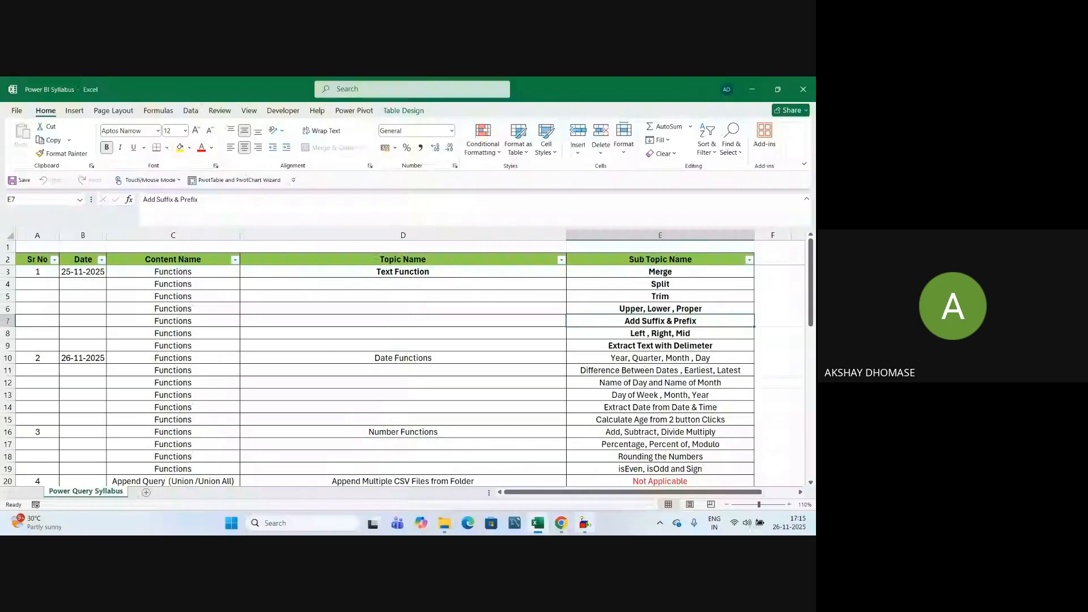
Dismiss the Windows Script Host error and select the Text Function sub-topic cells E3:E9 in Excel.
click(503, 338)
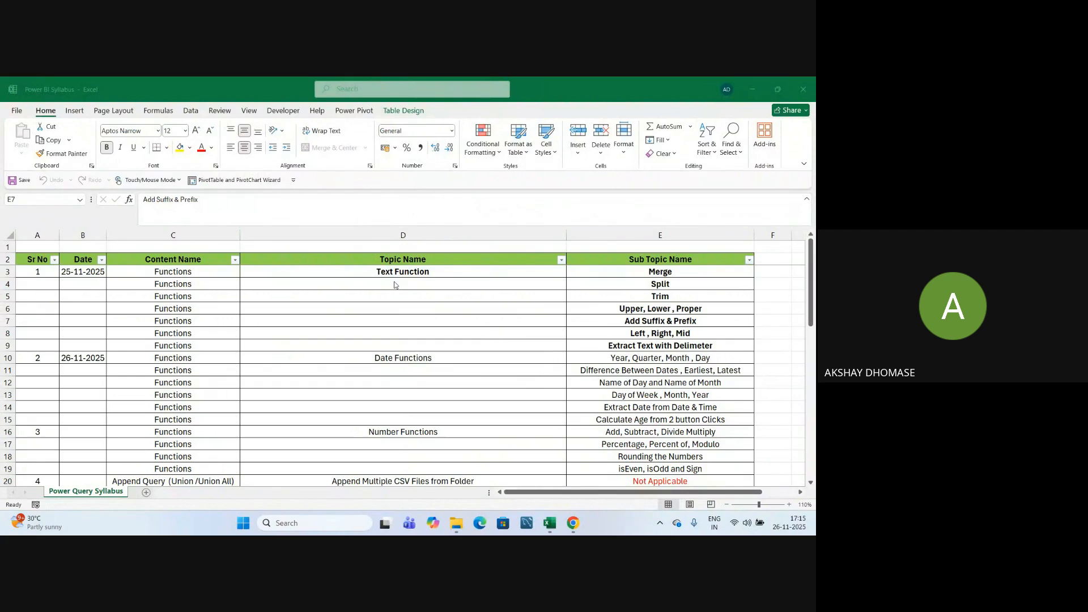
click(417, 272)
key(Right)
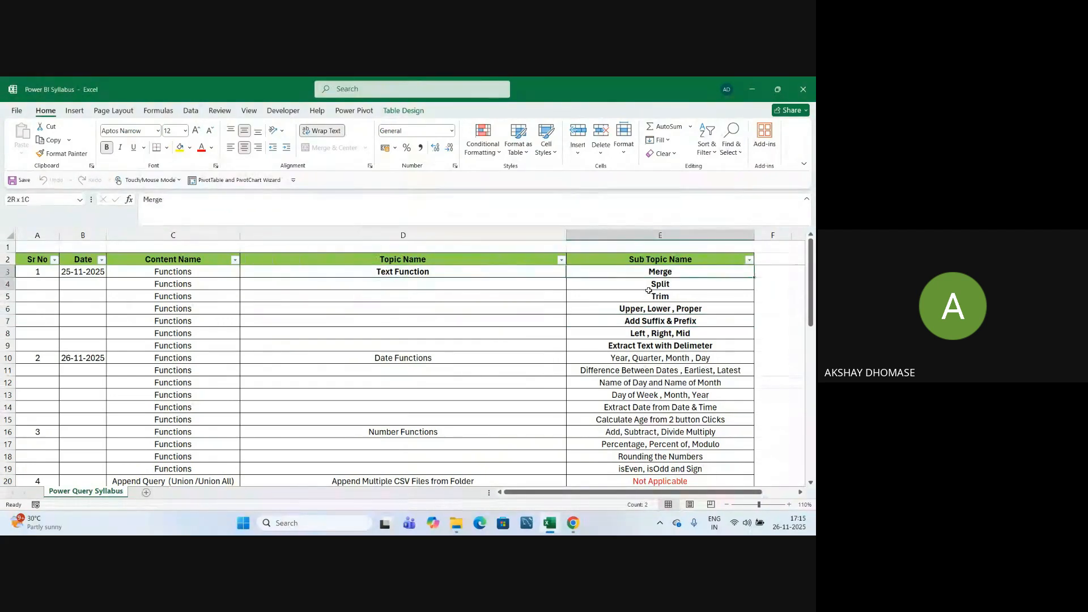
key(shift+Down)
key(shift+Down)
key(shift+Down)
key(shift+Down)
key(shift+Down)
key(shift+Down)
click(490, 327)
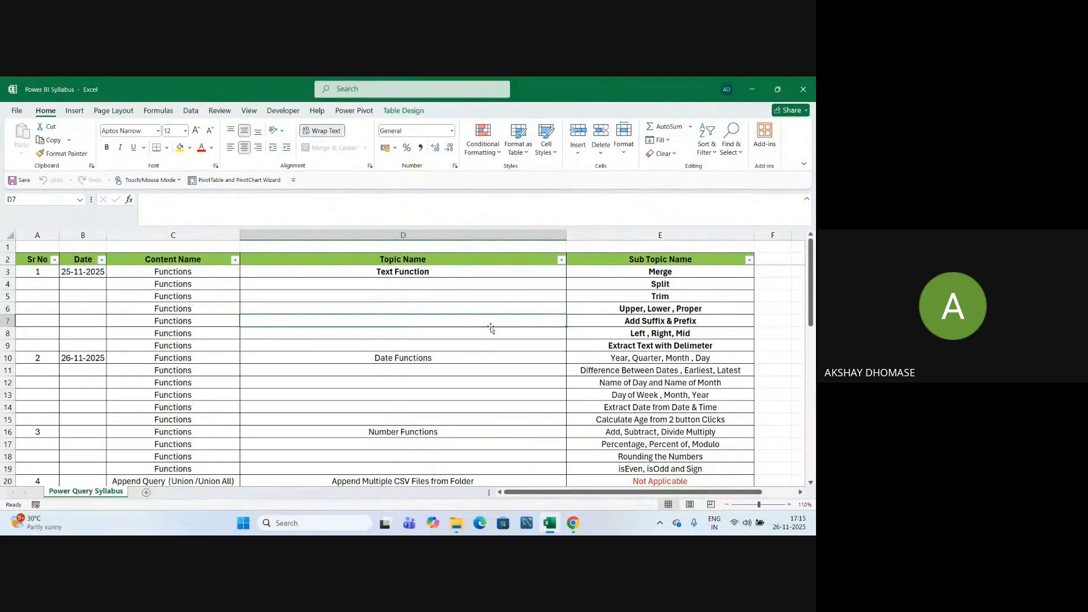
Launch Notepad from a Windows search for 'notepad' and maximize its window.
click(341, 525)
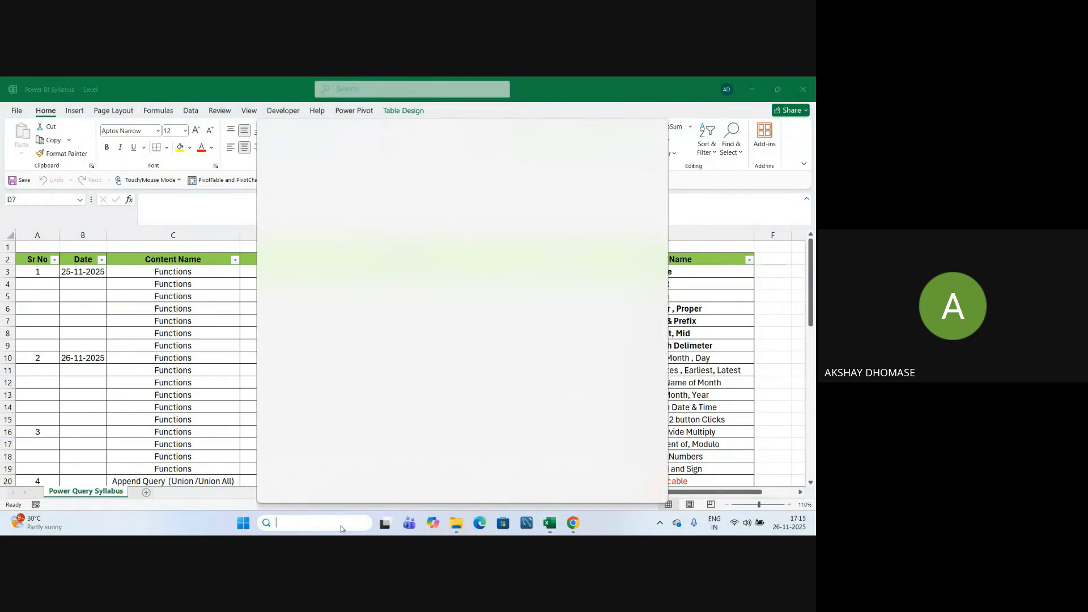
text(notepad)
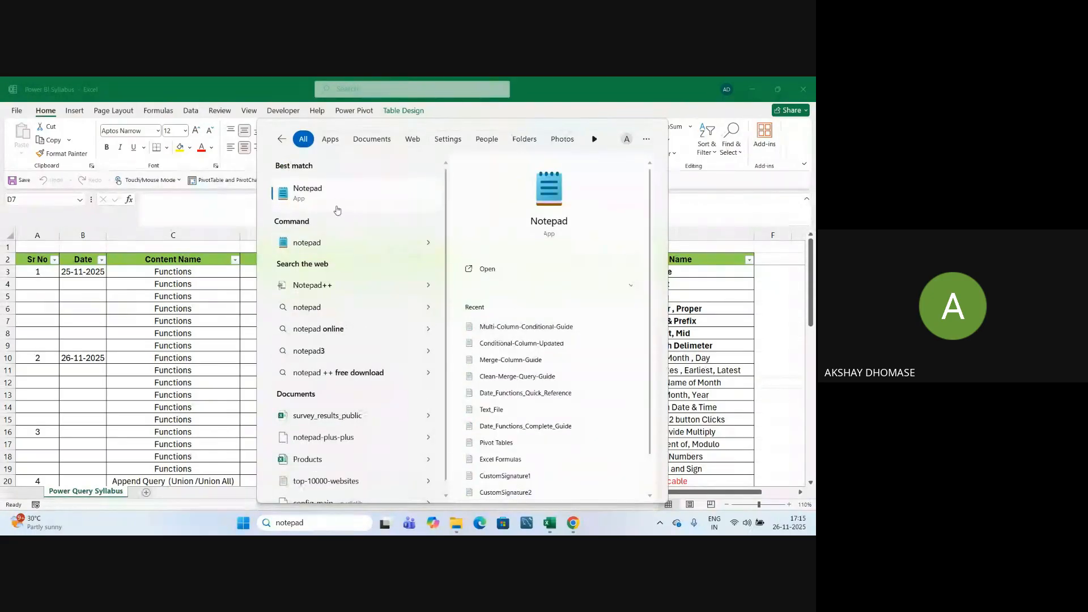
key(Escape)
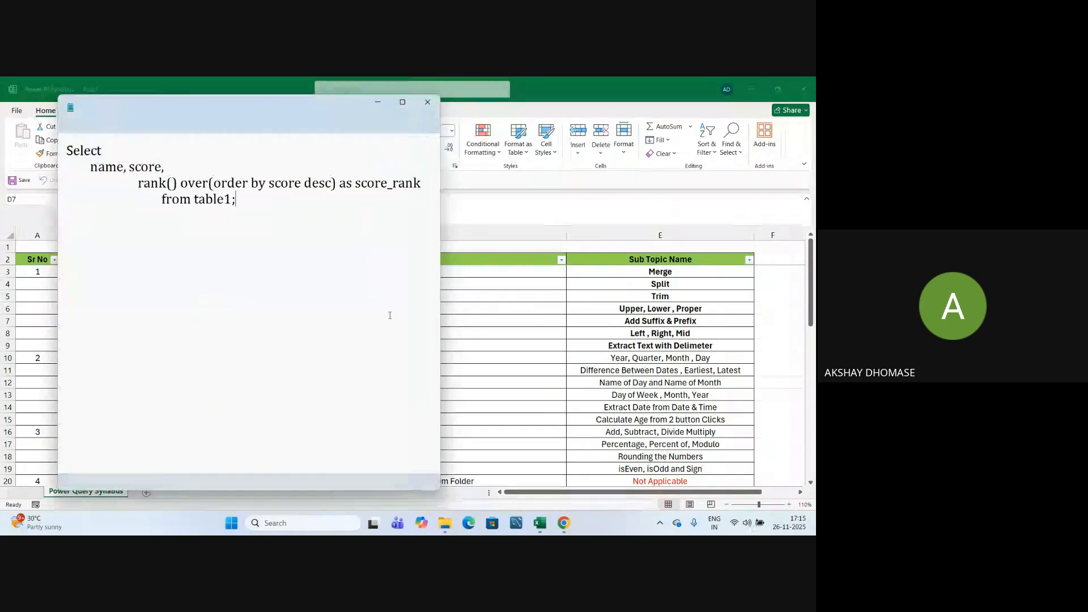
click(404, 103)
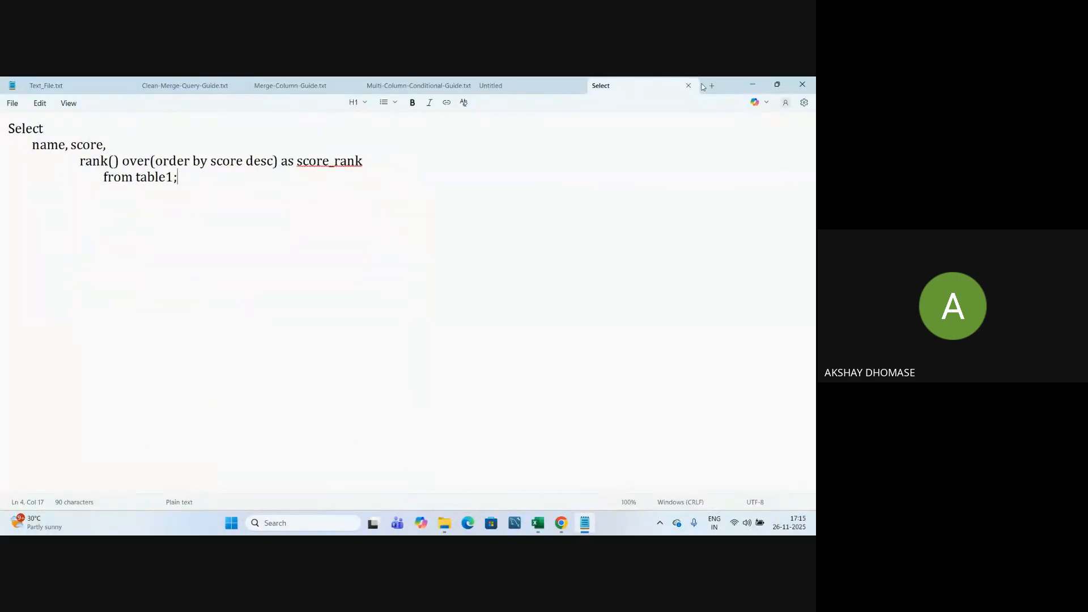
In a new Notepad tab, write the heading 'ETL' with 'E - Extract' below it.
click(712, 85)
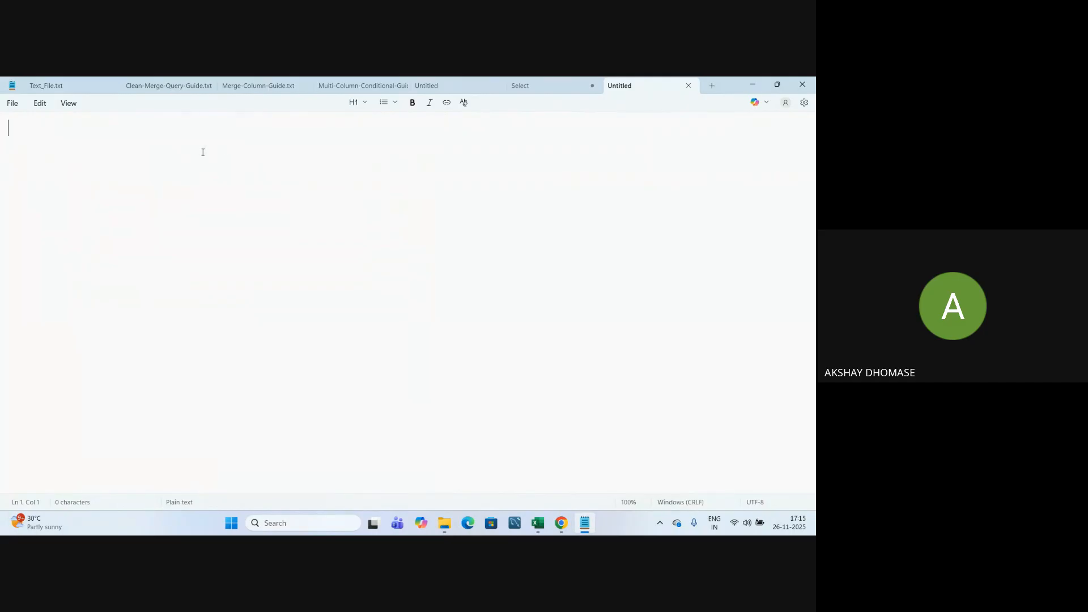
text(ETL)
key(Return)
text(E - Extract)
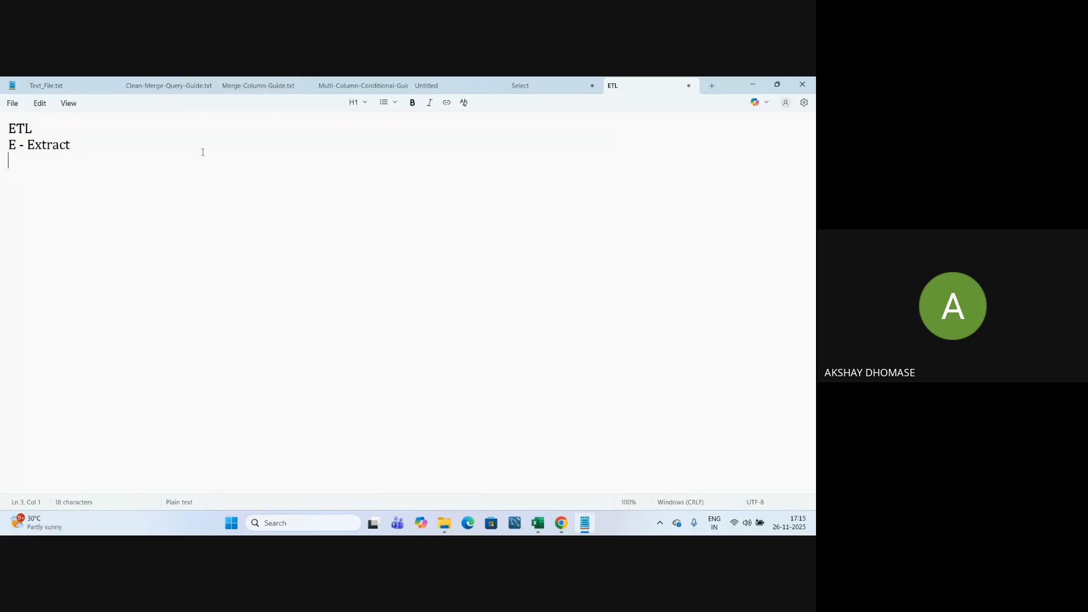
Add the lines 'T - Transform (Changes)' and 'L - Load' under the Extract line.
text(T - Transform)
text((Ca)
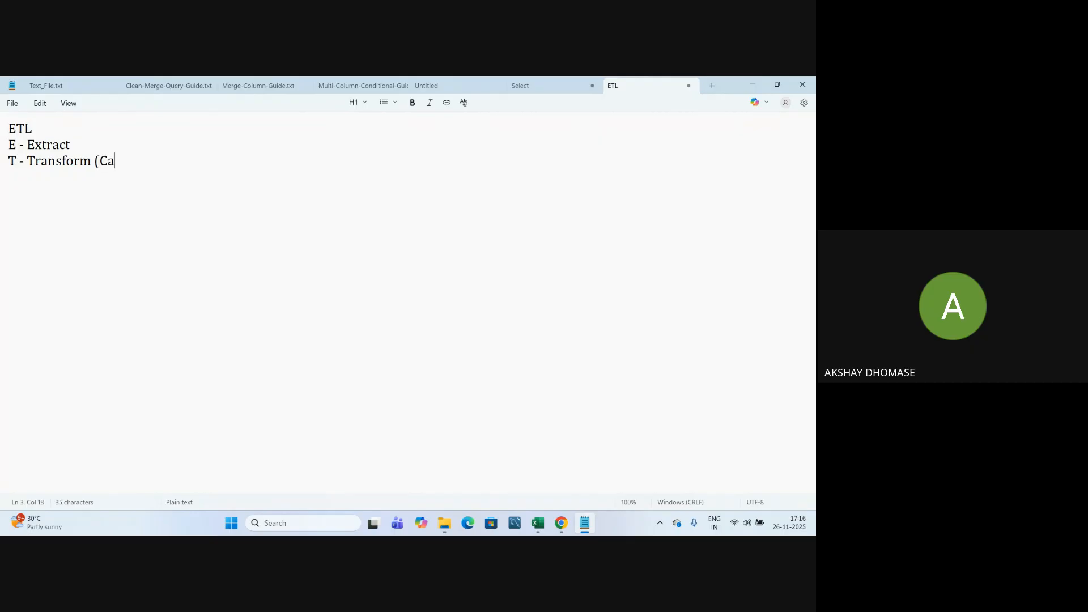
key(BackSpace)
text(hanges))
key(Return)
text(L - Load)
triple_click(60, 123)
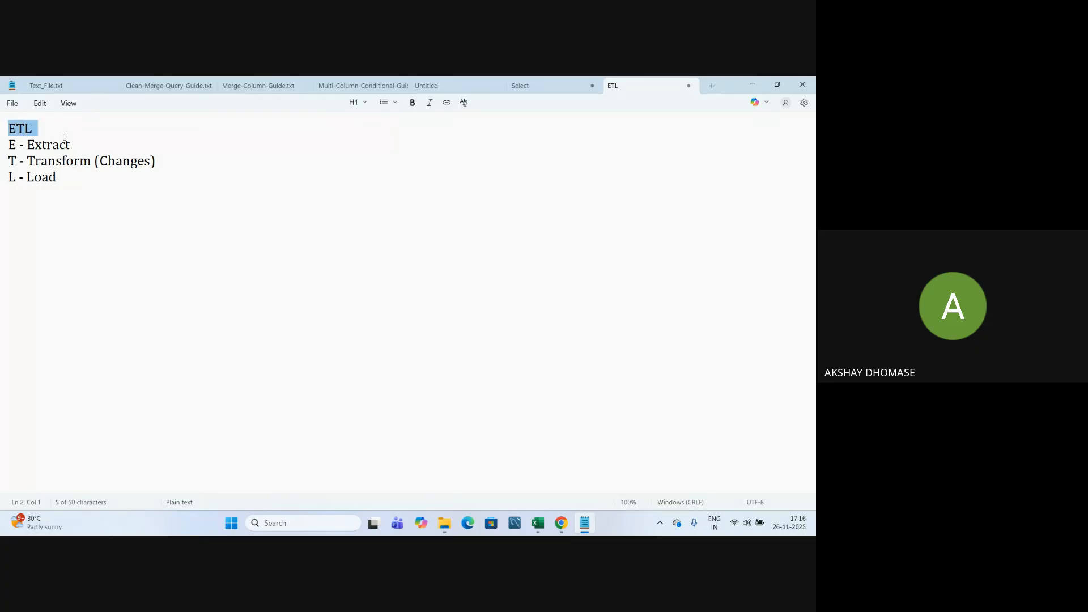
click(60, 130)
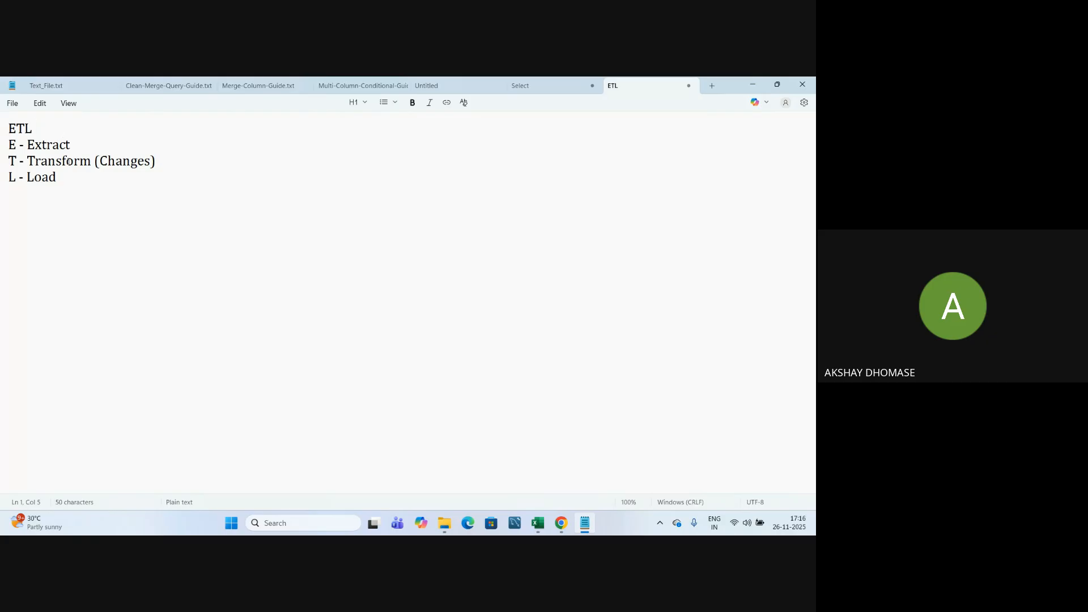
Extend the heading to read 'ETL process - Power Query Editor'.
text(process - Pow)
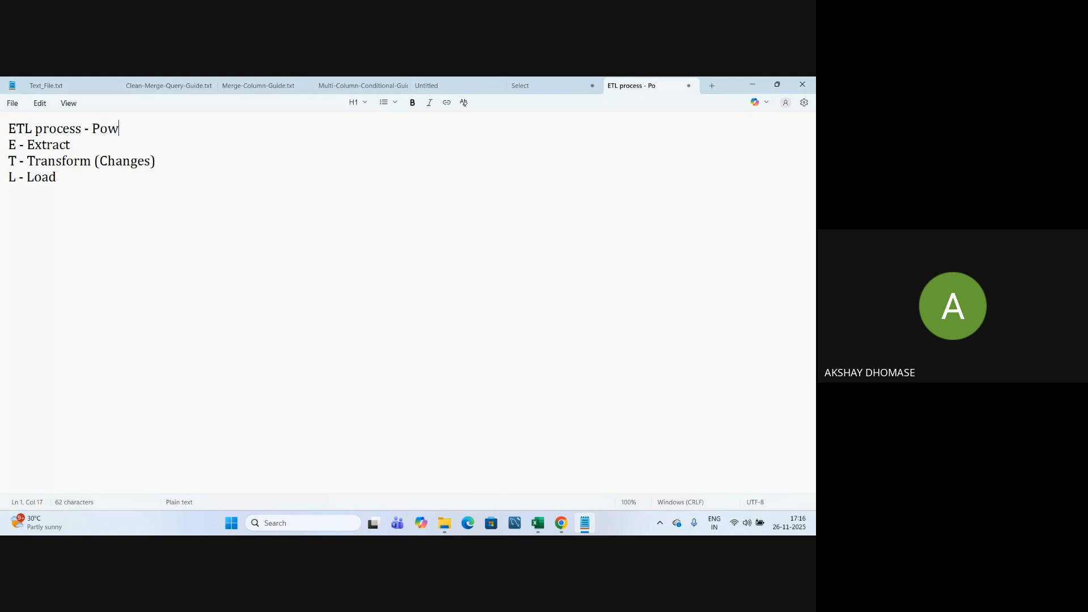
text(er Query)
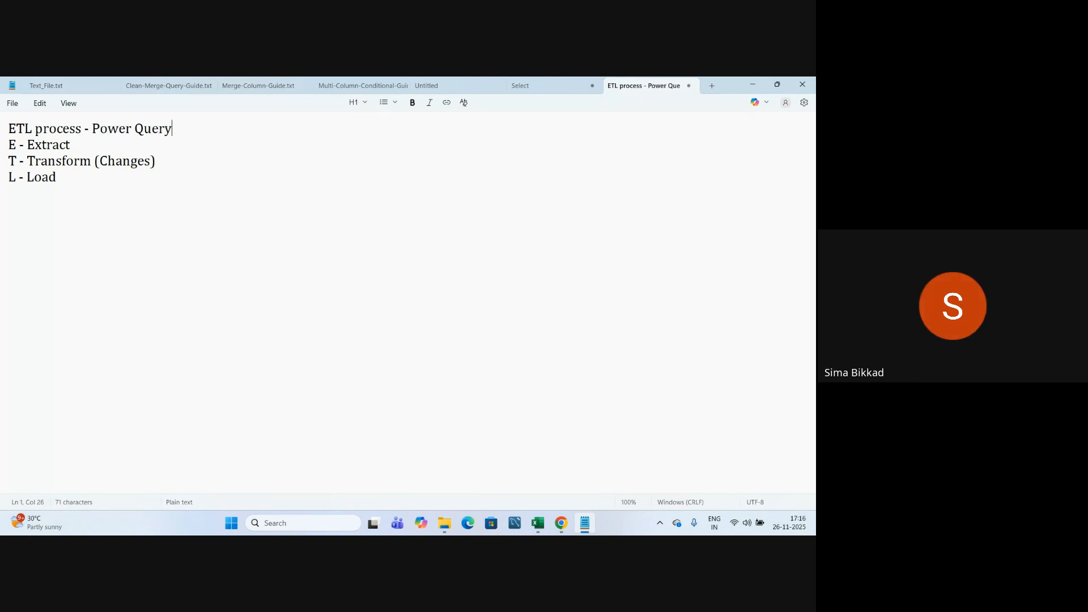
text( Editor)
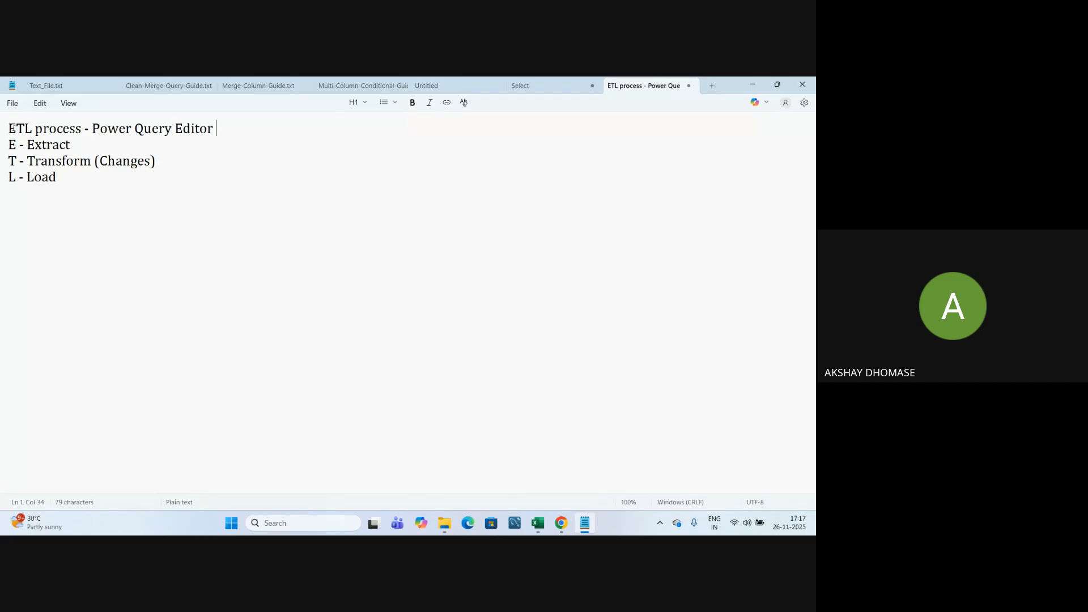
drag(11, 129, 88, 131)
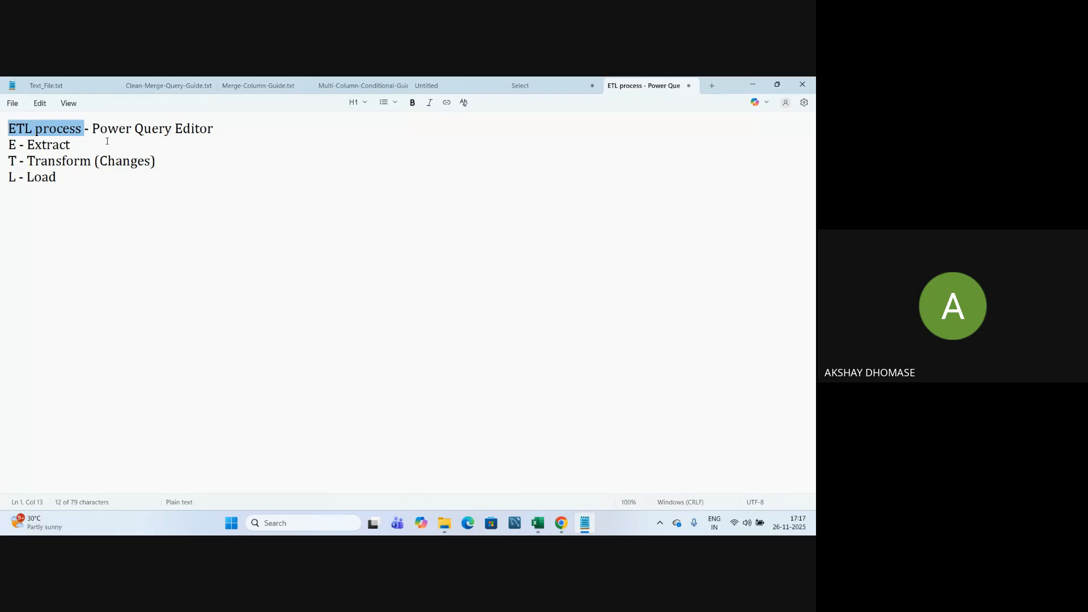
click(107, 141)
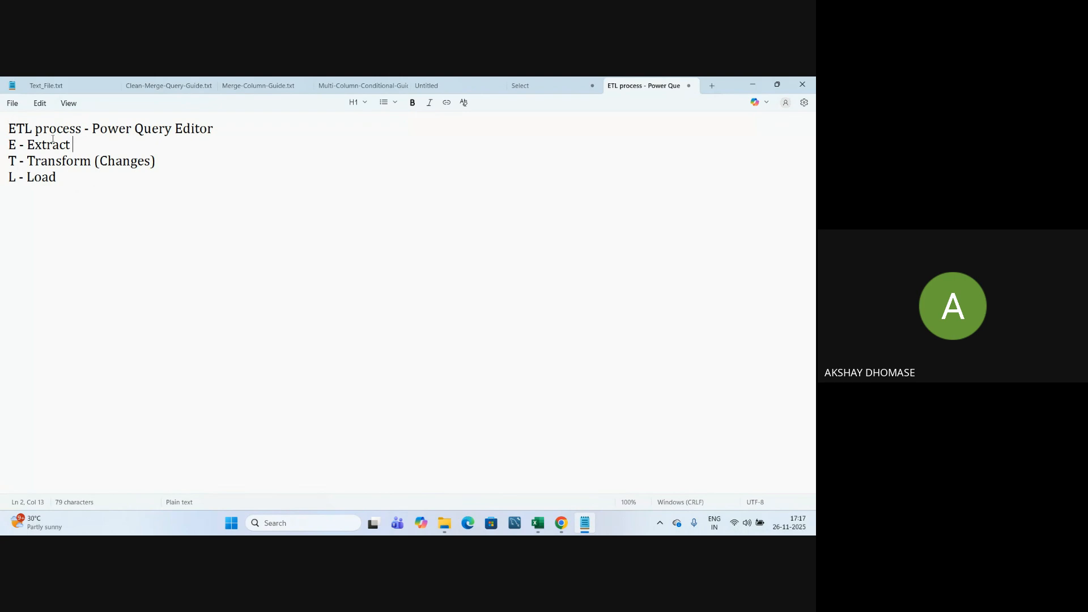
click(4, 128)
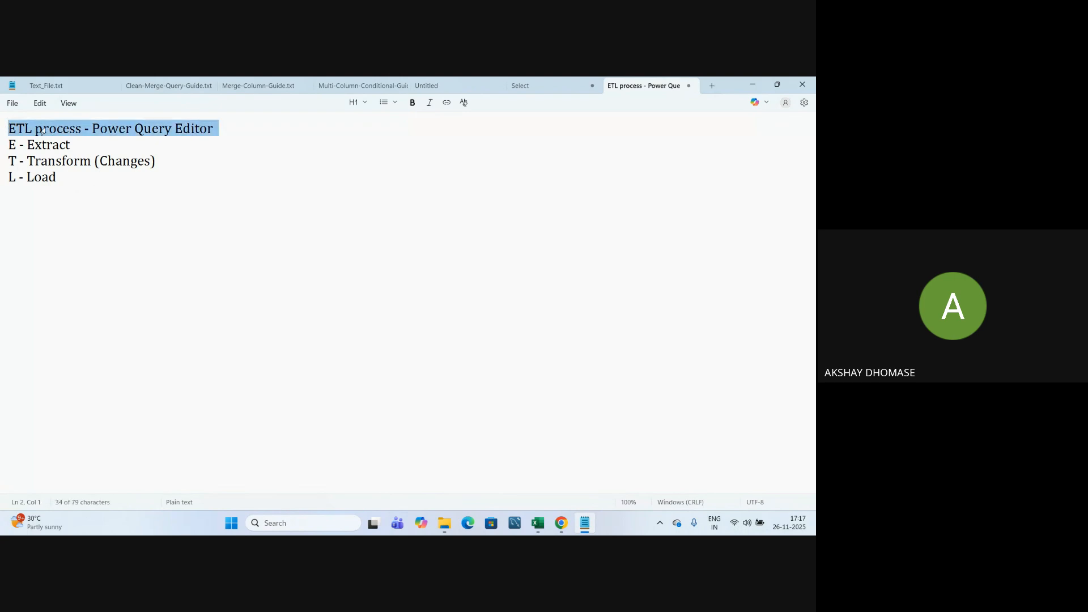
click(84, 147)
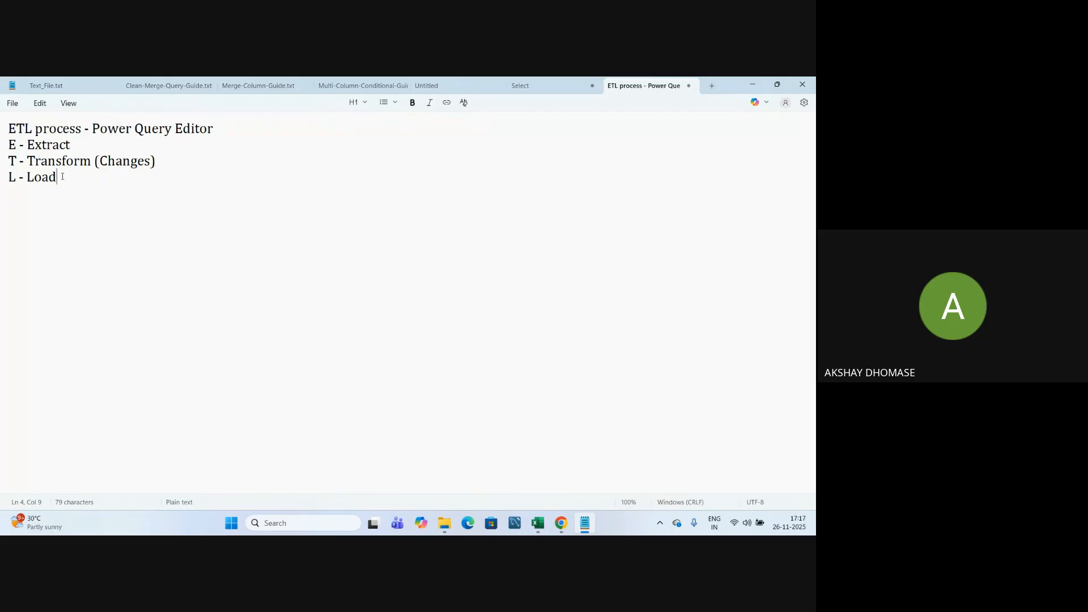
drag(10, 145, 102, 146)
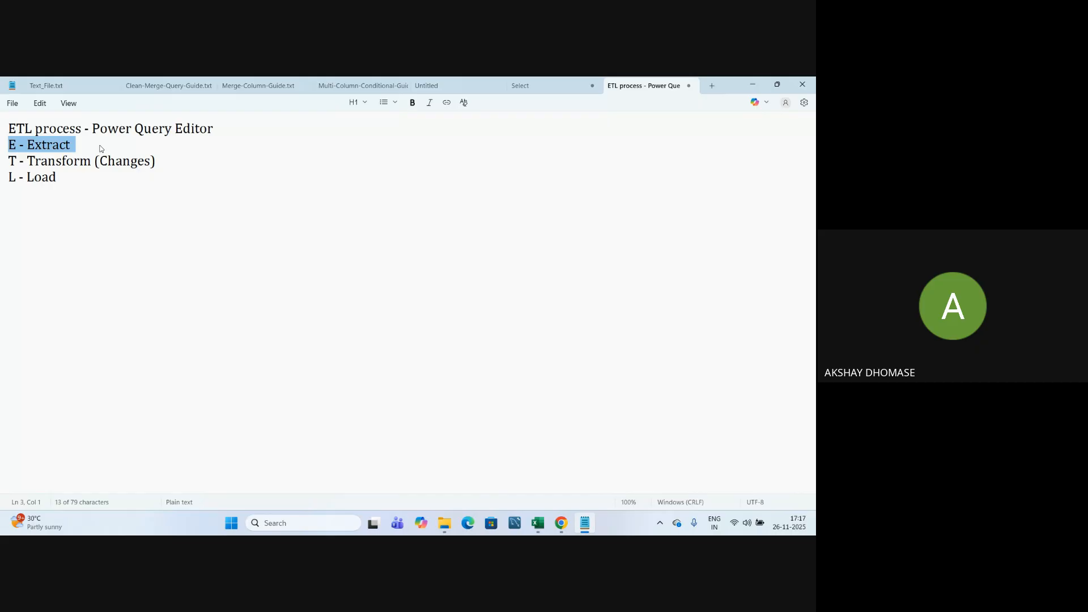
click(84, 144)
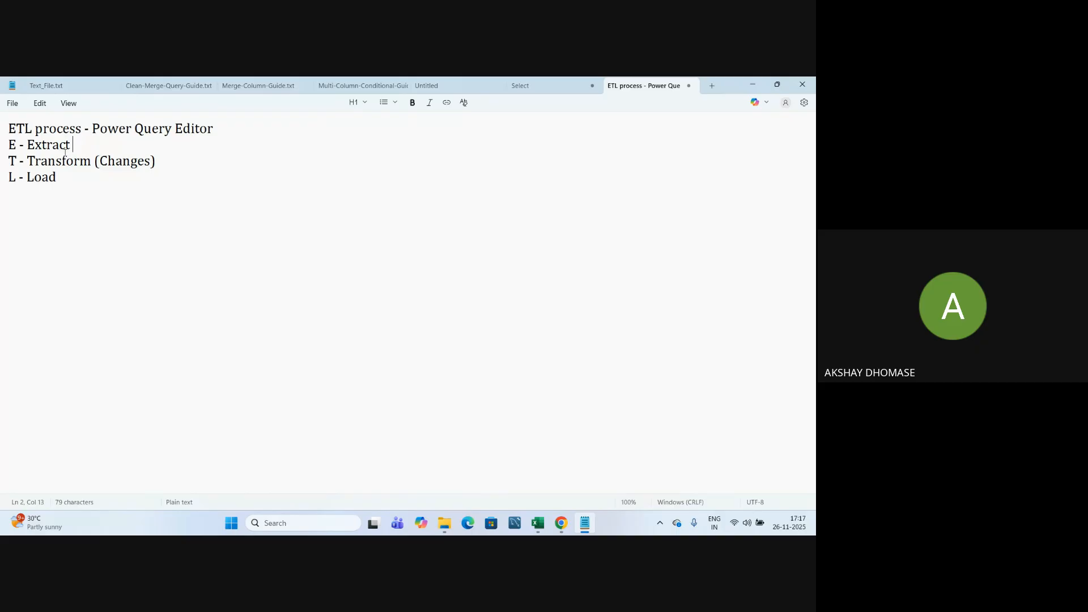
drag(8, 145, 71, 147)
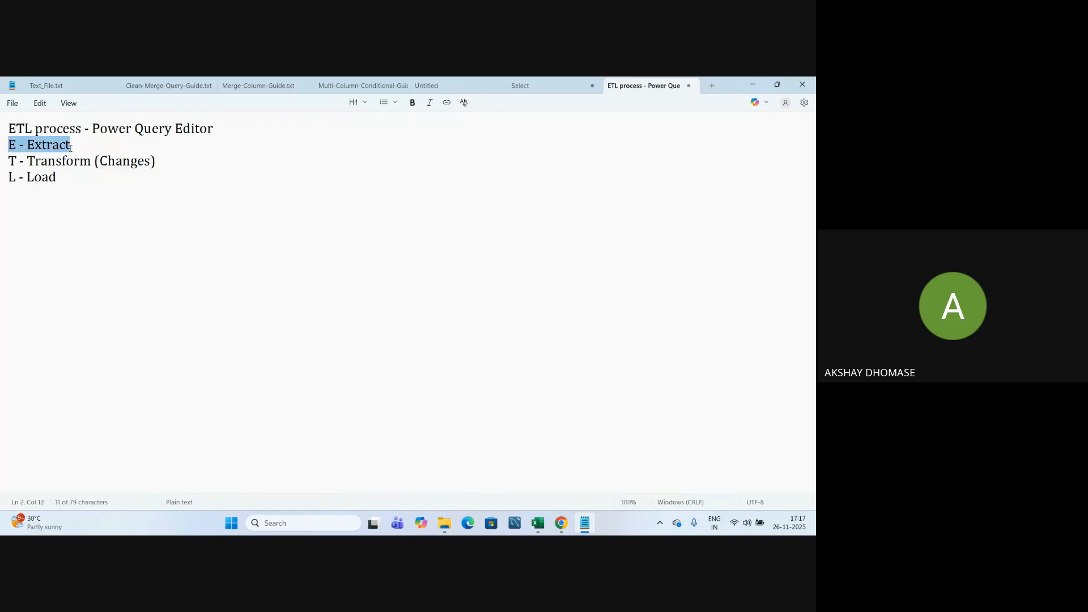
click(69, 181)
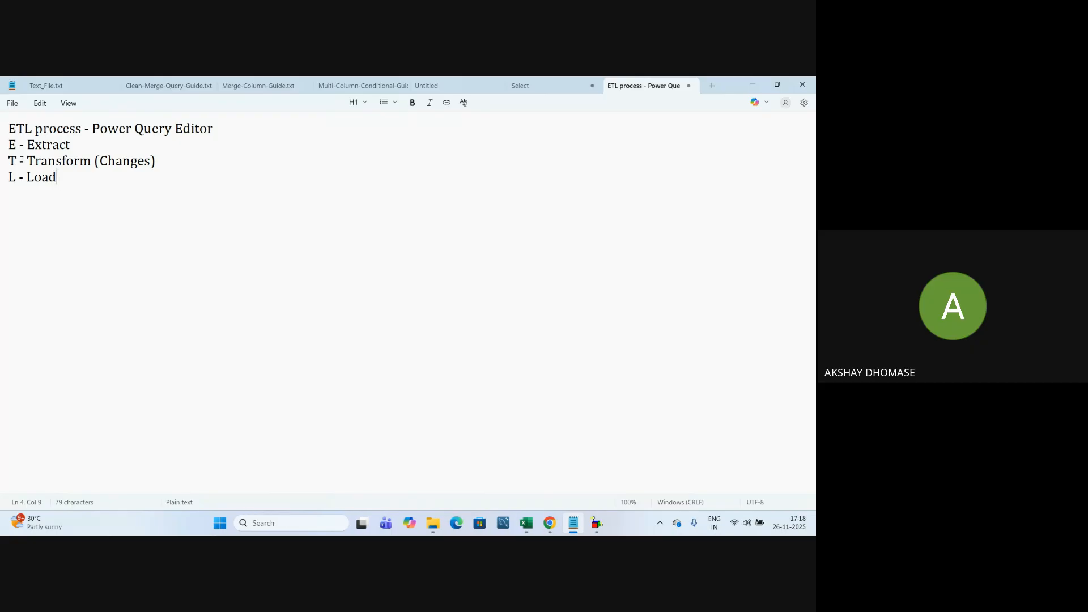
drag(27, 161, 170, 165)
click(198, 171)
drag(12, 161, 97, 163)
click(99, 183)
drag(7, 177, 78, 214)
click(80, 216)
drag(8, 145, 80, 184)
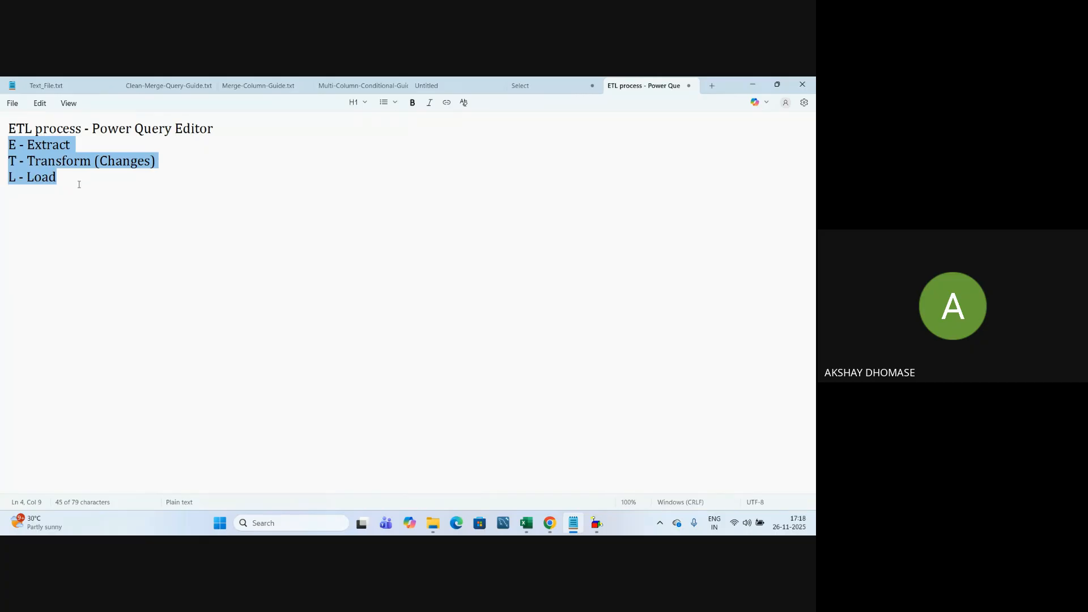
click(79, 184)
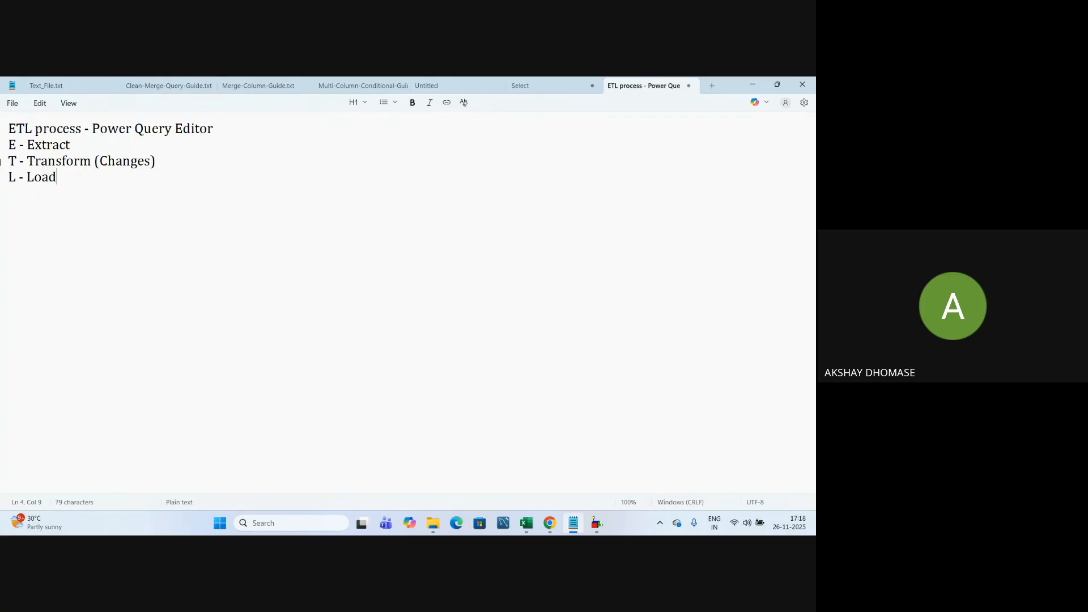
triple_click(11, 161)
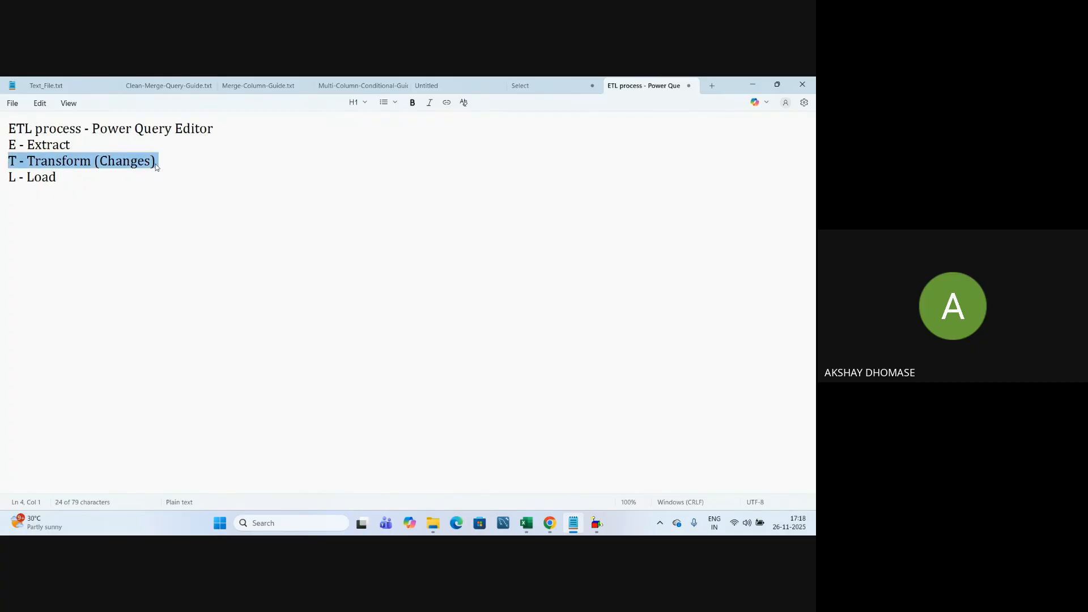
click(183, 171)
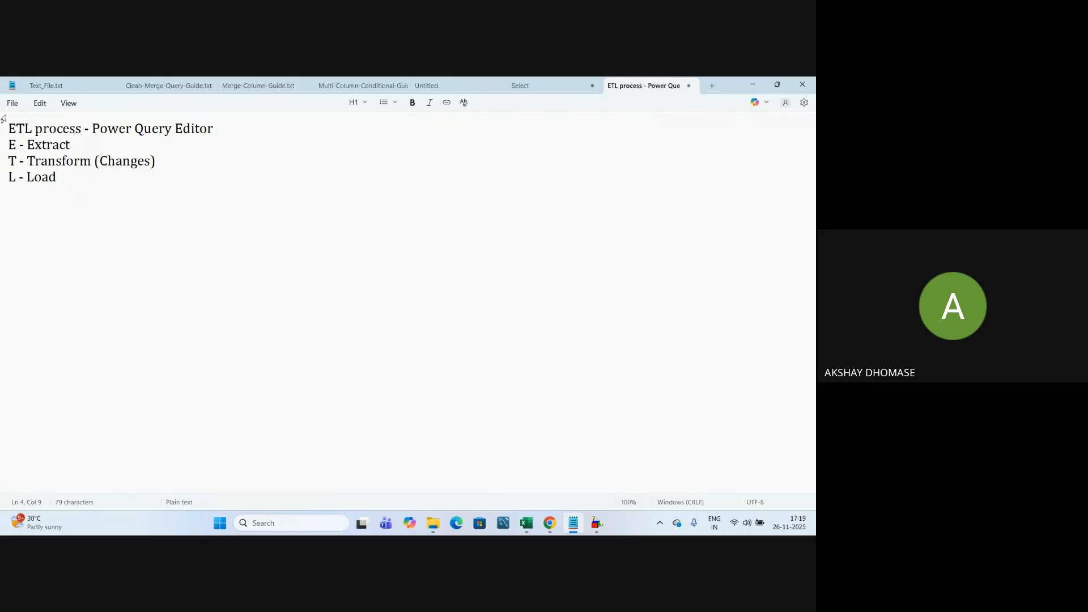
drag(16, 130, 98, 133)
click(121, 159)
click(73, 179)
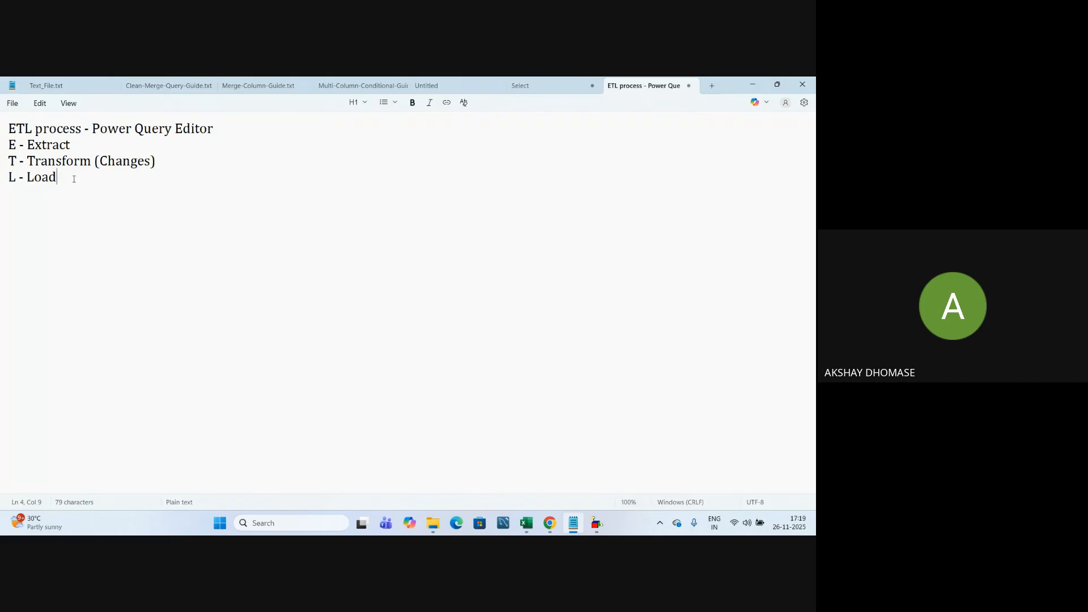
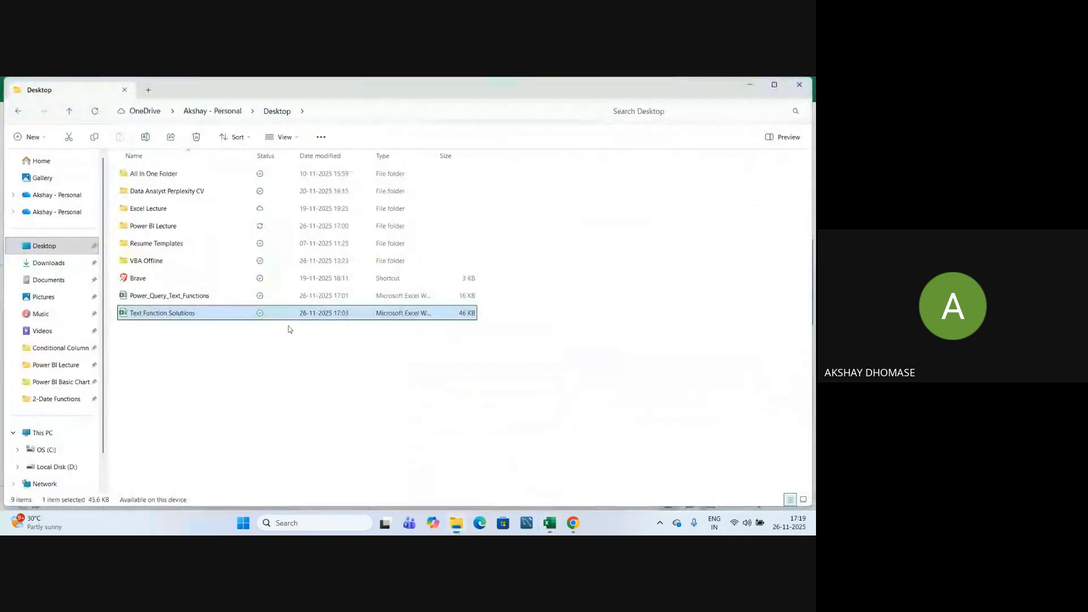
Select the Power_Query_Text_Functions workbook in the Desktop folder and open it.
click(154, 299)
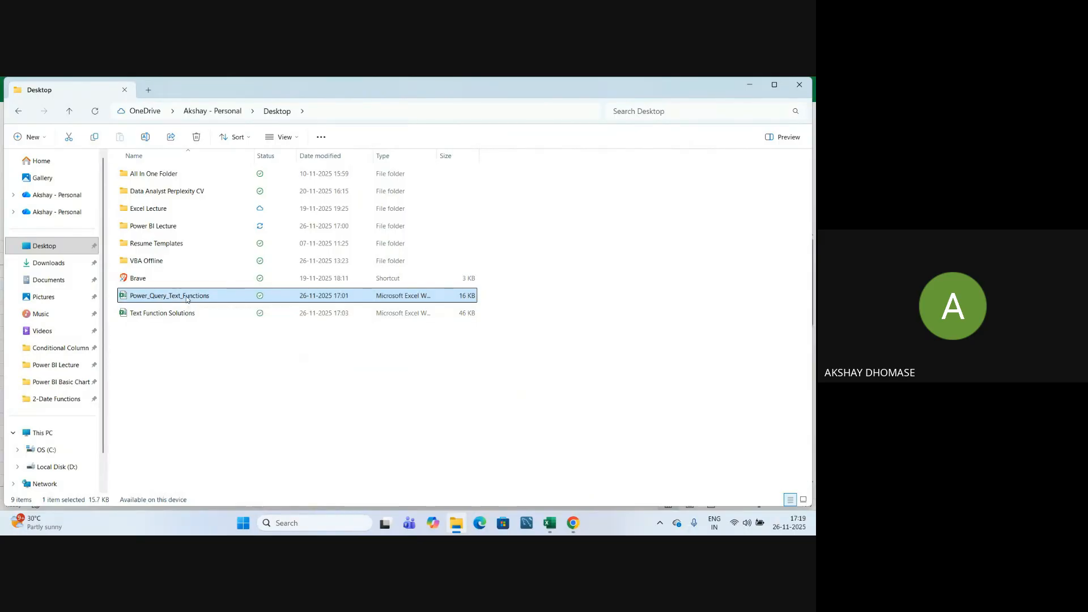
key(alt+Tab)
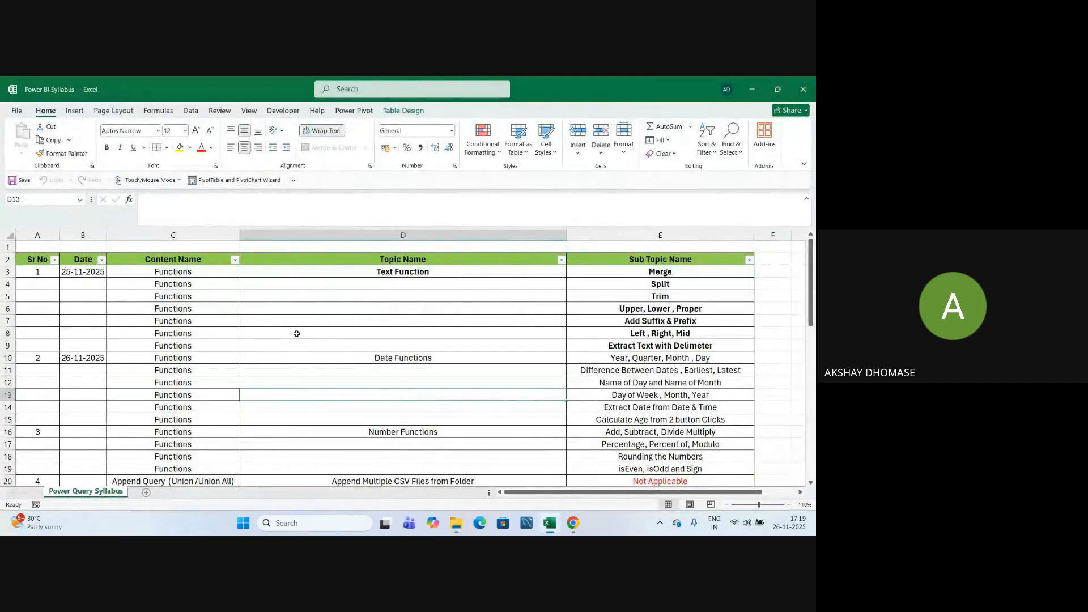
Remove the yellow fill from the MERGE sheet's name cells B2:C4.
click(318, 327)
drag(43, 255, 85, 276)
click(190, 147)
click(198, 260)
click(257, 306)
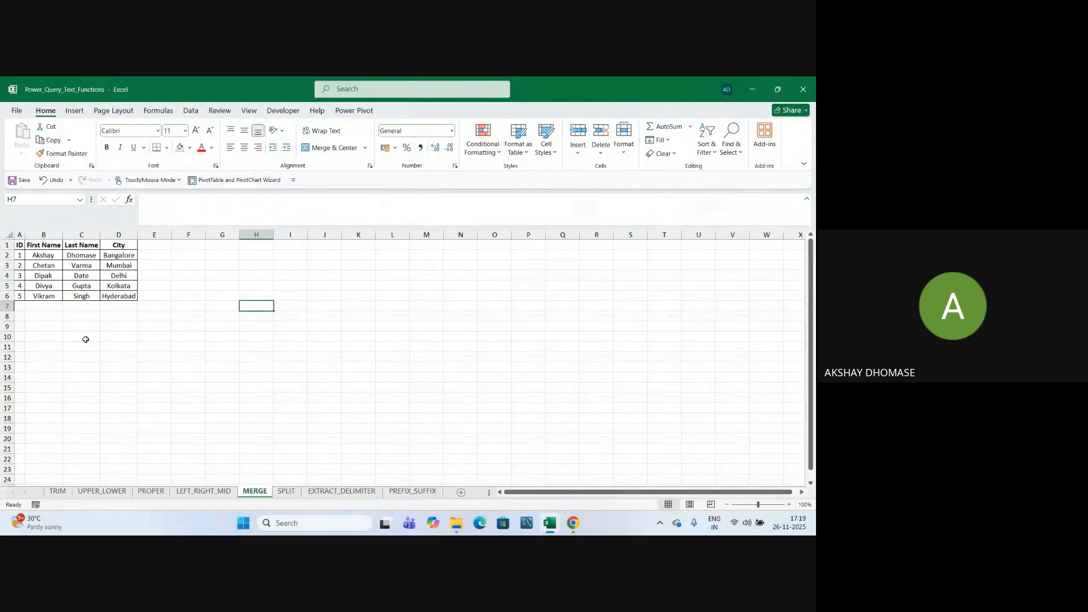
click(107, 428)
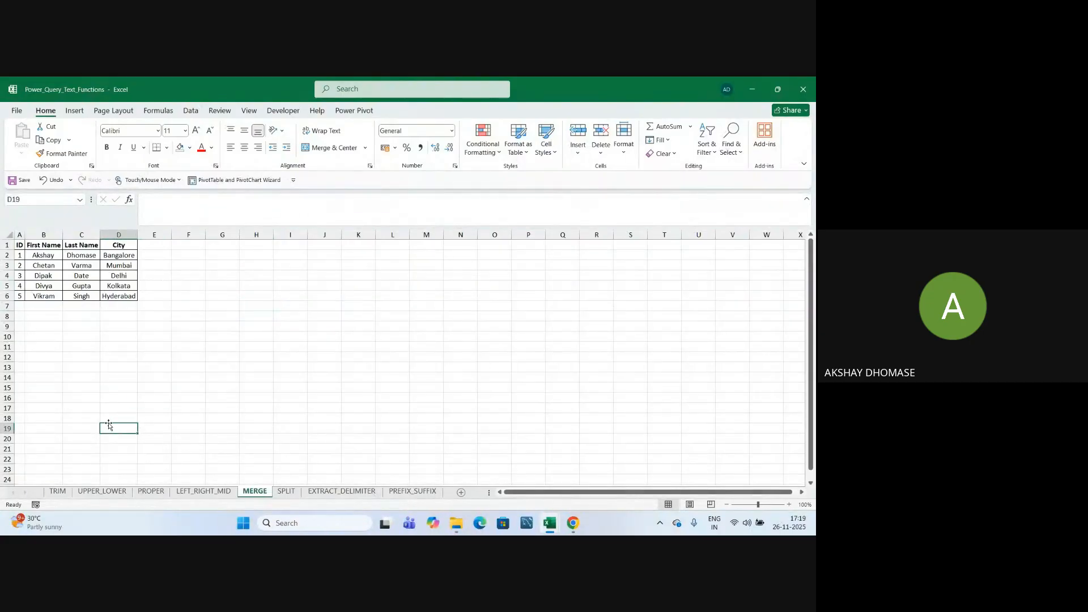
click(188, 377)
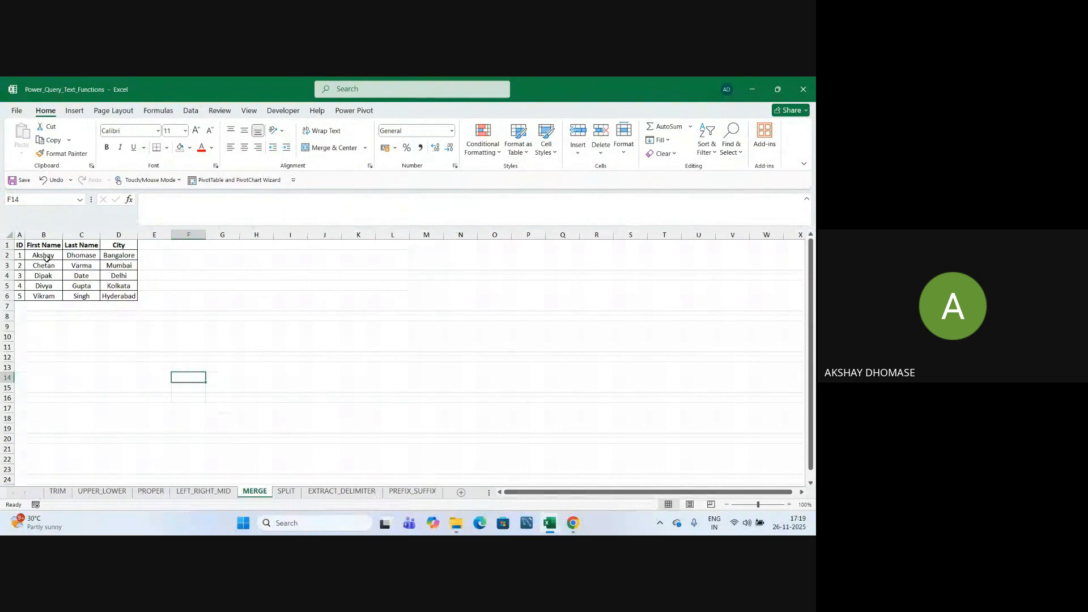
Browse the TRIM, UPPER_LOWER, PROPER, LEFT_RIGHT_MID, MERGE, EXTRACT_DELIMITER and PREFIX_SUFFIX sheets, ending on SPLIT.
click(62, 495)
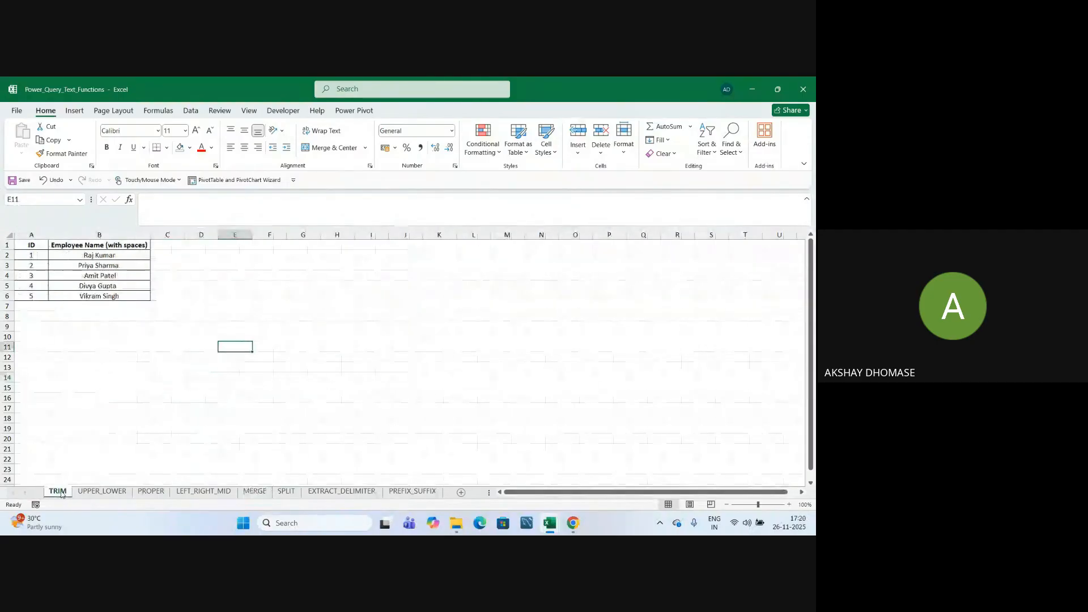
click(89, 492)
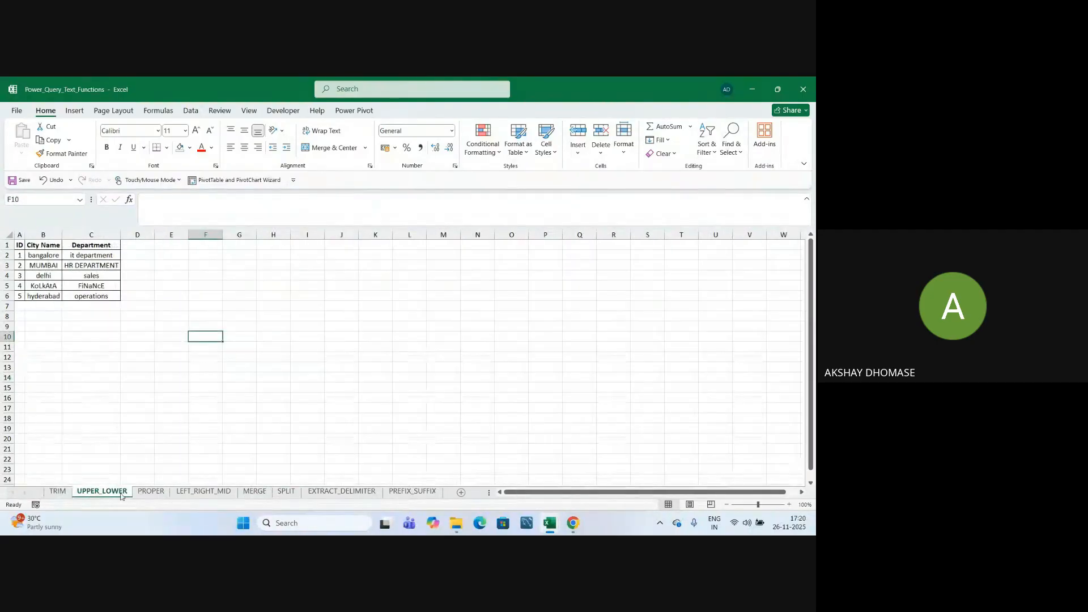
click(152, 491)
click(195, 438)
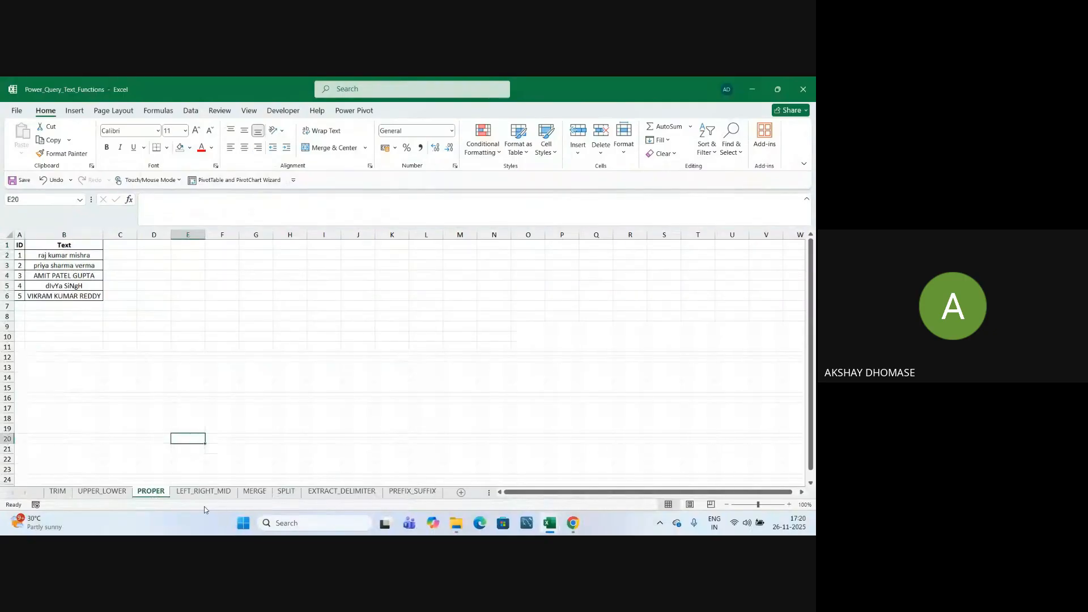
click(204, 492)
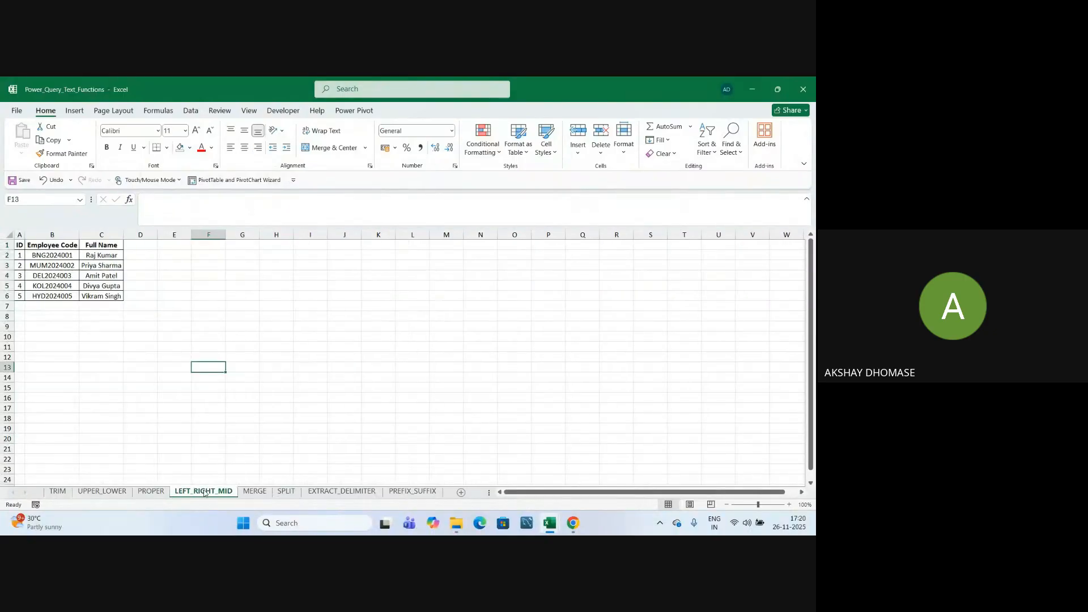
click(255, 492)
click(287, 492)
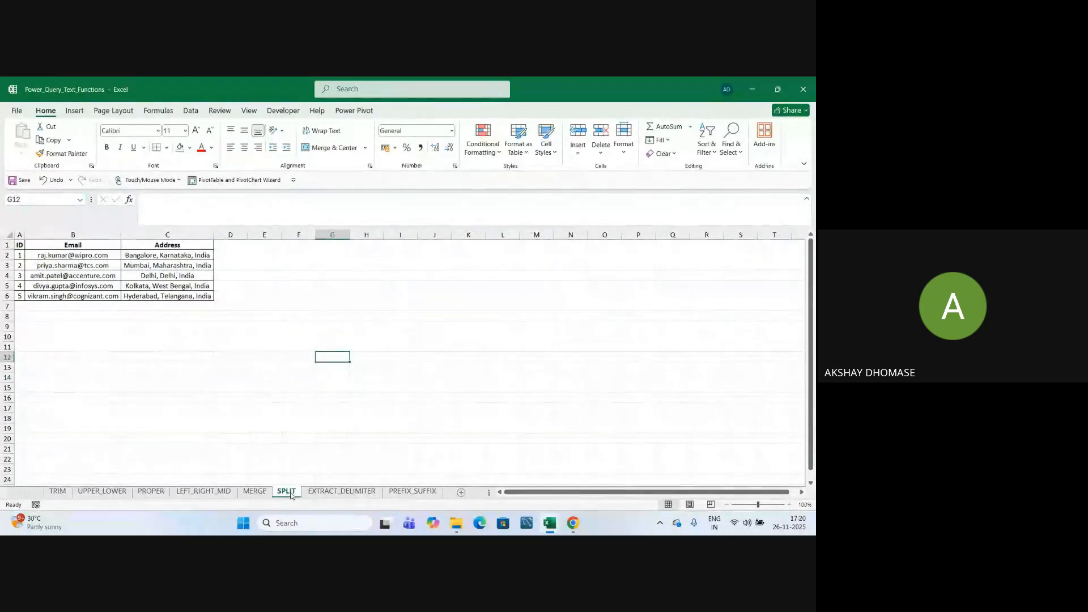
click(315, 492)
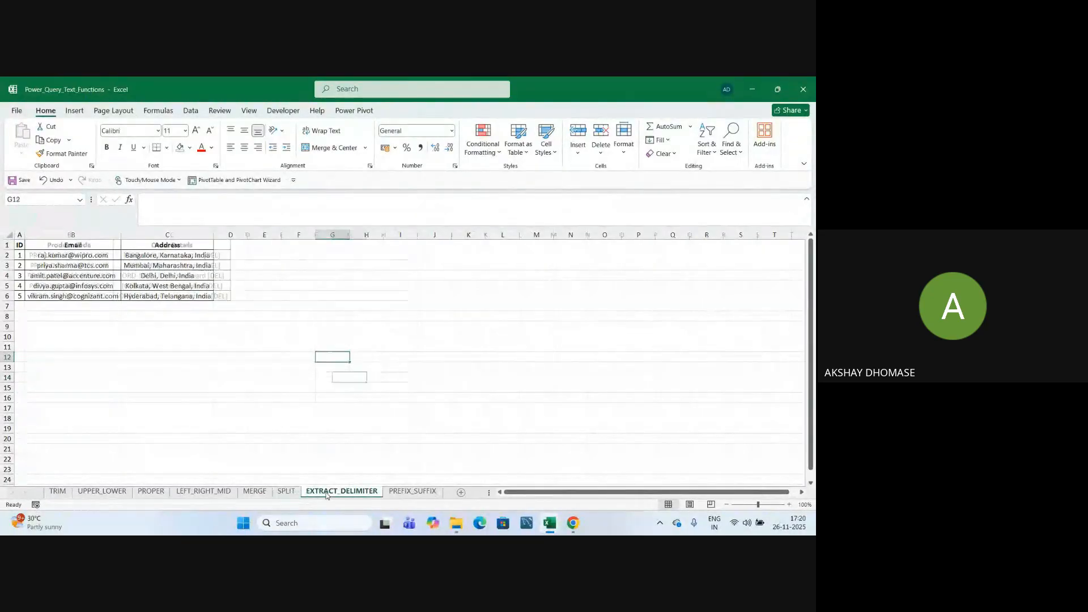
click(414, 493)
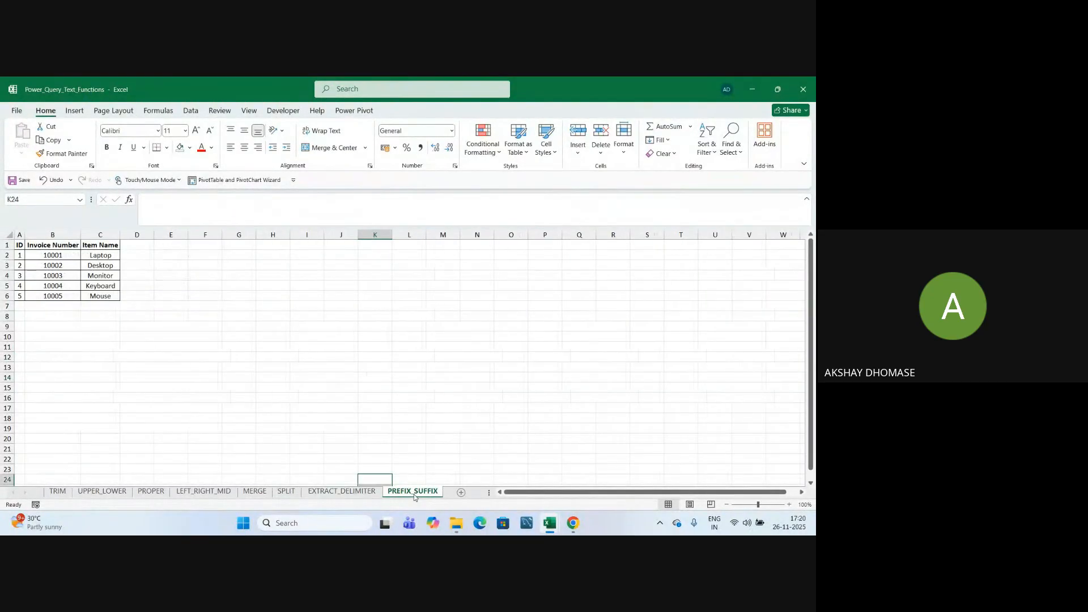
click(402, 427)
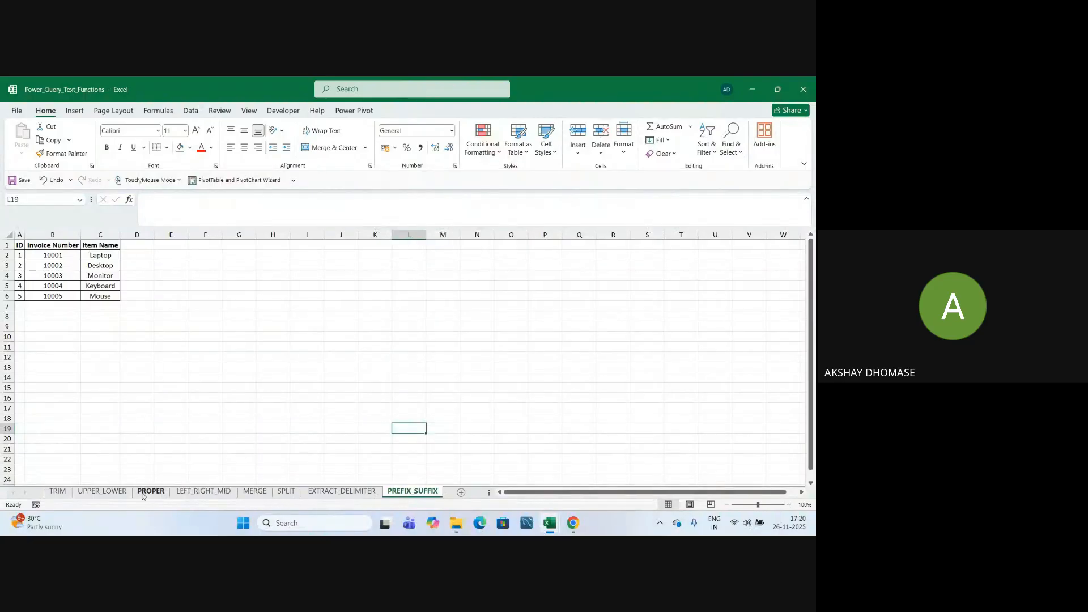
click(279, 493)
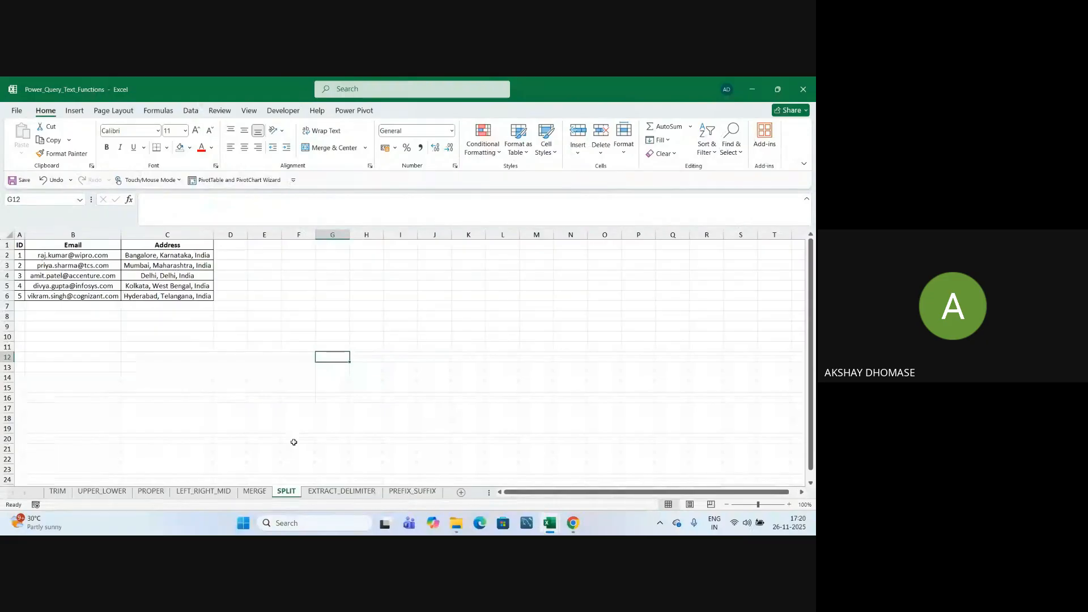
Close the Power_Query_Text_Functions workbook.
click(299, 395)
click(367, 378)
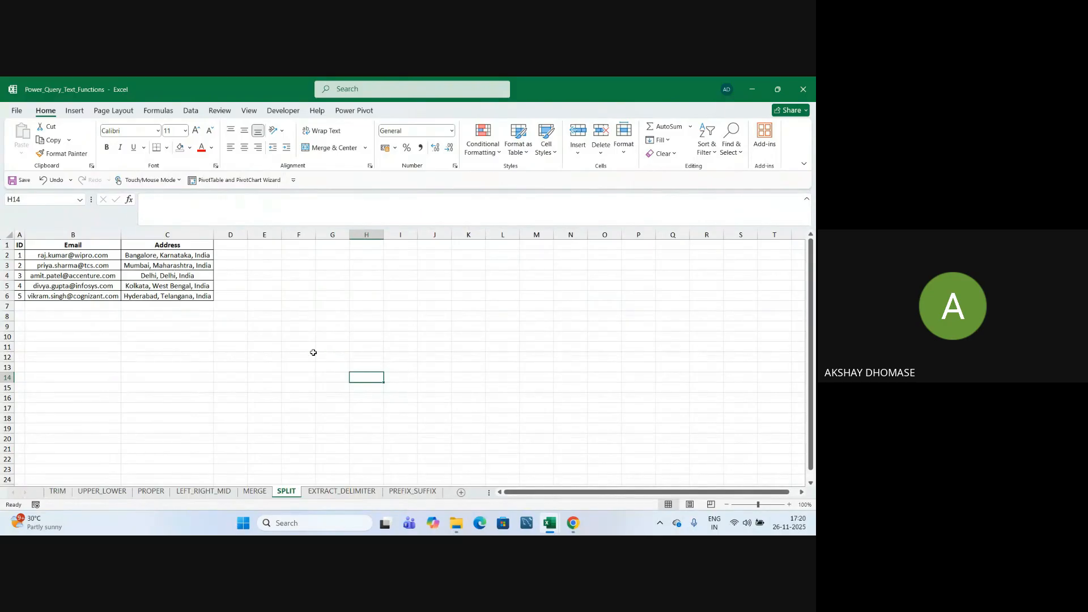
click(318, 316)
click(294, 359)
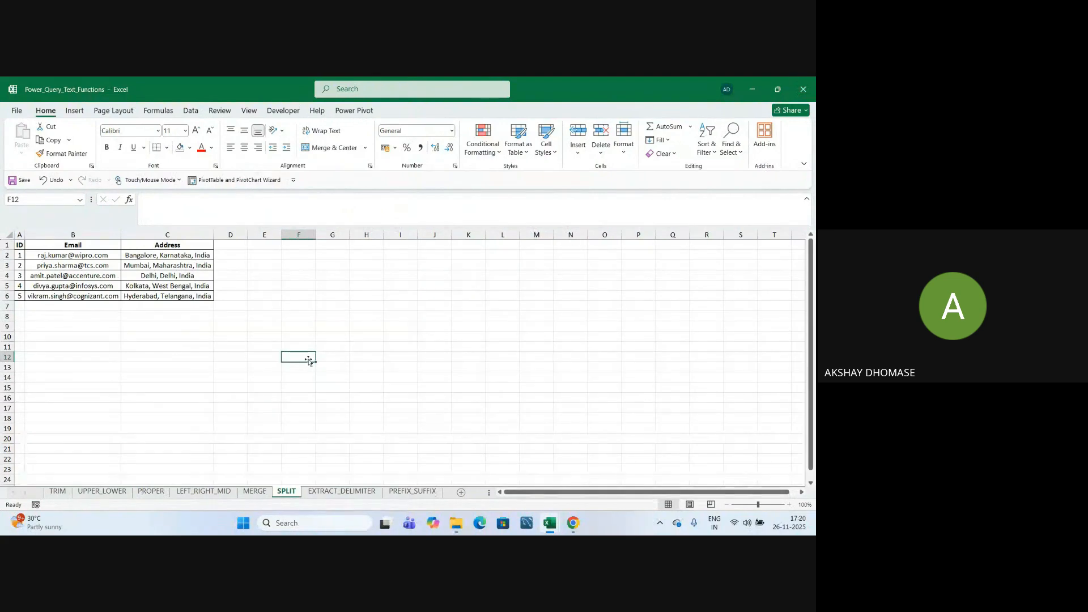
click(249, 396)
click(250, 359)
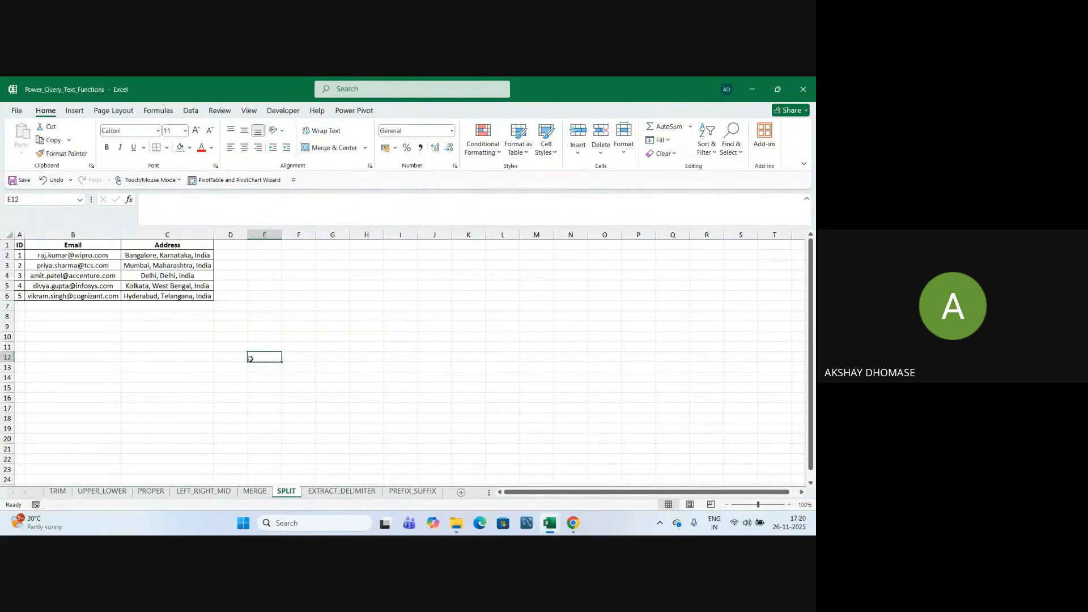
click(349, 337)
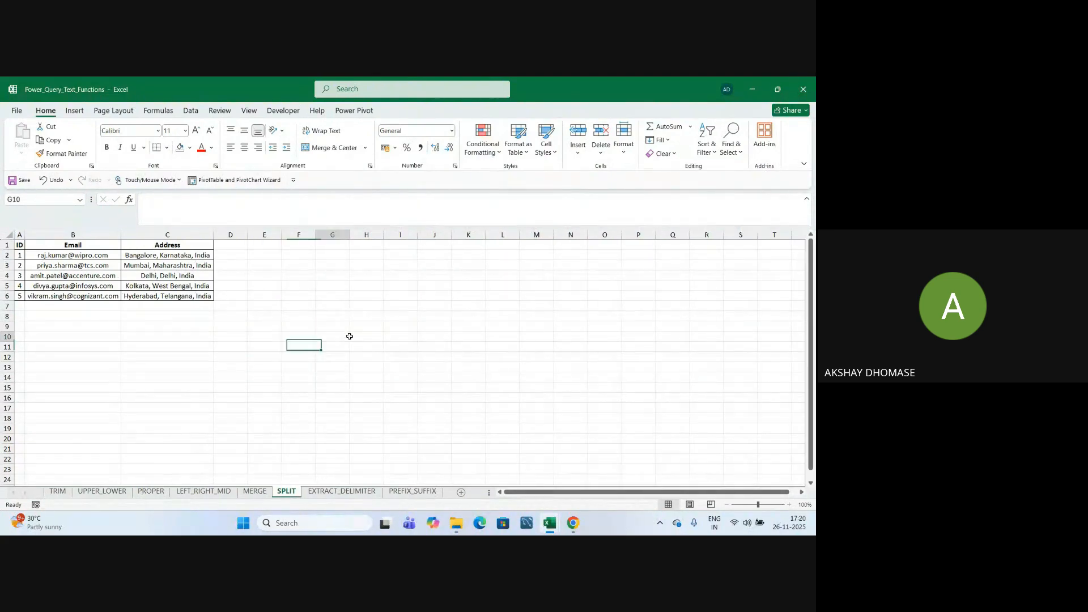
click(804, 89)
click(298, 359)
click(314, 314)
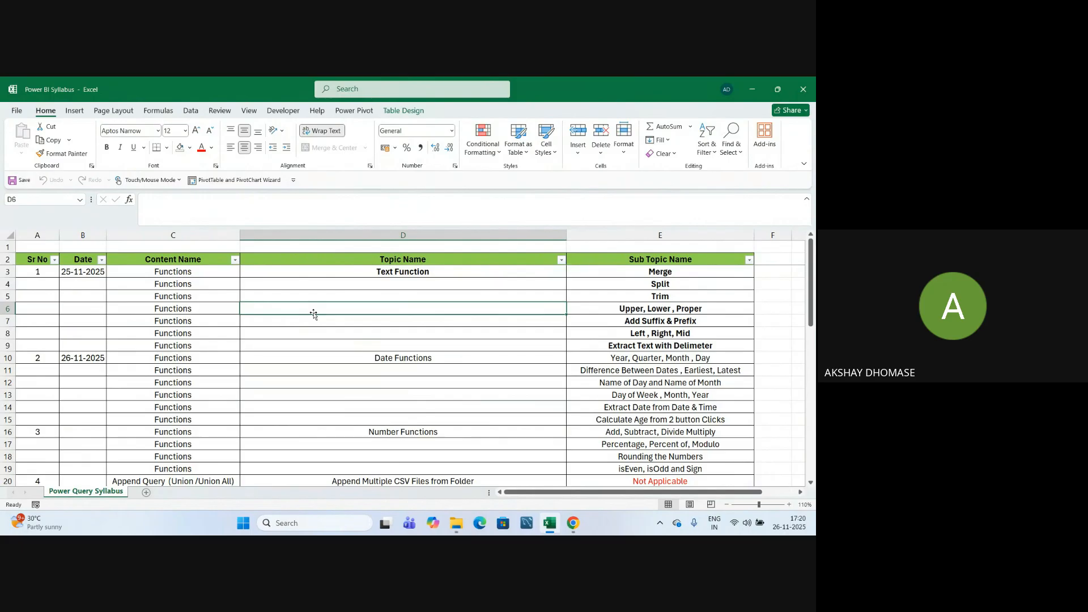
click(312, 384)
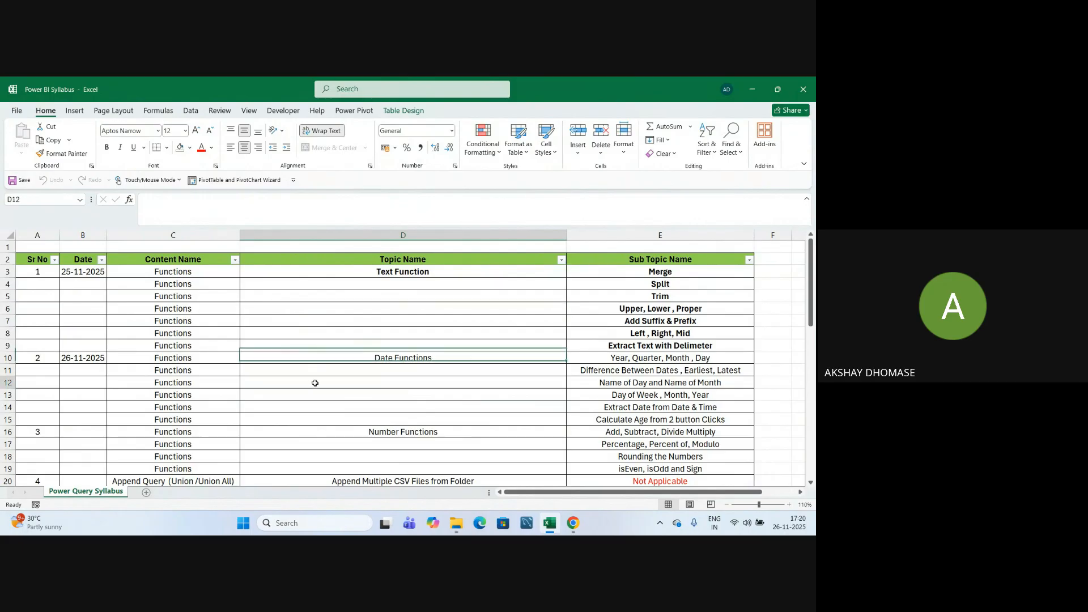
click(335, 344)
click(340, 419)
click(348, 395)
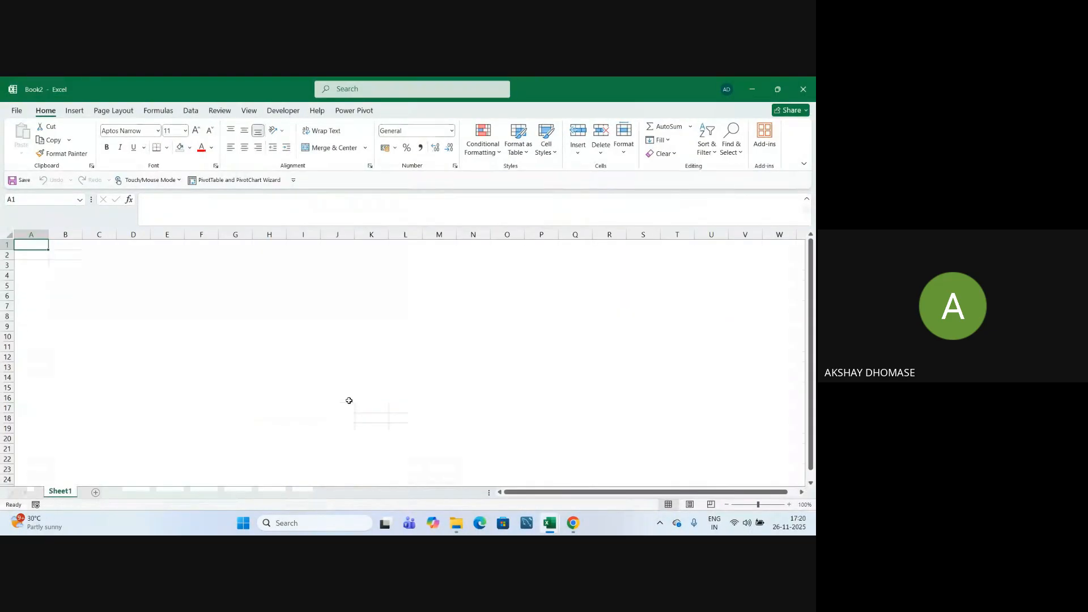
Create the blank workbook Book2 and show its Data tab.
click(361, 367)
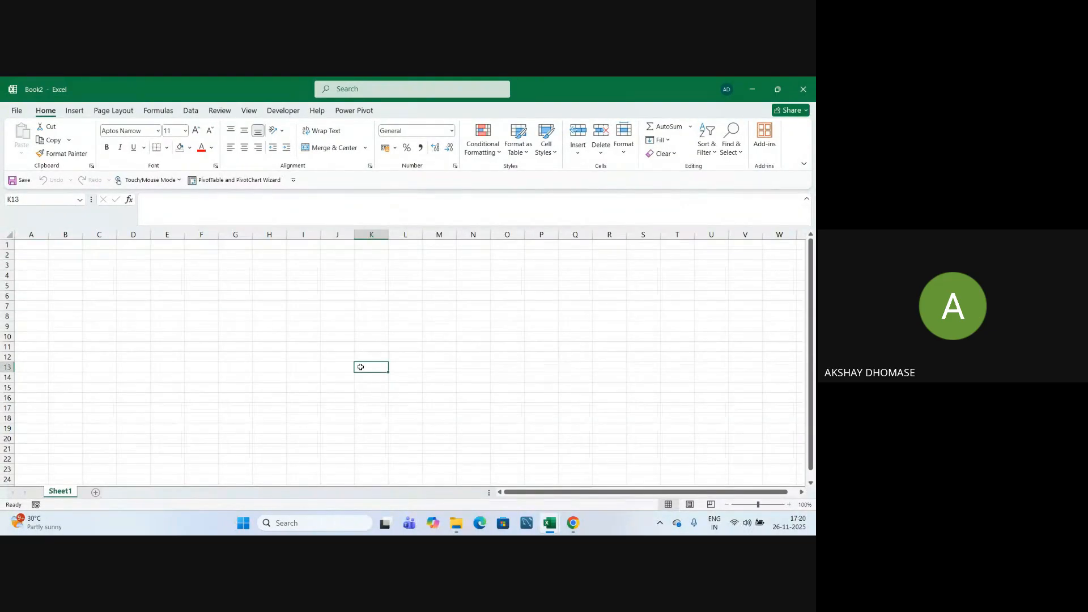
click(402, 332)
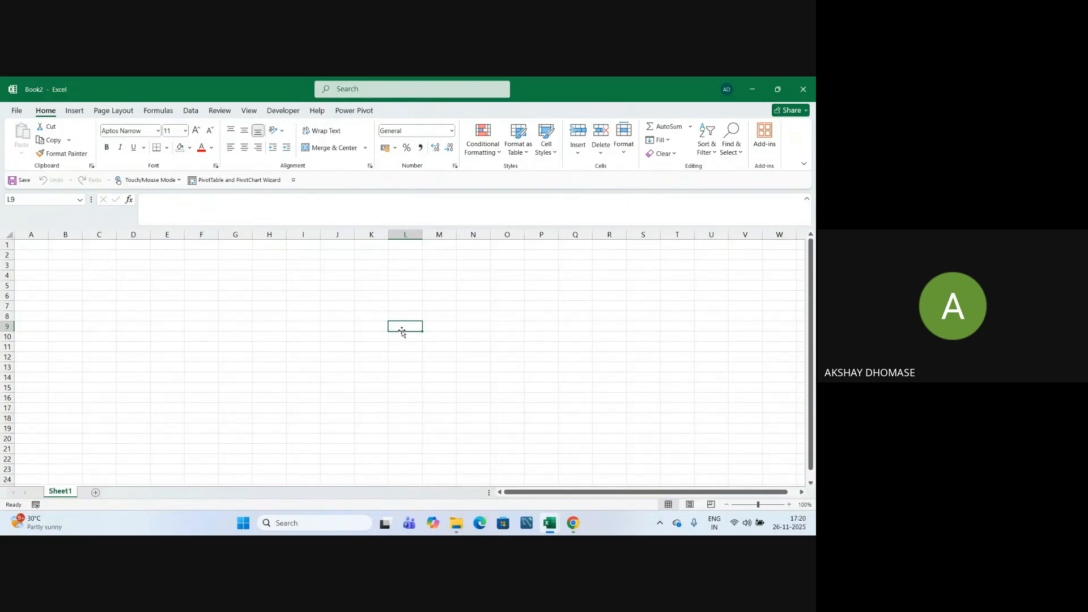
click(192, 111)
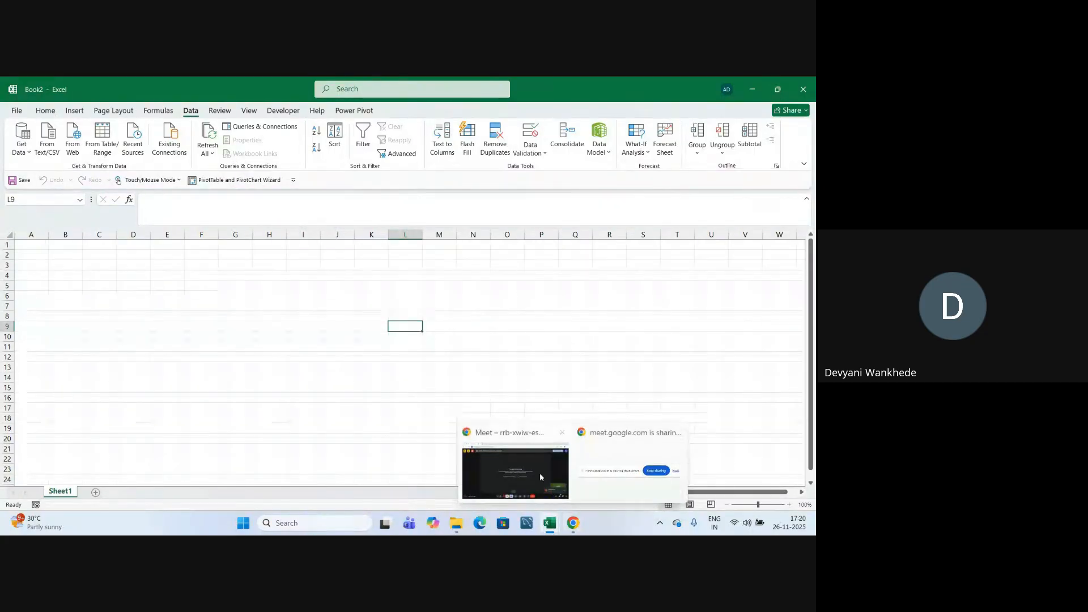
click(516, 462)
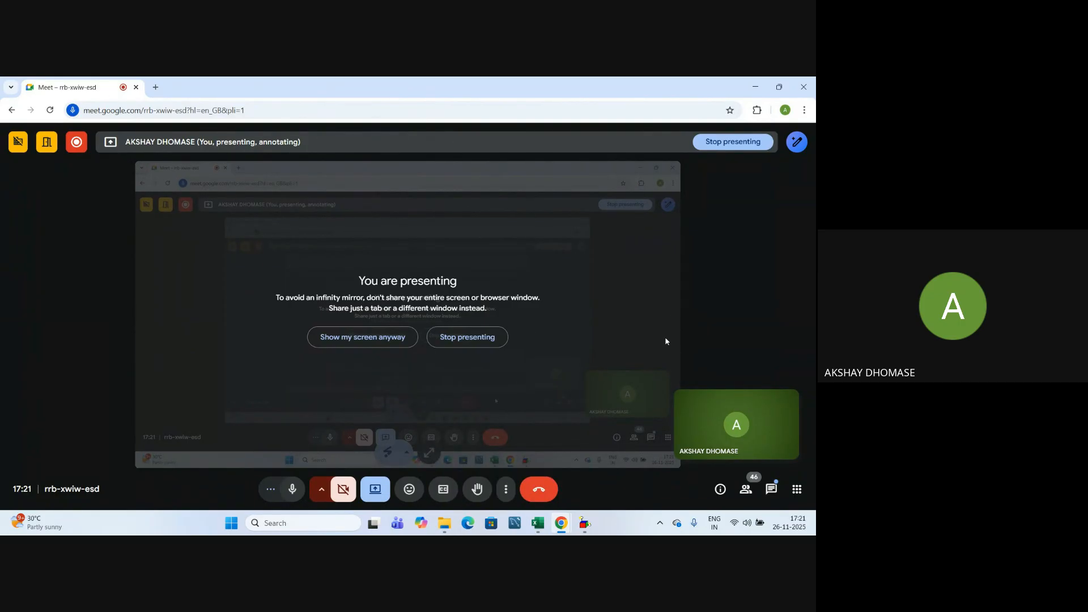
key(alt+Tab)
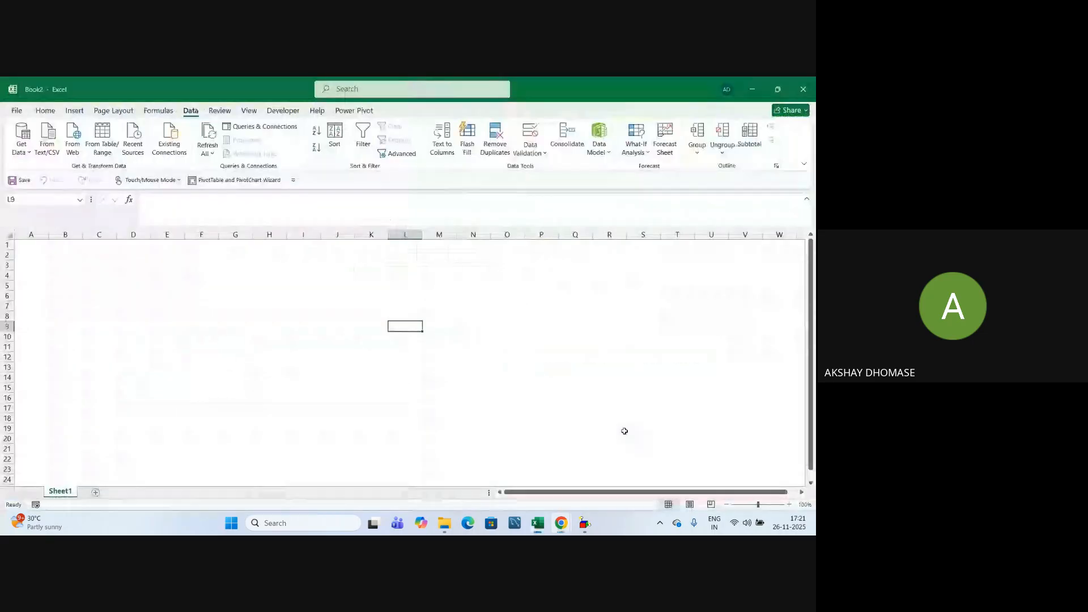
Choose Get Data > From File > From Excel Workbook to open the Import Data dialog.
click(380, 333)
click(360, 318)
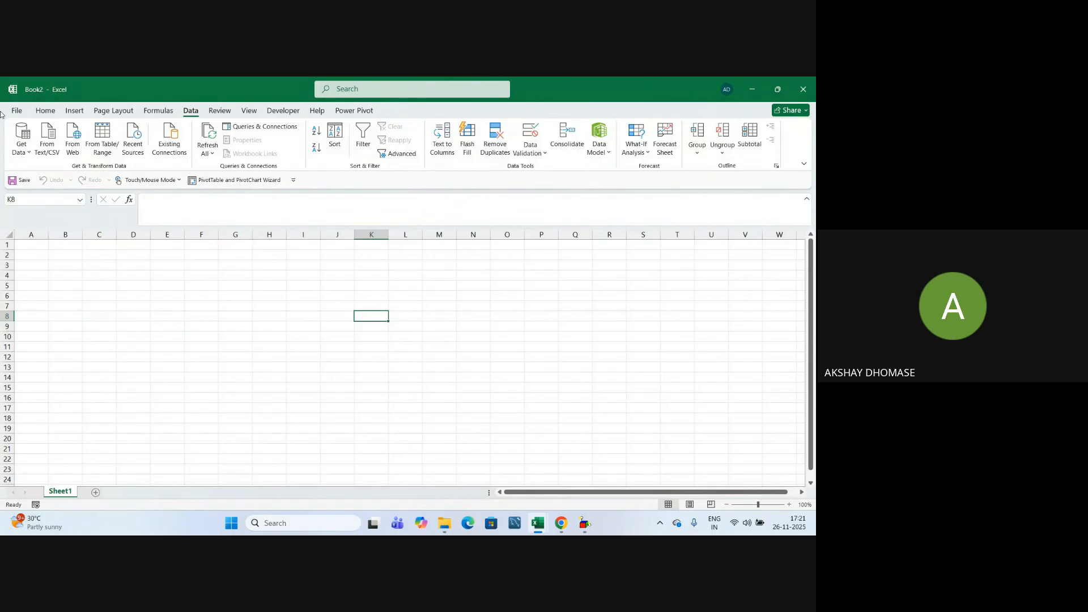
click(26, 154)
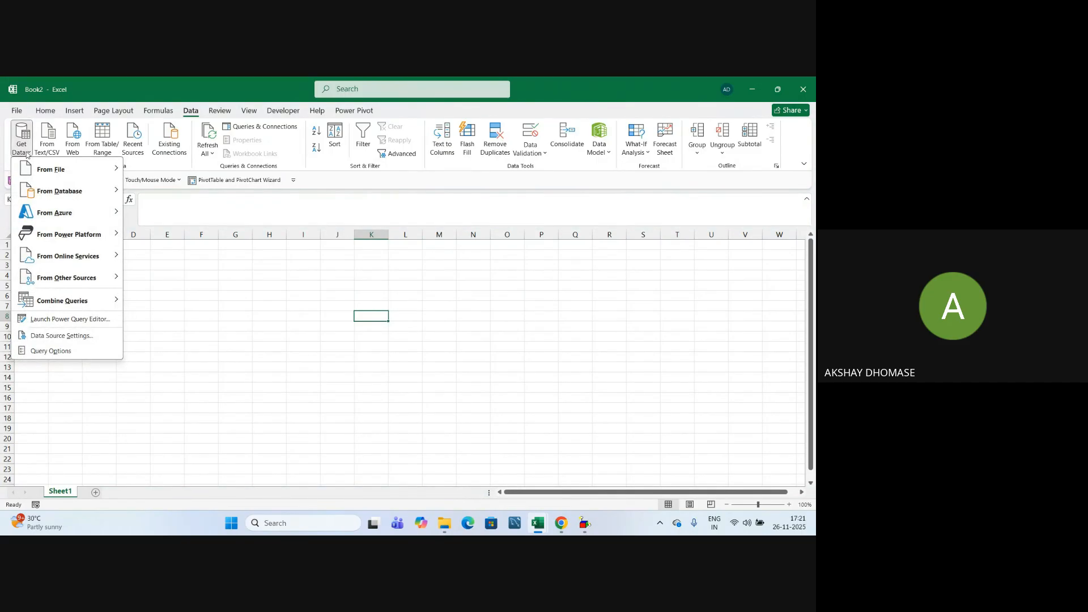
mouse_move(52, 172)
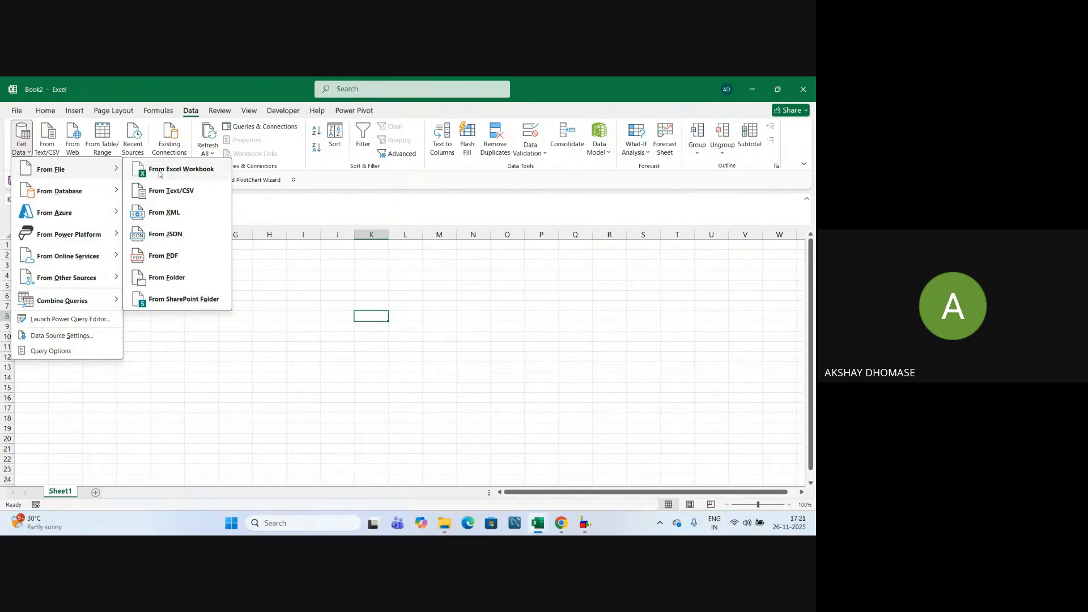
click(198, 176)
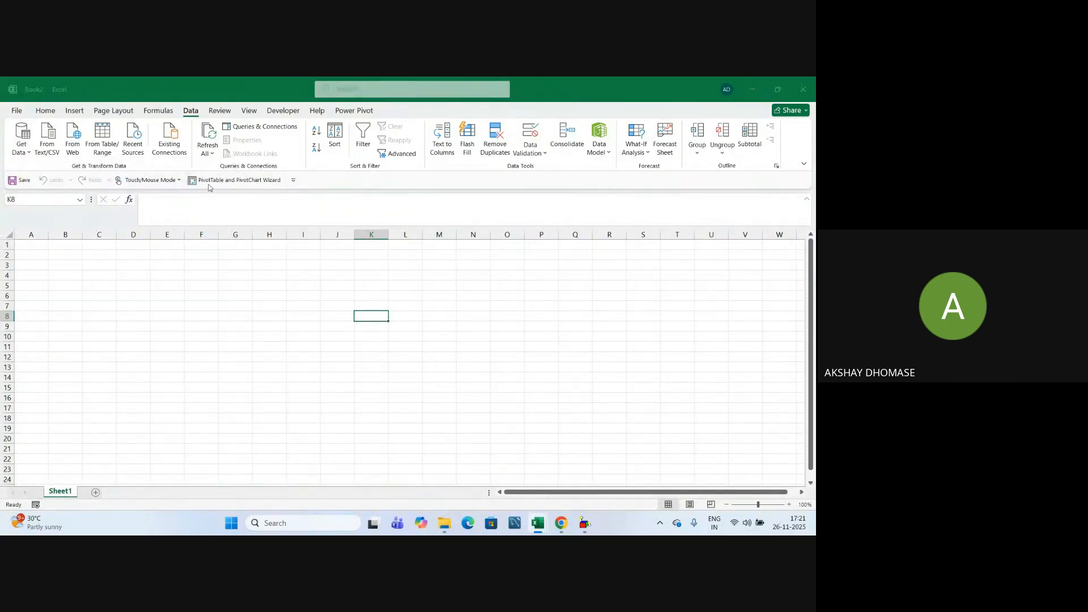
scroll(164, 255, down, 1)
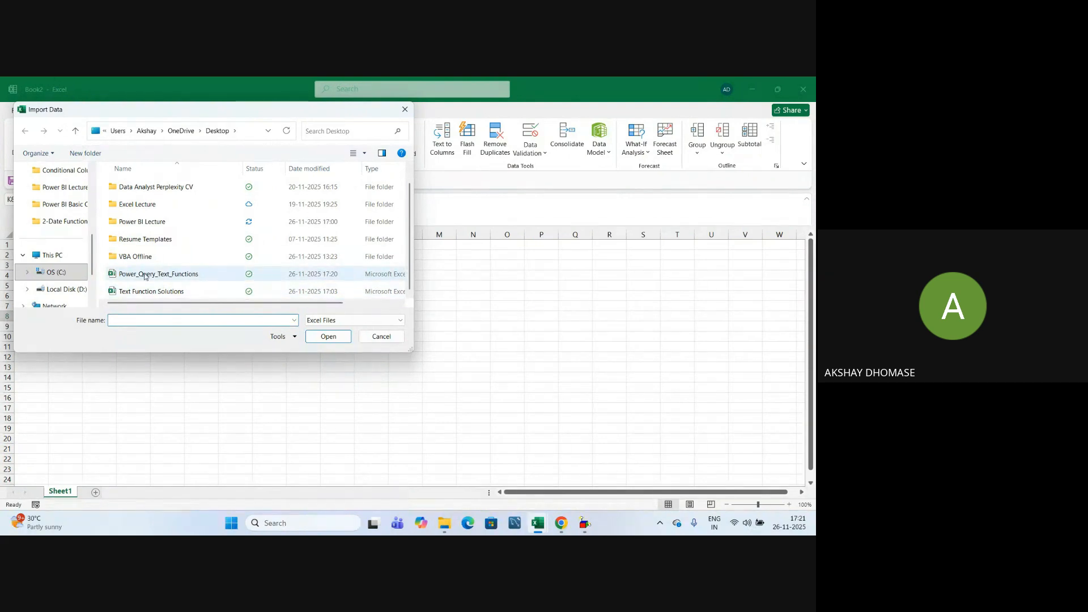
Import the Power_Query_Text_Functions workbook from the Desktop.
click(183, 278)
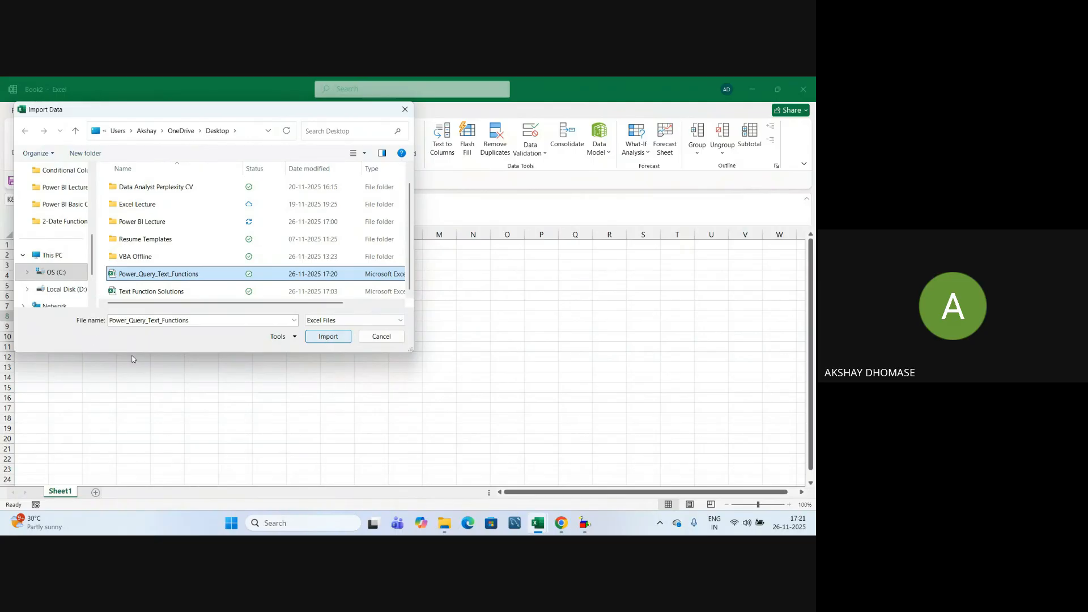
click(329, 338)
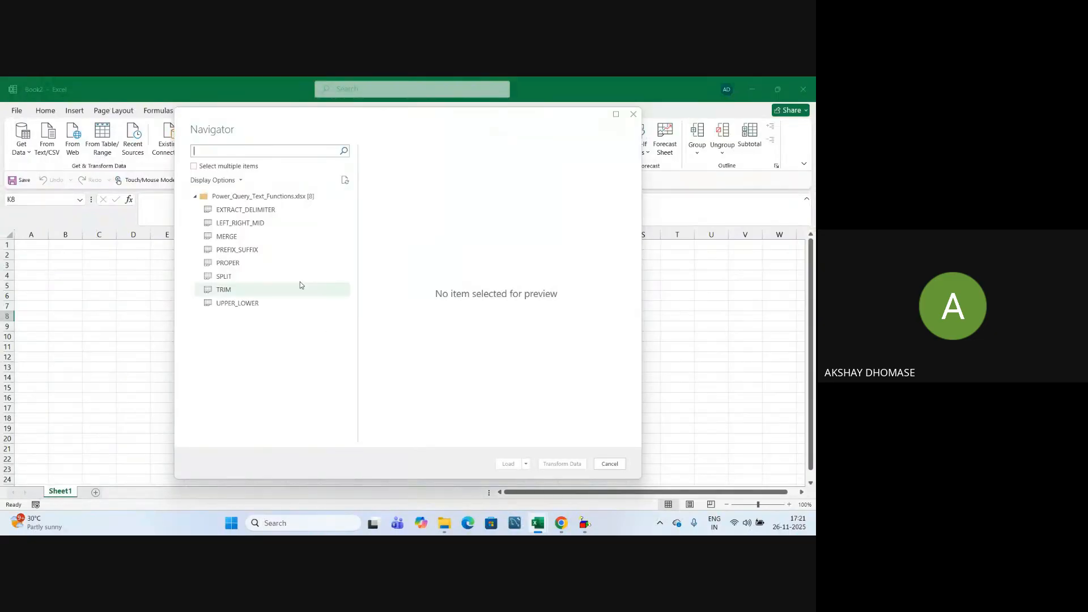
Tick Select multiple items, check all eight sheets, and send them to Transform Data.
drag(391, 120, 349, 139)
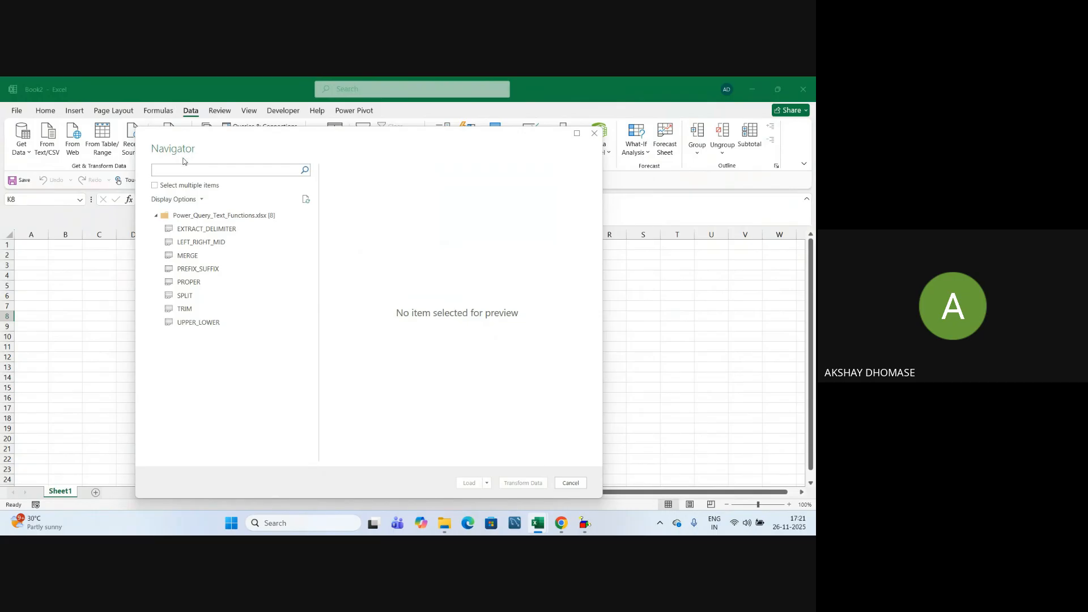
click(155, 186)
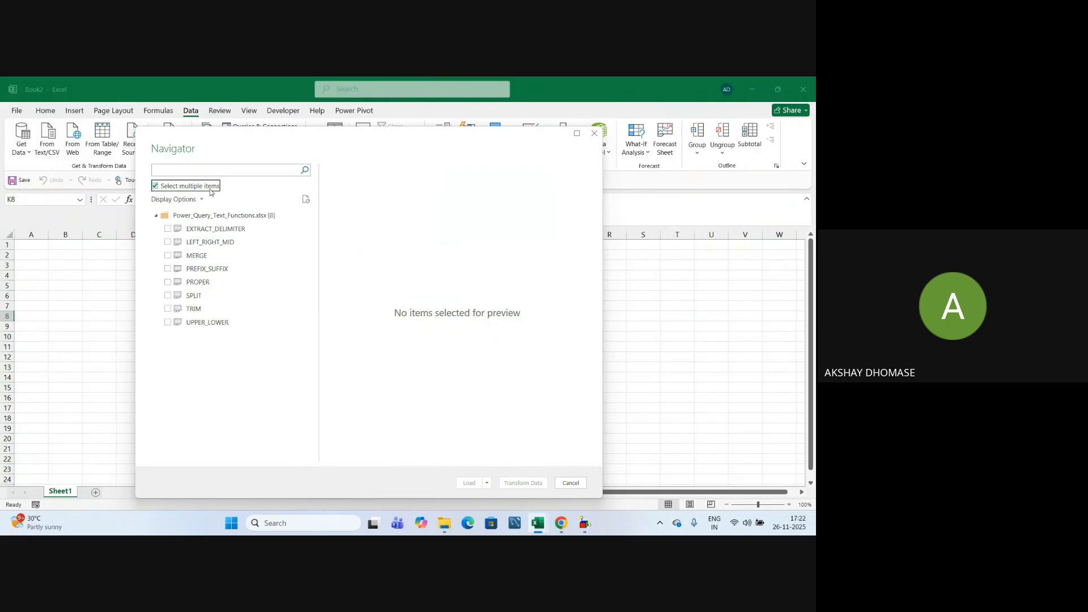
click(167, 229)
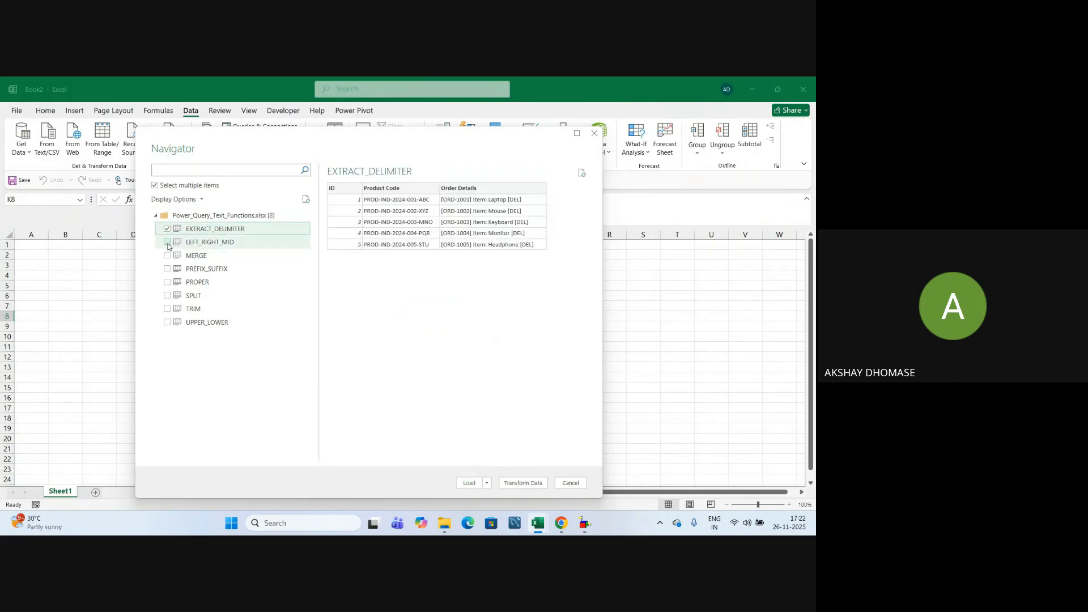
click(168, 256)
click(167, 270)
click(168, 283)
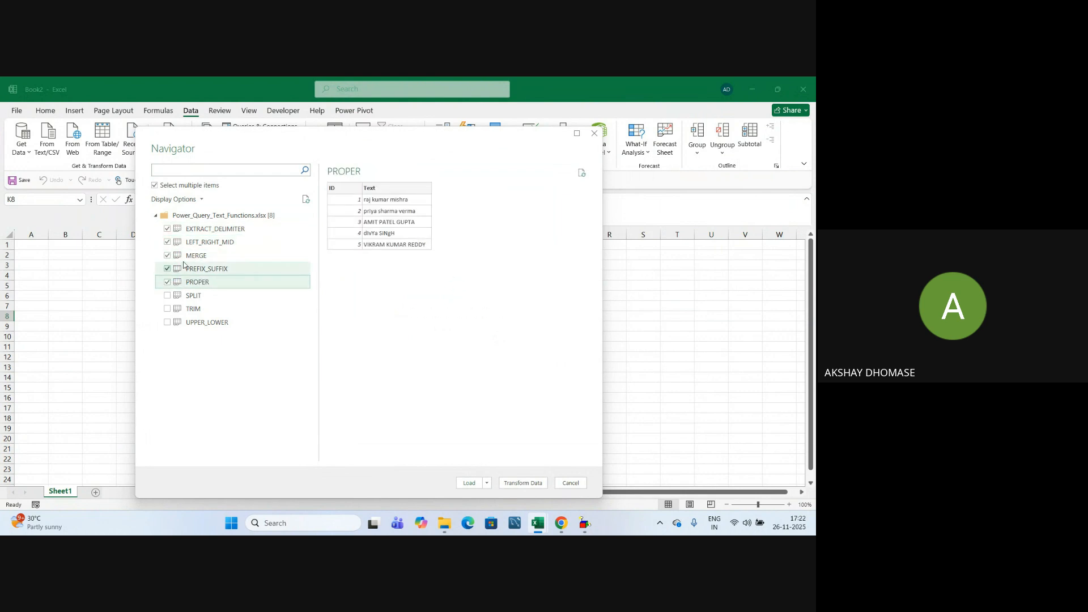
click(167, 295)
click(167, 309)
click(167, 322)
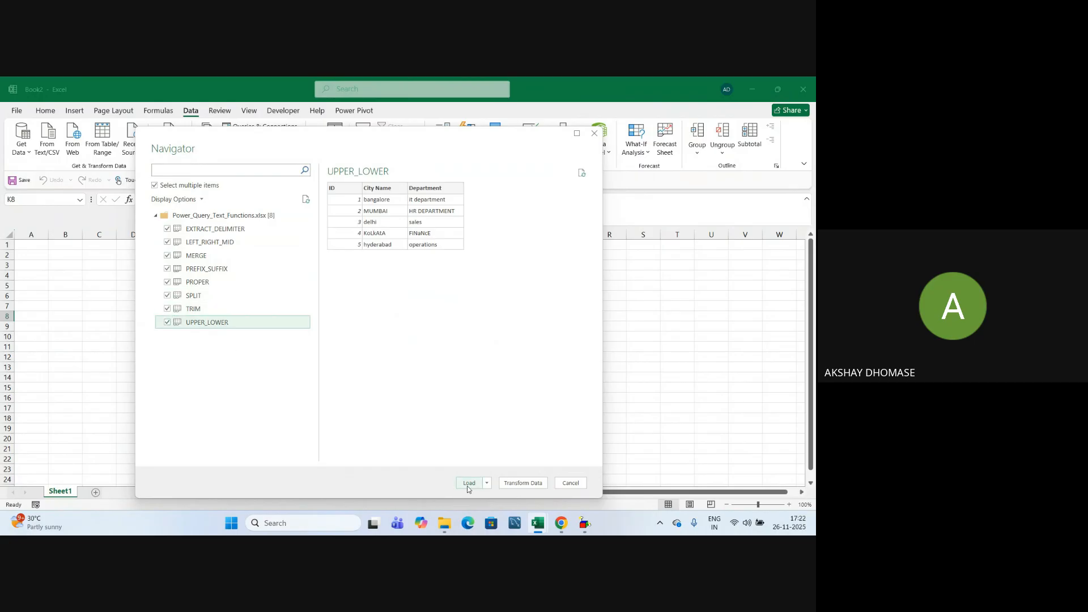
click(528, 486)
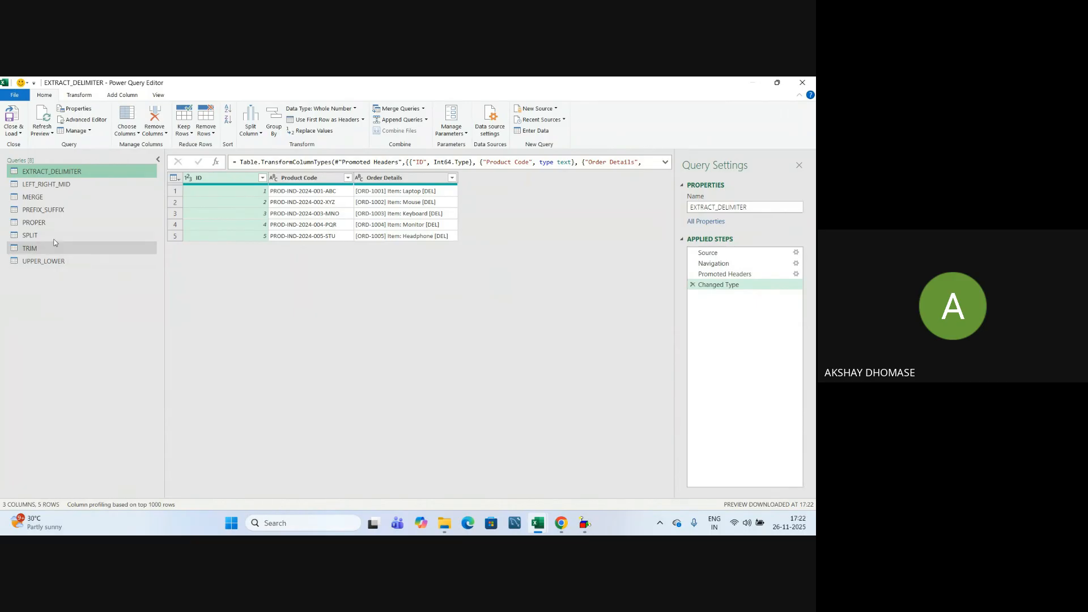
Show the MERGE query and look over its ID, First Name and Last Name columns.
click(49, 197)
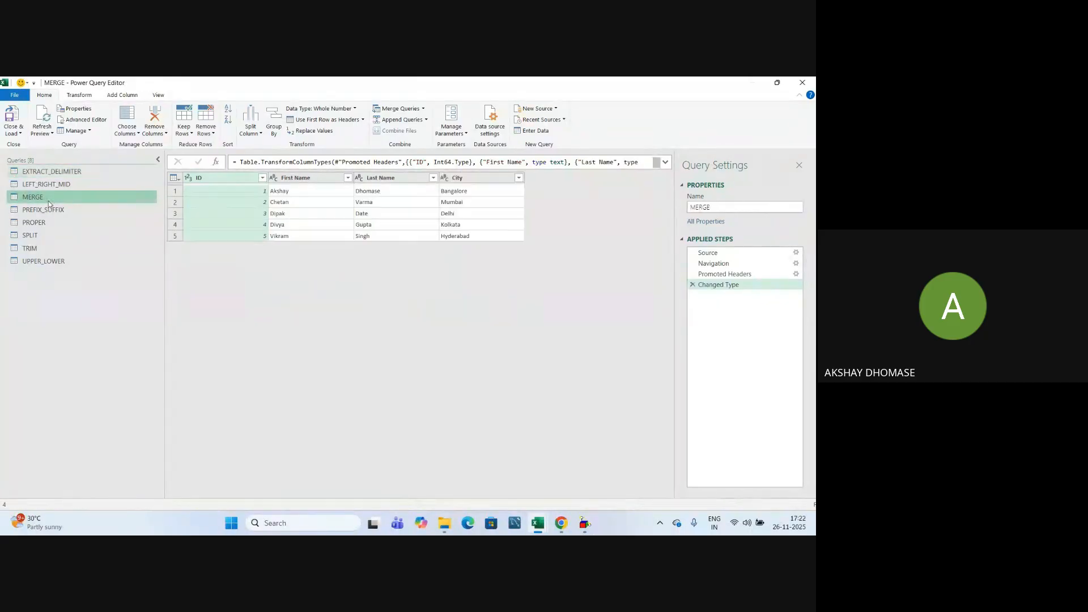
click(311, 178)
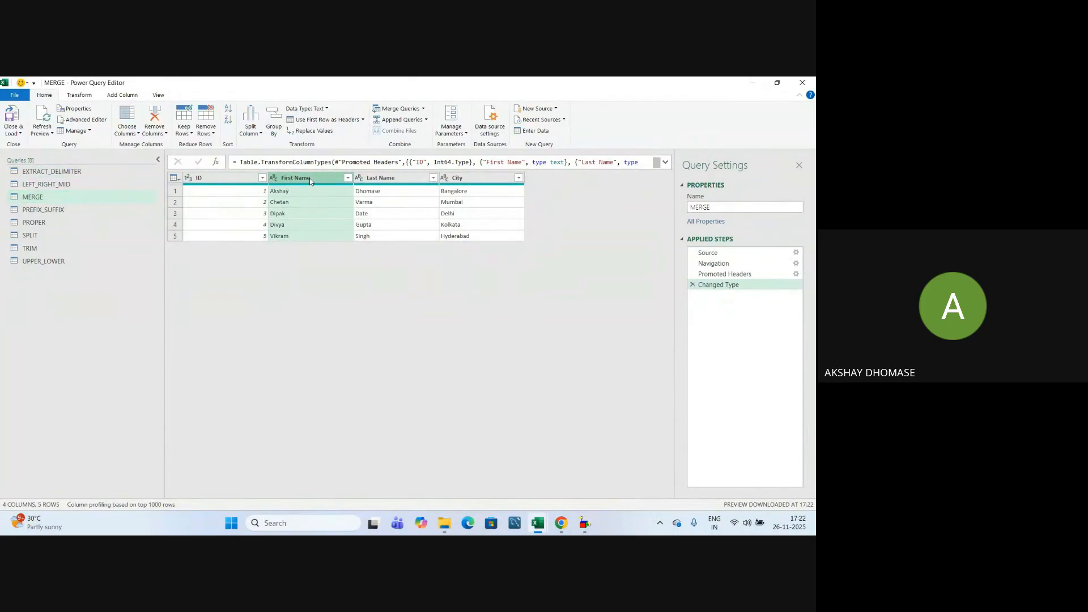
ctrl+click(385, 178)
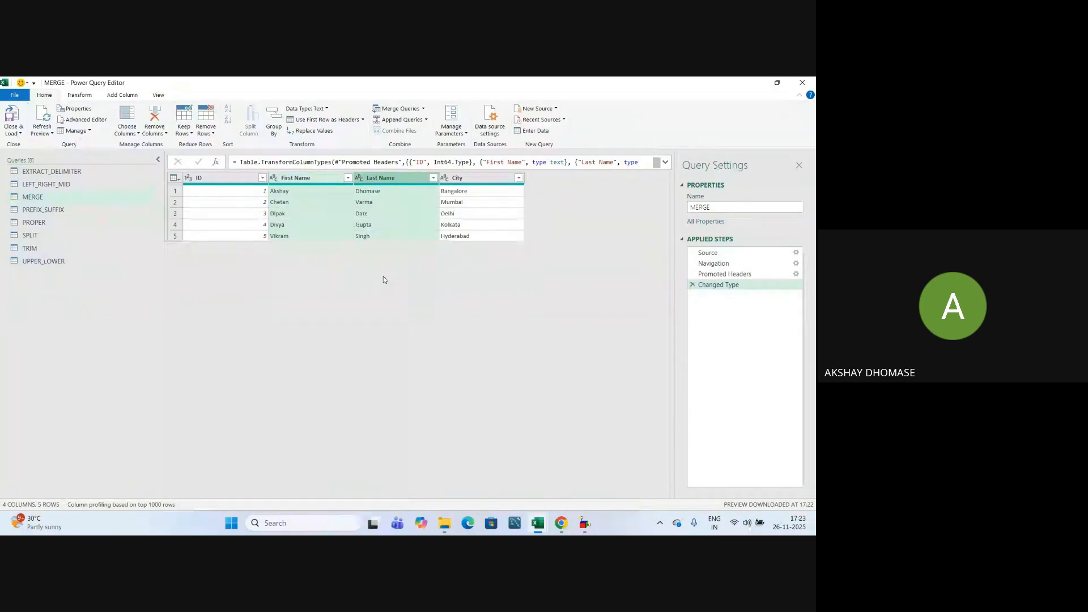
click(244, 179)
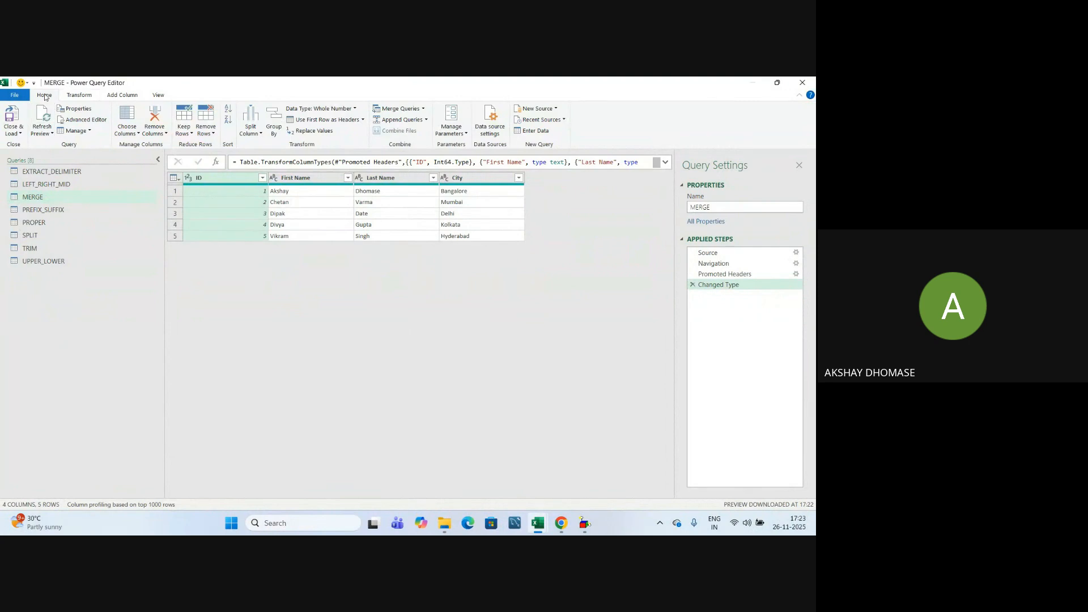
click(82, 97)
Merge First Name and Last Name with a Space separator into a new Full Name column.
click(134, 98)
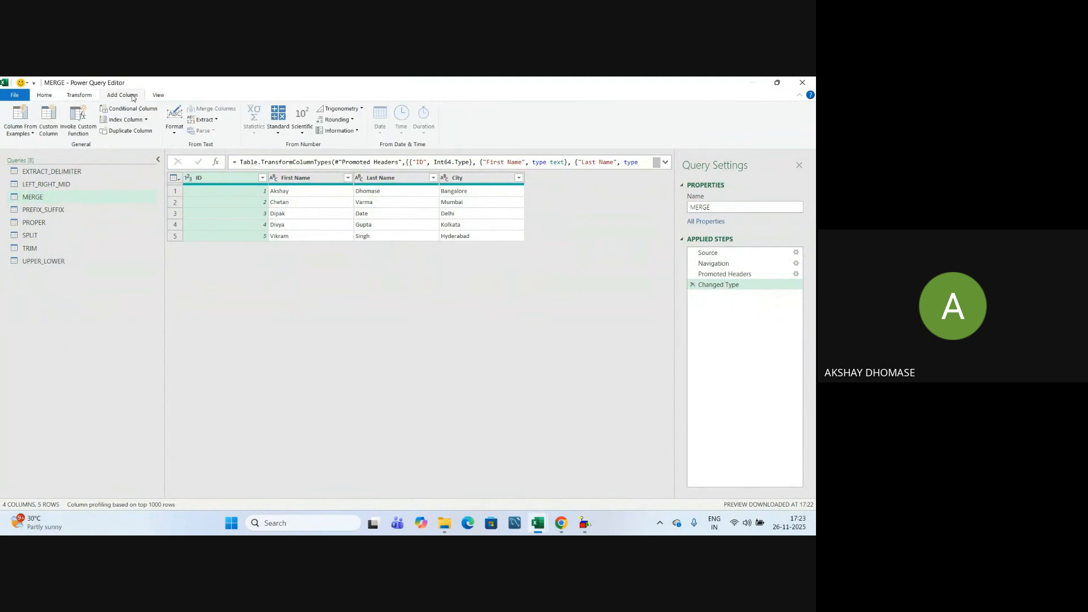
click(44, 96)
click(80, 95)
click(114, 98)
click(292, 179)
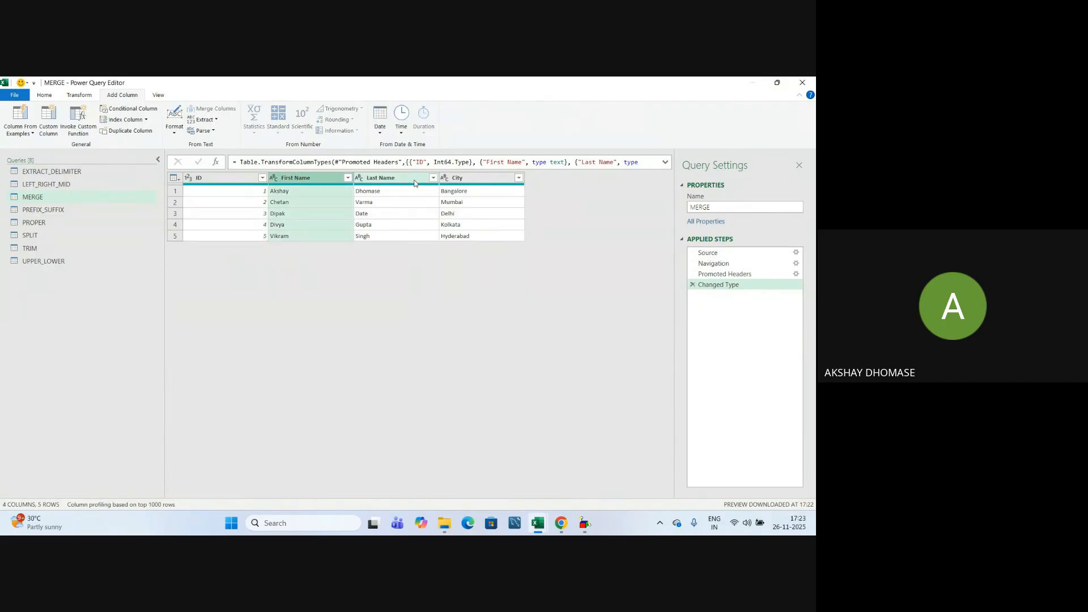
click(409, 177)
click(307, 178)
ctrl+click(393, 178)
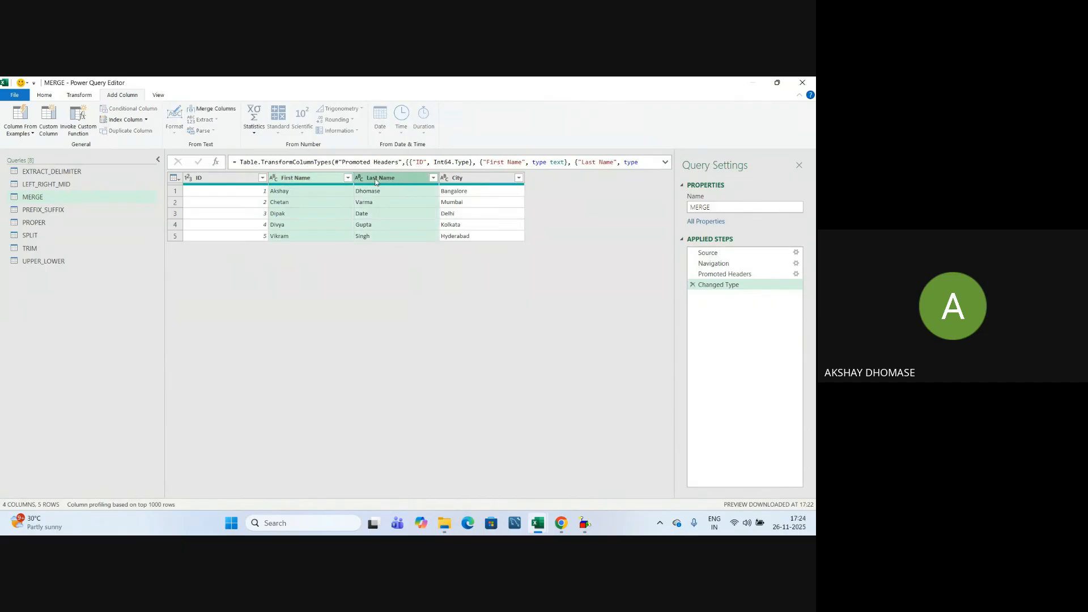
click(218, 108)
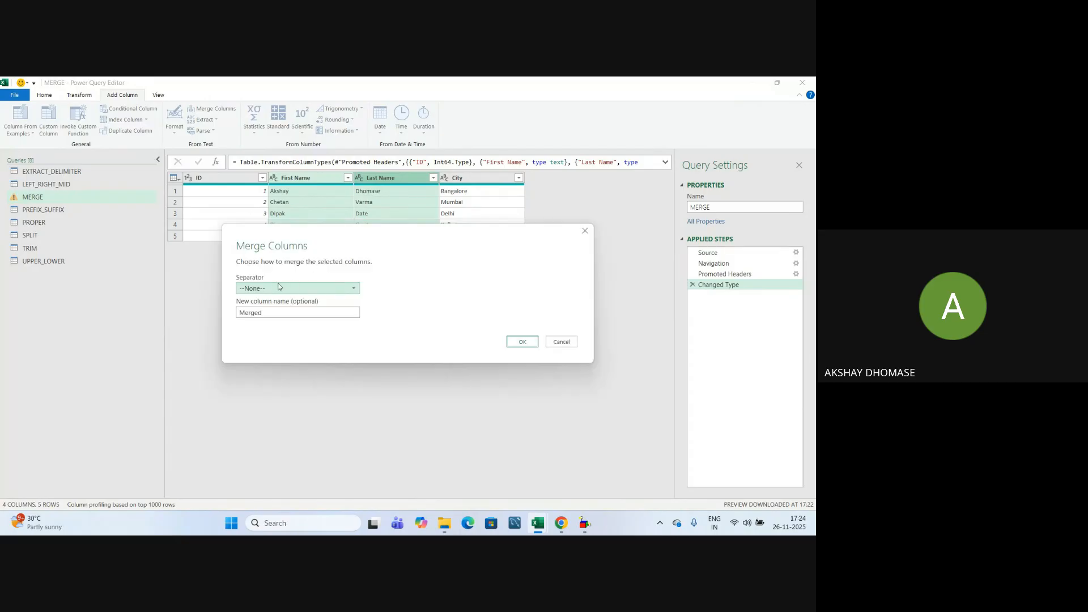
click(272, 289)
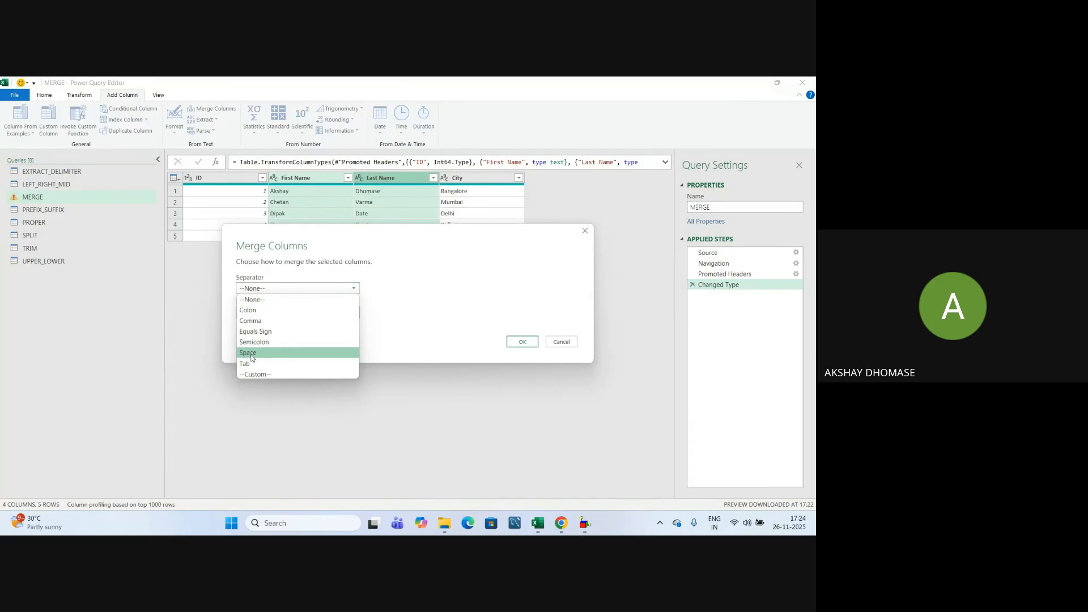
click(253, 353)
double_click(271, 313)
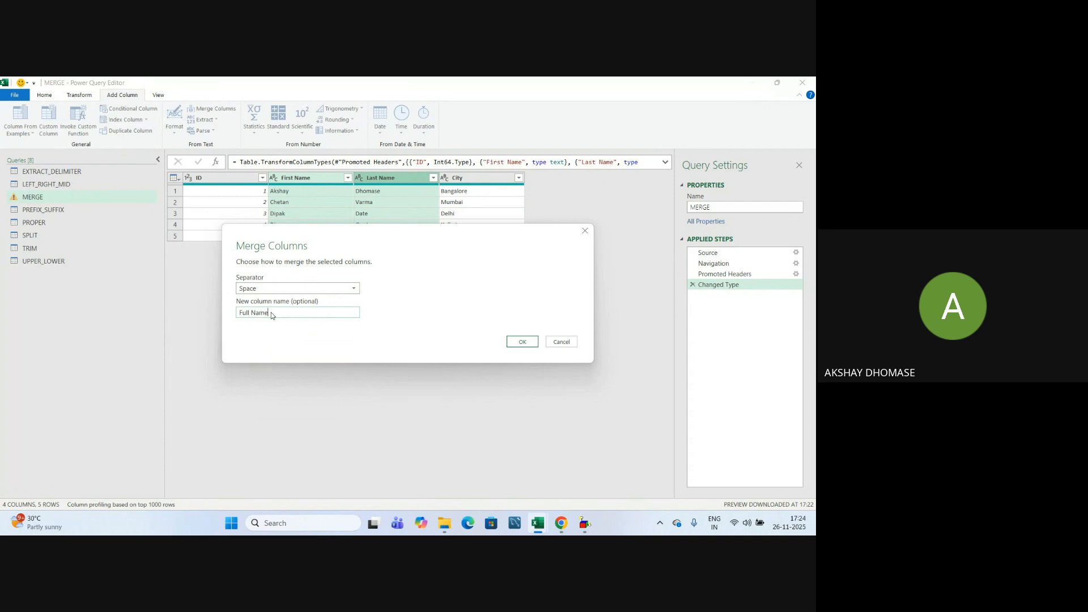
click(522, 342)
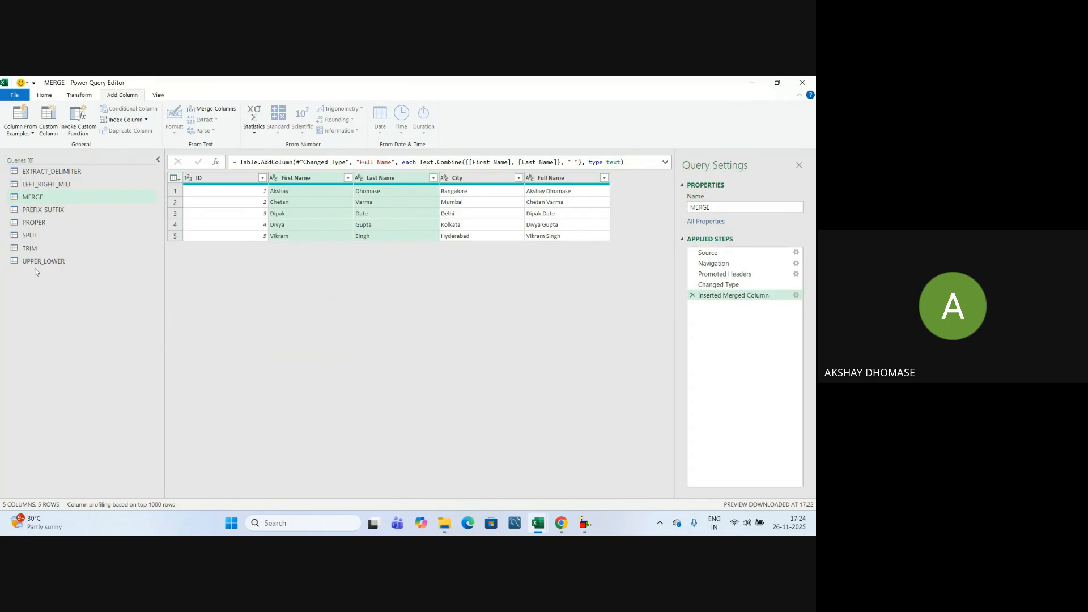
Add a trimmed copy of TRIM's Employee Name (with spaces) column, named Employee Name.
click(32, 249)
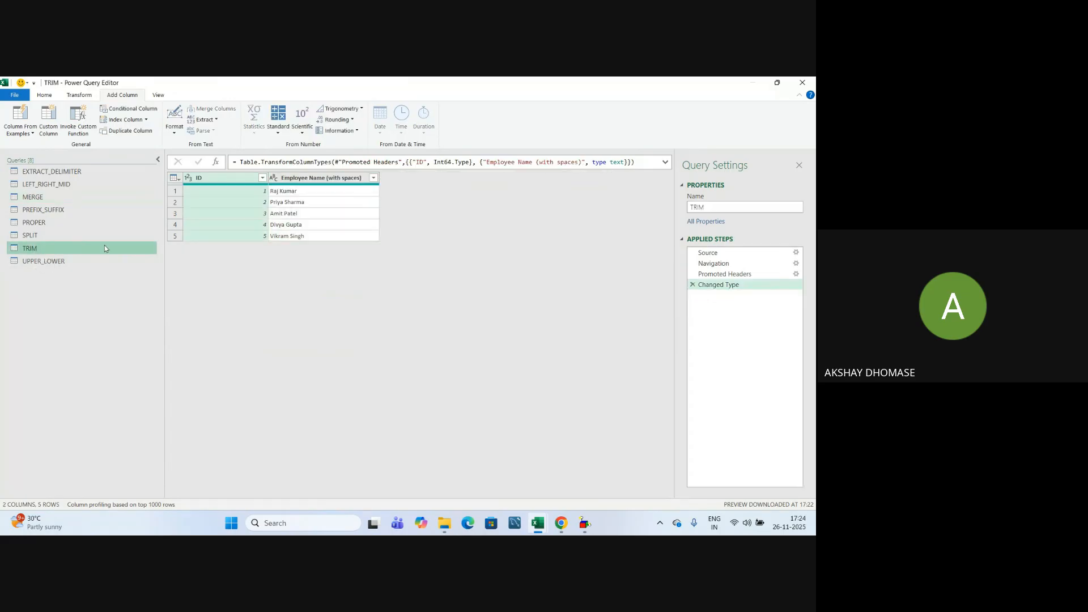
click(298, 179)
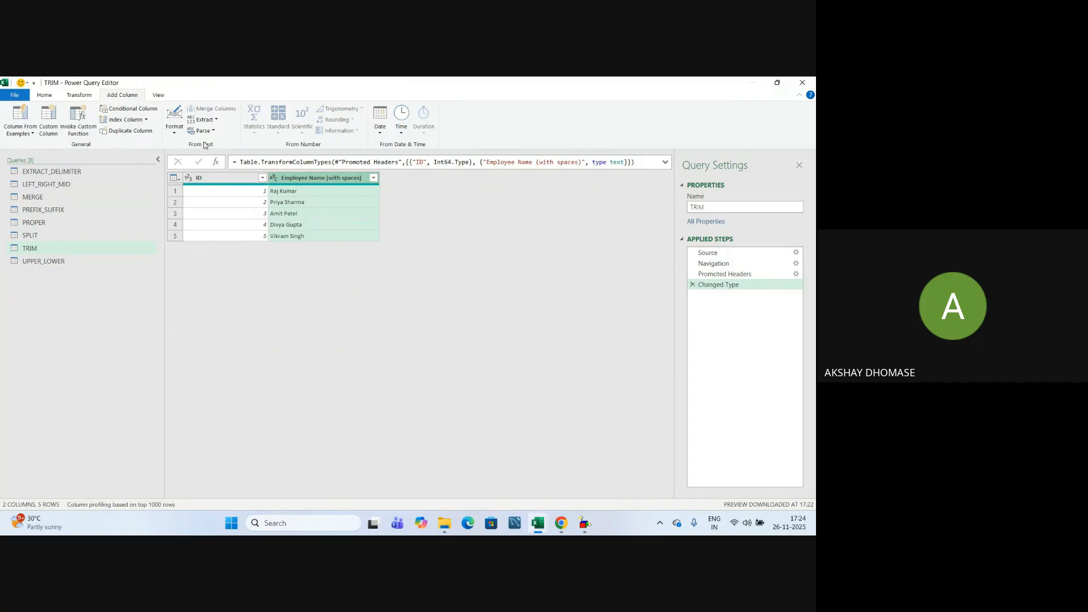
click(178, 135)
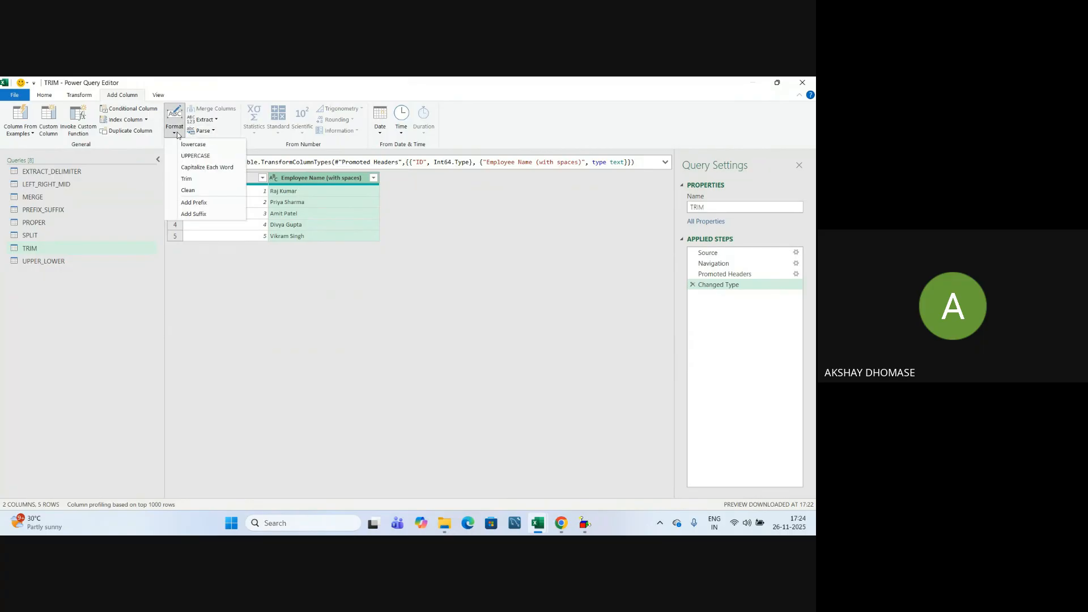
click(187, 179)
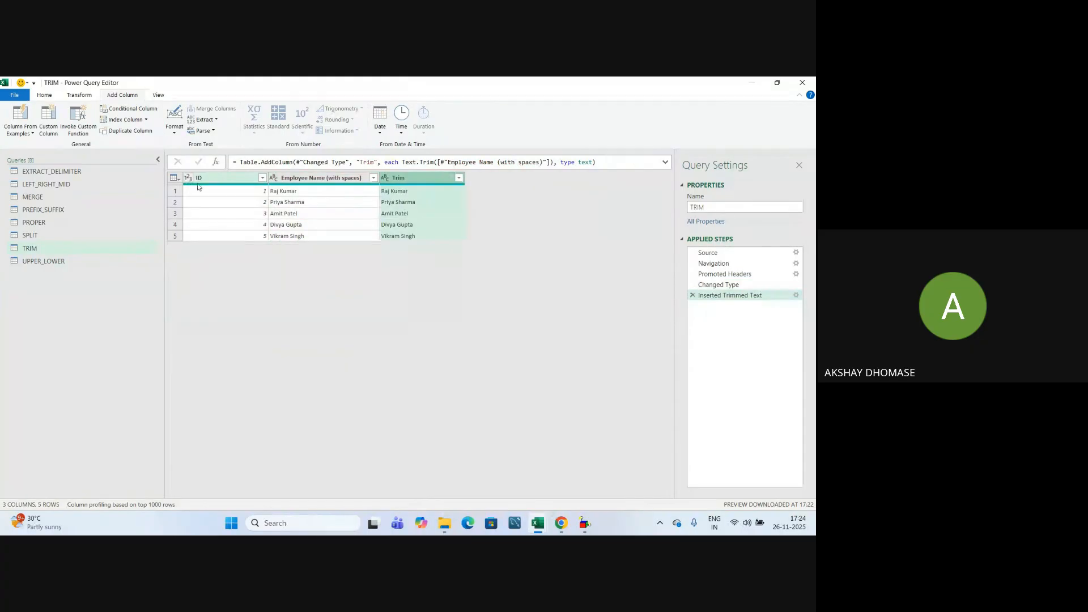
double_click(409, 177)
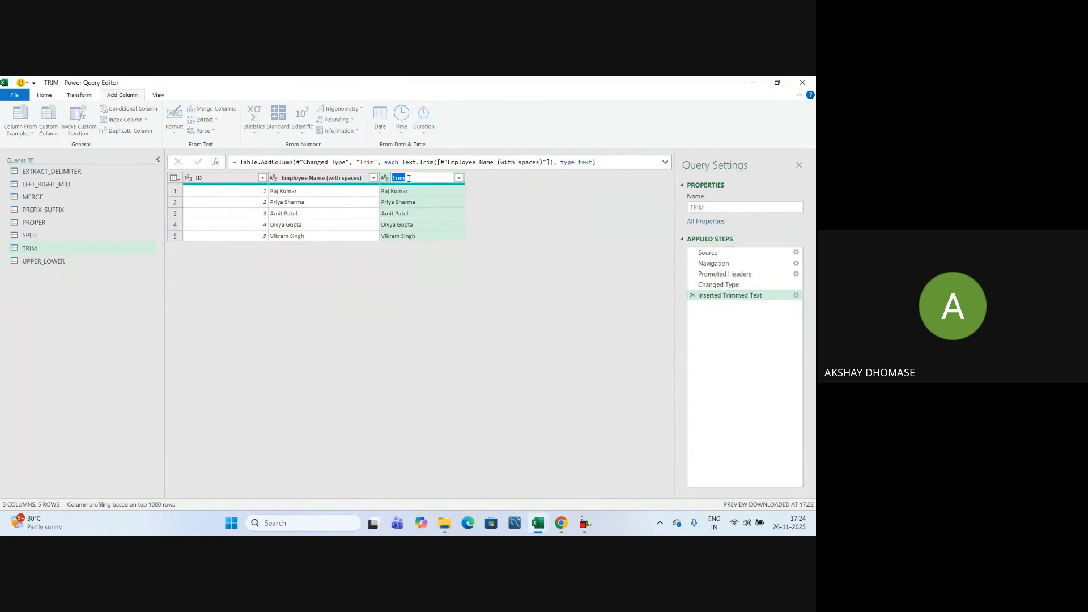
text(Employee Name)
key(Return)
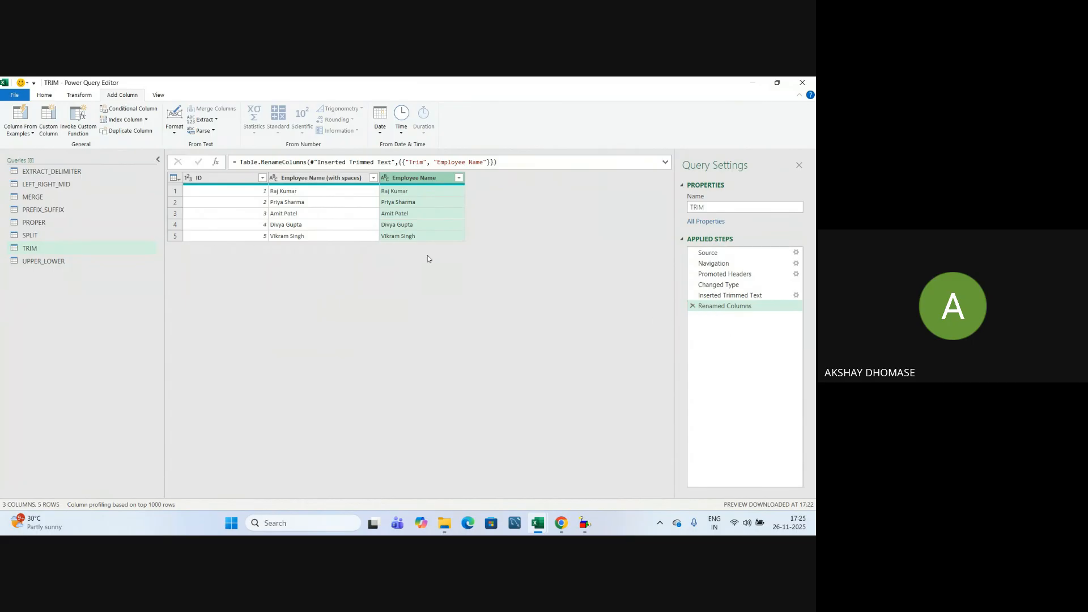
Split the SPLIT query's Address column by Comma at each occurrence.
click(32, 235)
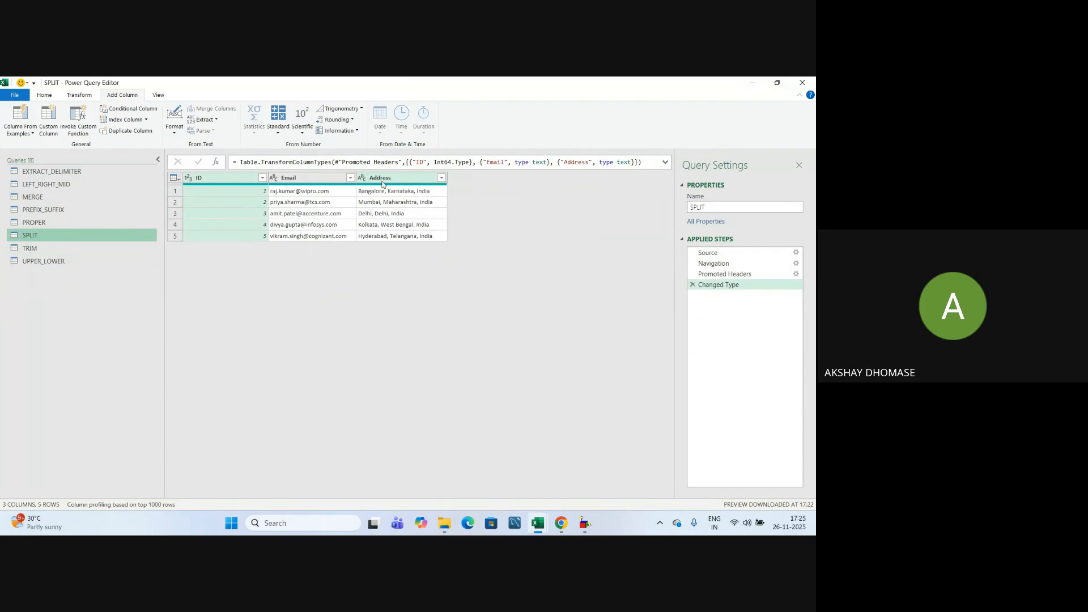
click(383, 179)
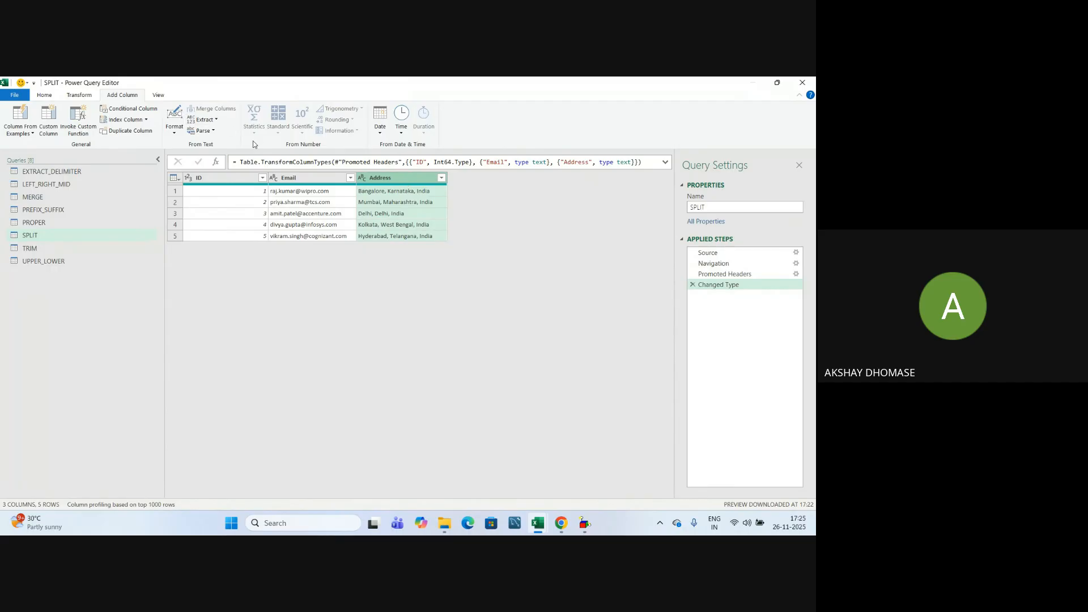
click(215, 120)
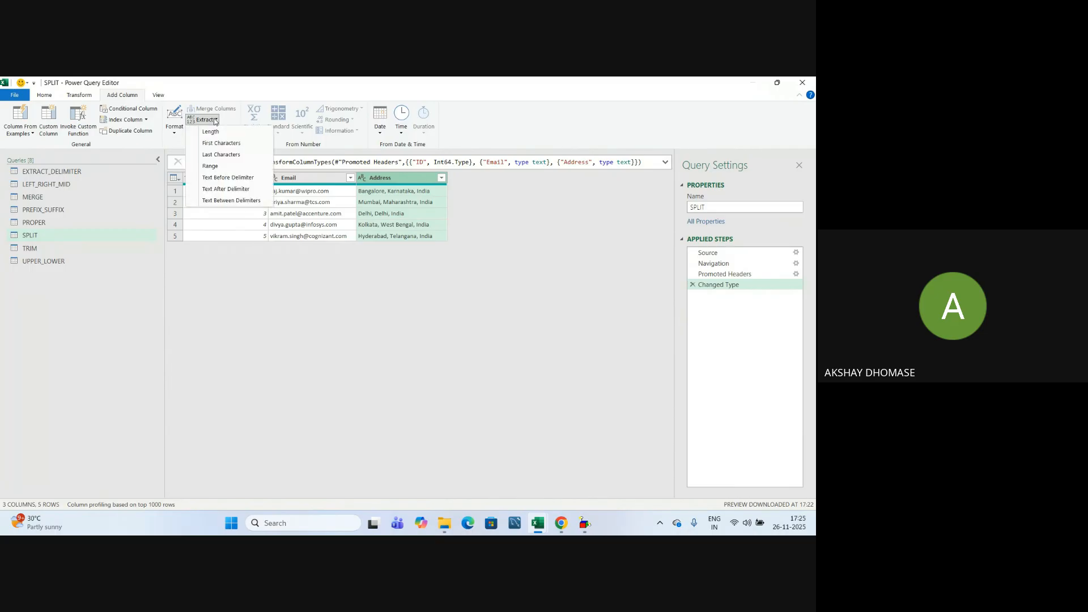
click(176, 133)
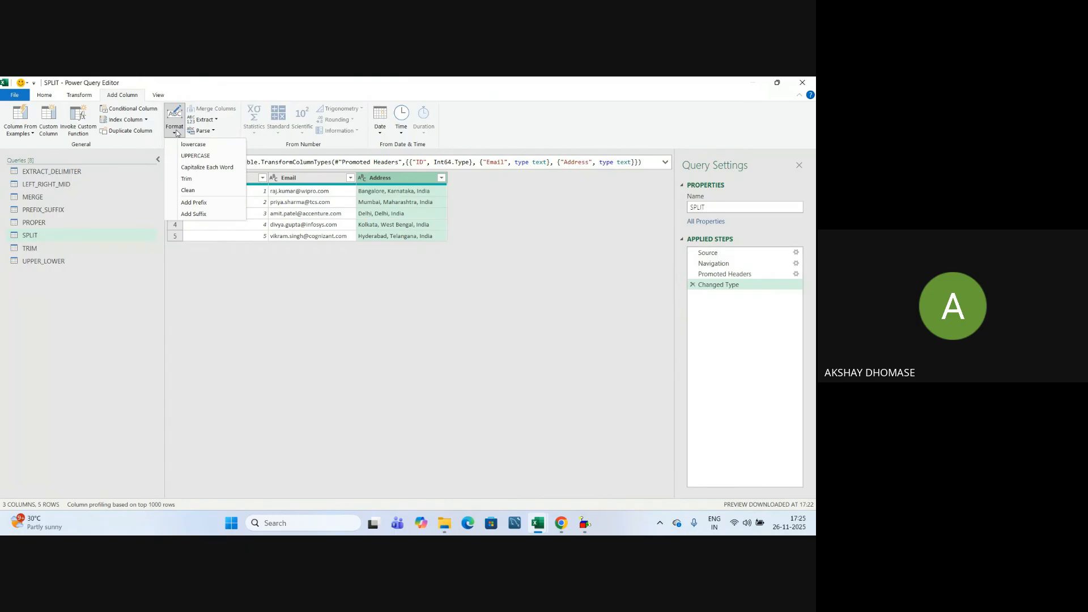
click(77, 95)
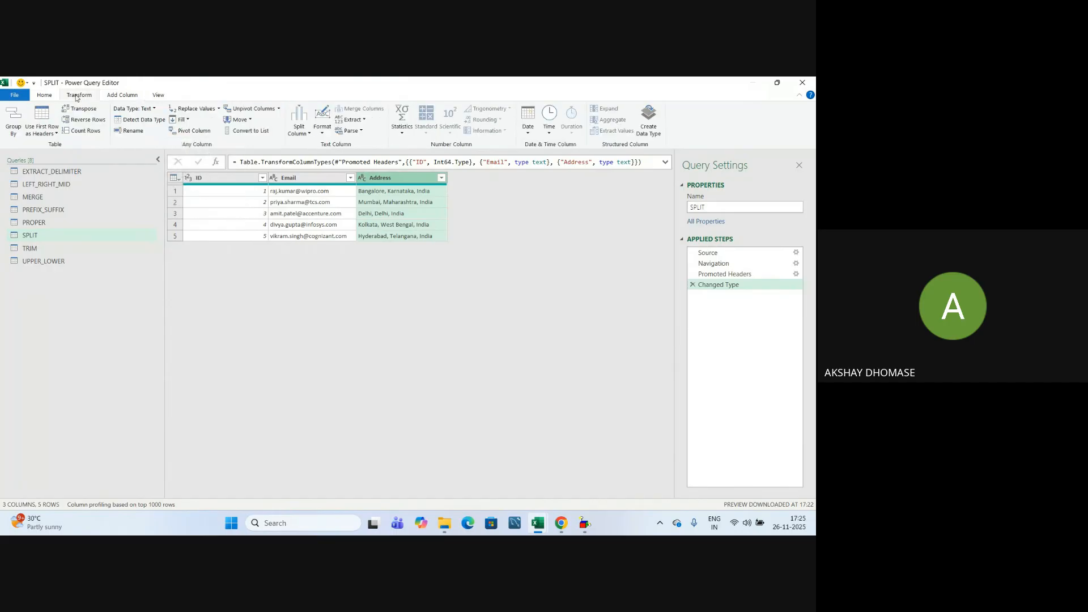
click(309, 134)
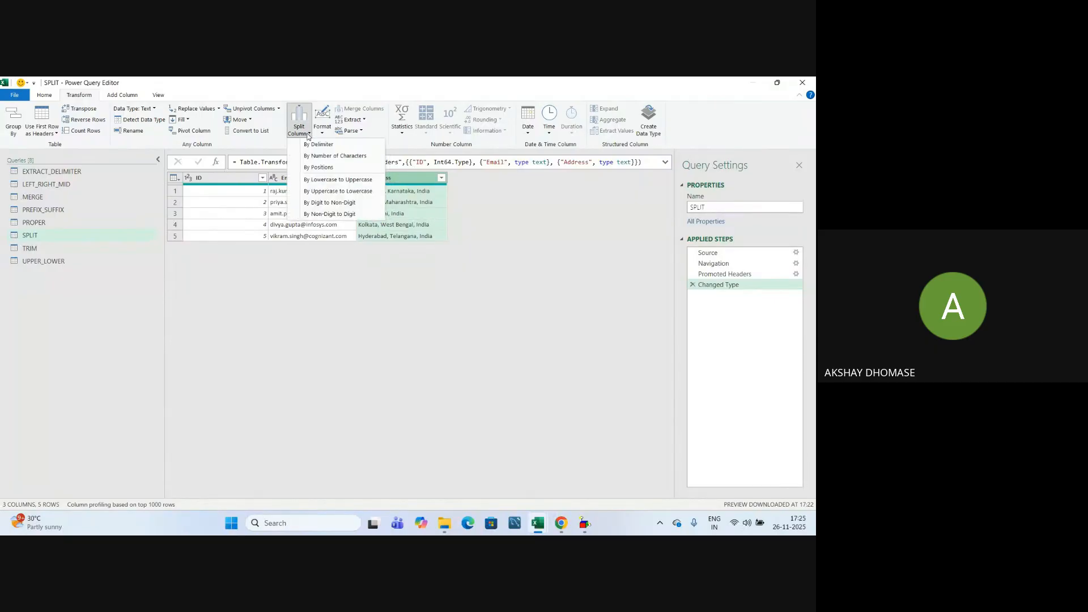
click(316, 147)
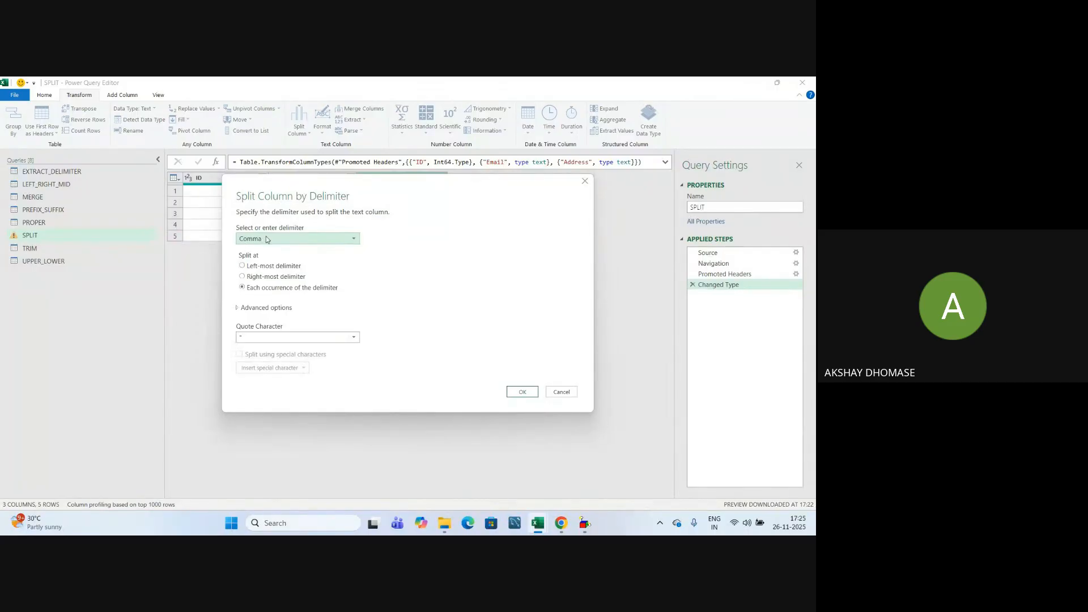
drag(415, 185, 411, 279)
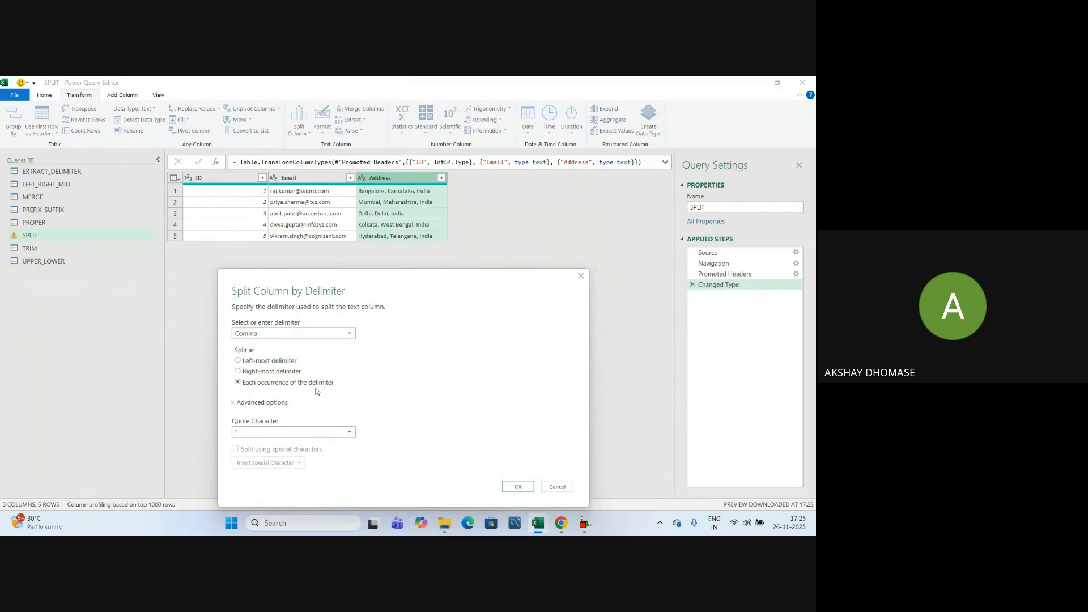
click(518, 487)
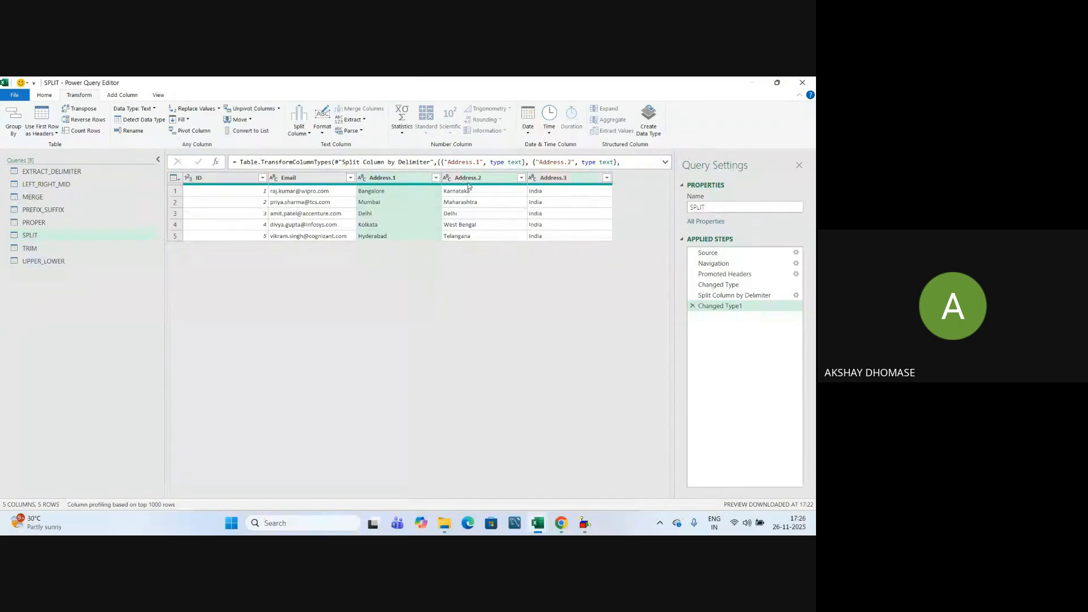
Rename the three Address columns to City, State and Country.
double_click(387, 178)
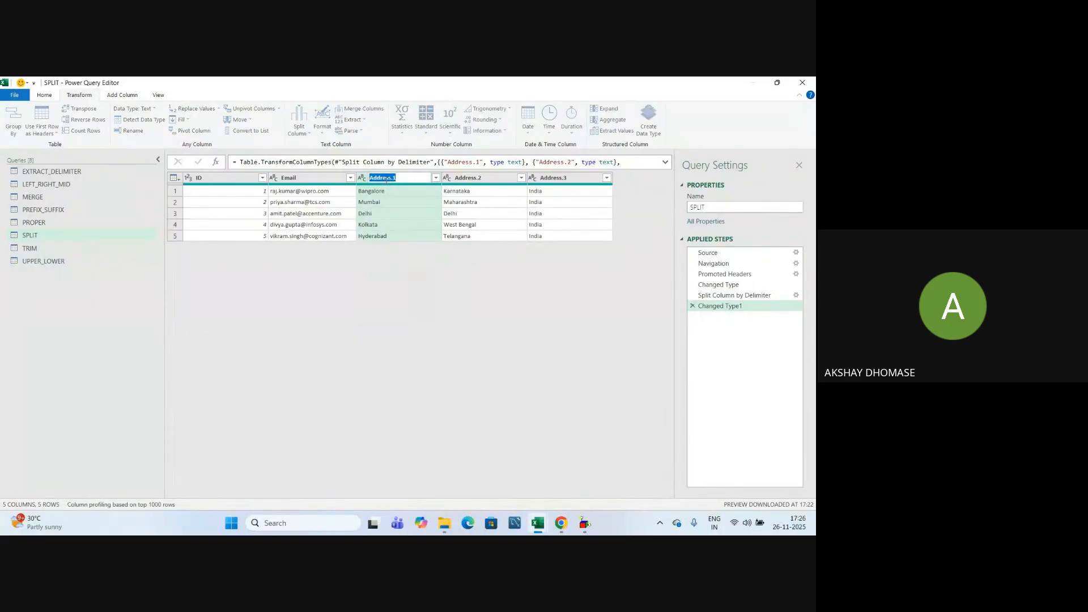
text(City)
double_click(470, 177)
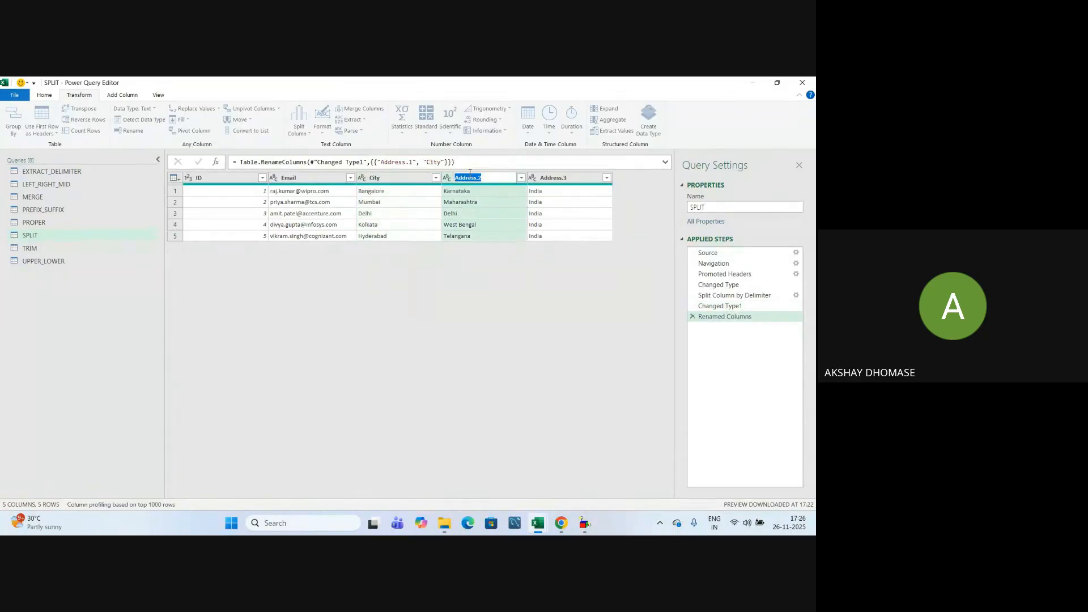
text(State)
double_click(558, 176)
text(Country)
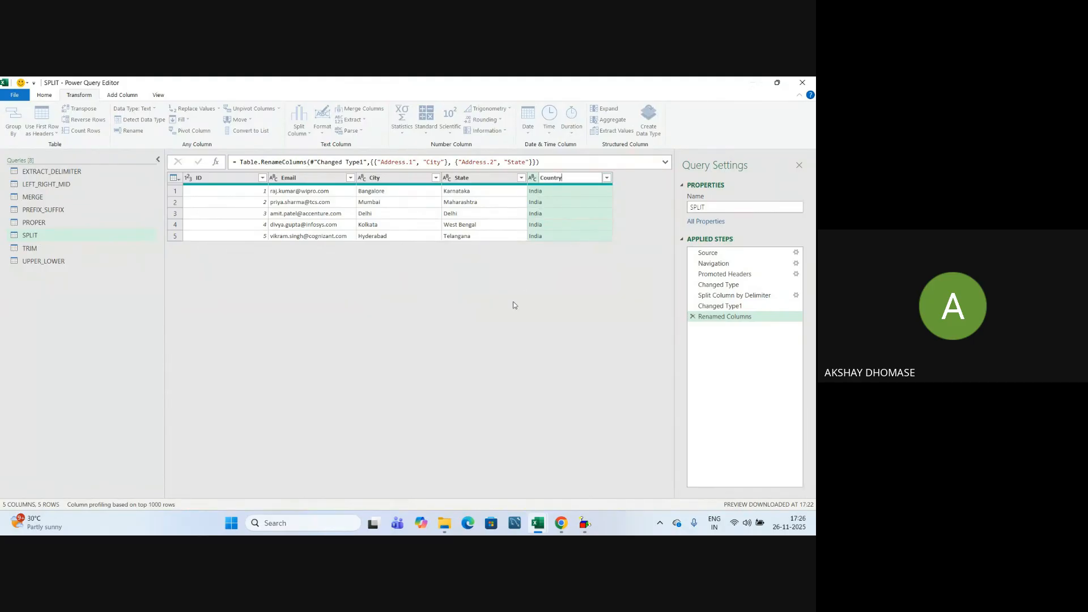
click(514, 305)
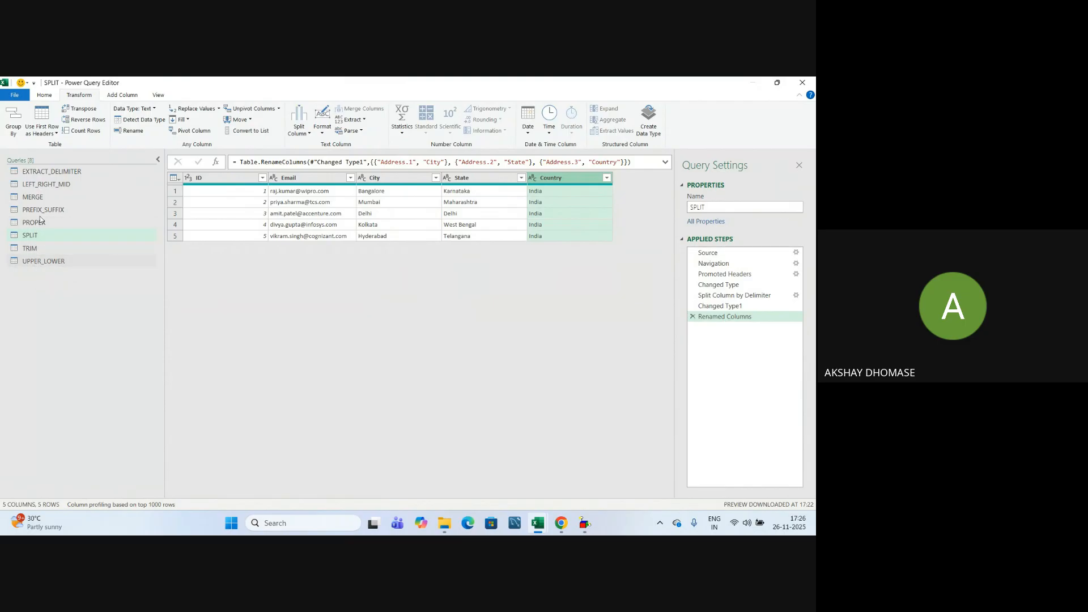
In UPPER_LOWER, add an uppercase copy of City Name and name it City Upper.
click(39, 262)
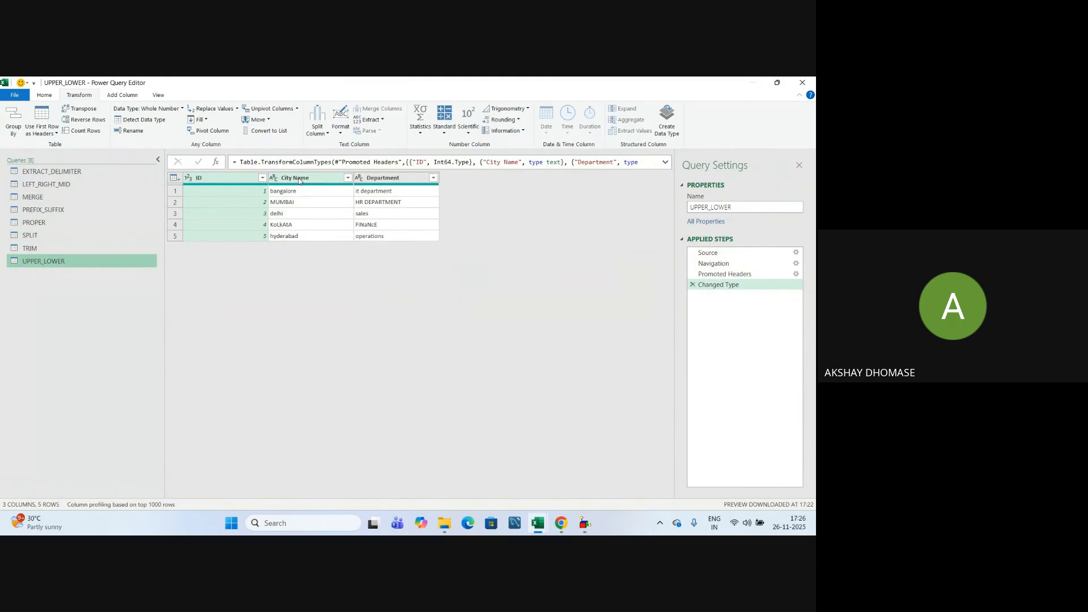
click(300, 179)
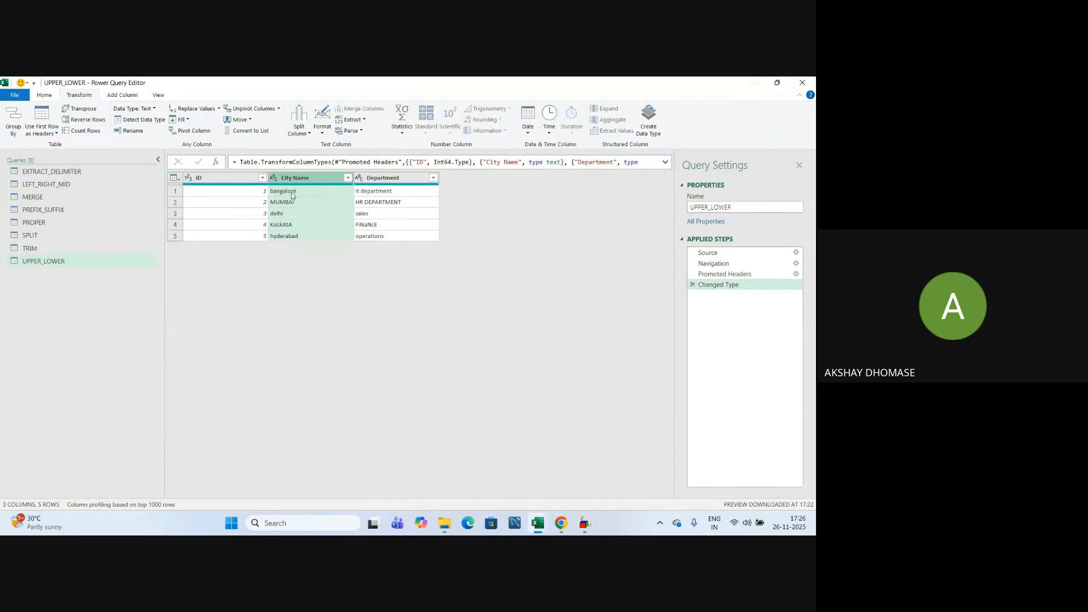
click(127, 97)
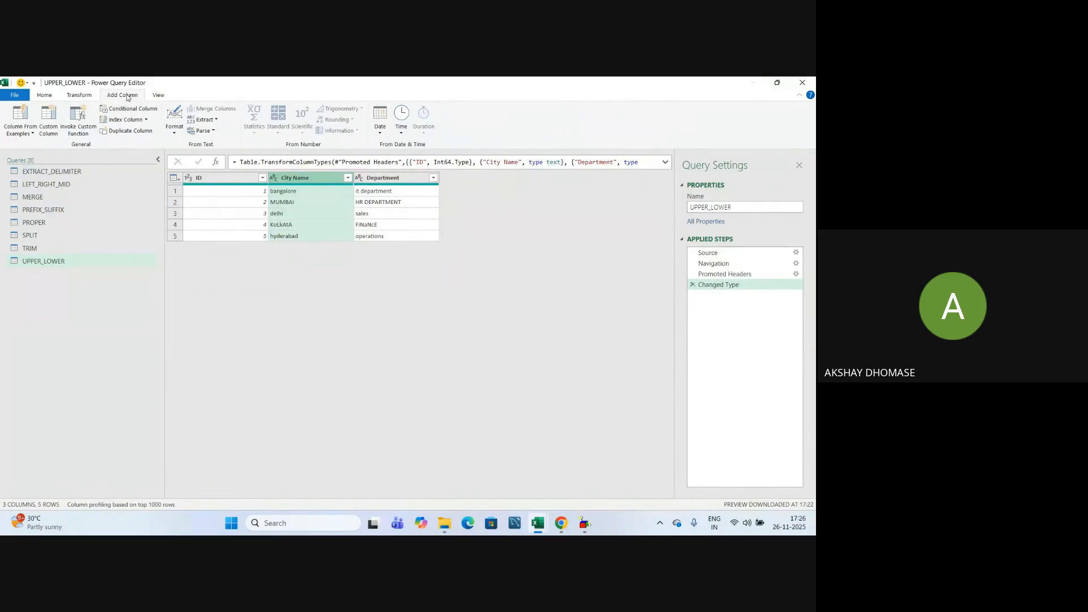
click(174, 129)
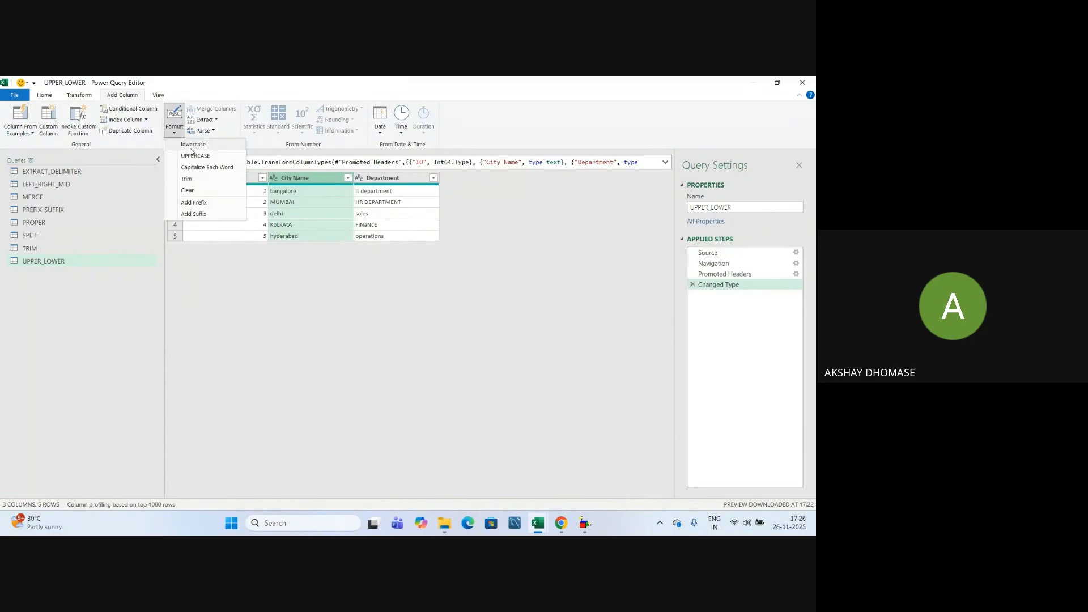
click(189, 157)
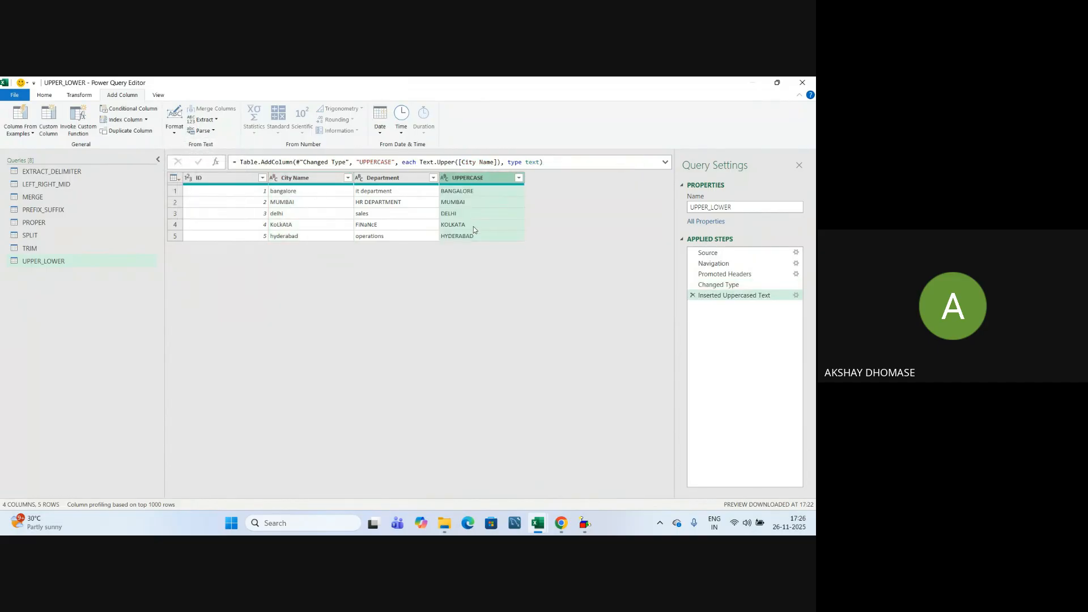
double_click(468, 179)
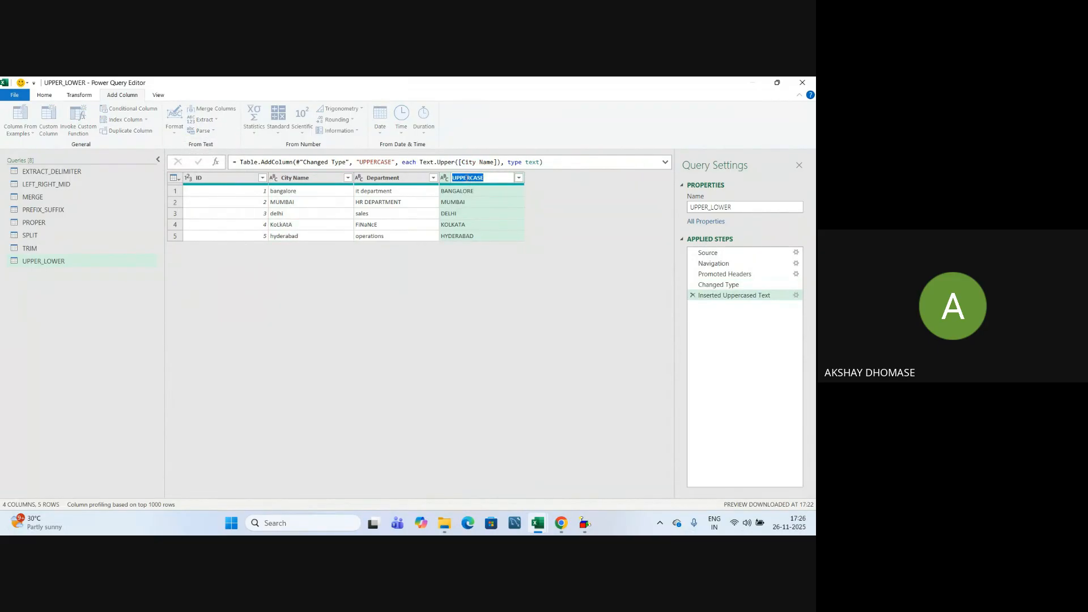
text(City Upp)
key(Return)
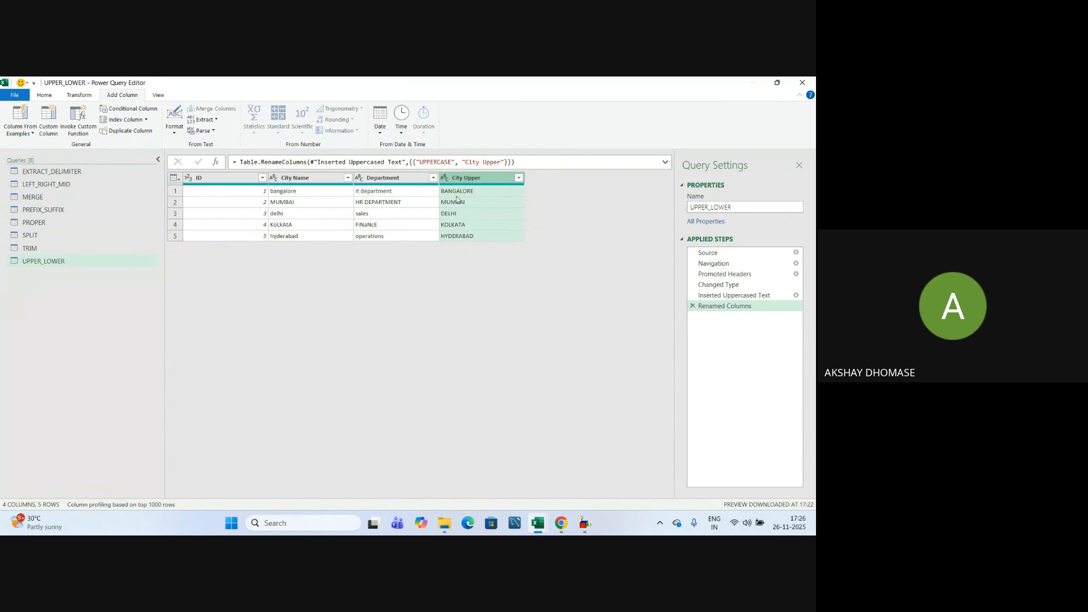
Add a lowercase copy of City Name and name it City Lower.
click(297, 180)
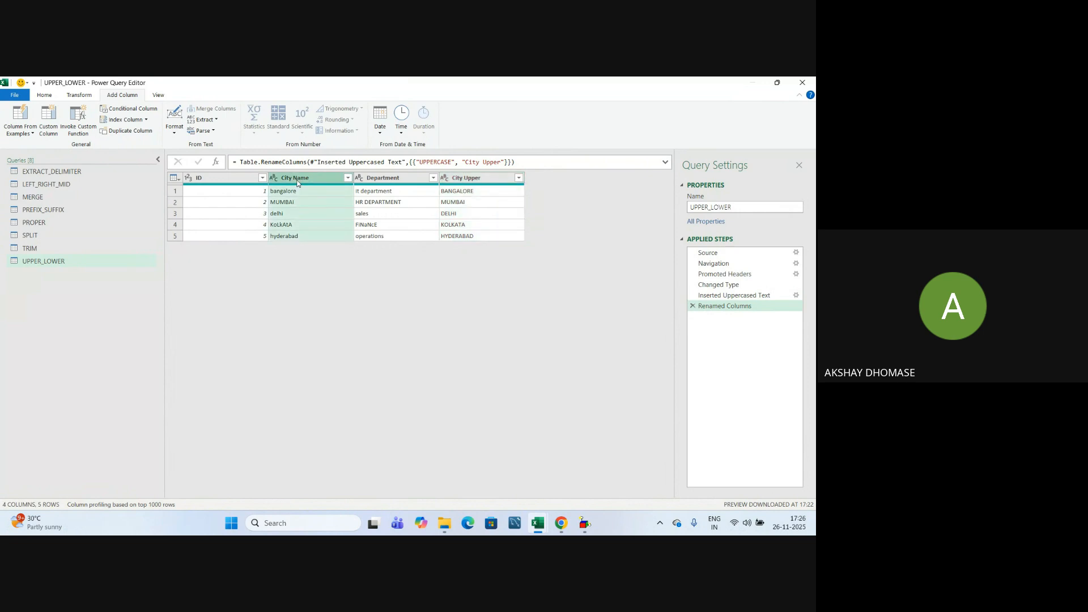
click(176, 134)
click(201, 148)
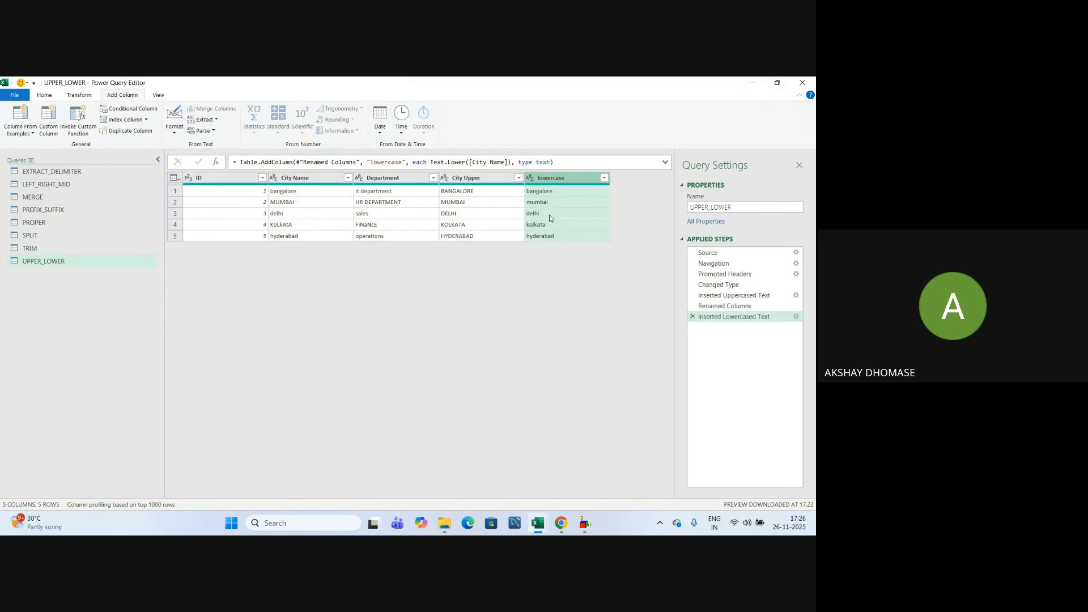
double_click(555, 179)
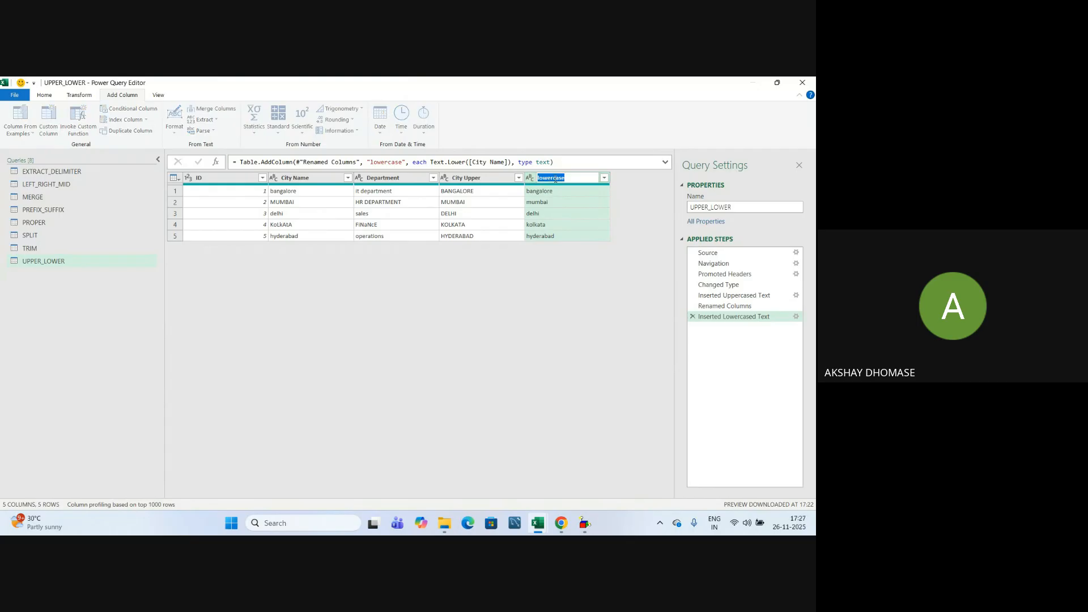
text(City Lower)
key(Return)
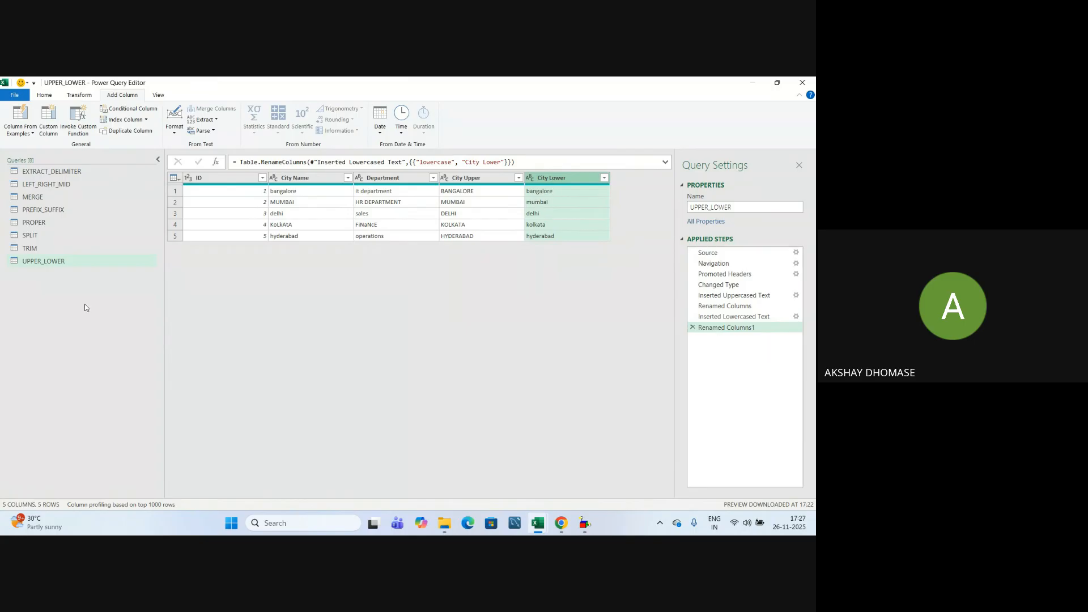
click(34, 224)
Add a Capitalize Each Word column from Text in PROPER, renamed Proper.
click(307, 179)
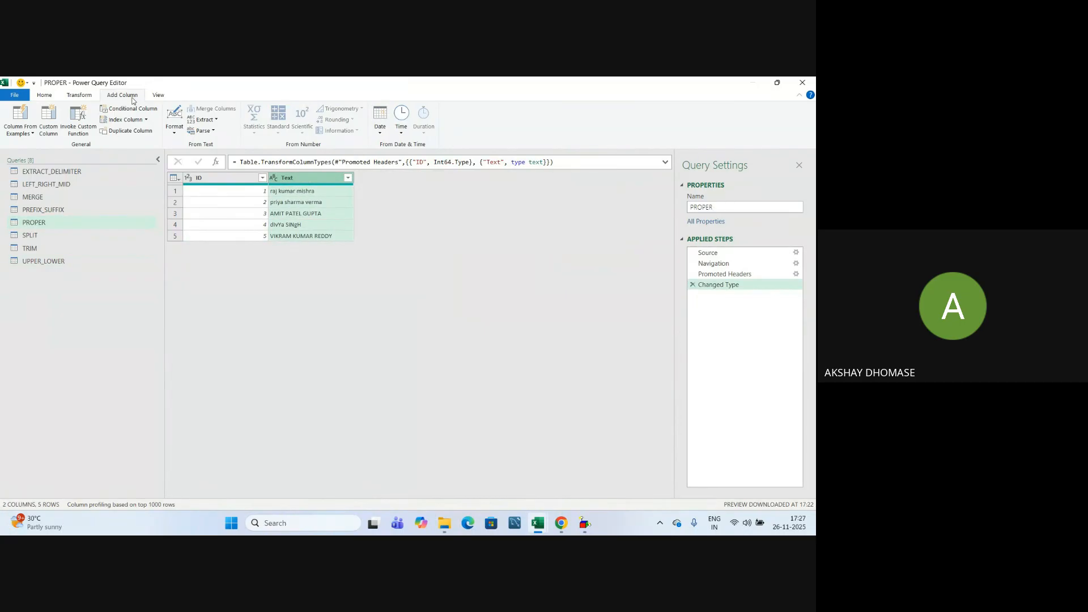
click(170, 133)
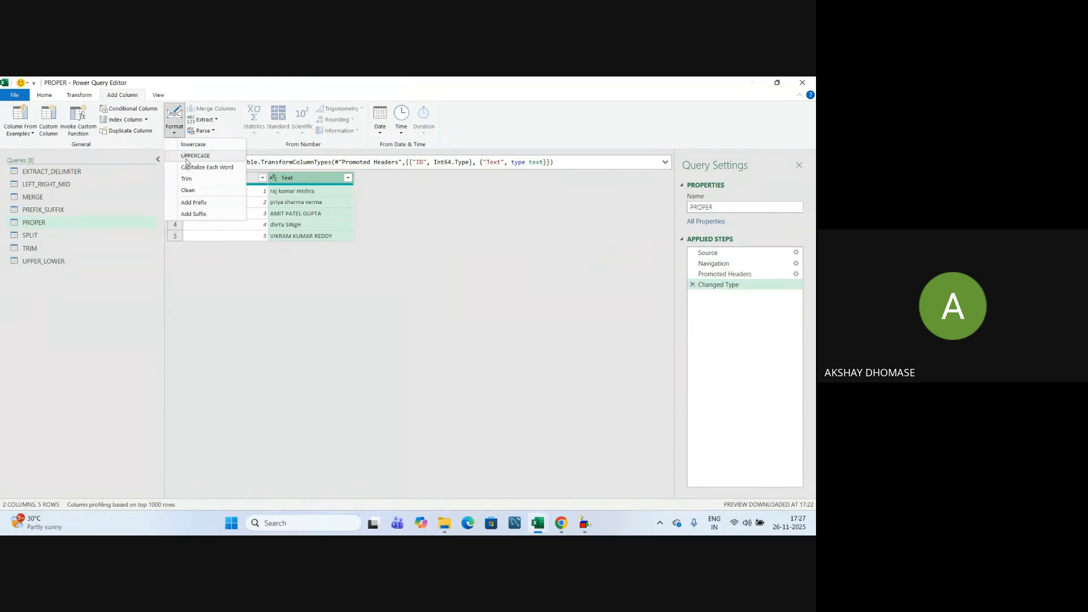
click(227, 168)
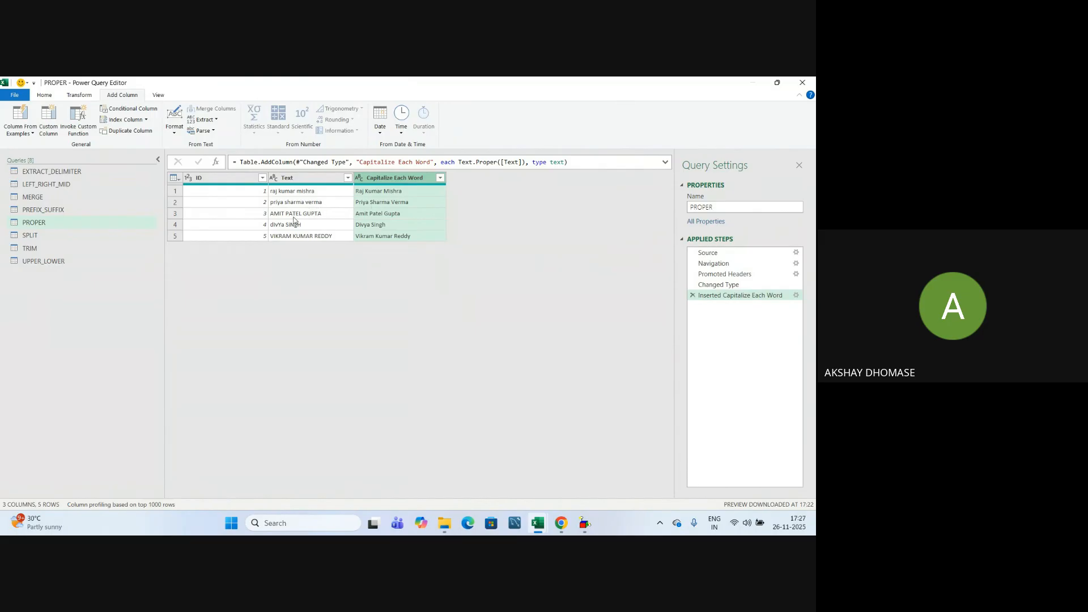
double_click(402, 179)
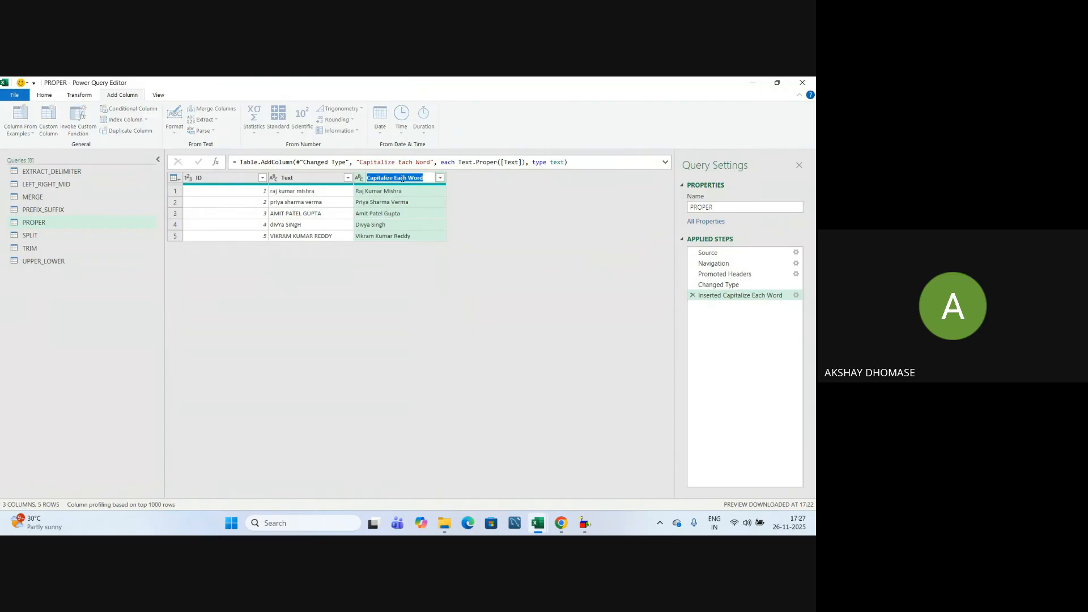
text(Or)
key(BackSpace)
text(Proper)
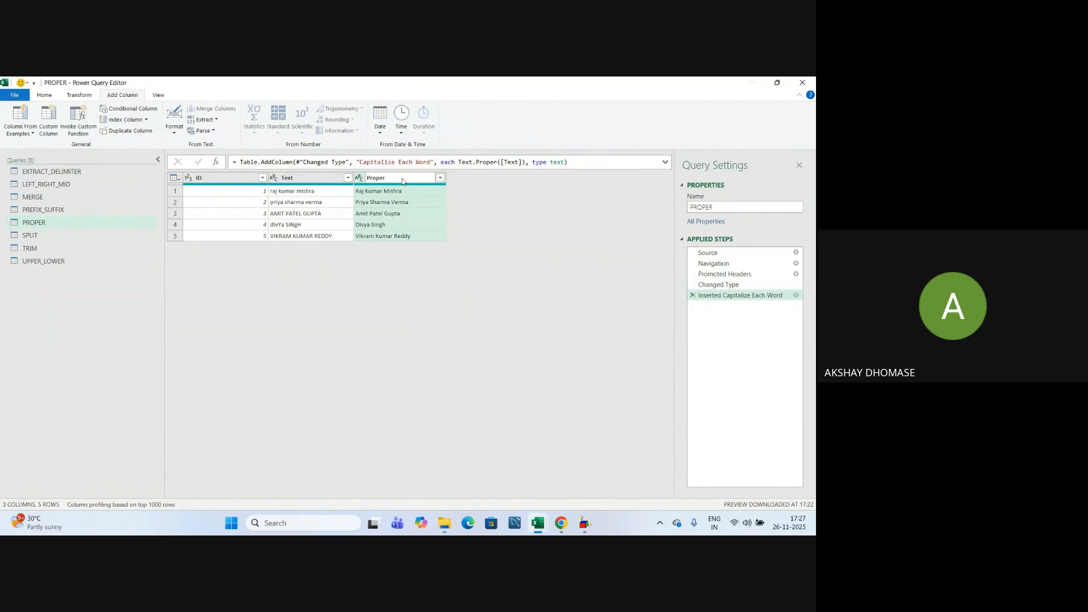
key(Return)
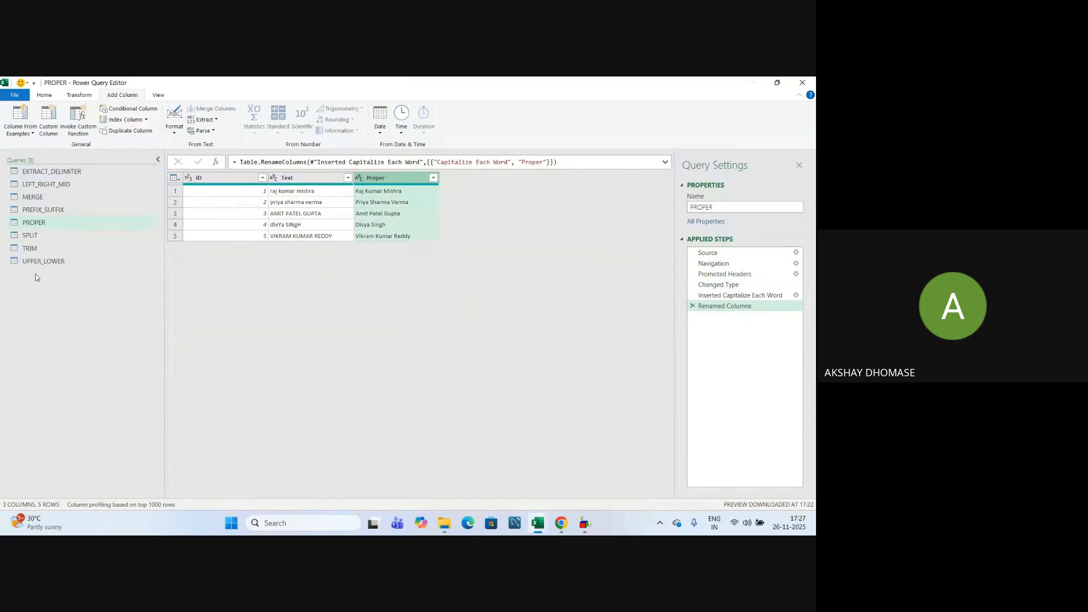
click(44, 211)
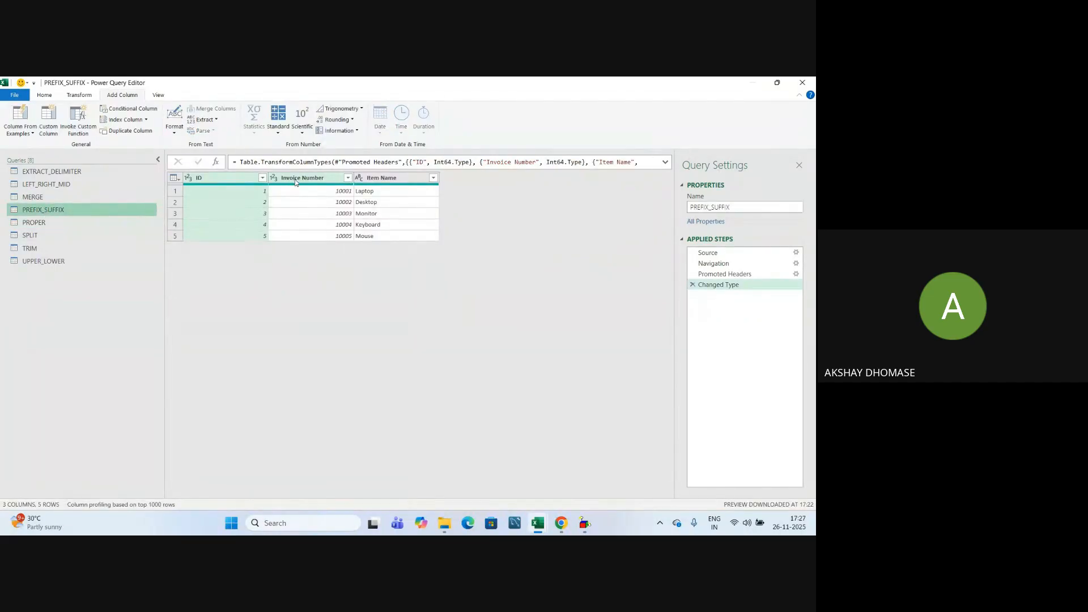
Add a Prefix column labelling each Invoice Number, e.g. 'Invoice Number - 10001'.
click(295, 180)
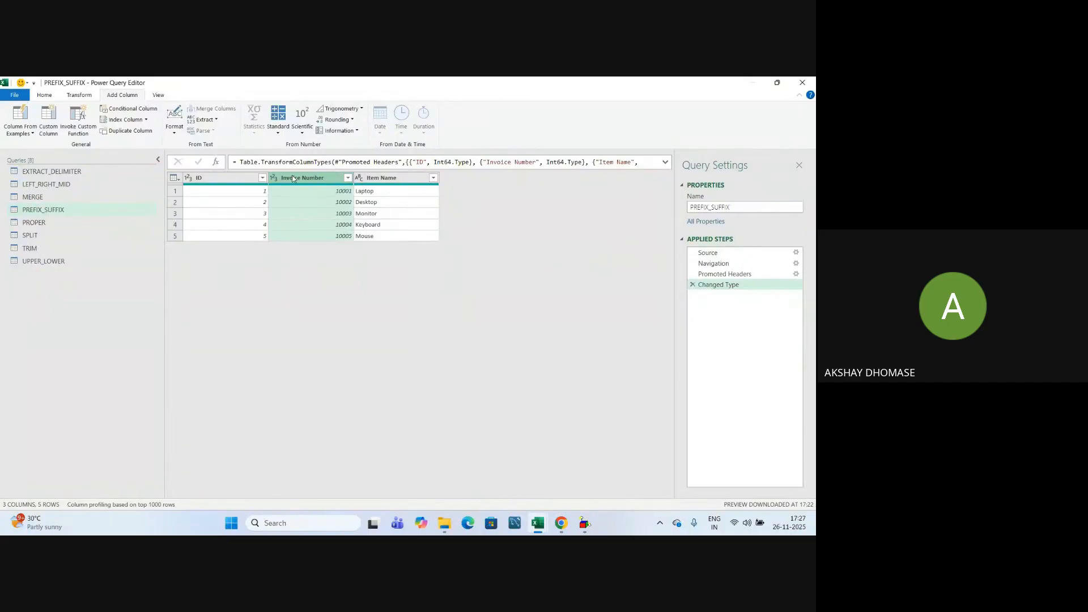
click(215, 122)
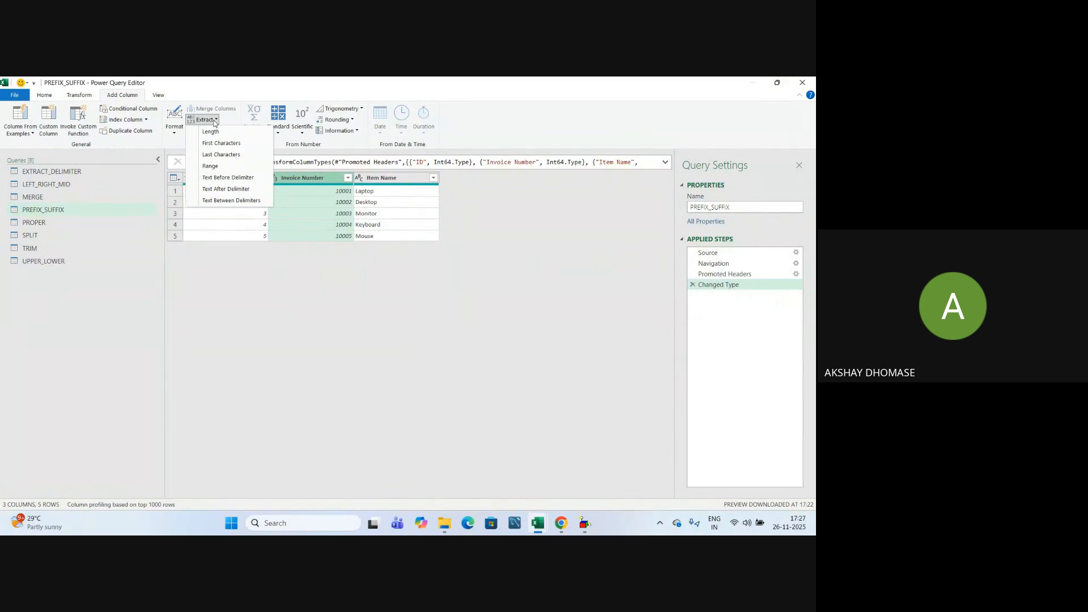
click(175, 135)
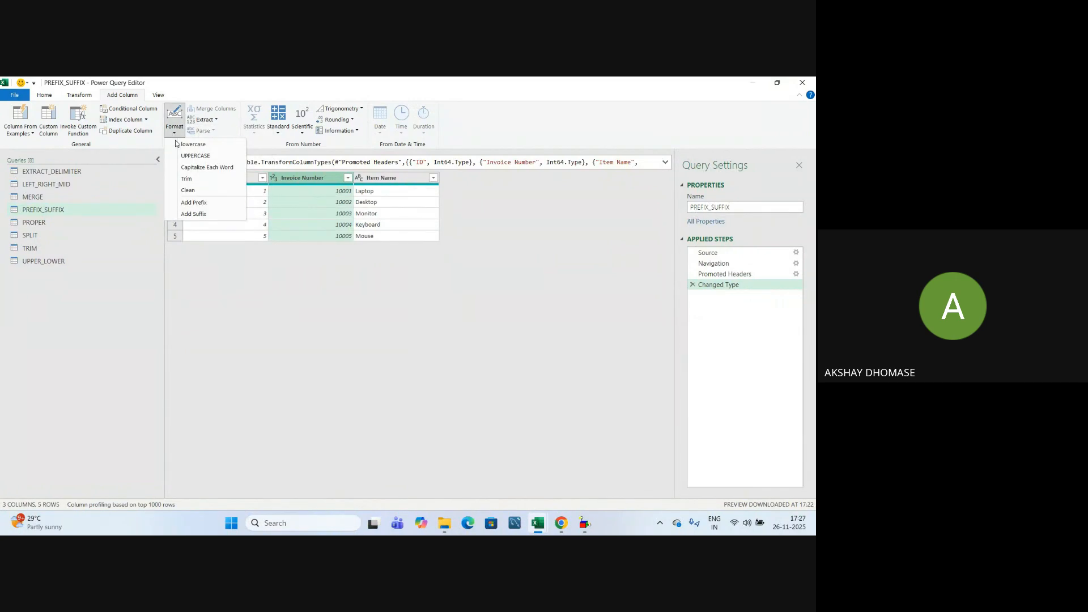
click(203, 206)
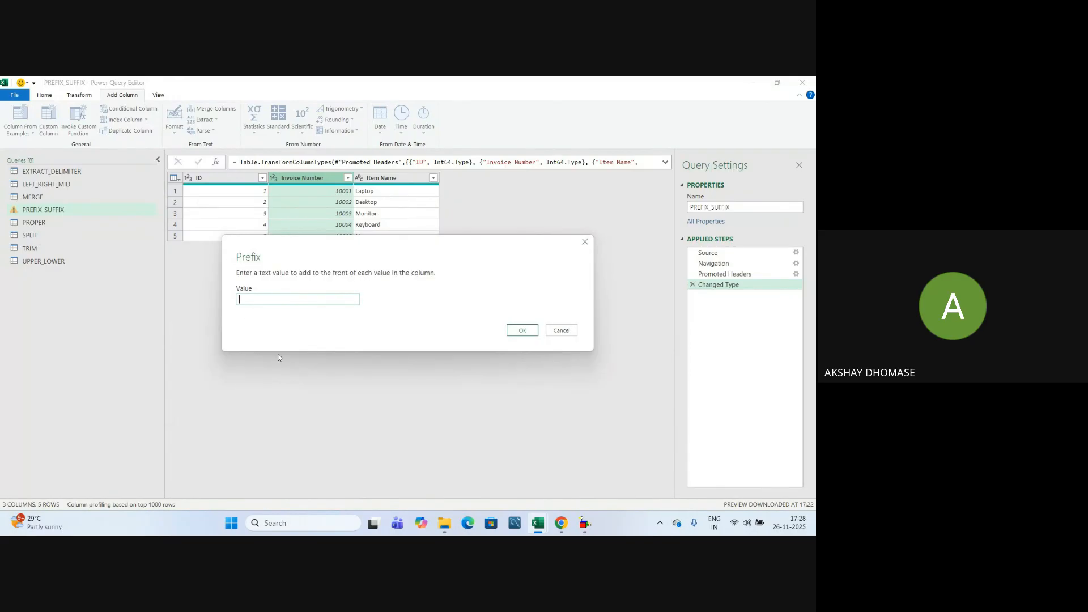
text(Invocie Number)
click(522, 331)
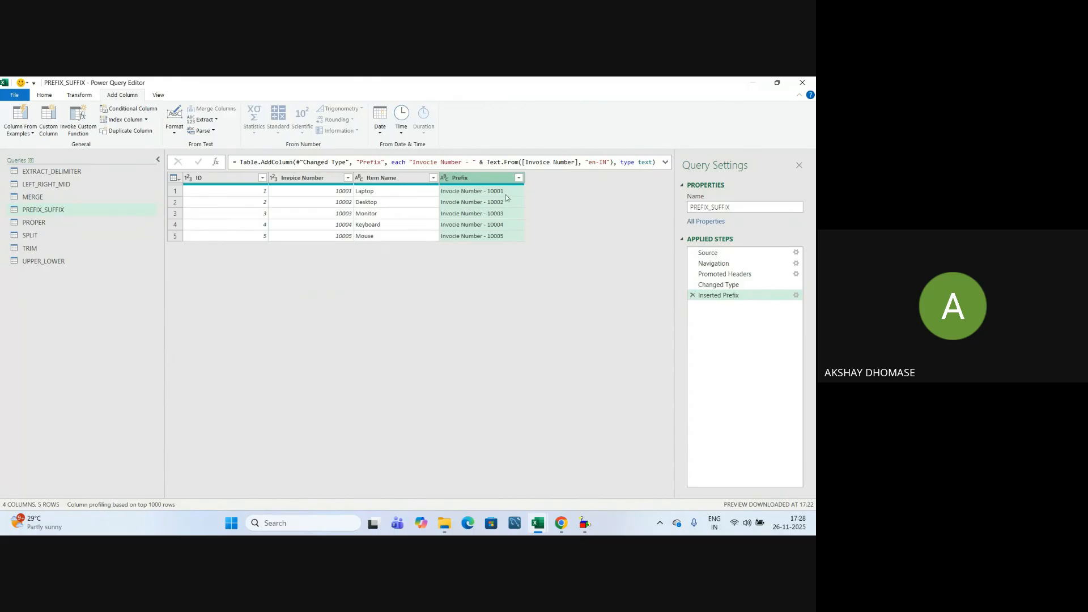
click(374, 179)
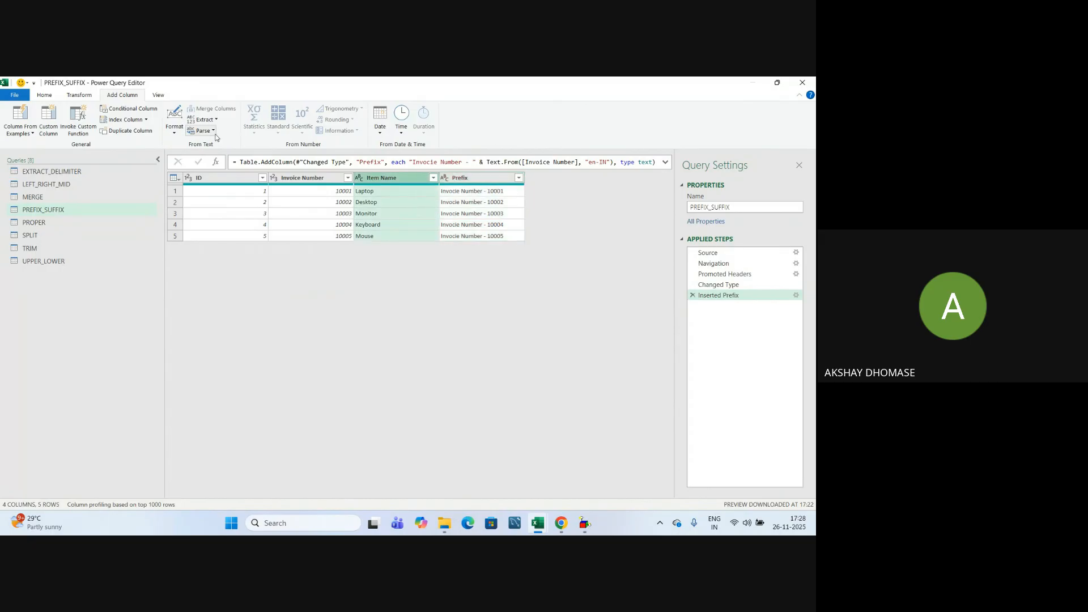
Add a Suffix column appending '- India' to each Item Name, e.g. 'Laptop- India'.
click(175, 122)
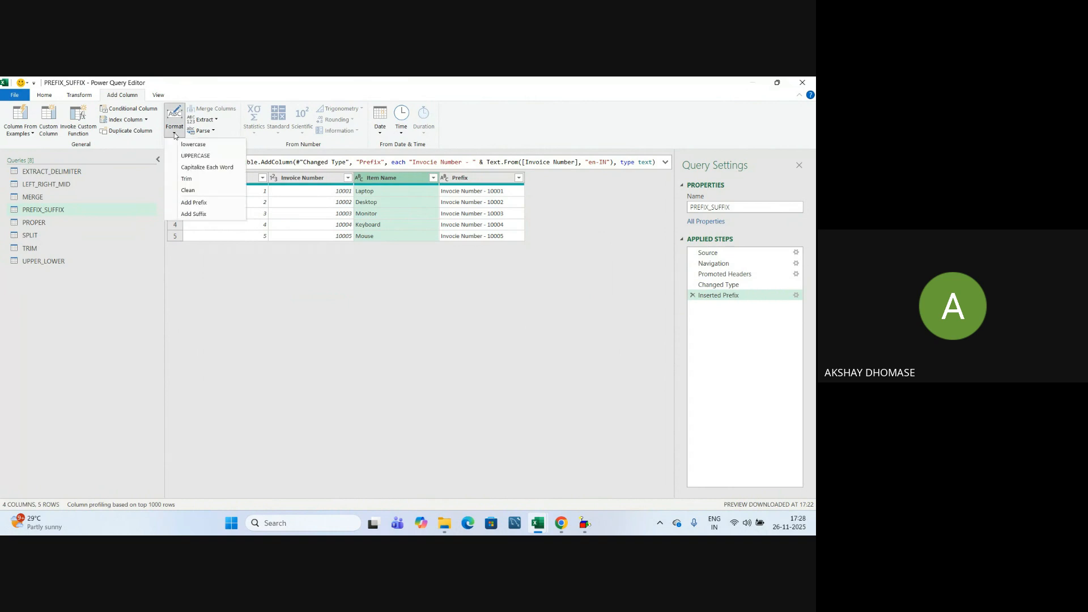
click(186, 215)
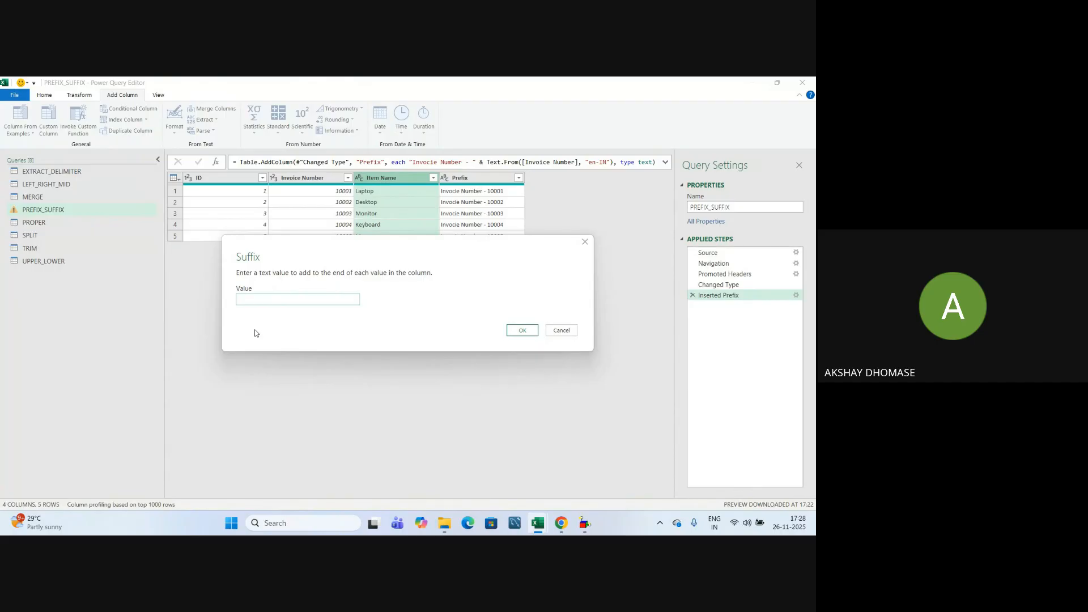
text(- India)
click(534, 333)
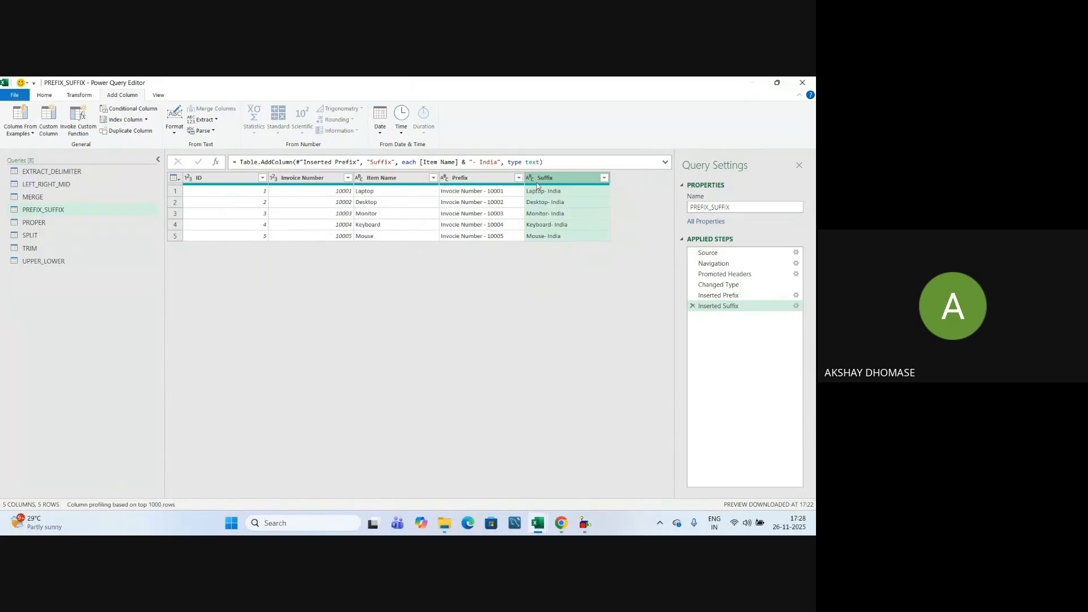
In LEFT_RIGHT_MID, extract the first 3 characters of Employee Code (BNG, MUM…).
click(46, 185)
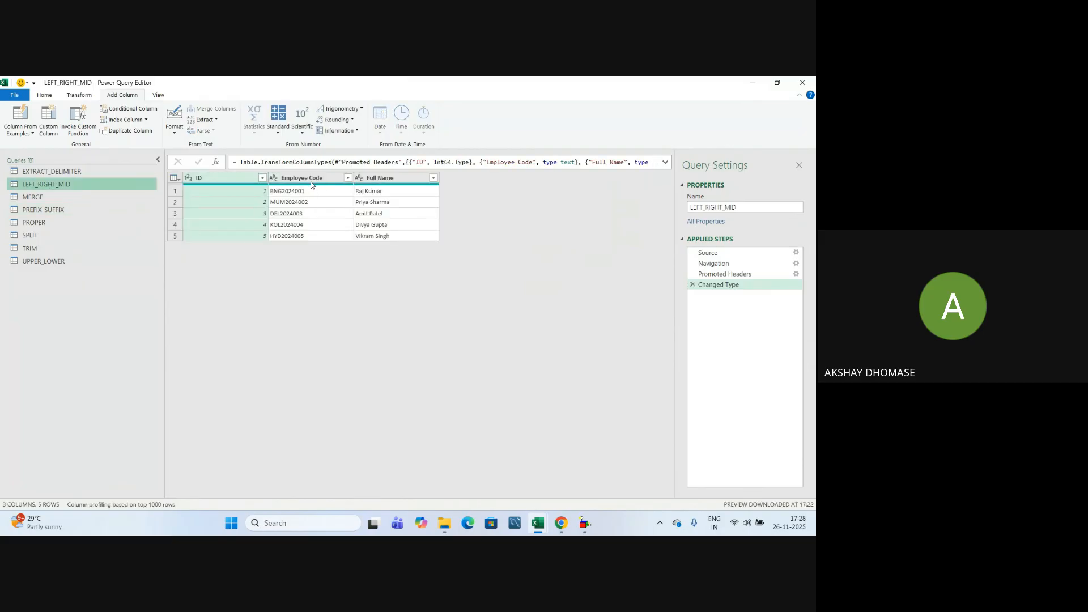
click(311, 180)
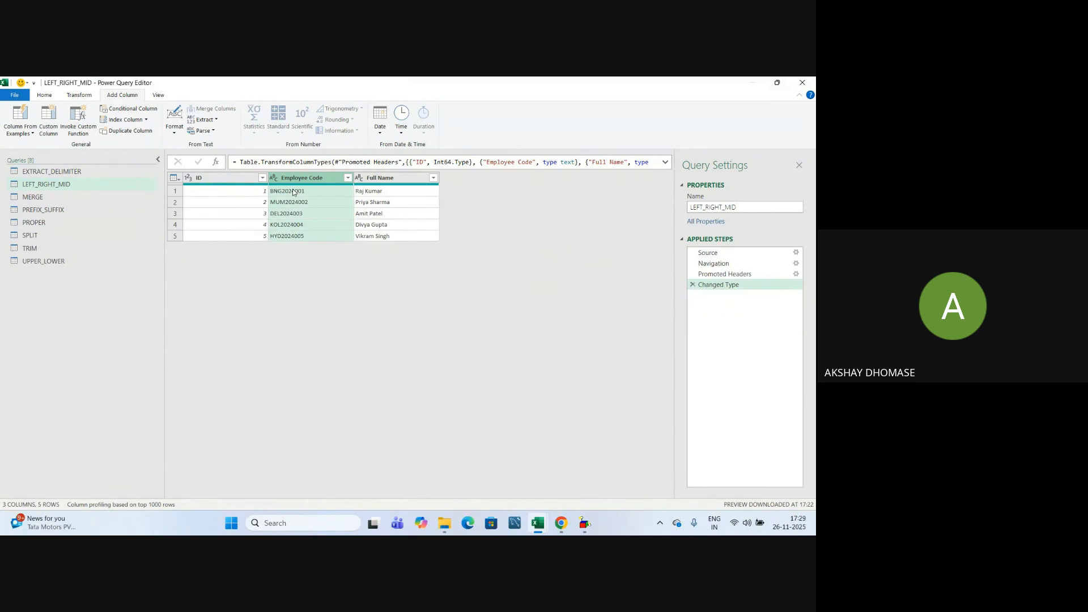
click(216, 120)
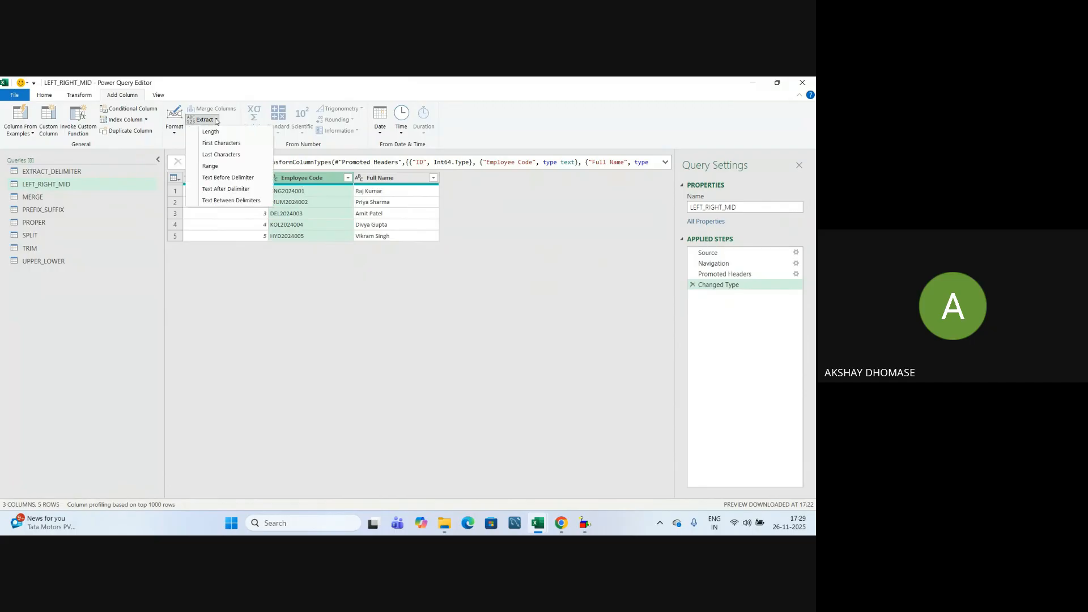
click(221, 143)
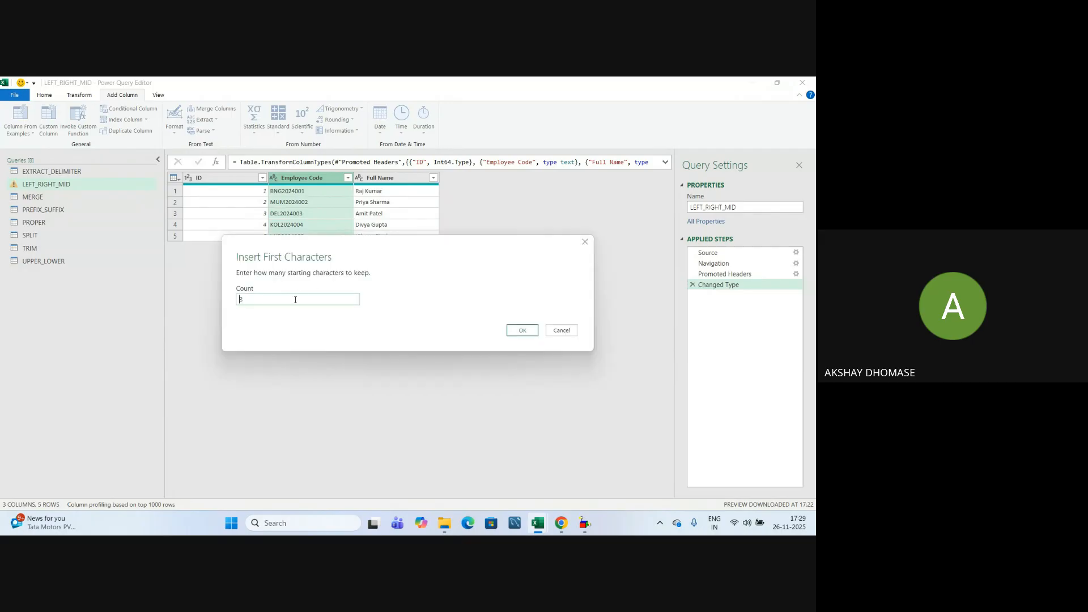
click(523, 331)
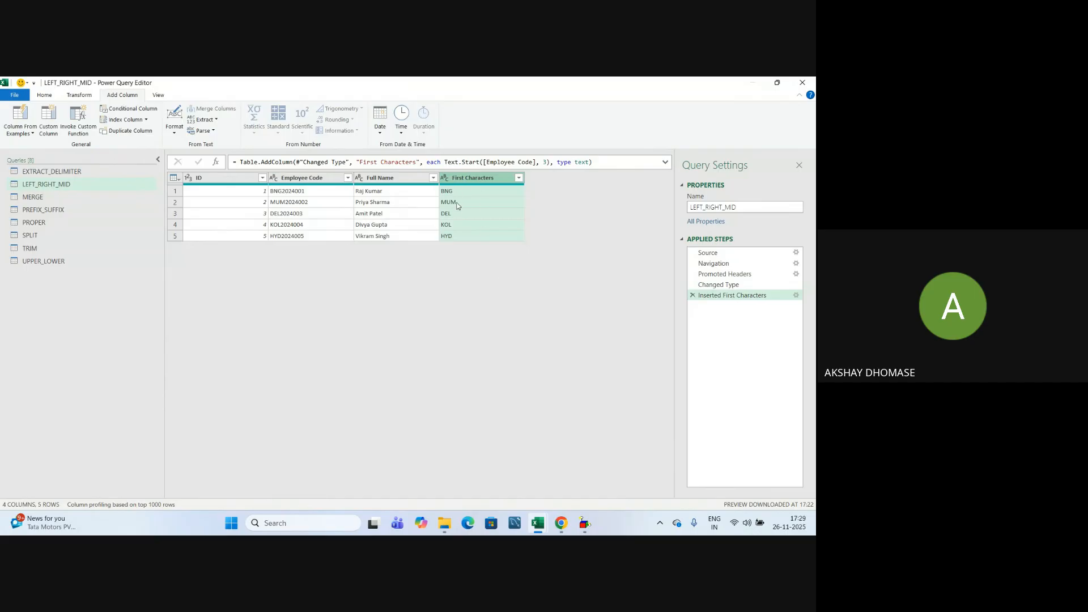
Extract the last 3 characters of Employee Code (001–005) into a new column.
click(296, 180)
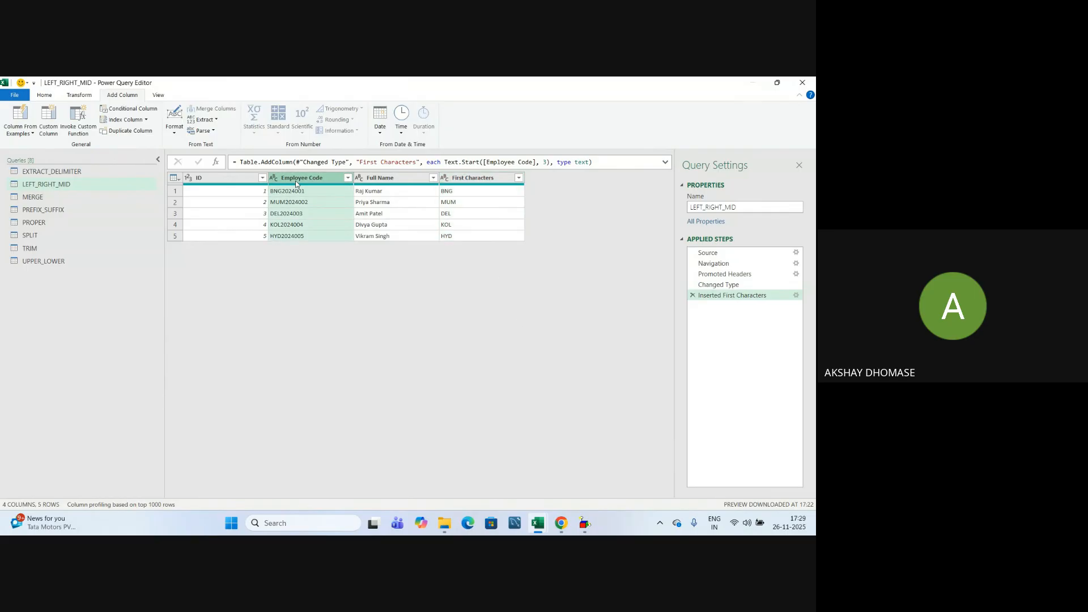
click(211, 122)
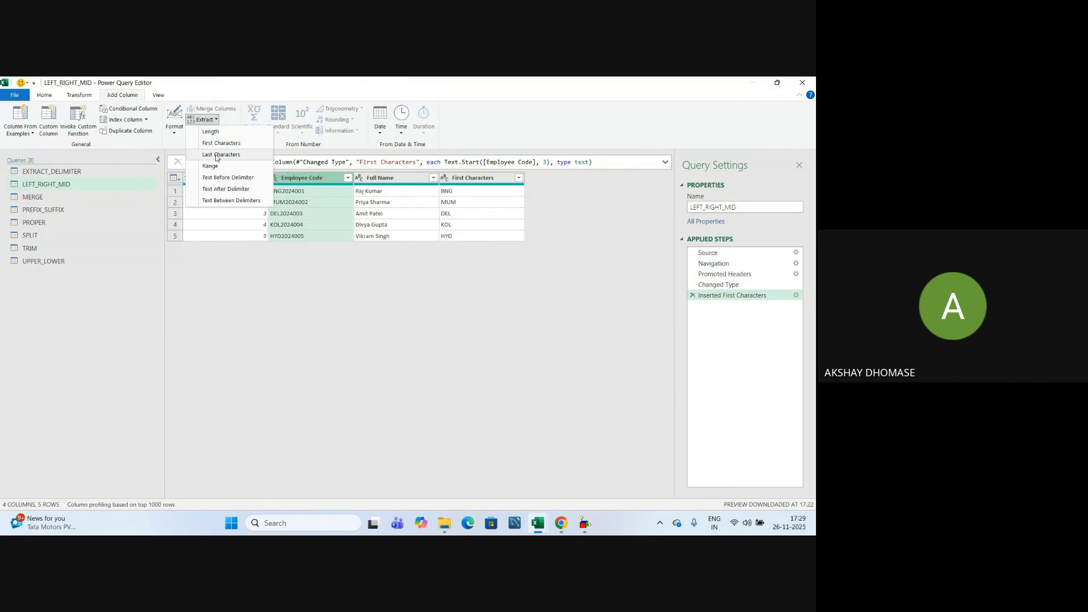
click(217, 155)
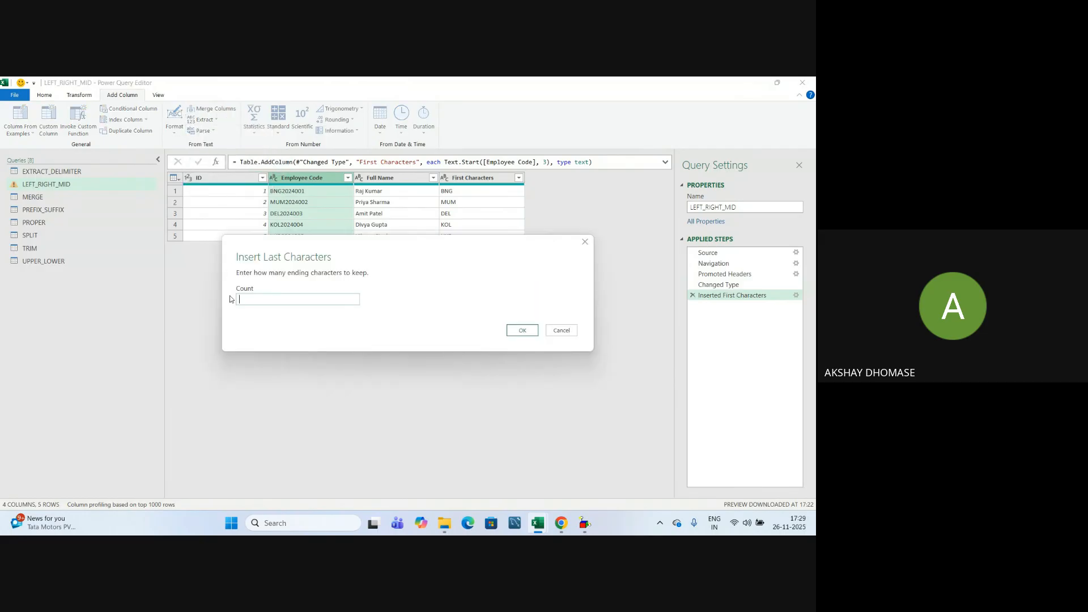
text(3)
click(520, 330)
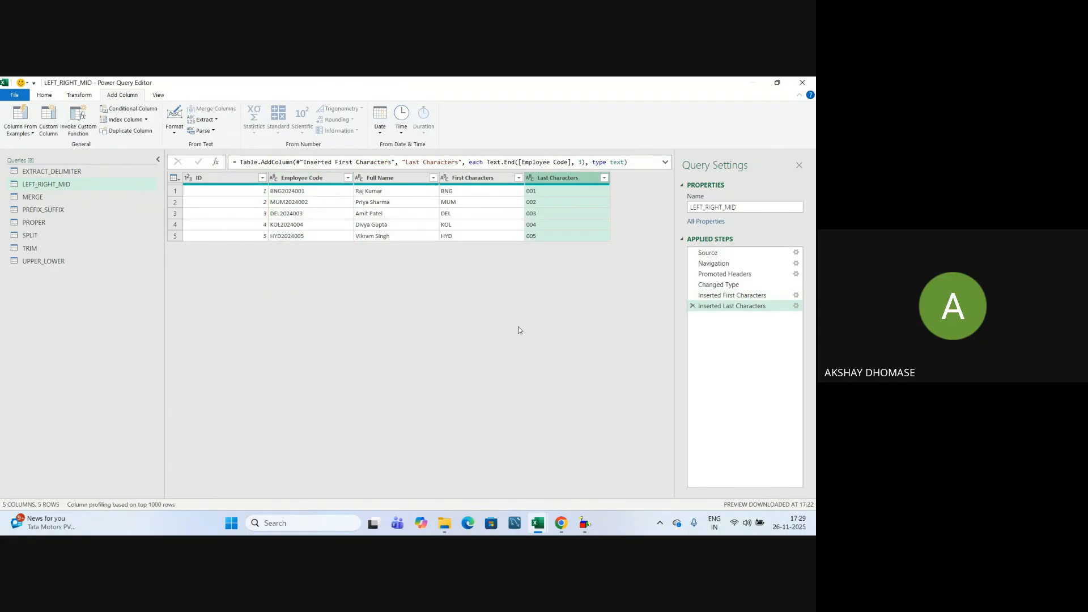
Extract 4 characters from index 3 of Employee Code into a Text Range column showing 2024.
click(318, 179)
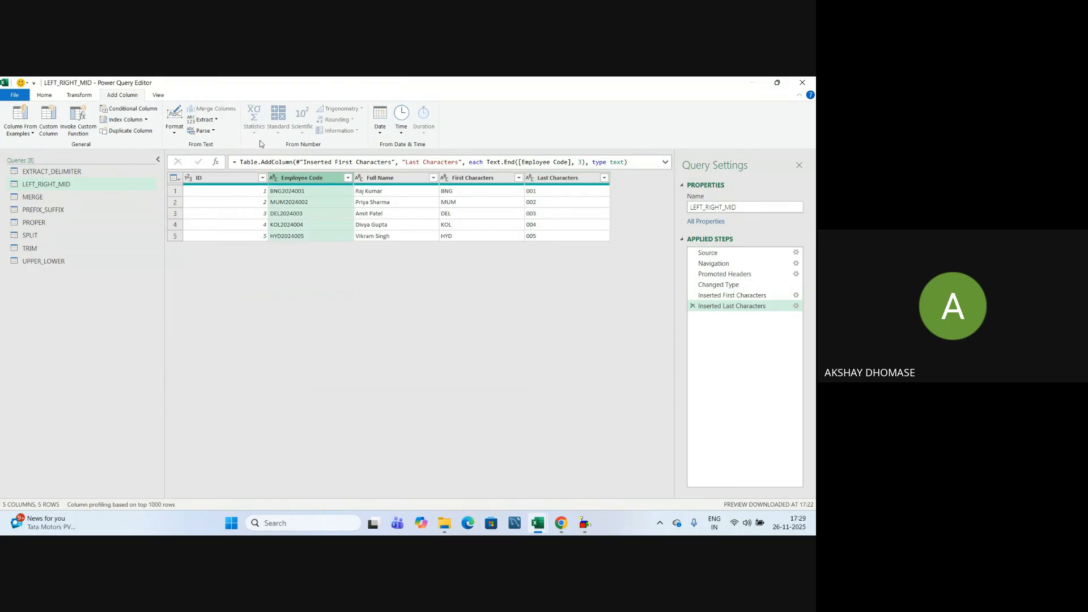
click(213, 126)
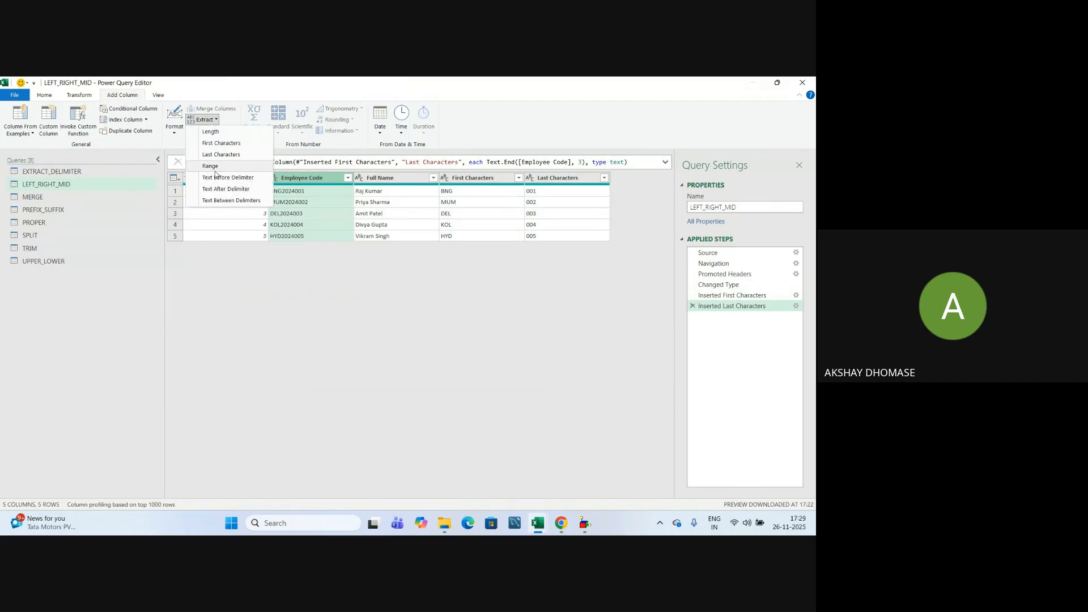
click(214, 170)
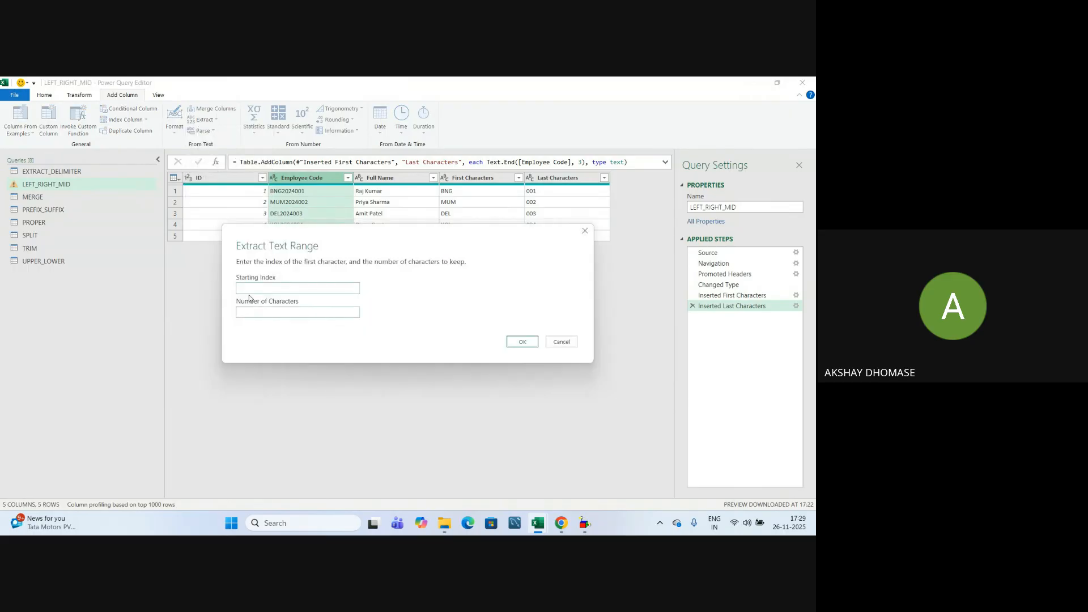
click(245, 314)
drag(355, 242, 343, 293)
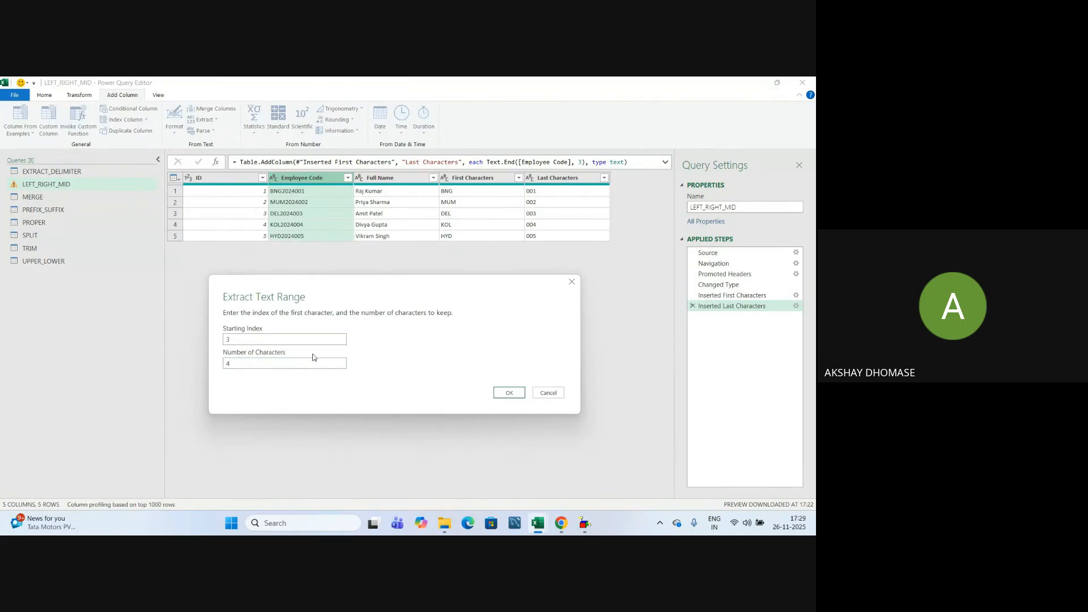
click(510, 393)
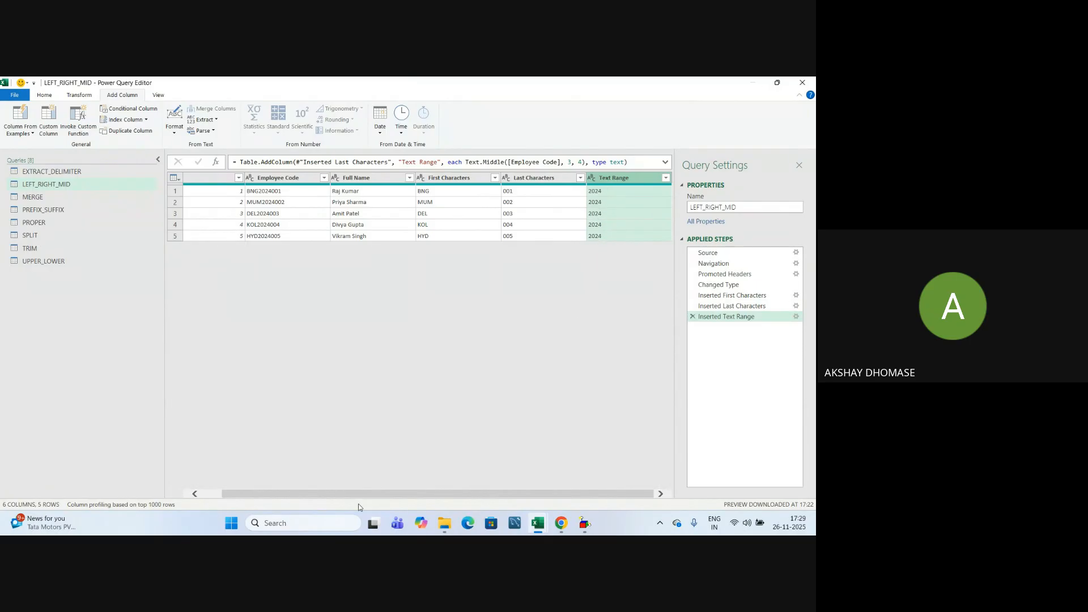
drag(359, 507, 294, 507)
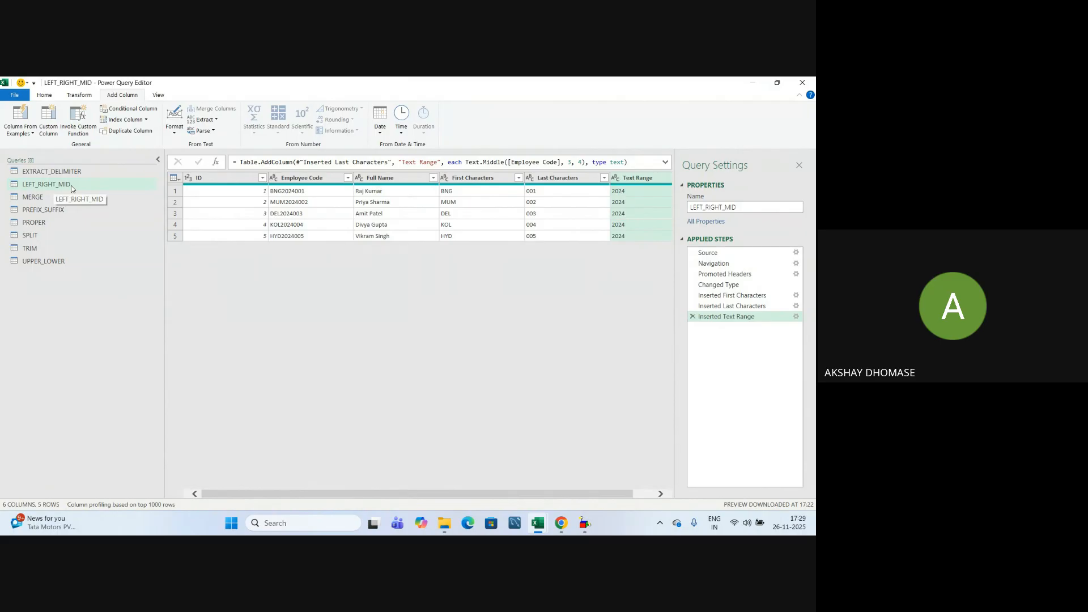
click(59, 175)
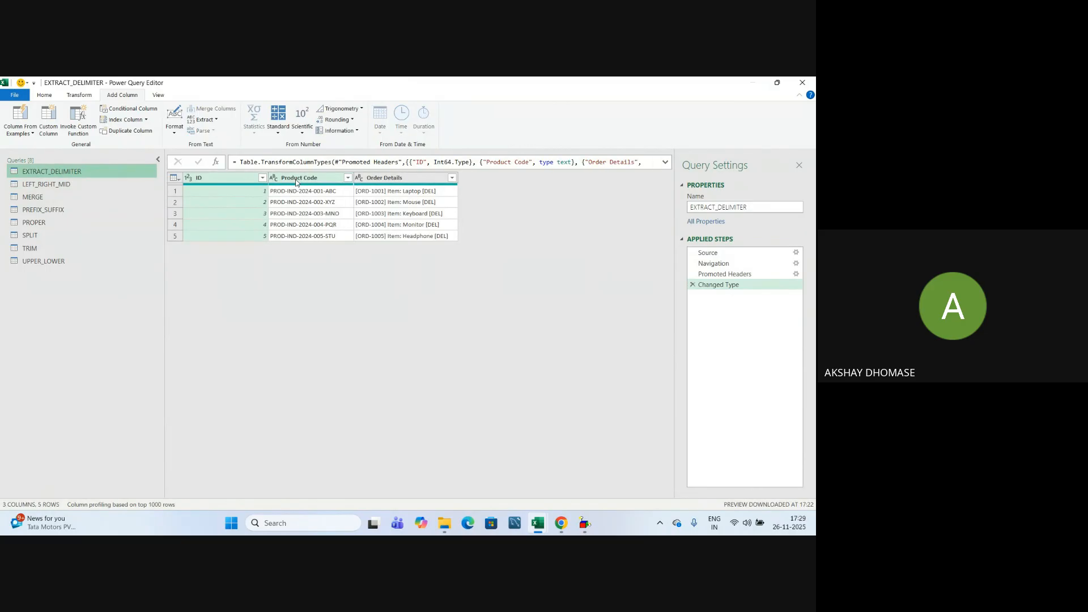
Extract the text before the '-' in each Product Code, giving PROD.
click(296, 179)
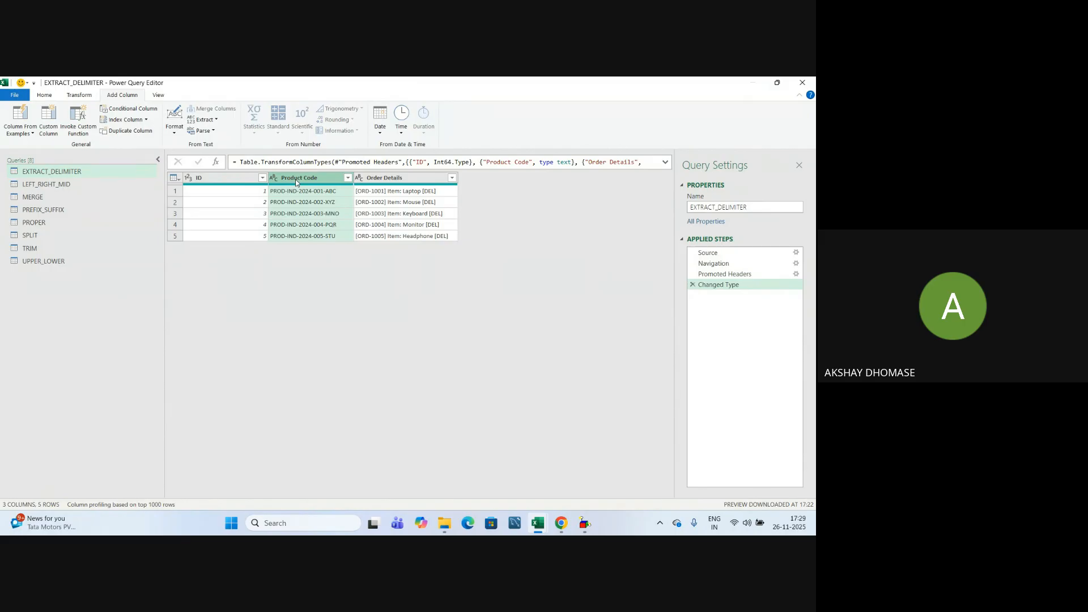
click(215, 121)
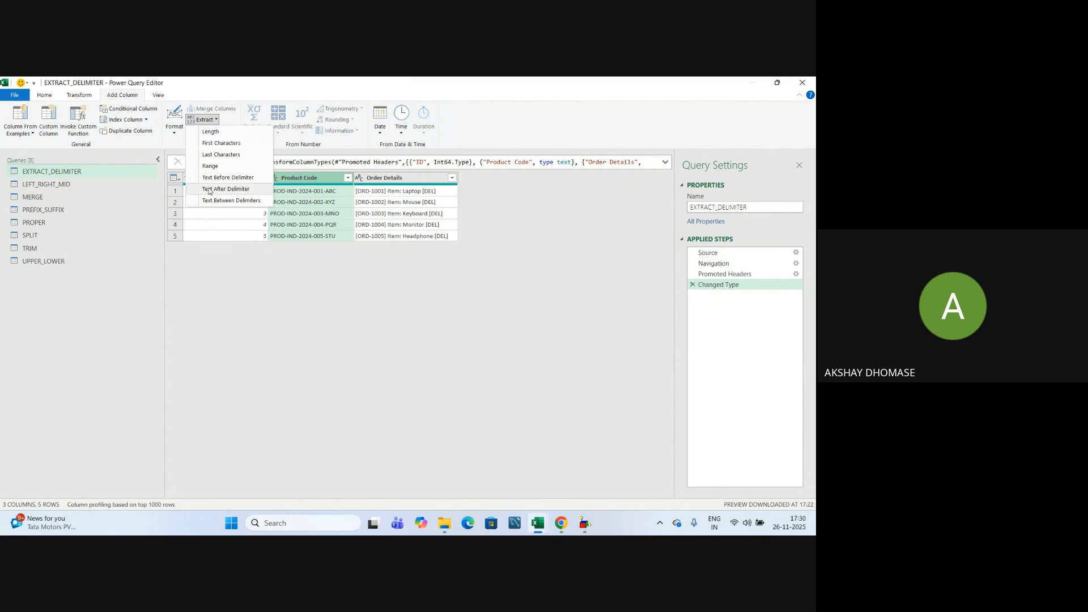
click(237, 178)
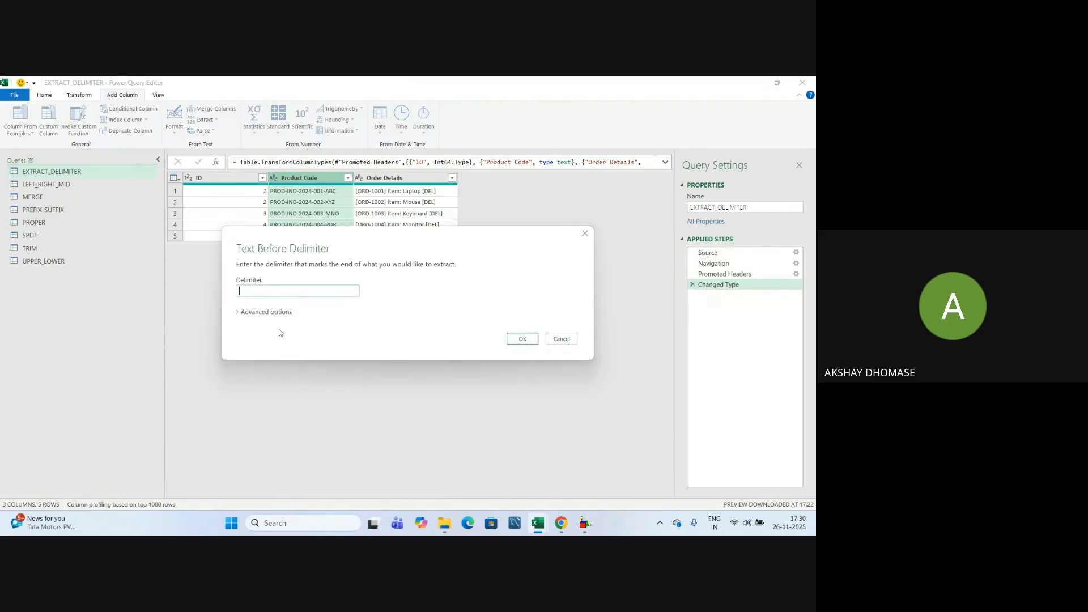
drag(405, 239, 384, 303)
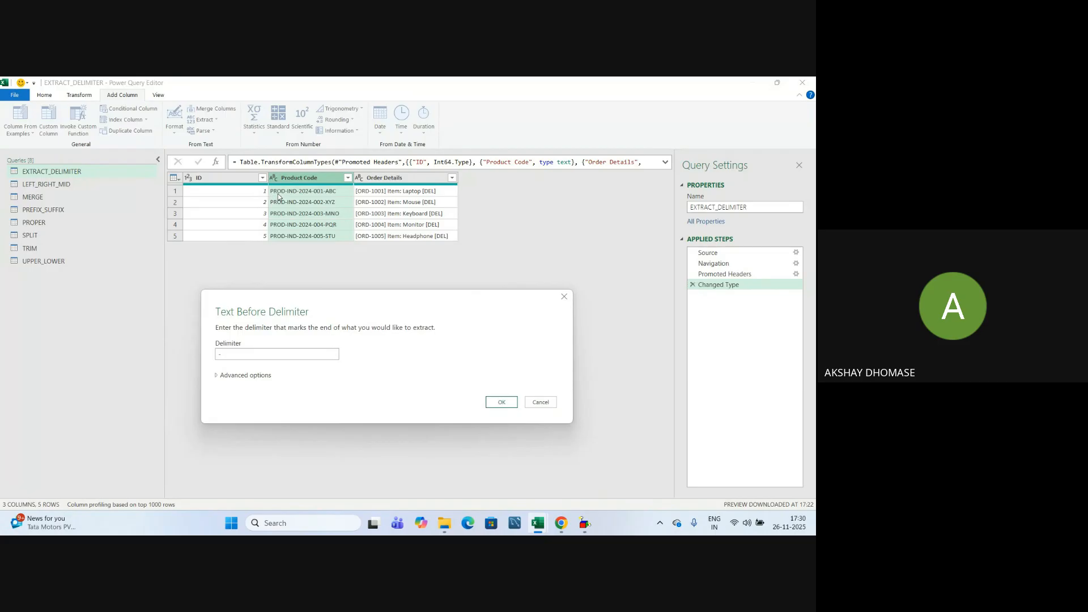
click(503, 403)
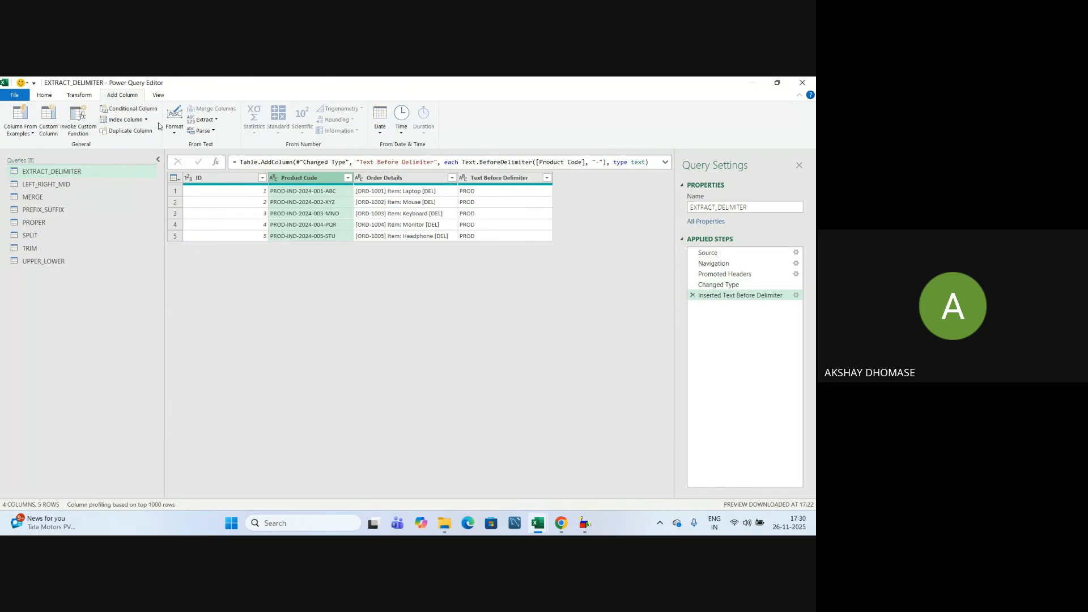
click(213, 120)
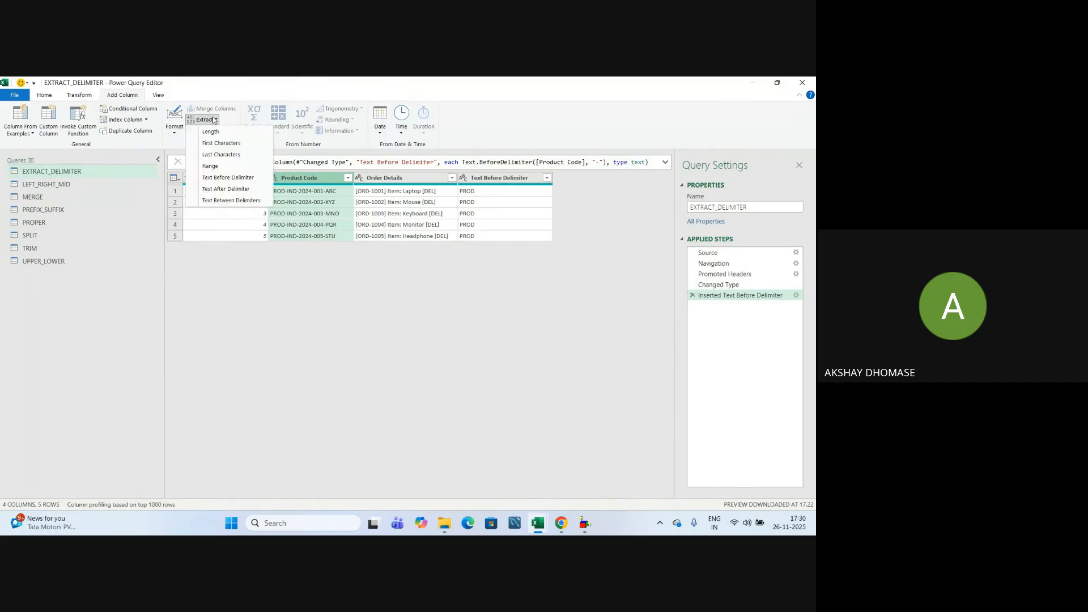
Extract the text after the first '-' in Product Code, e.g. IND-2024-001-ABC.
click(226, 193)
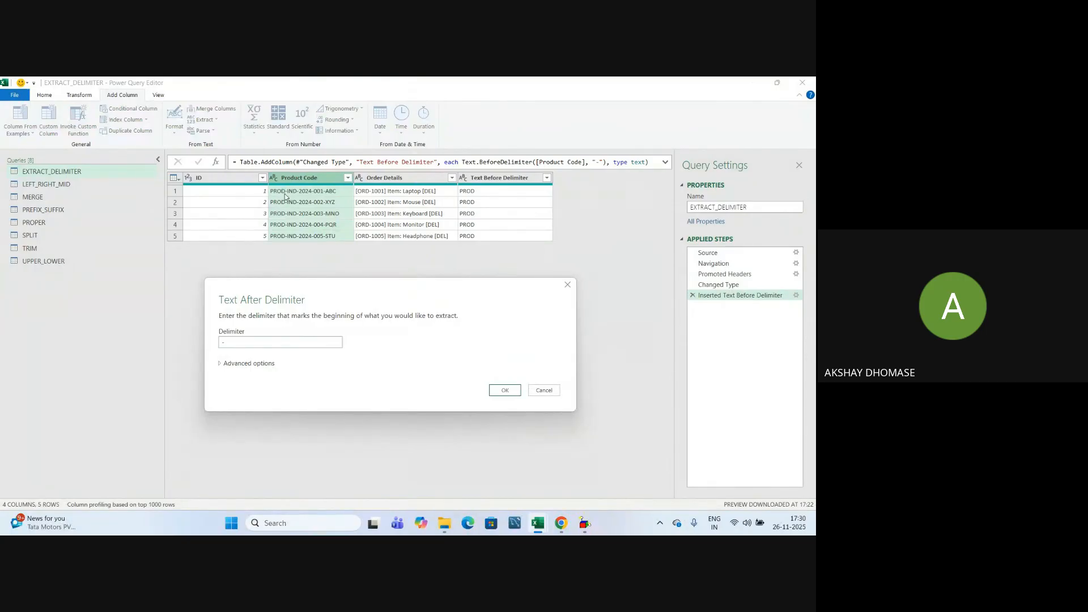
click(228, 344)
click(498, 389)
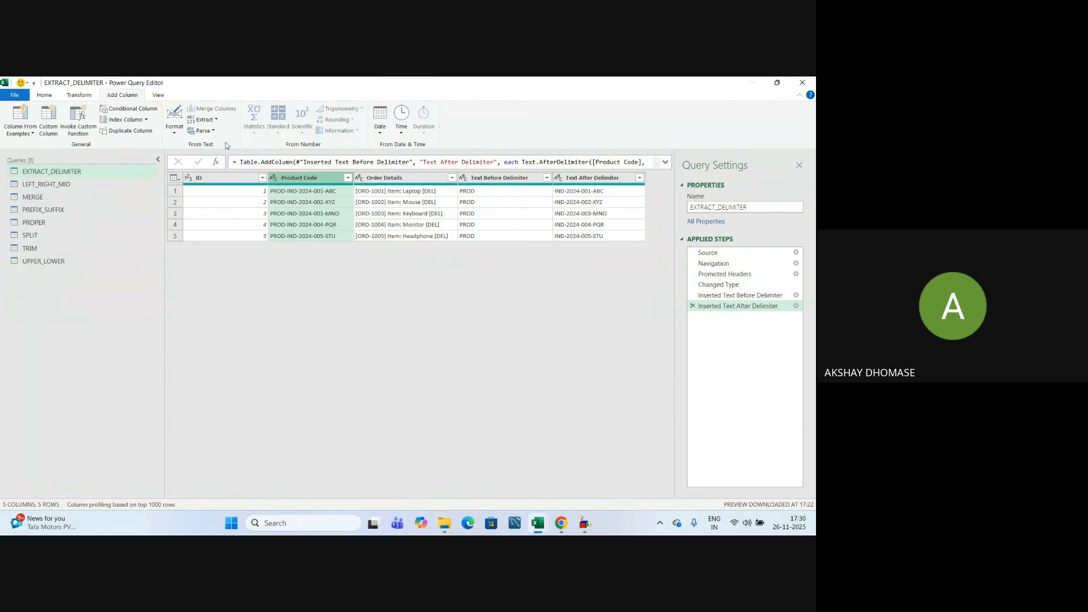
Extract the text between the brackets in Order Details, giving ORD-1001 through ORD-1005.
click(216, 119)
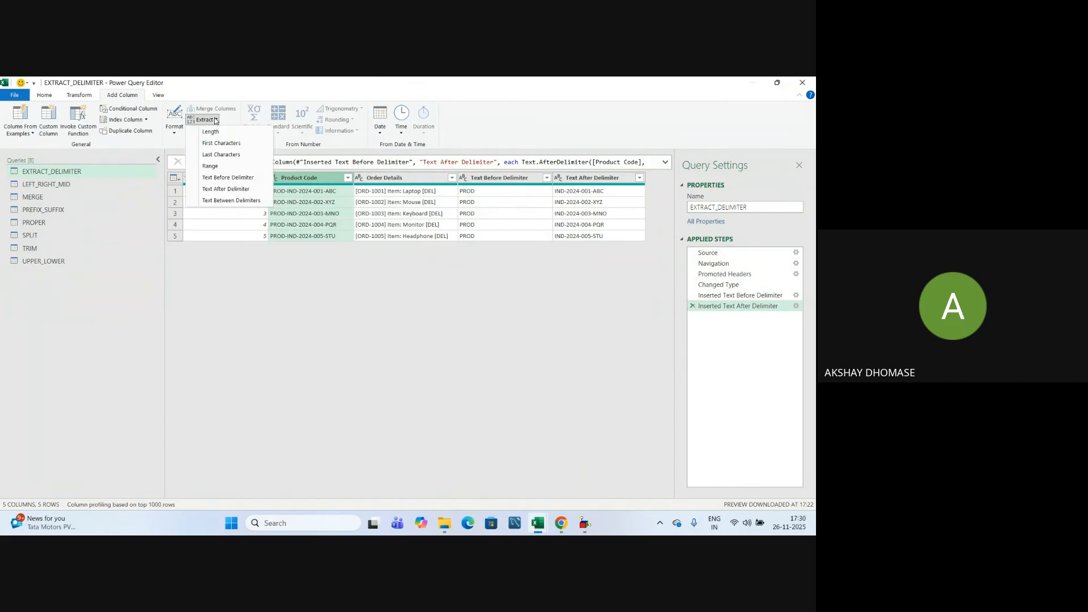
click(220, 201)
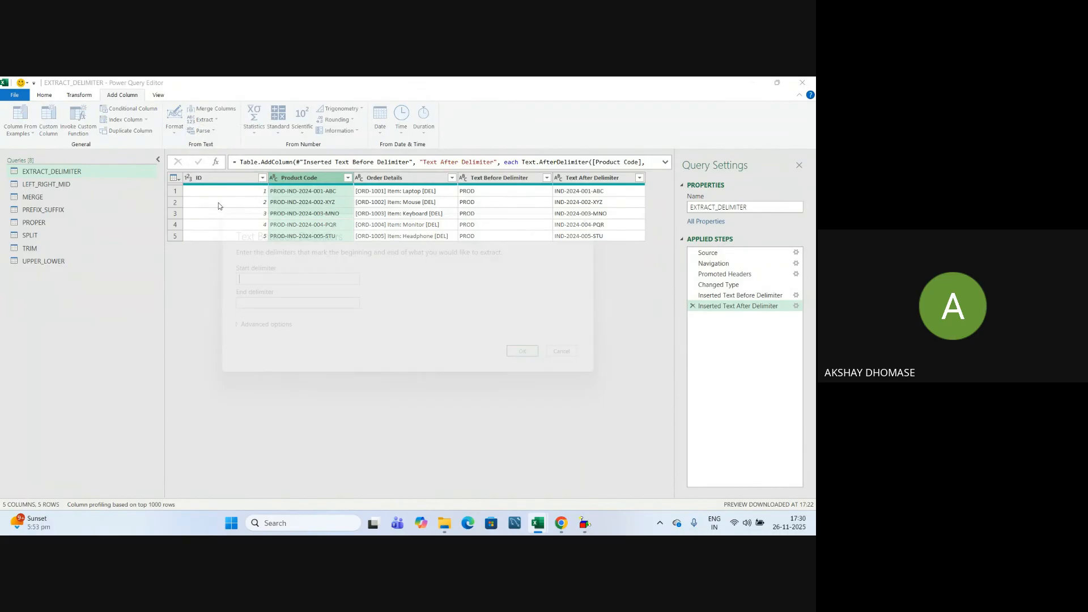
click(561, 352)
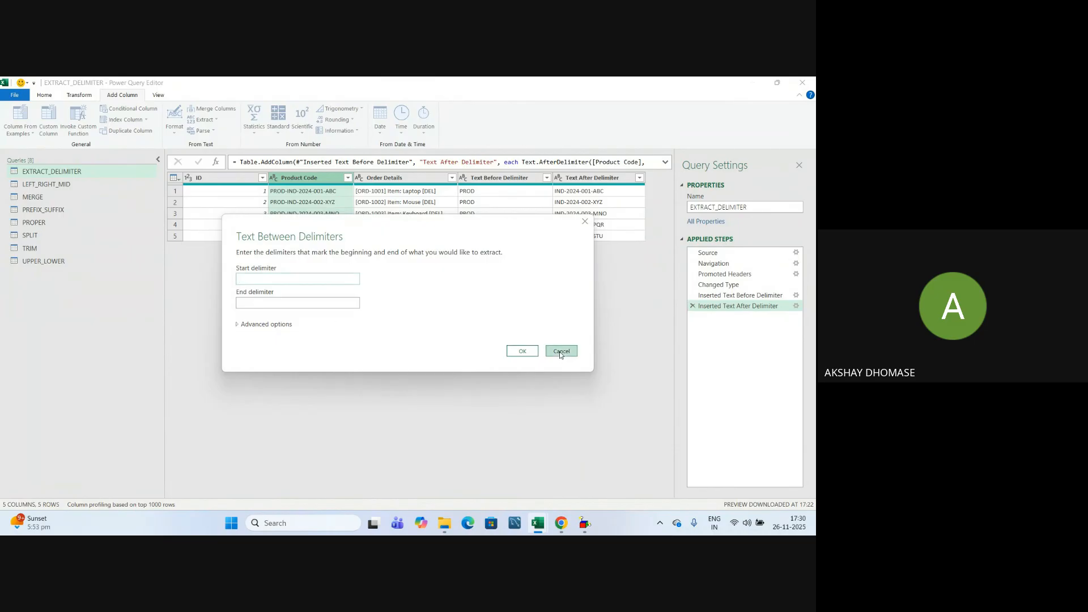
click(384, 178)
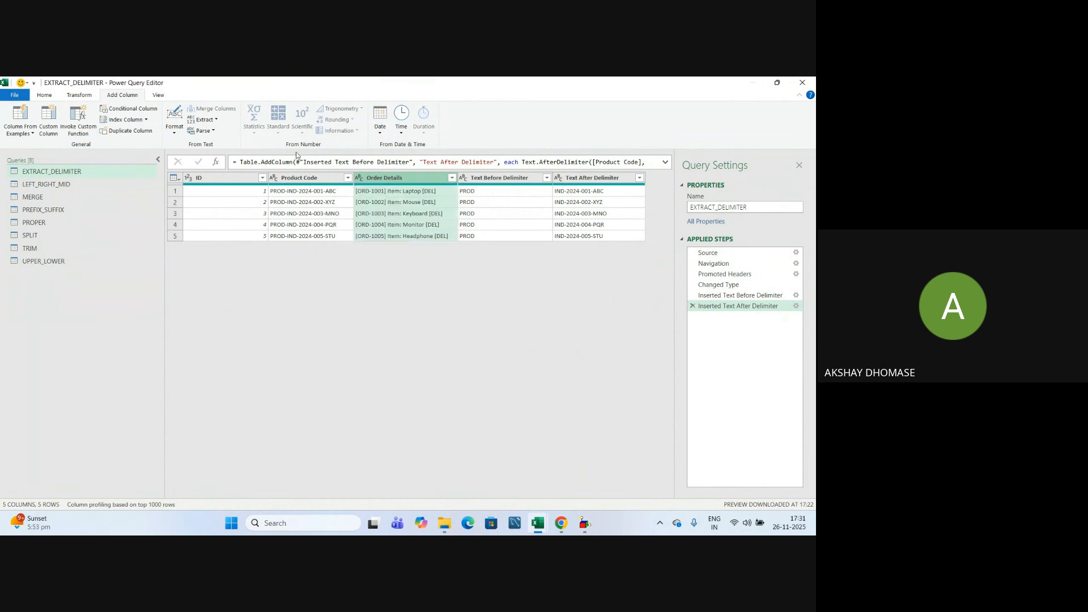
click(209, 121)
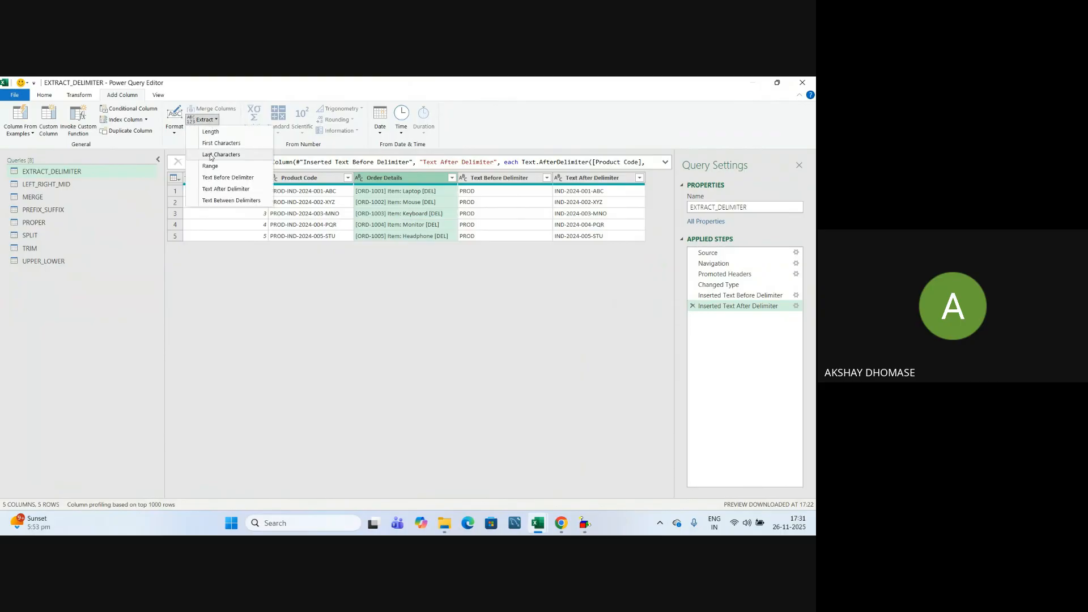
click(218, 201)
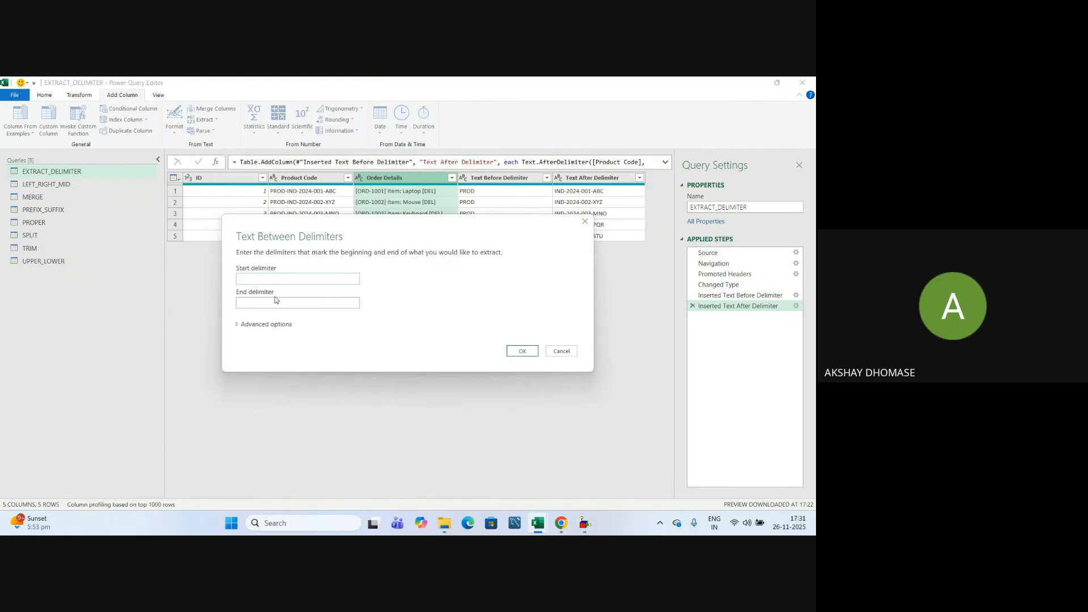
drag(361, 235, 357, 296)
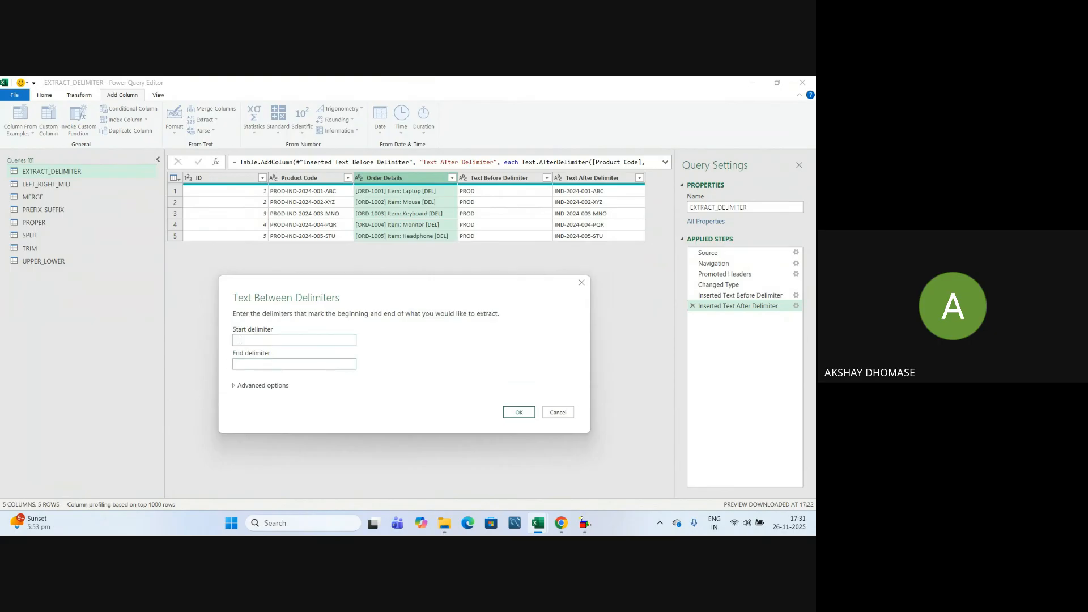
click(248, 366)
click(518, 412)
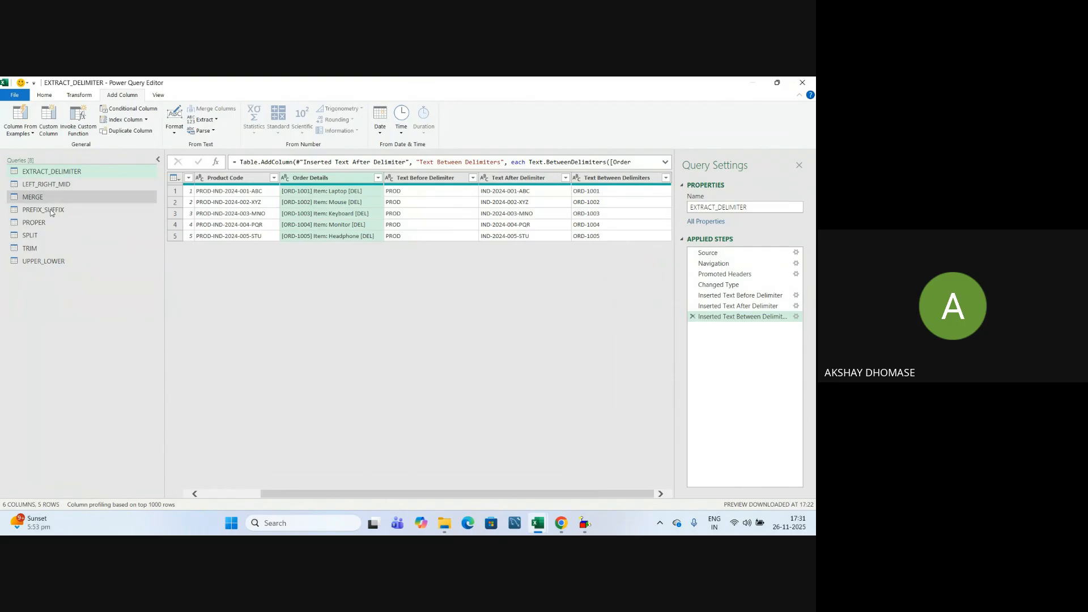
Preview LEFT_RIGHT_MID, MERGE, PREFIX_SUFFIX, PROPER and SPLIT, then edit TRIM's query name.
click(47, 186)
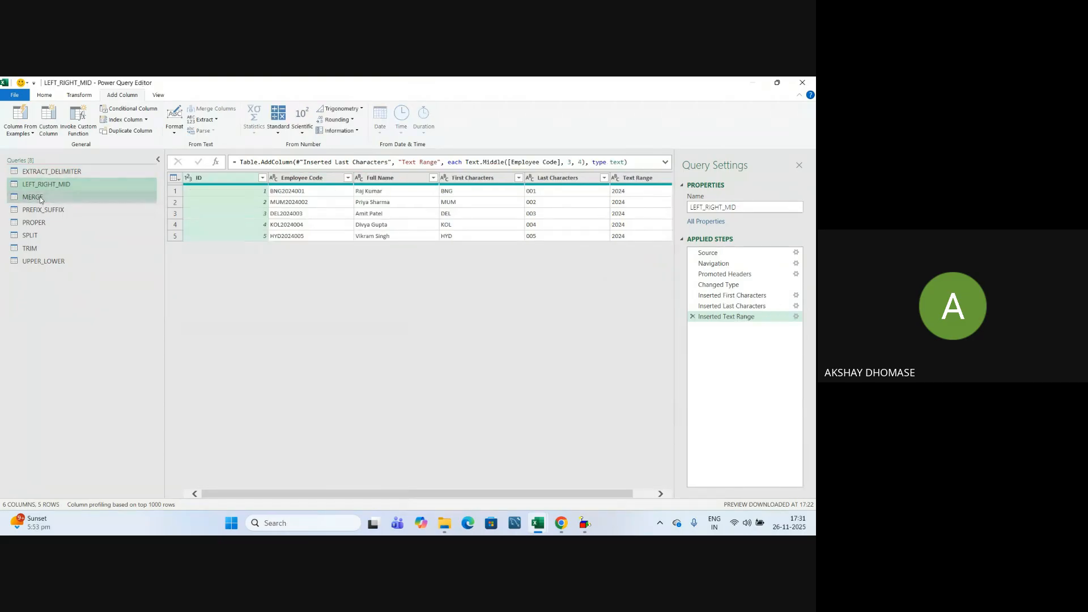
click(39, 196)
click(36, 211)
click(34, 225)
click(33, 235)
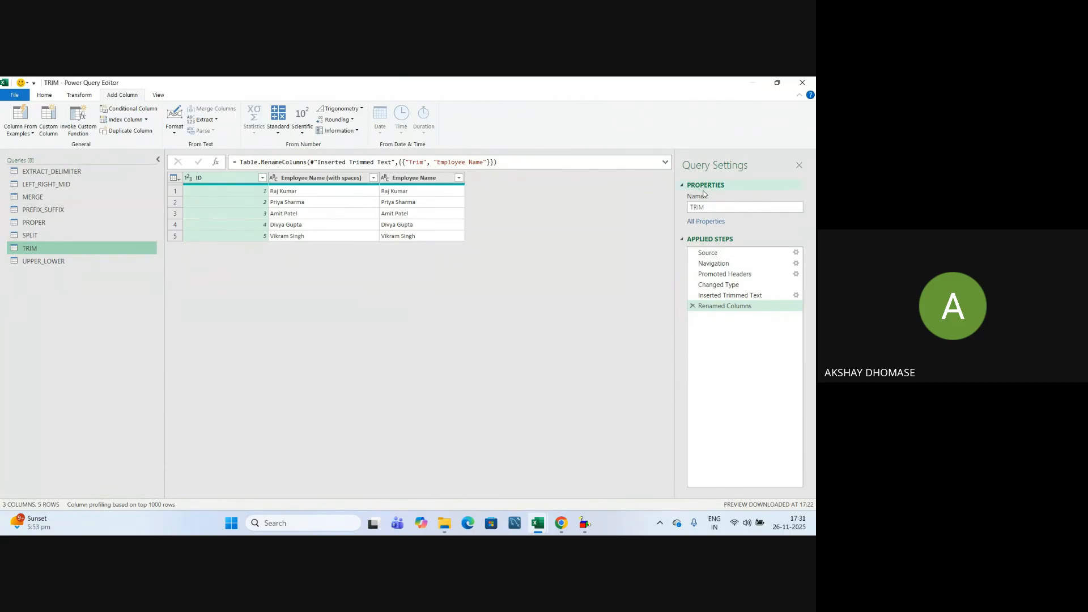
double_click(712, 209)
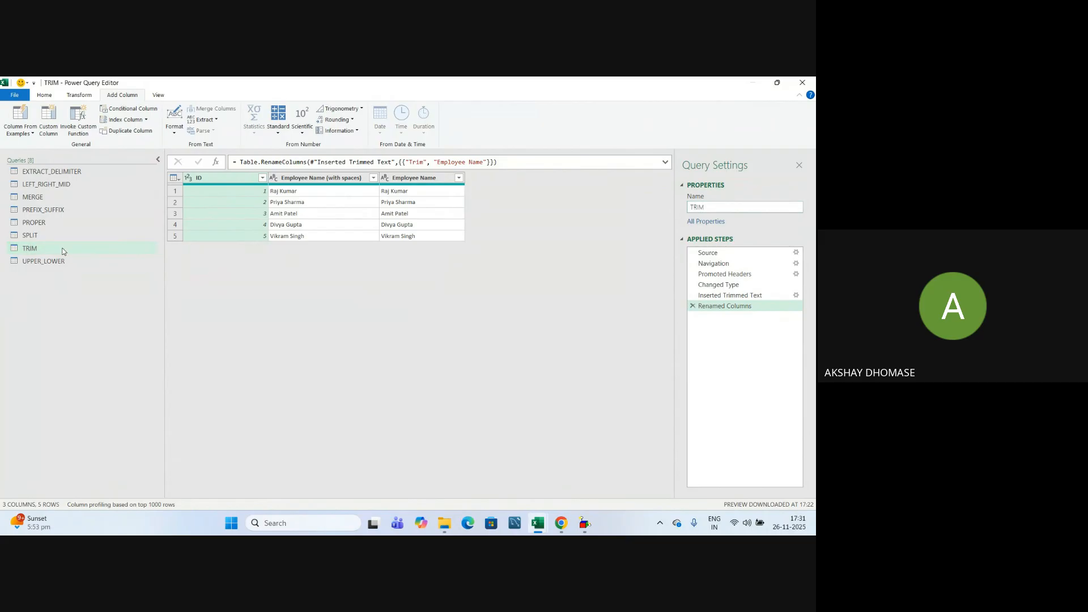
click(719, 209)
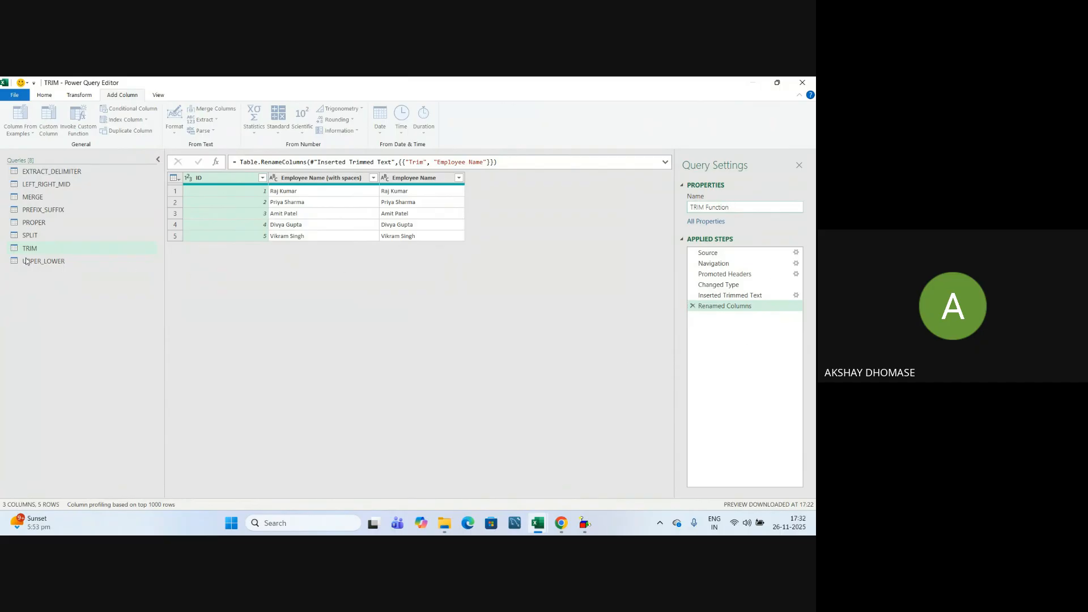
Confirm 'TRIM Function' as the new name of the TRIM query in Query Settings.
click(41, 291)
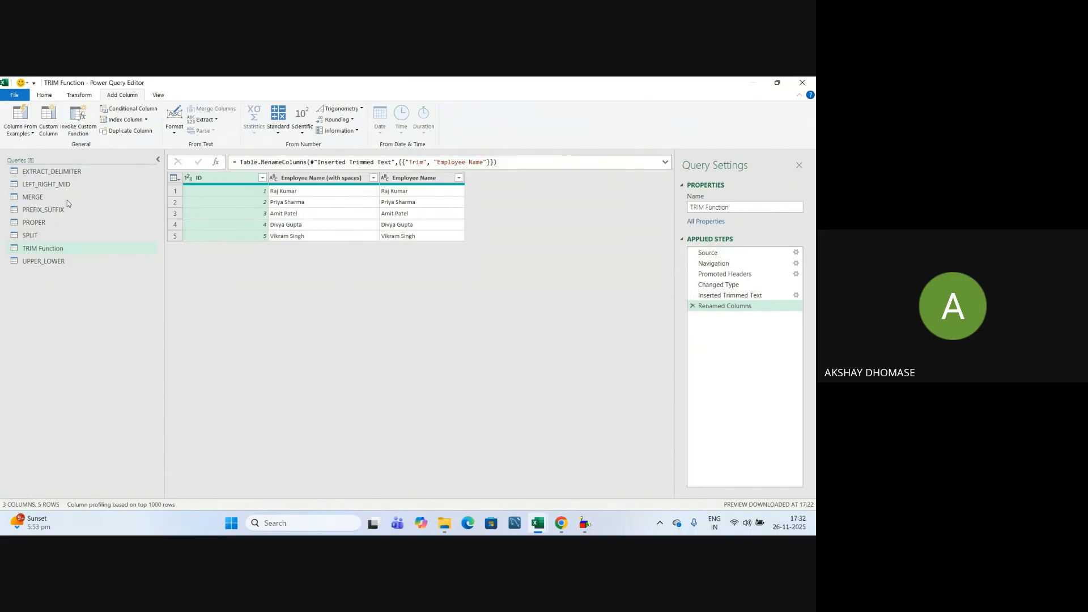
click(44, 96)
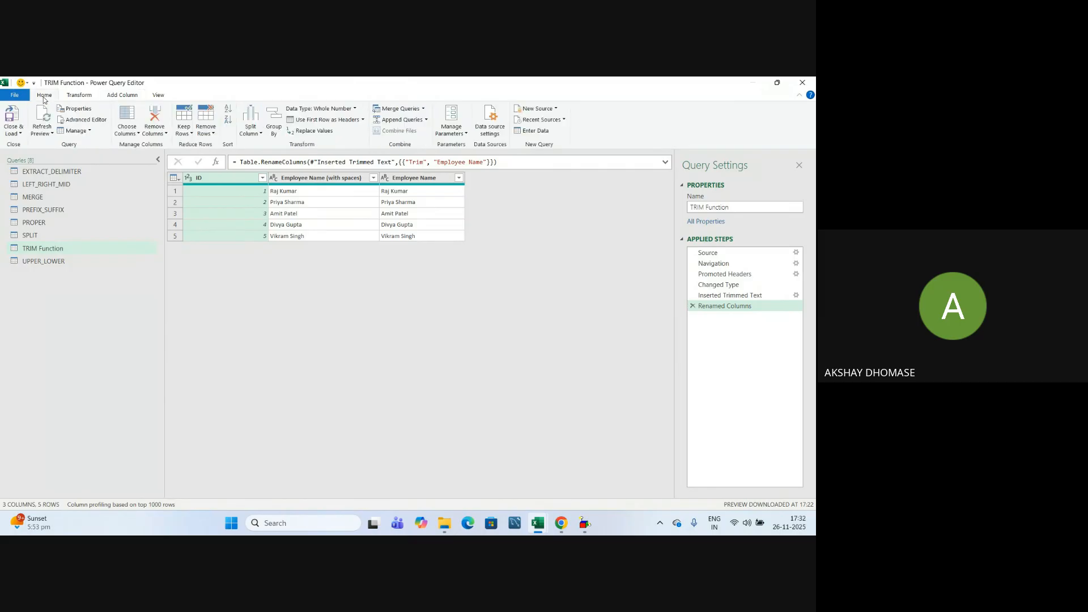
Close & Load all eight queries, including UPPER_LOWER and TRIM Function, into Book2 as sheets.
click(19, 135)
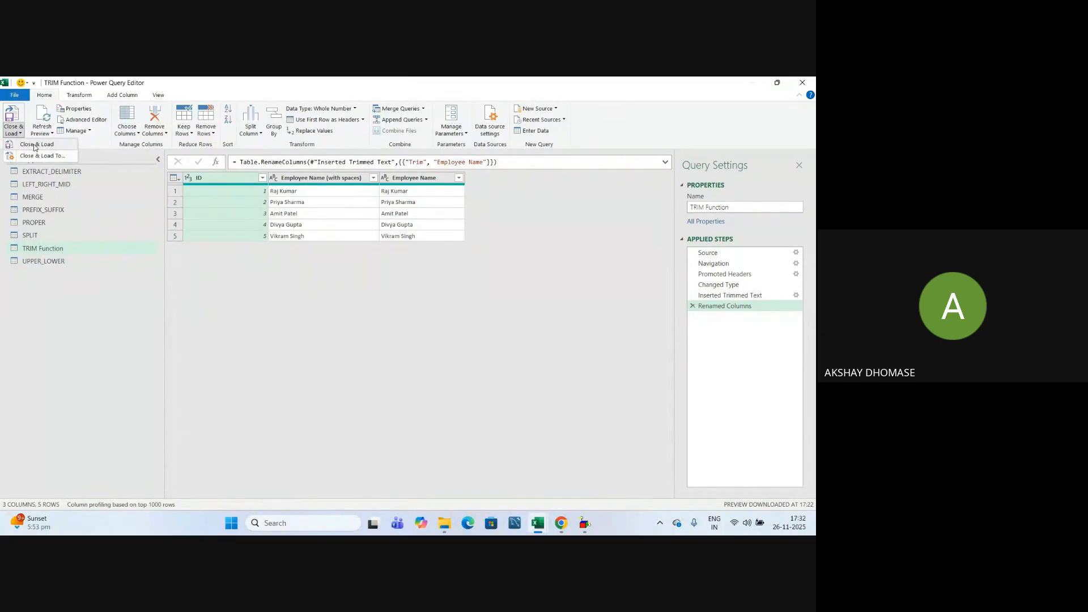
click(35, 146)
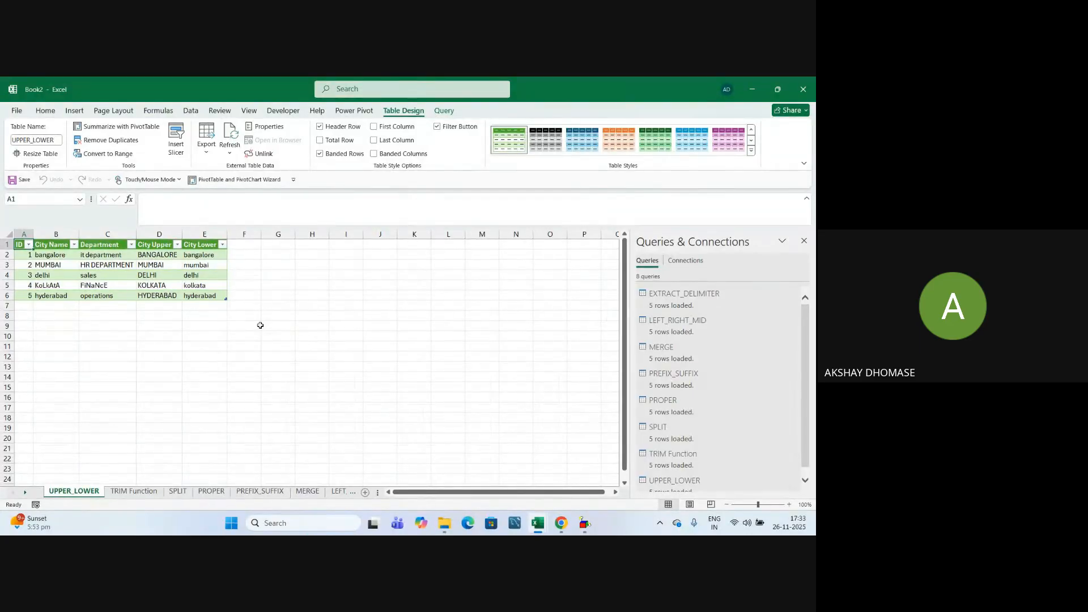
click(191, 338)
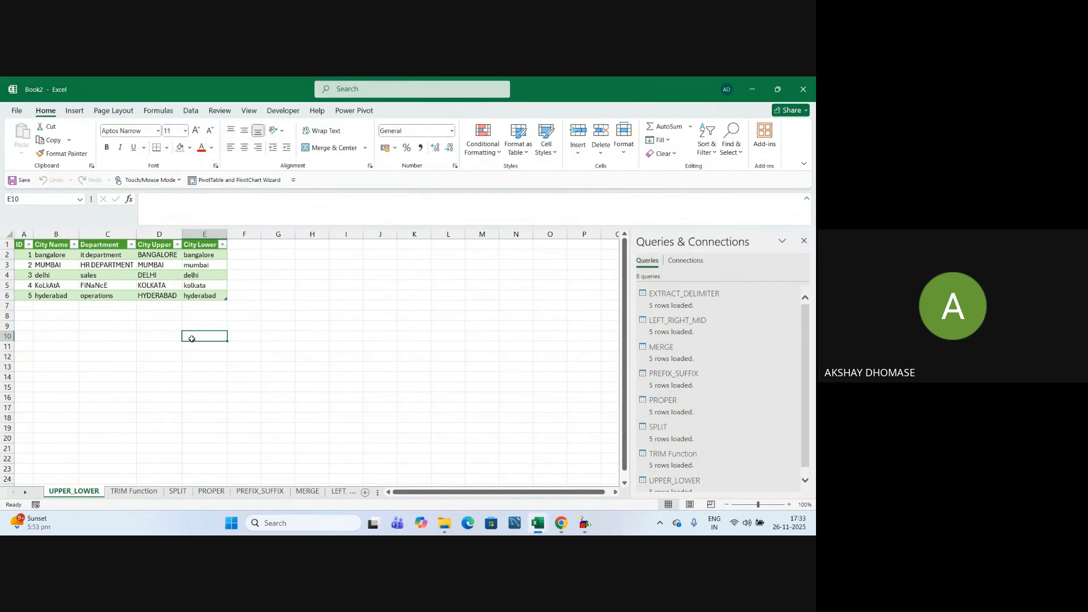
click(219, 384)
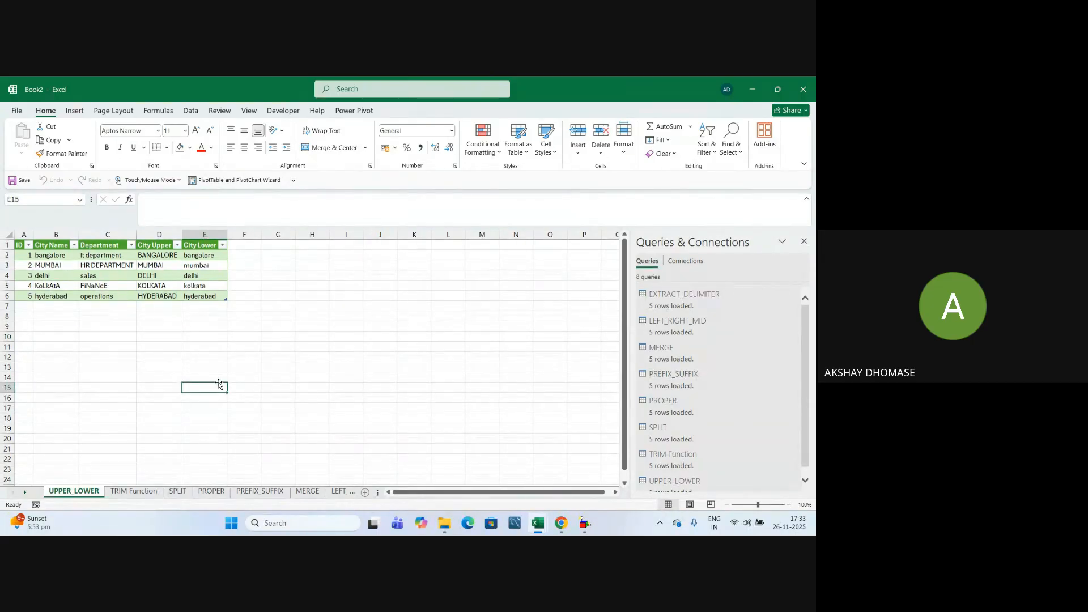
click(281, 356)
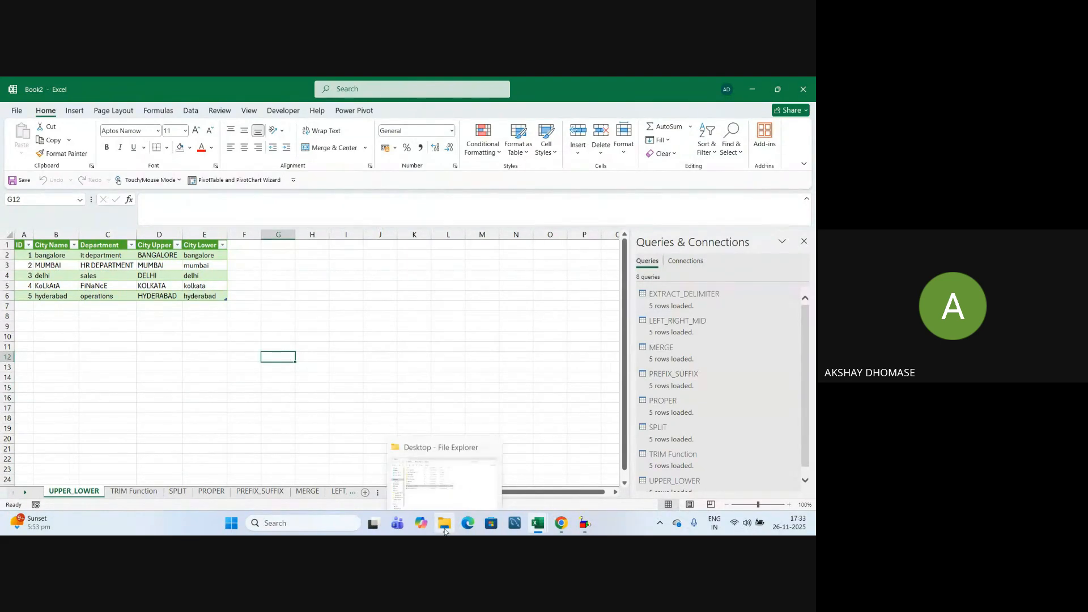
Remove the outdated Text Function Solutions file from the Desktop folder, then return to Book2.
click(286, 283)
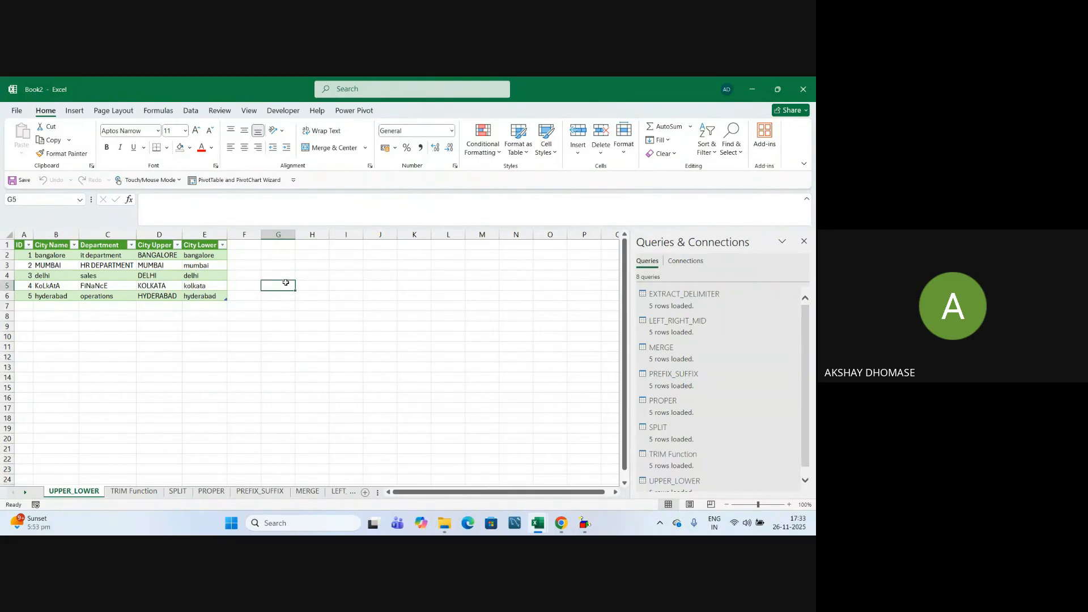
mouse_move(444, 522)
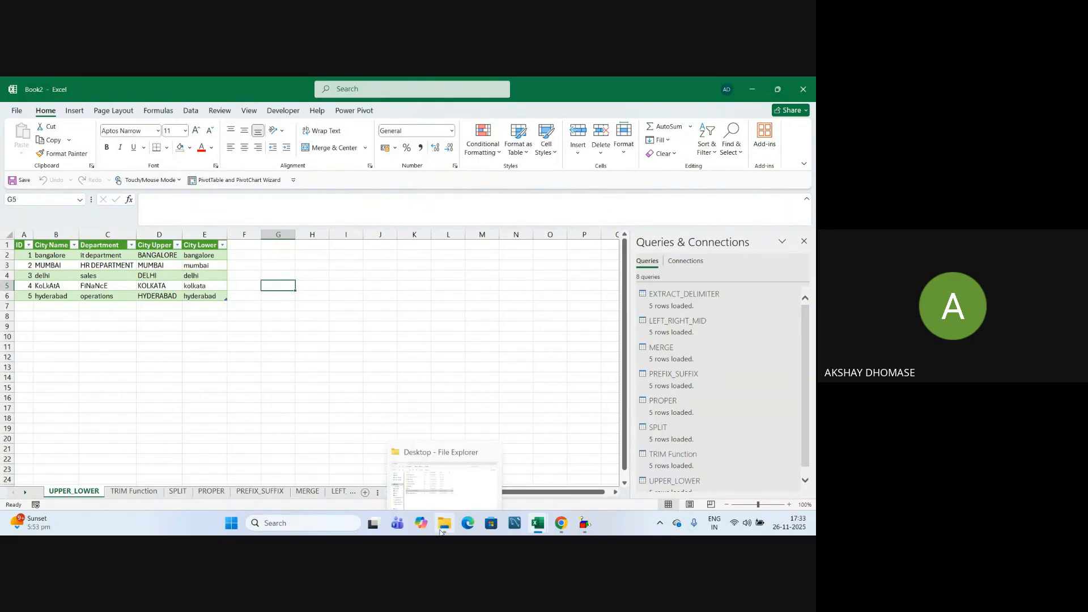
click(445, 492)
key(Down)
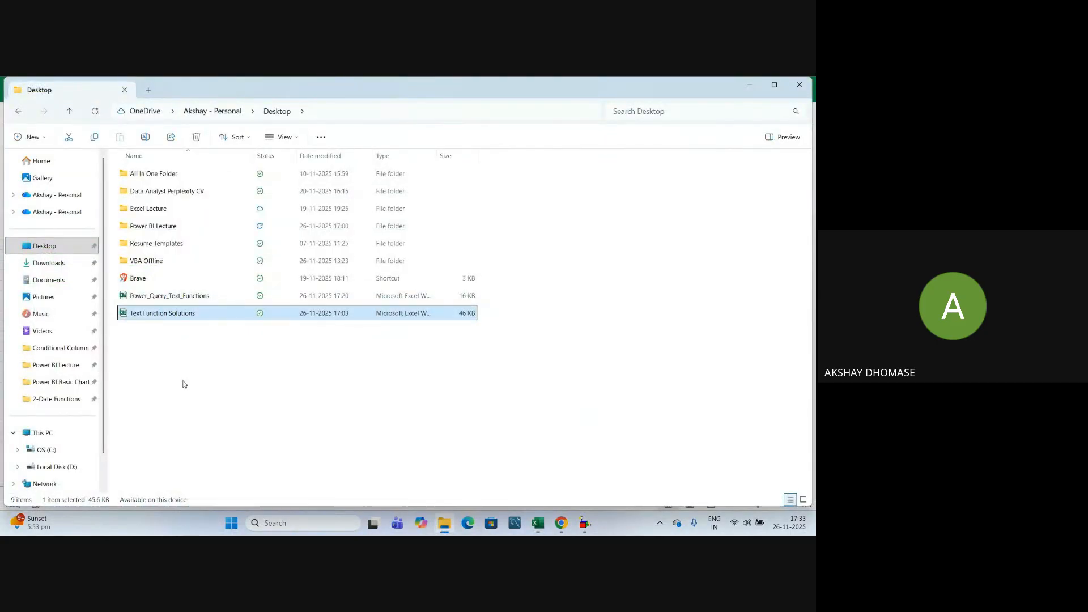
key(Delete)
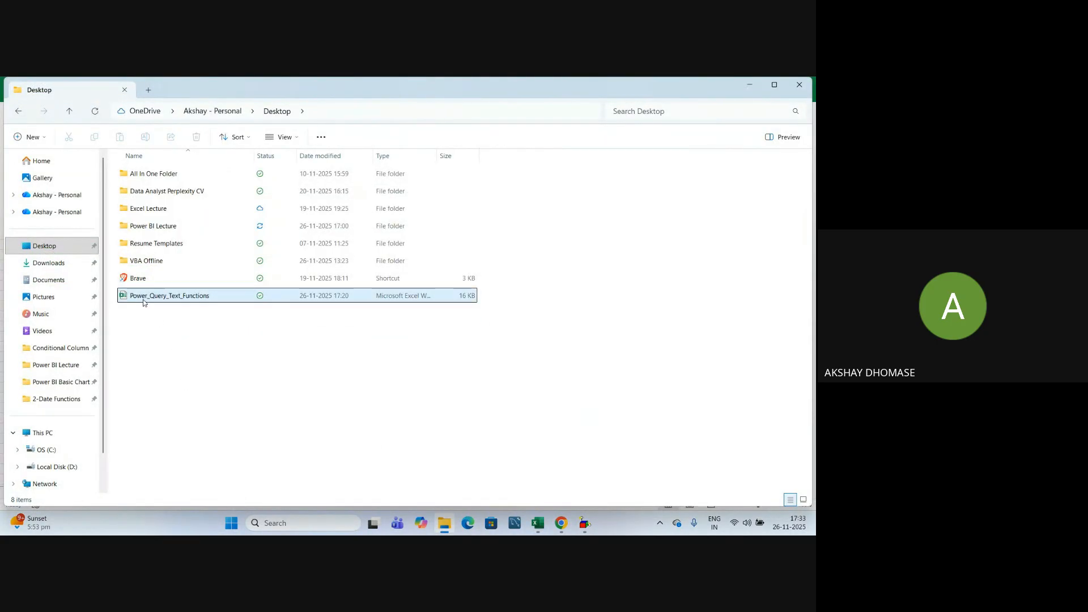
click(38, 247)
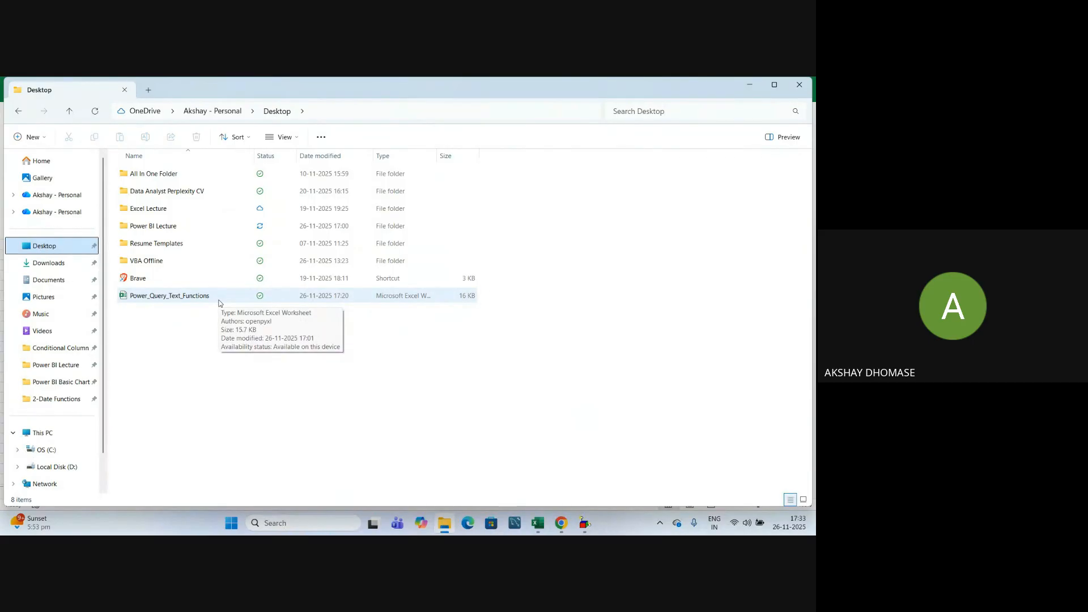
key(alt+Tab)
Save Book2 to the OneDrive Desktop folder under the name 'Text Function Solution'.
click(21, 112)
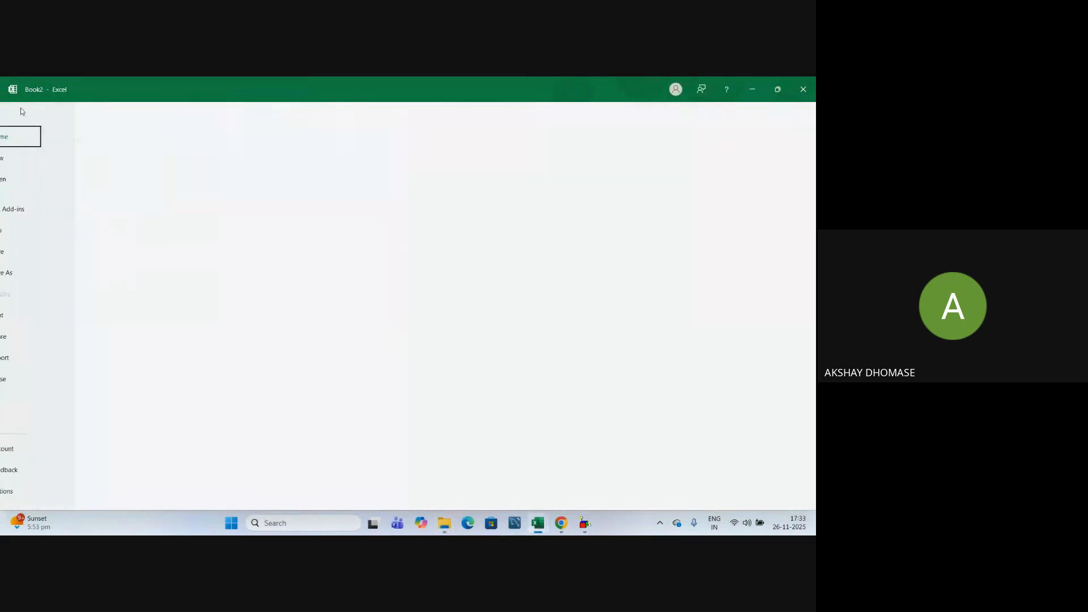
click(34, 275)
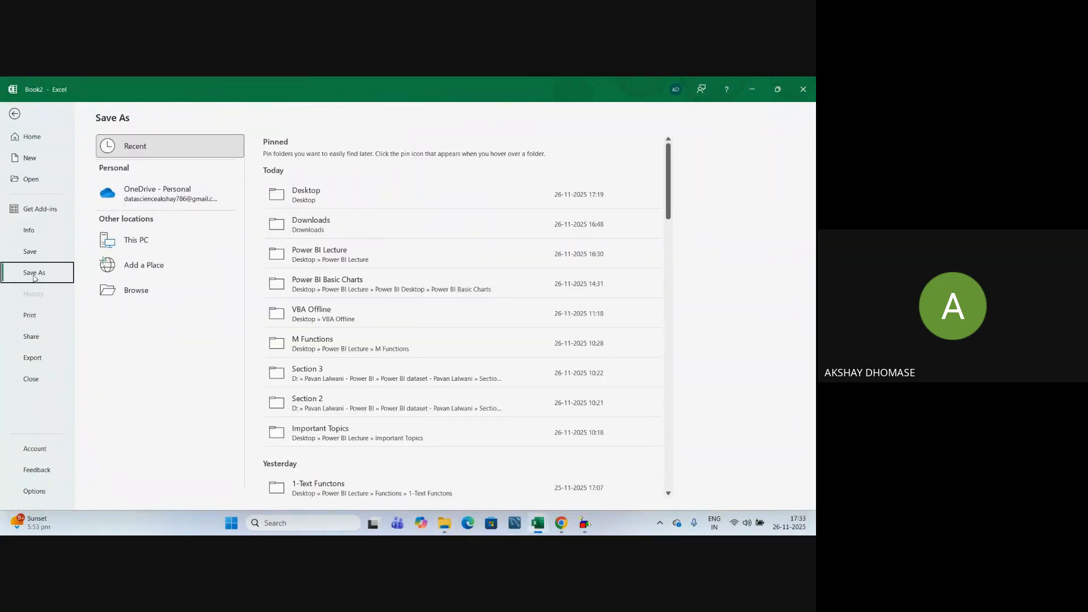
click(306, 203)
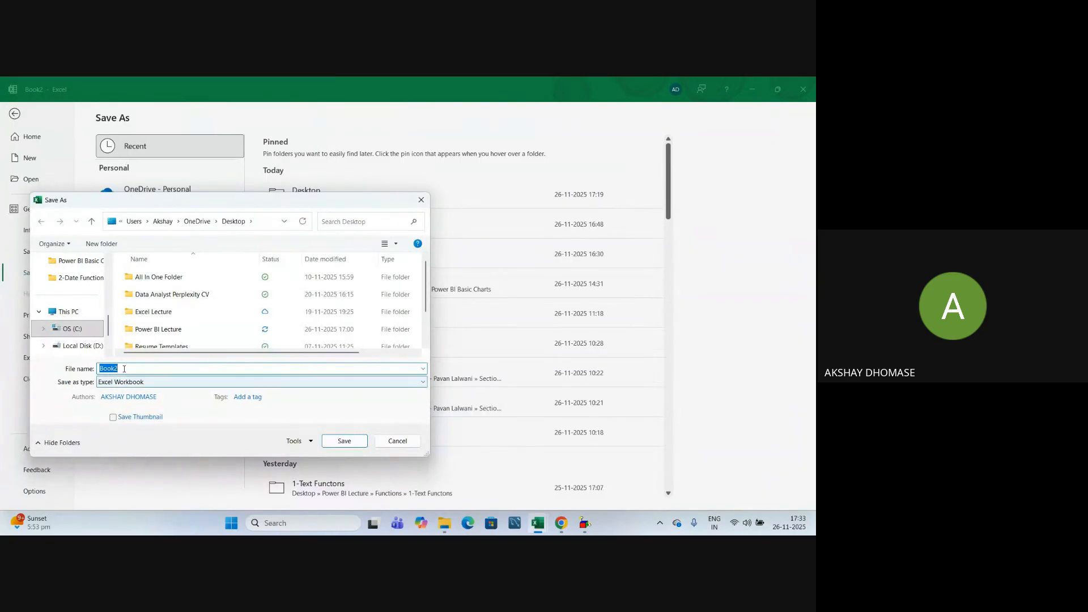
text(Text Function Solution)
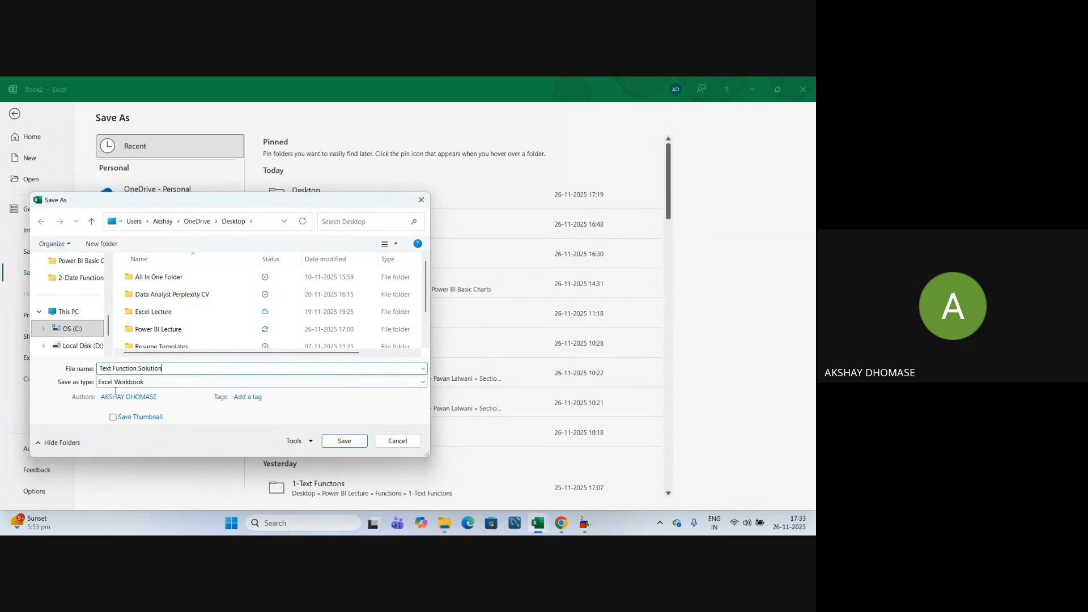
scroll(88, 330, up, 5)
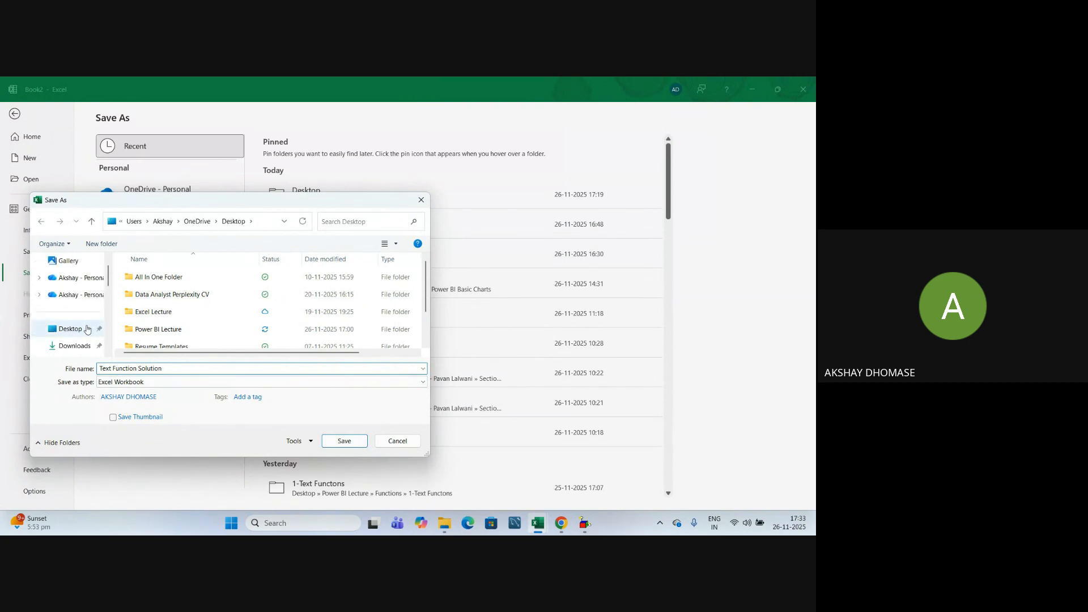
click(68, 330)
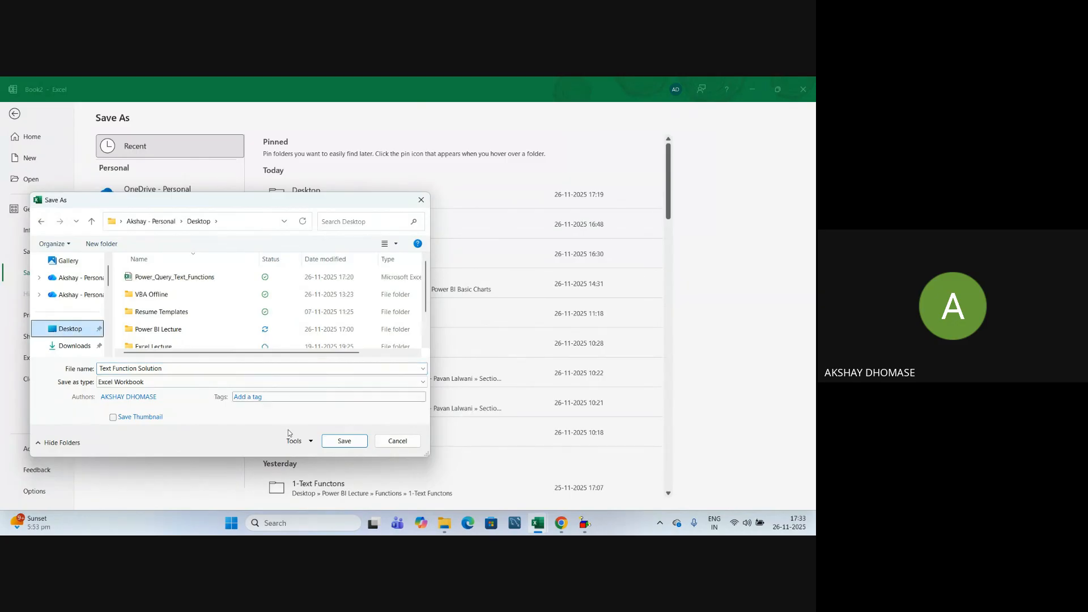
click(352, 441)
click(311, 367)
click(297, 318)
click(271, 375)
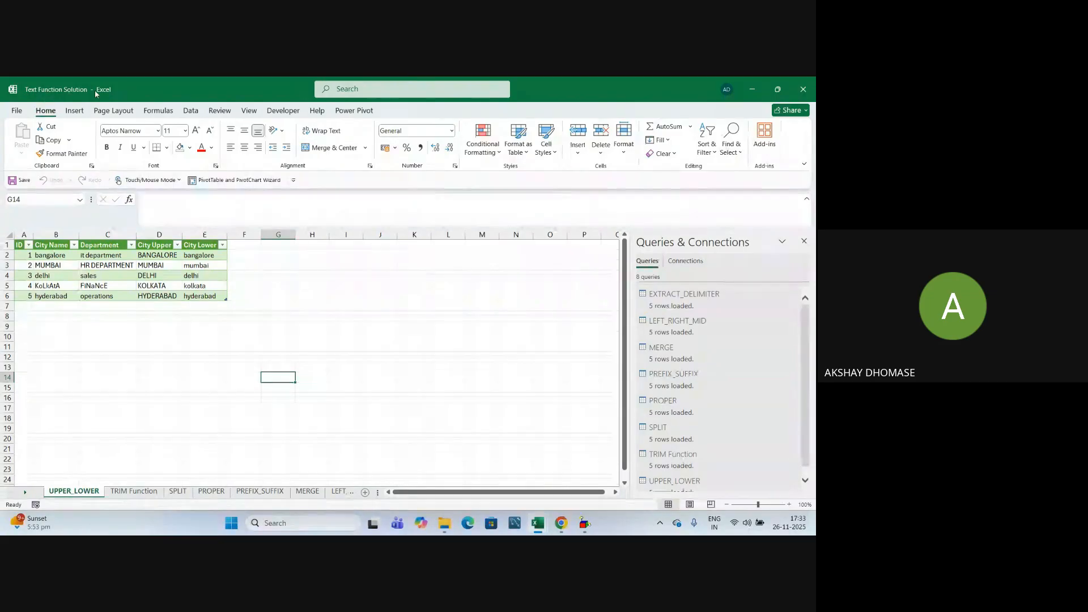
Close Text Function Solution and open Power_Query_Text_Functions from the Desktop folder.
click(804, 89)
click(433, 308)
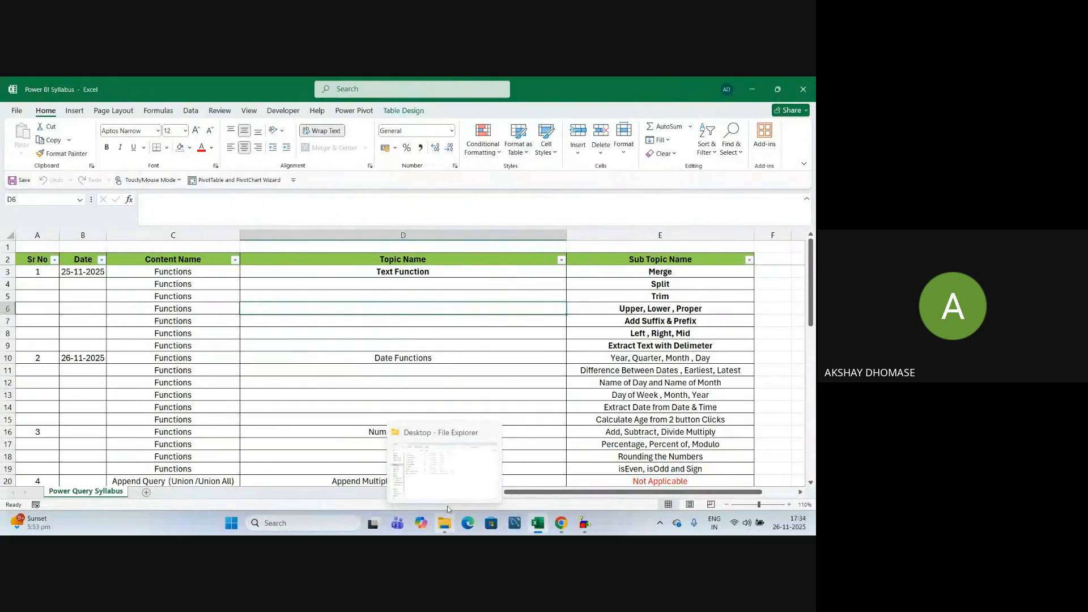
click(447, 479)
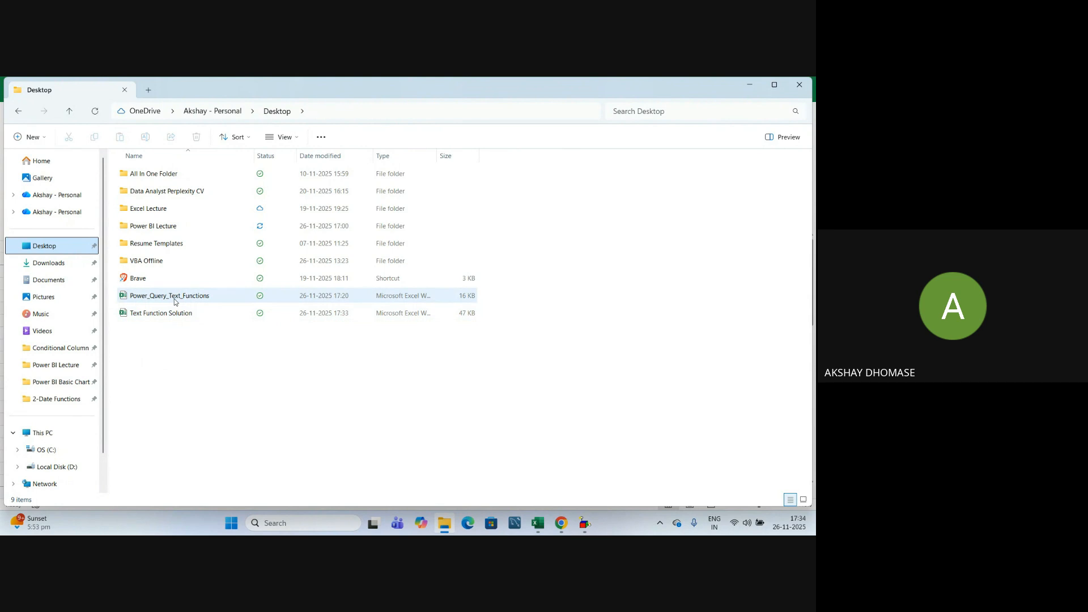
click(172, 303)
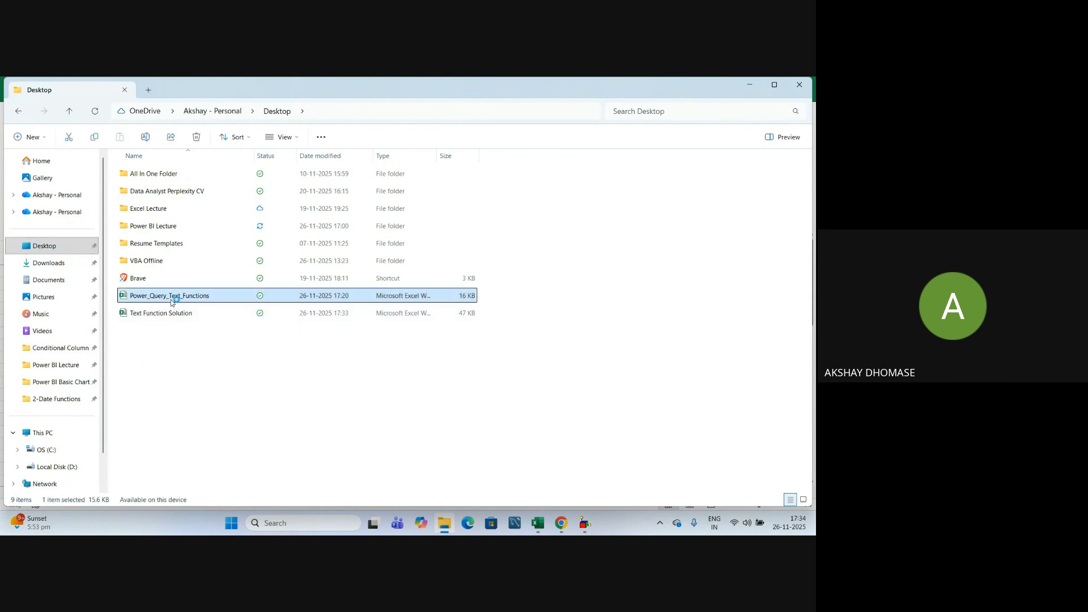
double_click(173, 301)
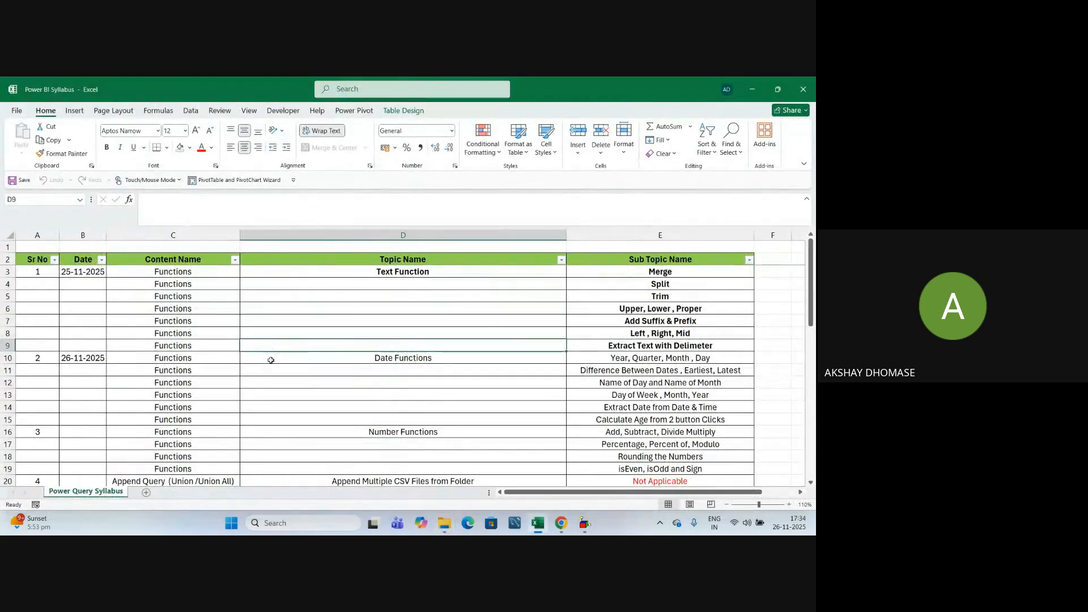
Bring up the MERGE sheet in the Power_Query_Text_Functions workbook.
click(295, 377)
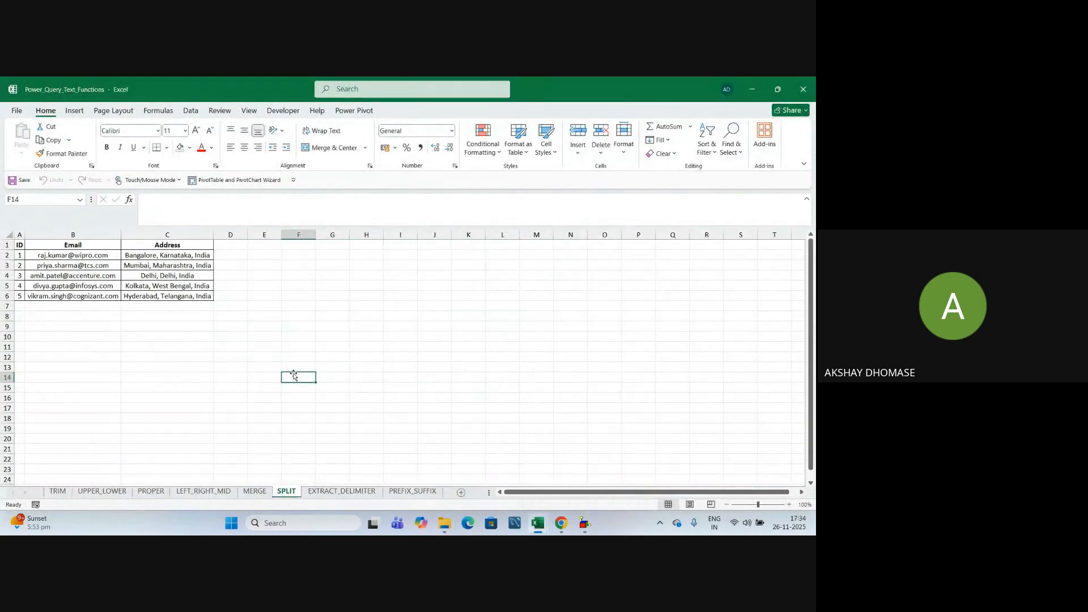
click(319, 339)
click(276, 370)
click(294, 367)
click(279, 330)
click(293, 347)
click(298, 418)
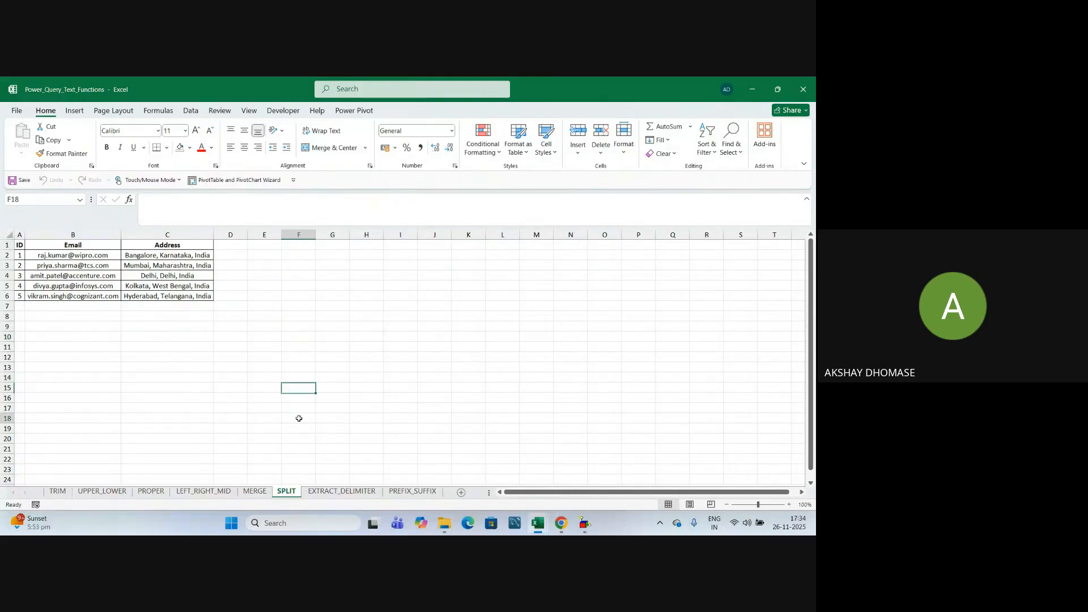
click(254, 497)
click(326, 398)
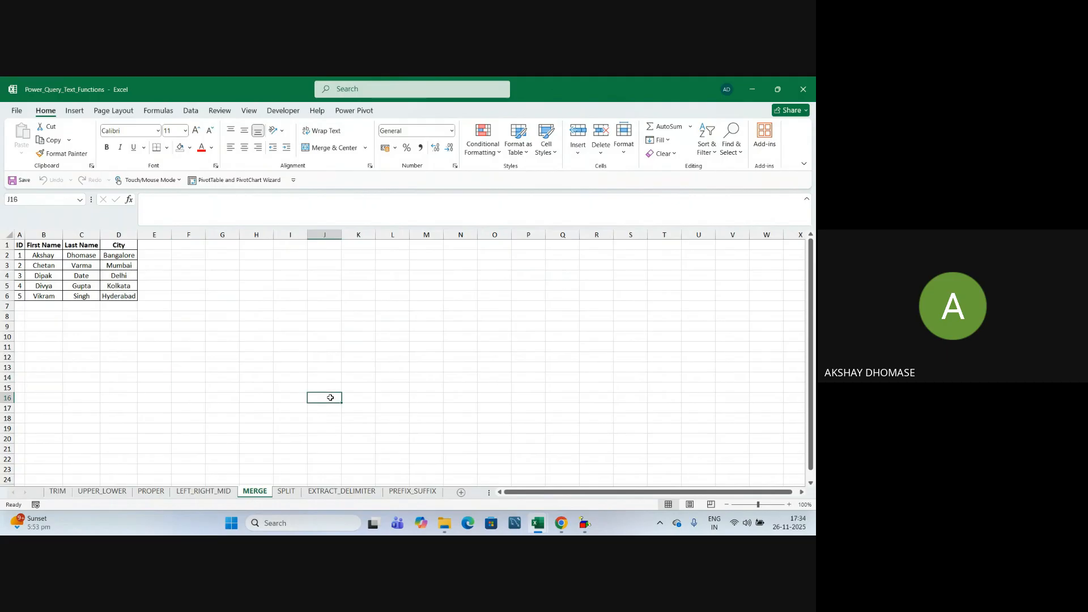
click(176, 357)
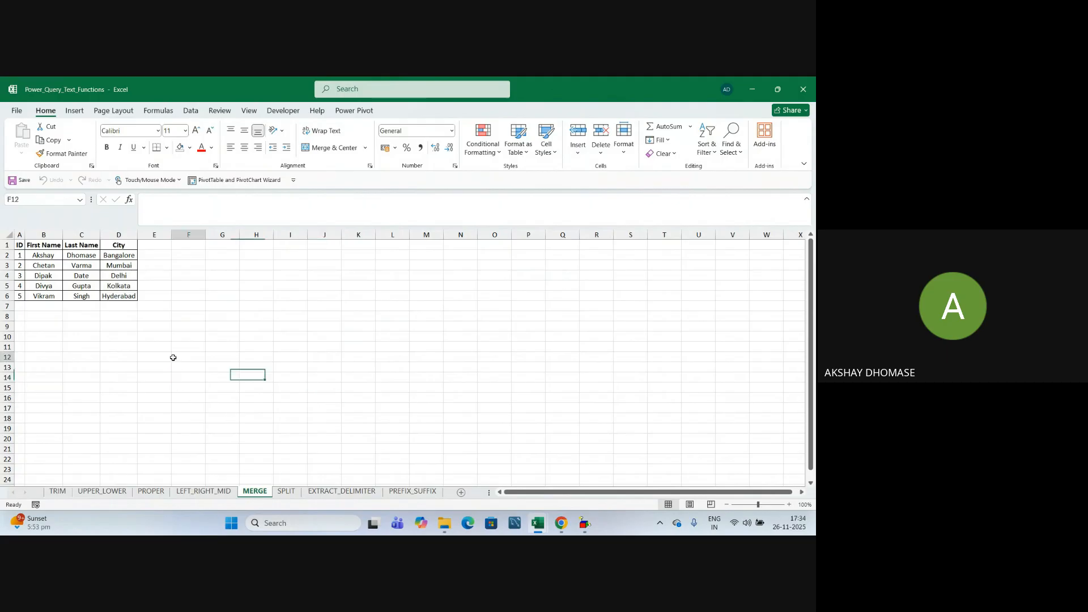
Check the first and last names in all five rows of the MERGE table.
click(43, 255)
click(80, 256)
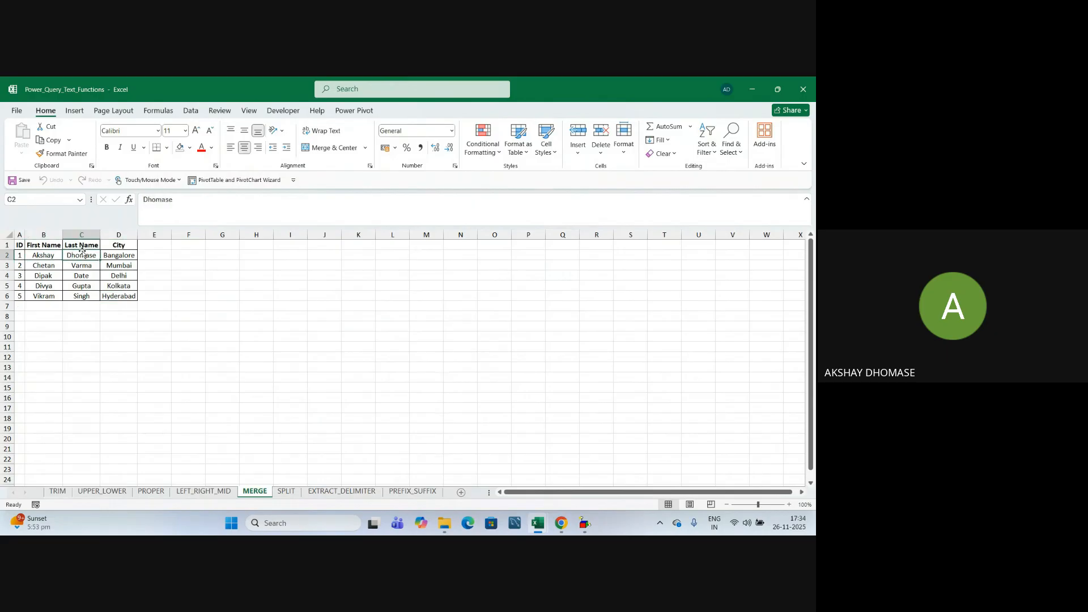
click(44, 265)
click(85, 265)
click(44, 277)
click(83, 276)
click(44, 286)
click(82, 287)
click(42, 297)
click(82, 296)
click(124, 367)
key(alt+Tab)
key(alt+Tab)
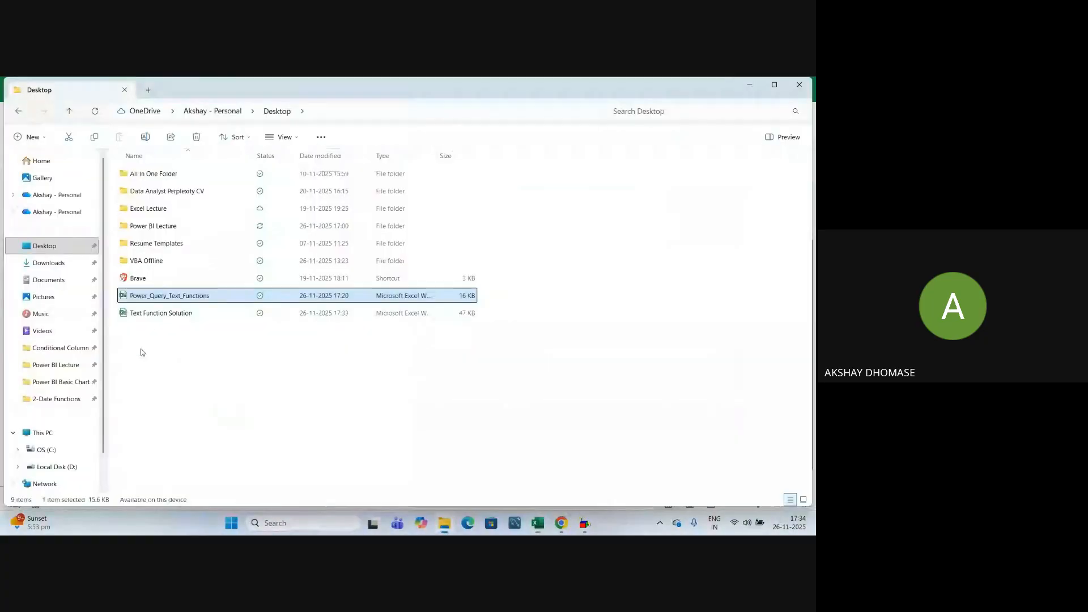
Open Text Function Solution from the Desktop and show its MERGE sheet.
click(179, 316)
double_click(178, 316)
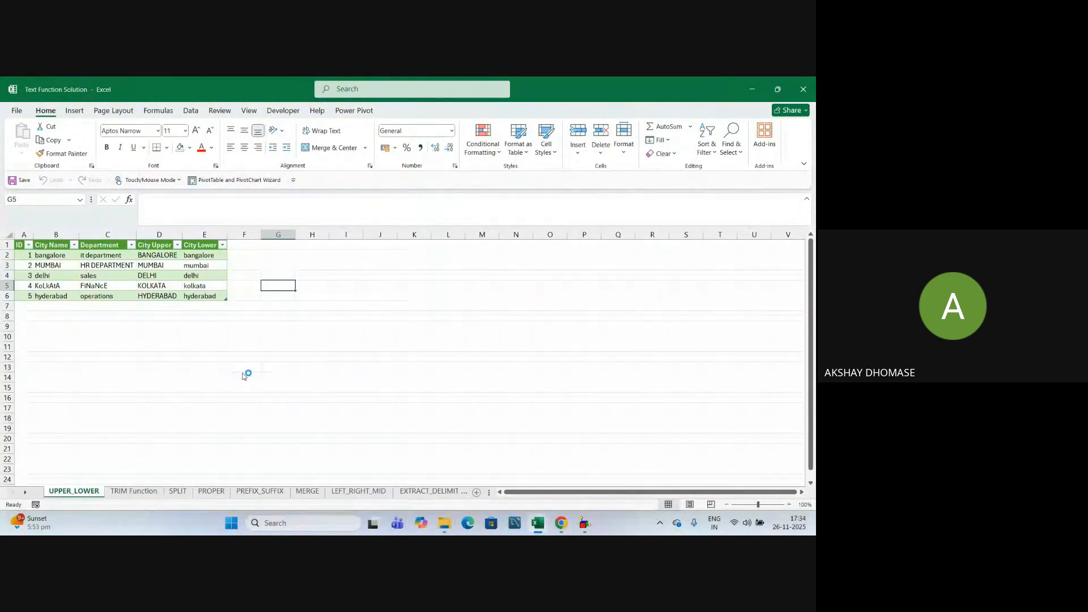
click(308, 494)
click(340, 434)
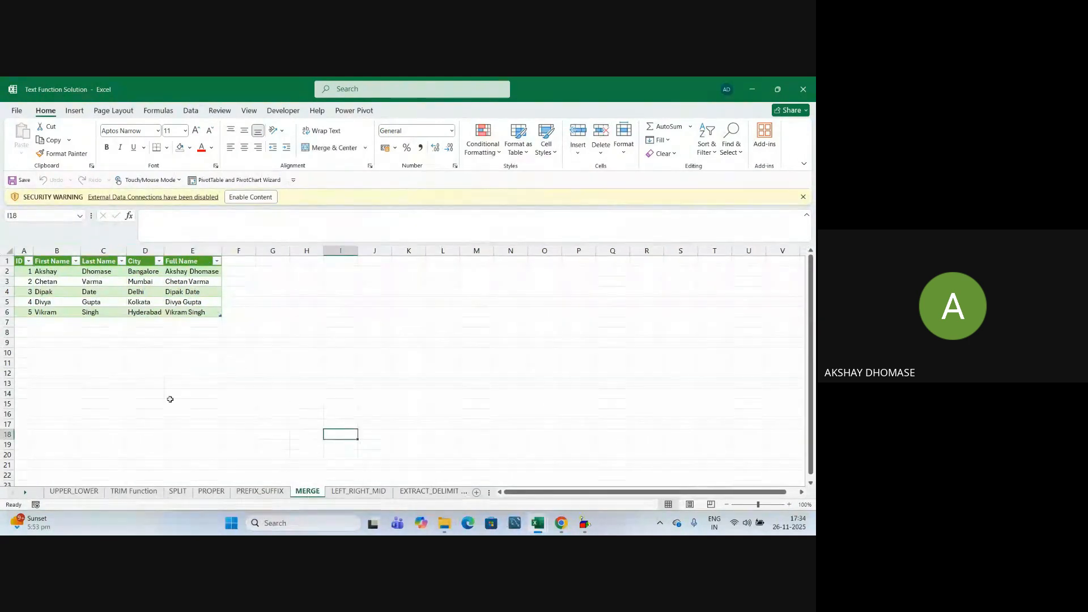
Check the first and last names in each of the five MERGE table rows.
click(56, 273)
click(91, 274)
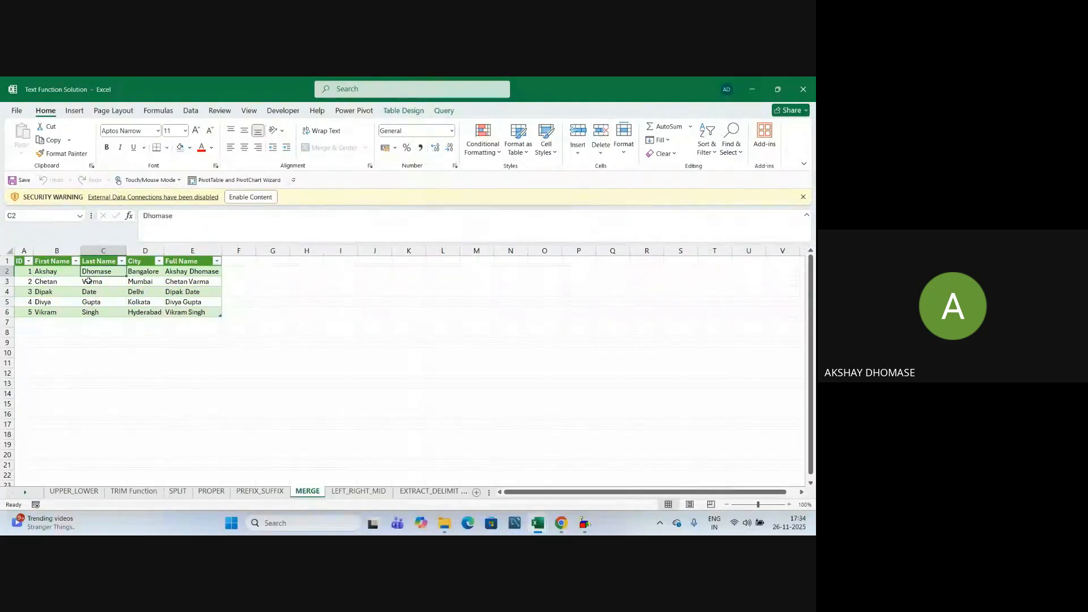
click(50, 283)
click(97, 284)
click(55, 293)
click(88, 293)
click(76, 304)
click(92, 302)
click(52, 312)
click(170, 414)
Dismiss the external data security warning and close Text Function Solution.
click(251, 197)
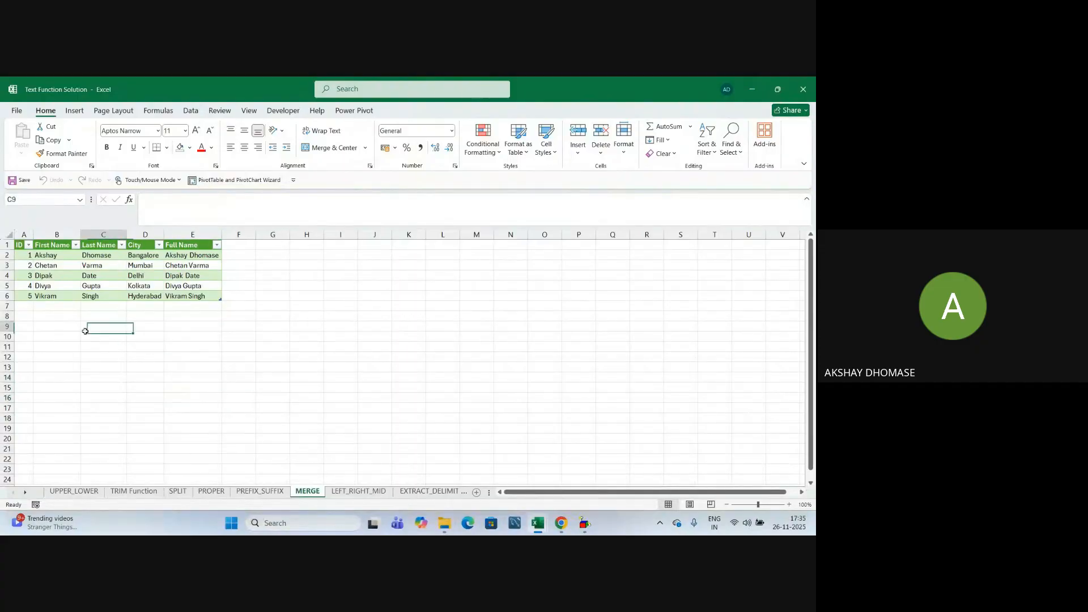
click(161, 348)
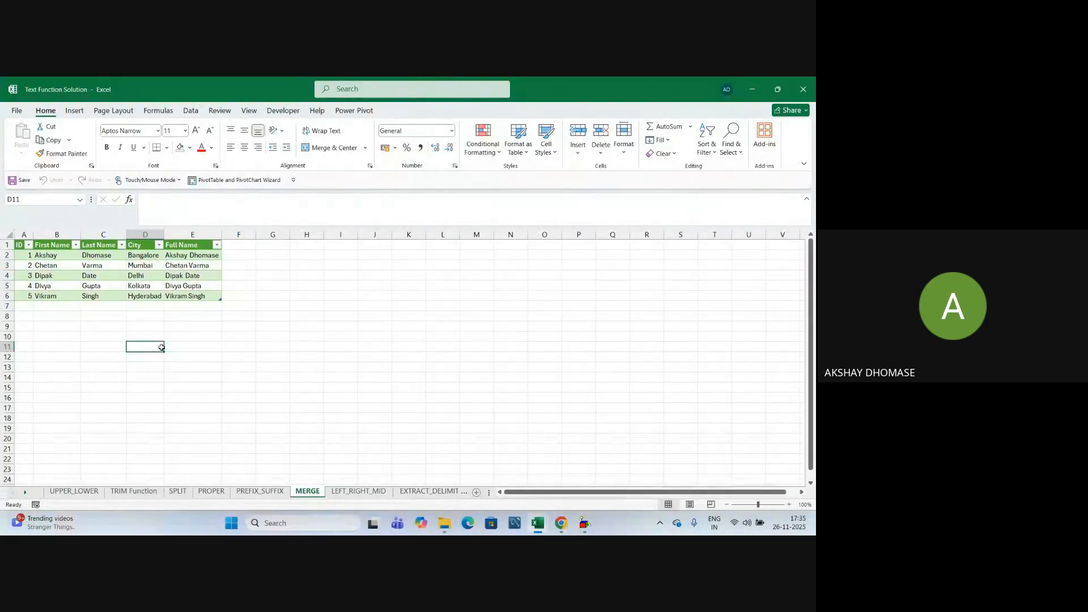
click(241, 368)
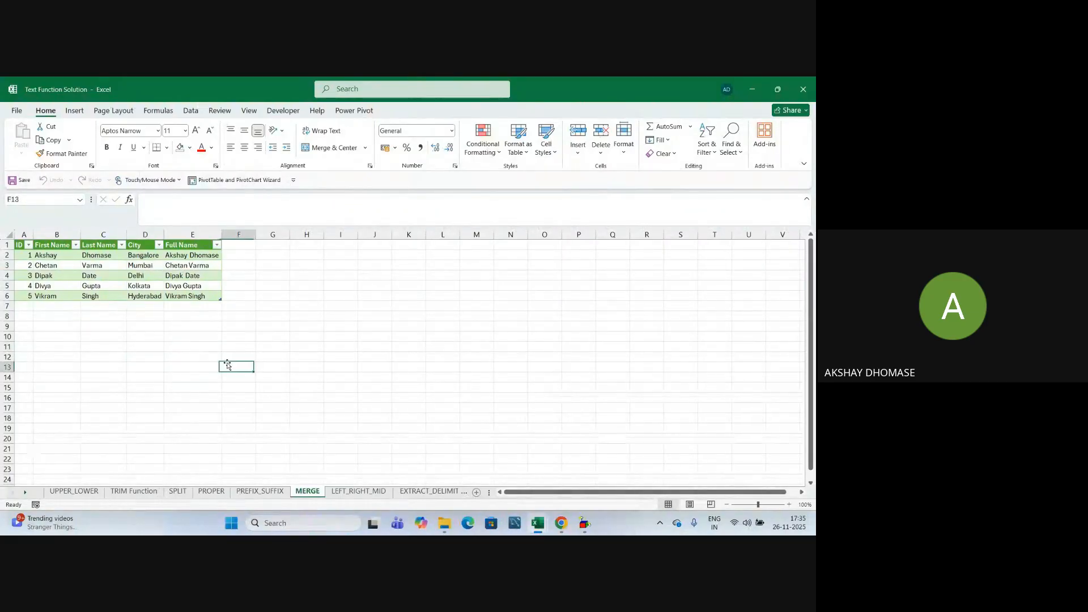
click(802, 90)
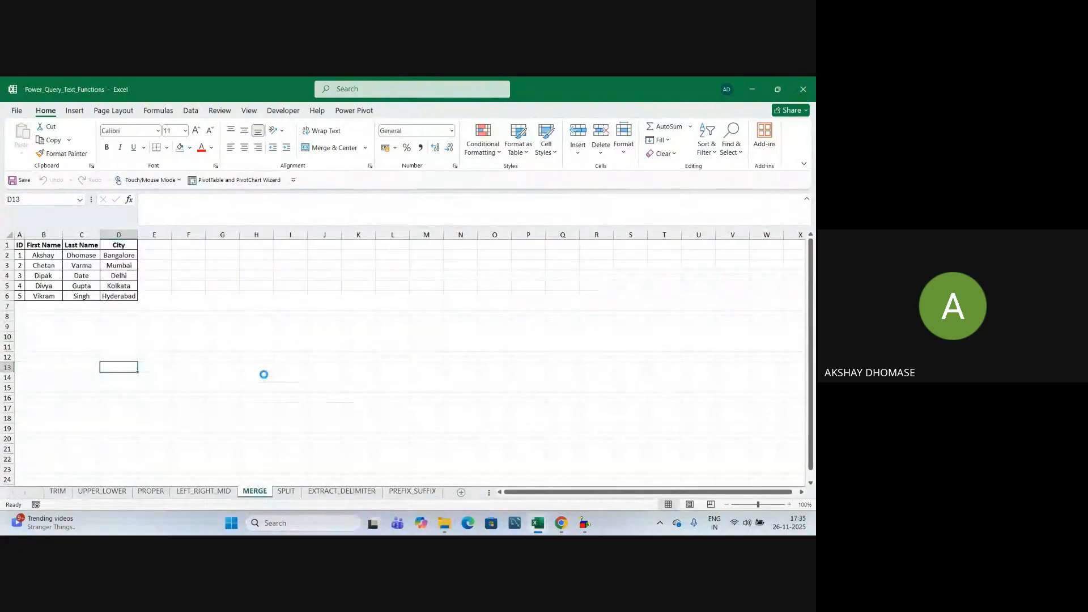
Replace the first record's first and last name in B2:C2 with a new person's name.
click(290, 388)
click(55, 257)
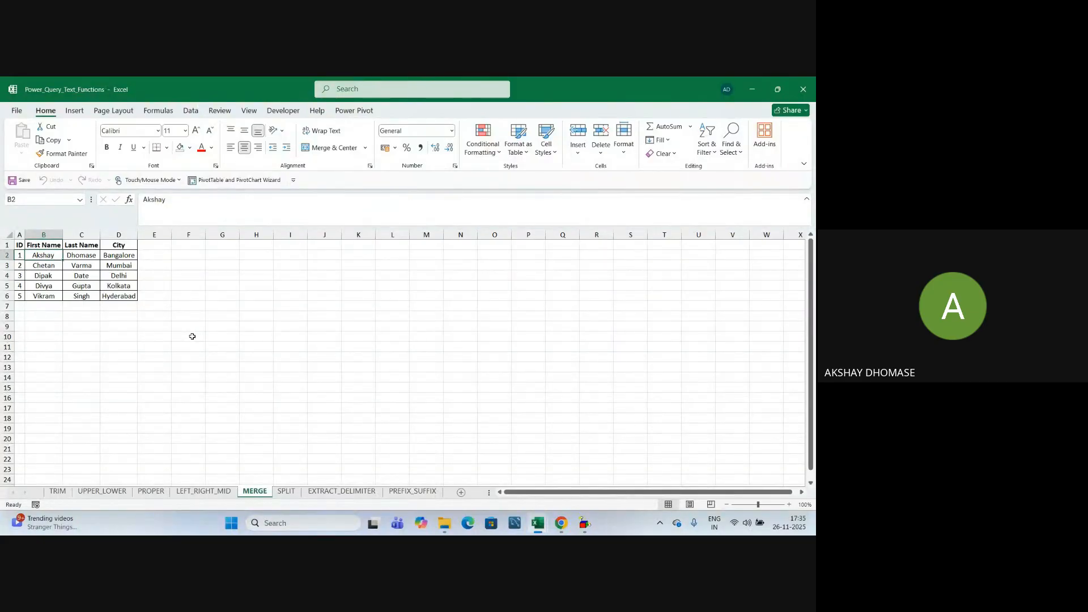
key(Tab)
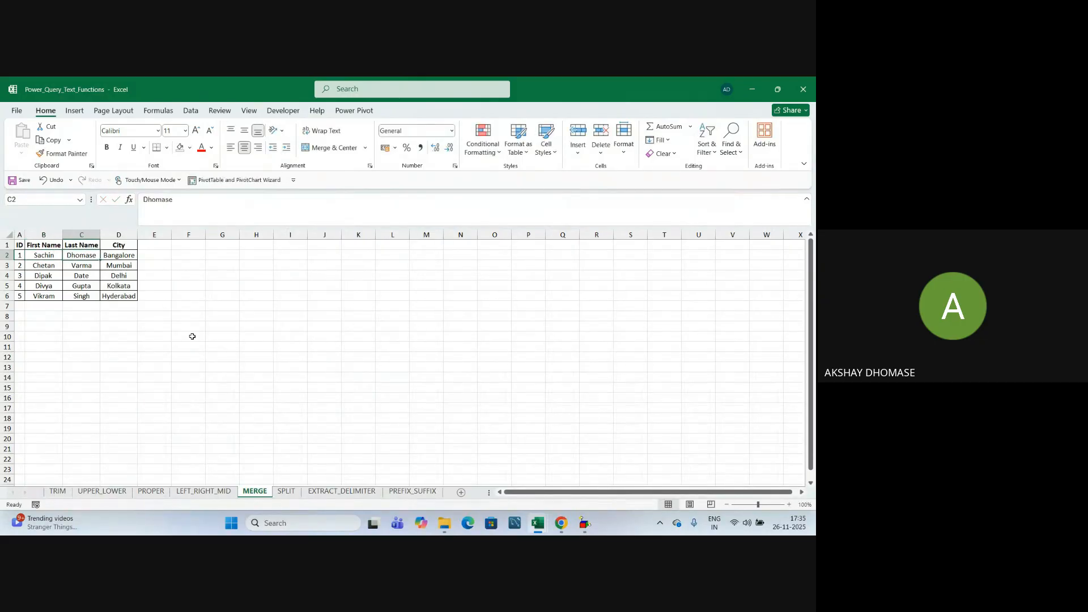
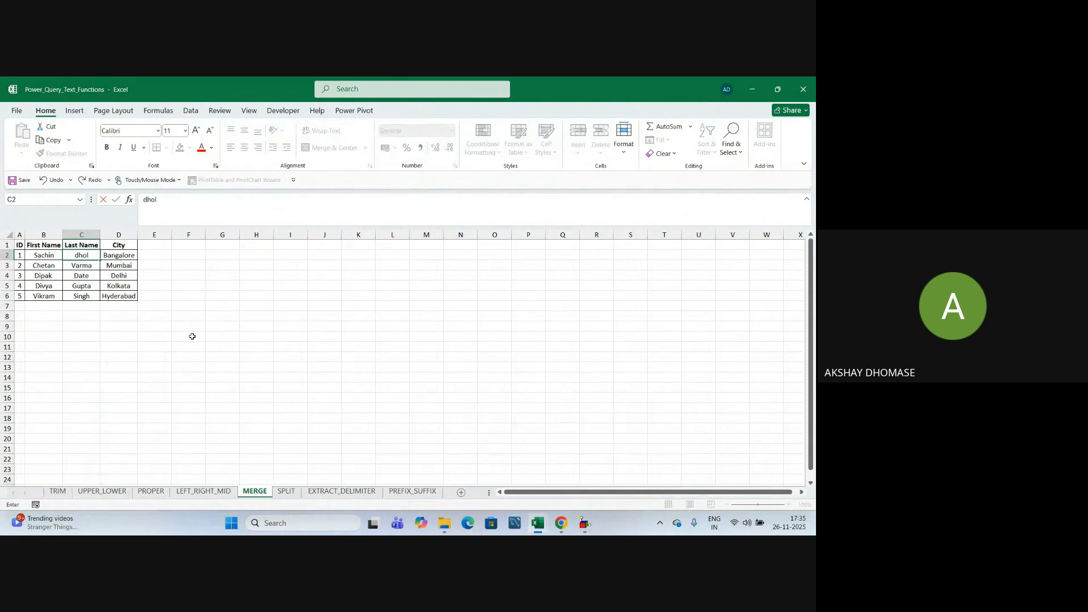
text(Dhole)
key(Return)
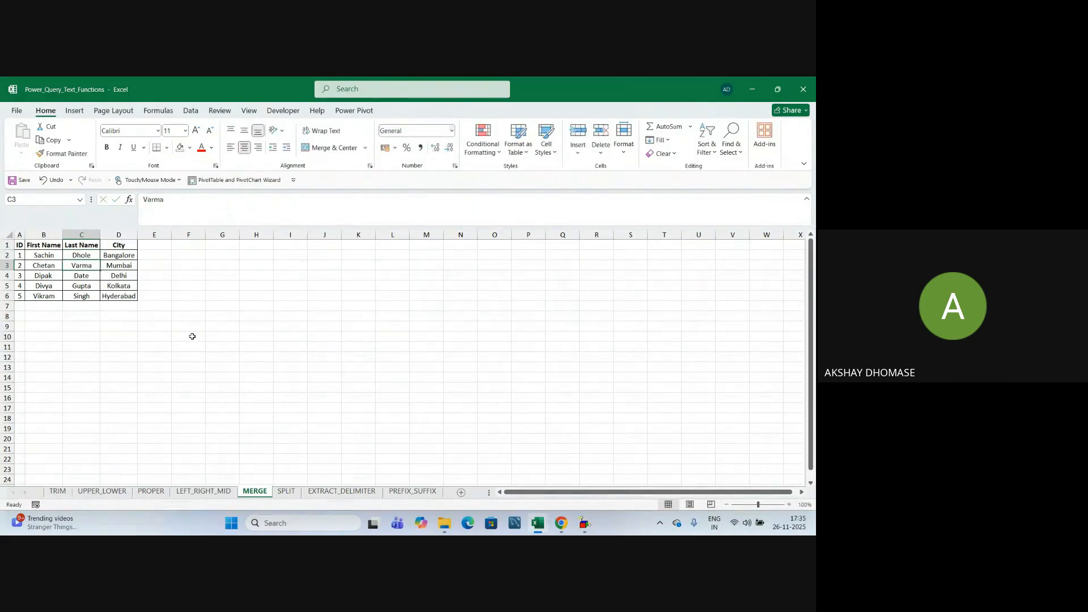
key(Left)
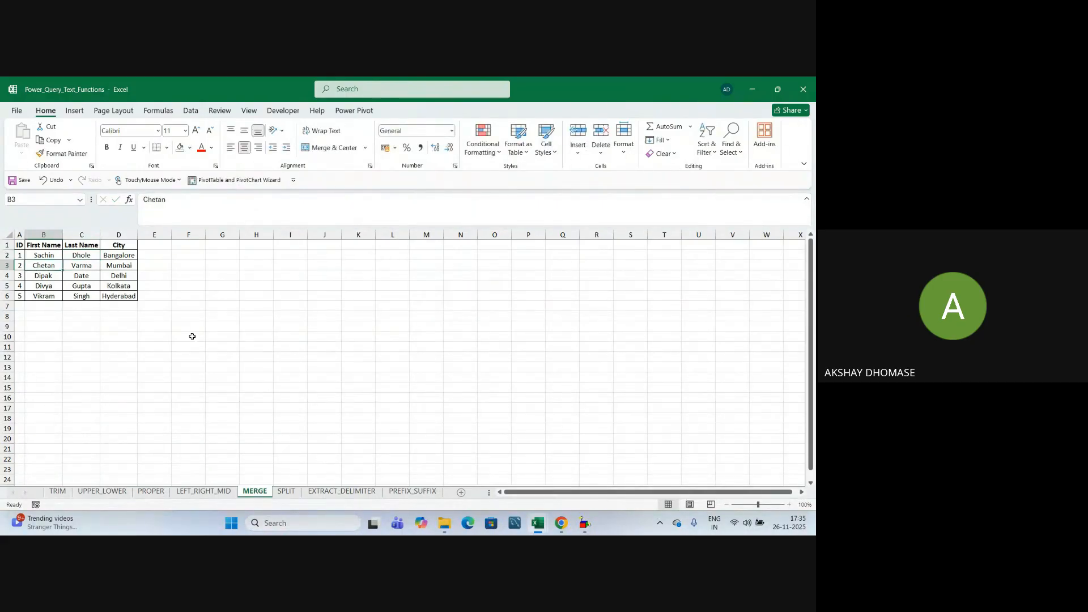
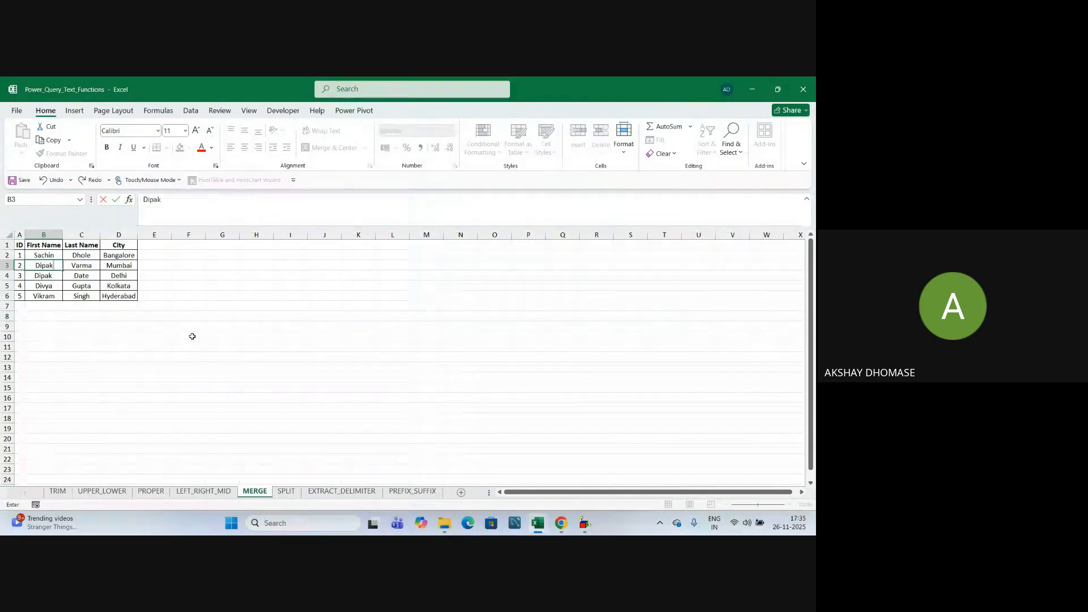
Enter a new first and last name for the second record in B3:C3.
key(Tab)
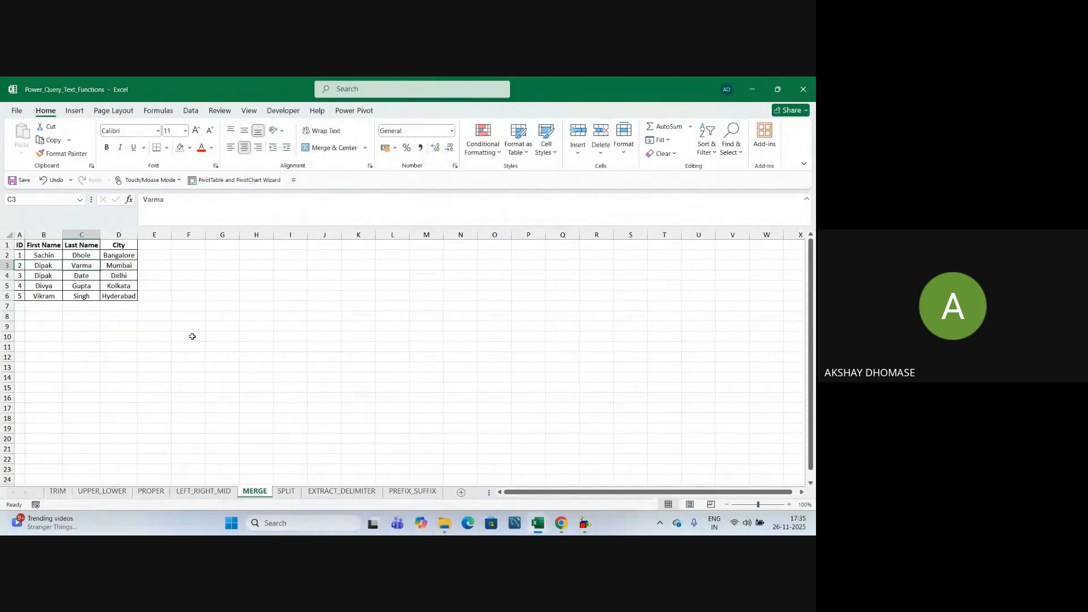
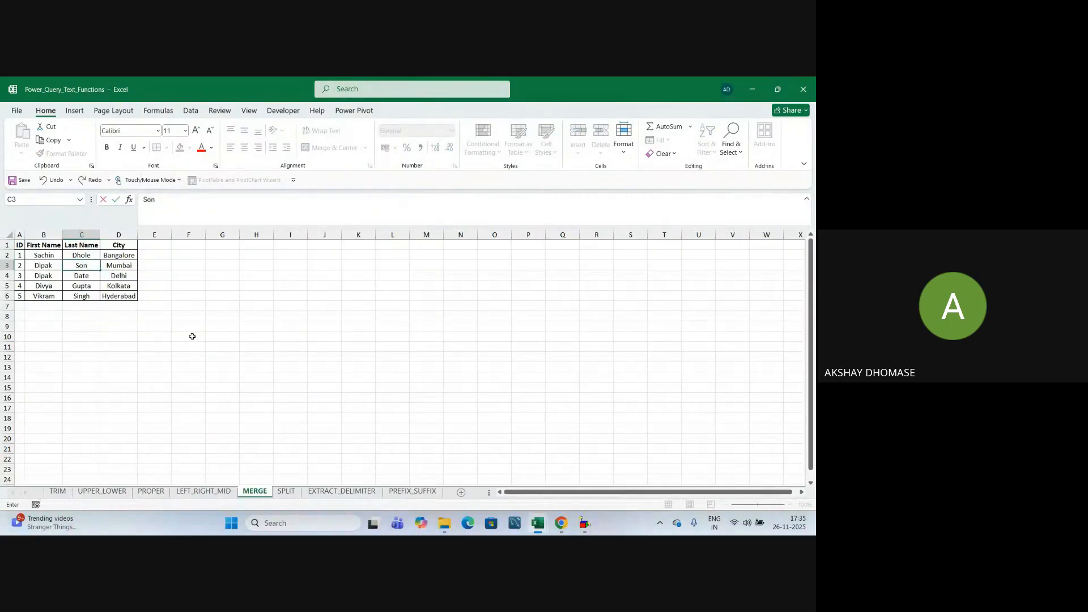
key(Return)
key(Left)
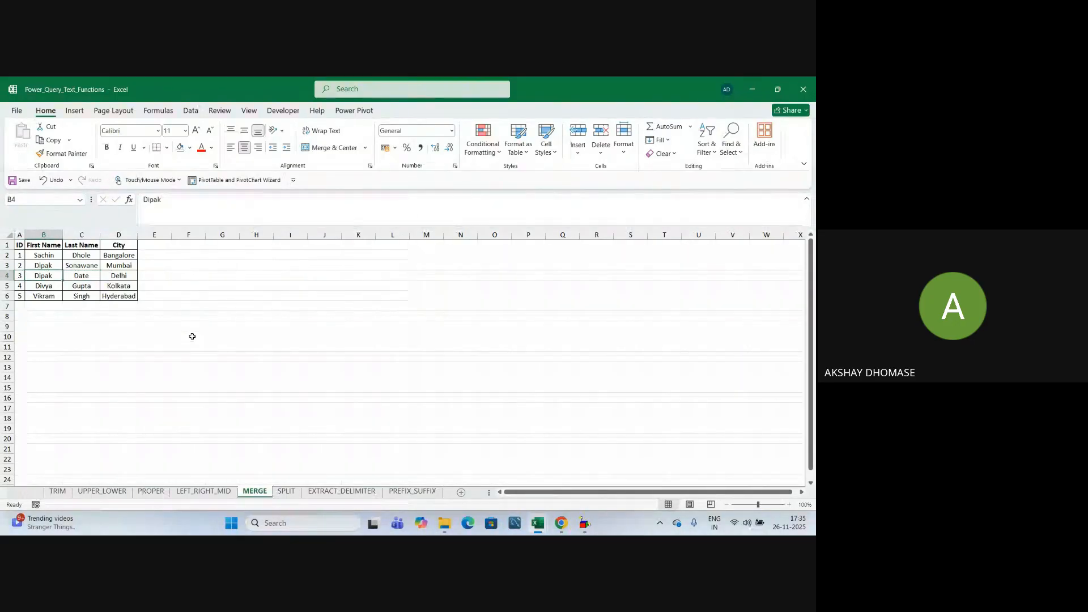
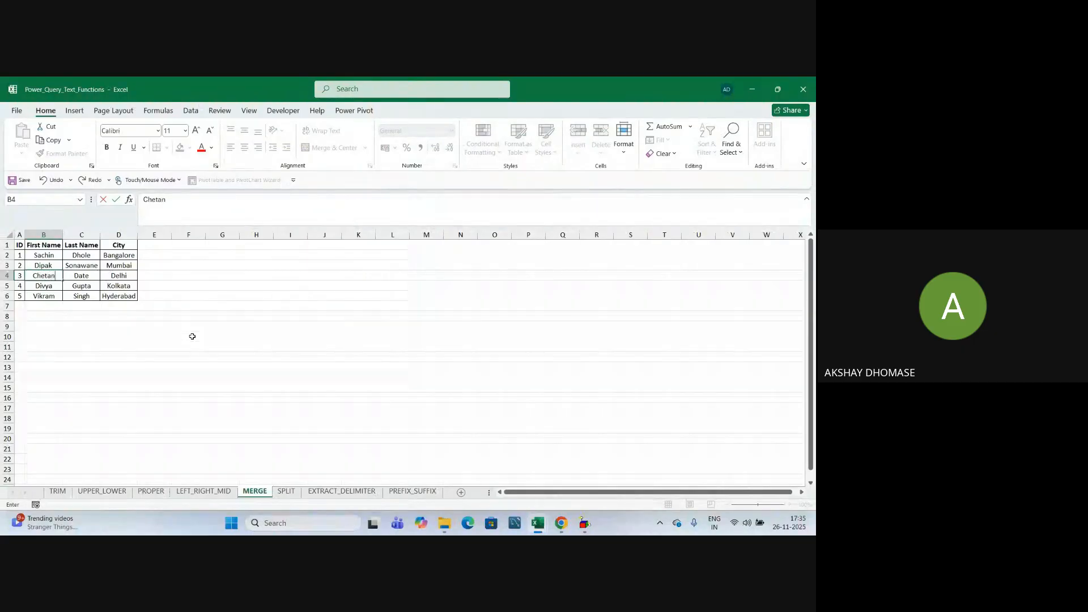
Type a new first and last name into B4:C4, then select the edited range B2:C4.
key(Right)
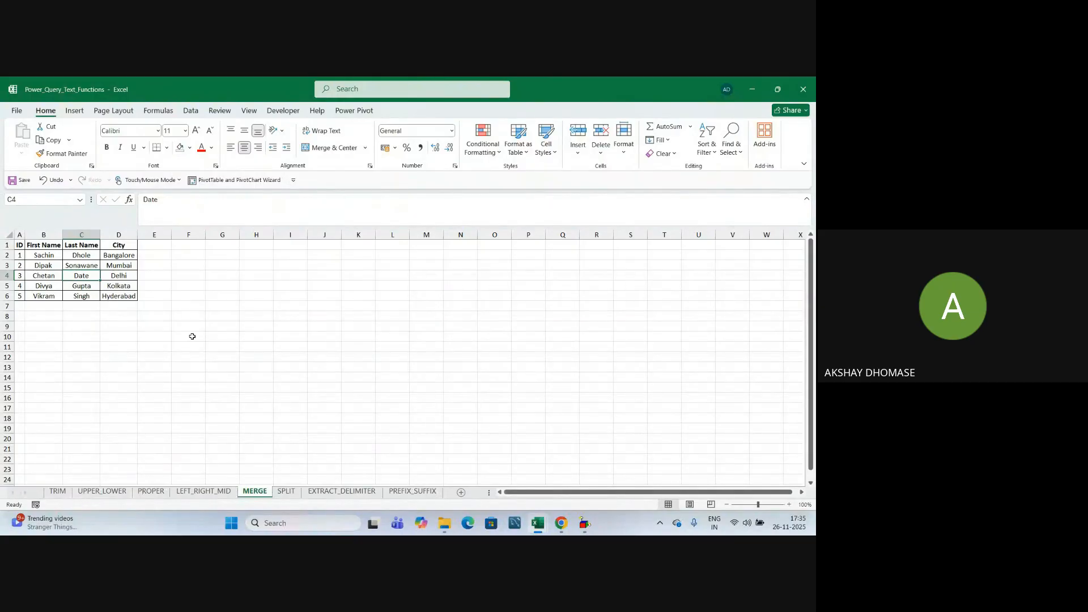
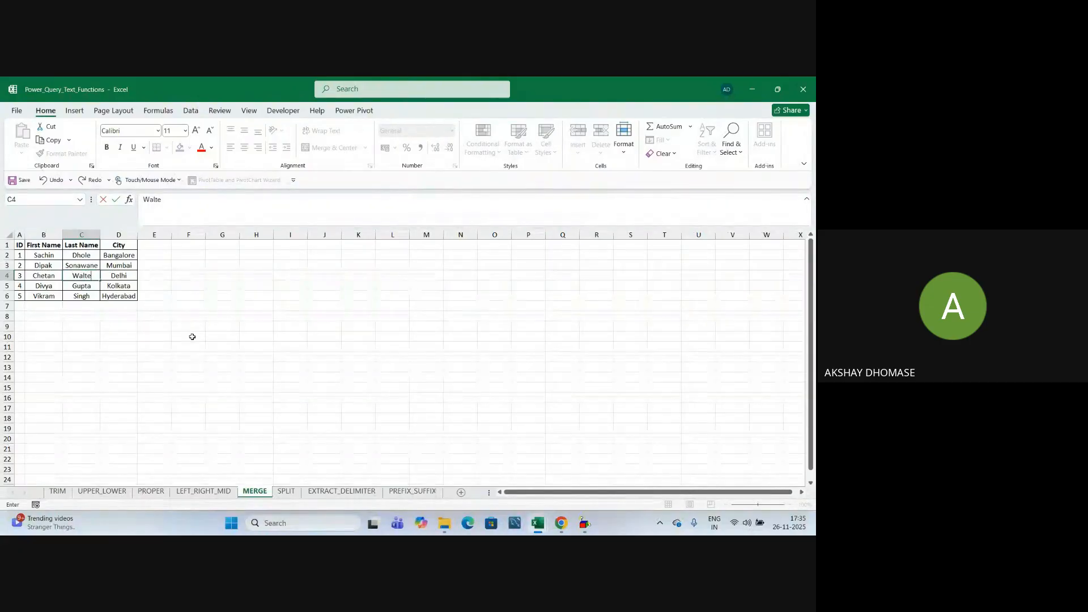
click(176, 375)
click(88, 277)
drag(44, 255, 91, 274)
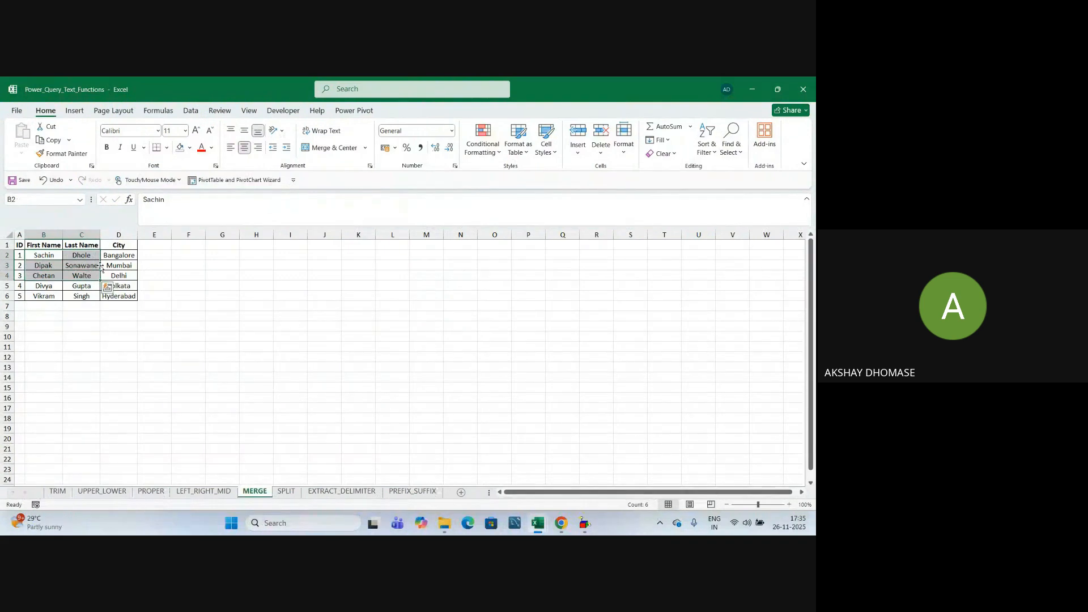
Fill the edited name cells B2:C4 with yellow.
click(190, 147)
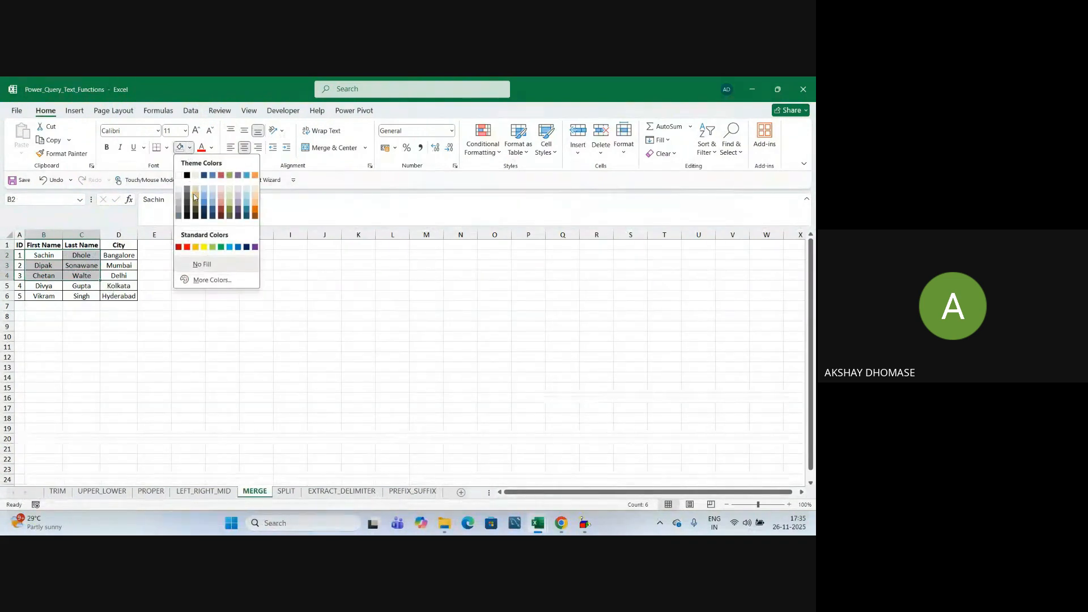
click(204, 248)
click(119, 418)
click(58, 272)
click(82, 267)
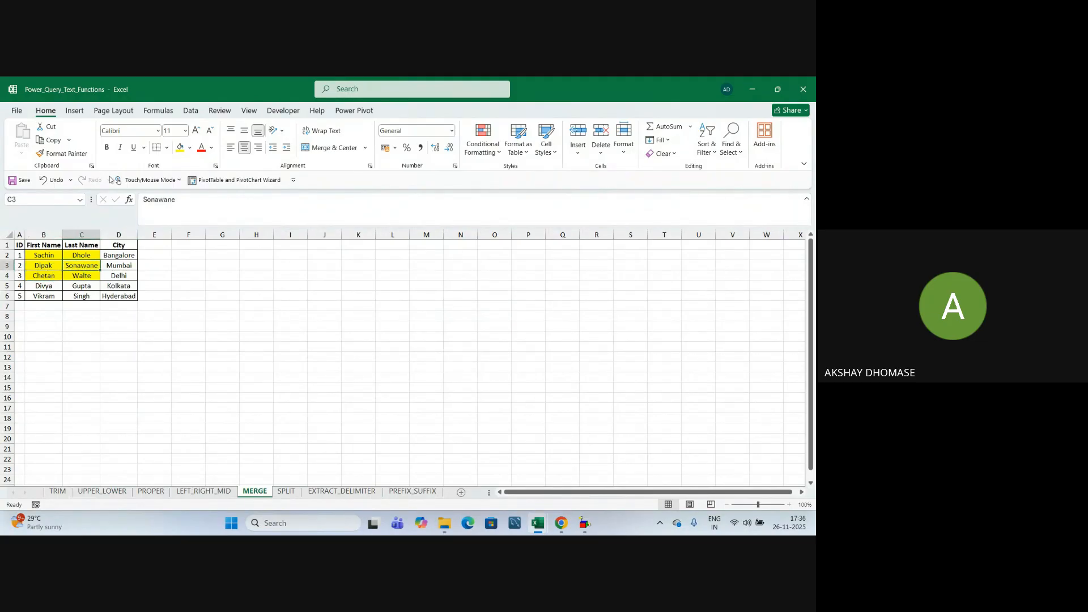
click(245, 376)
click(172, 319)
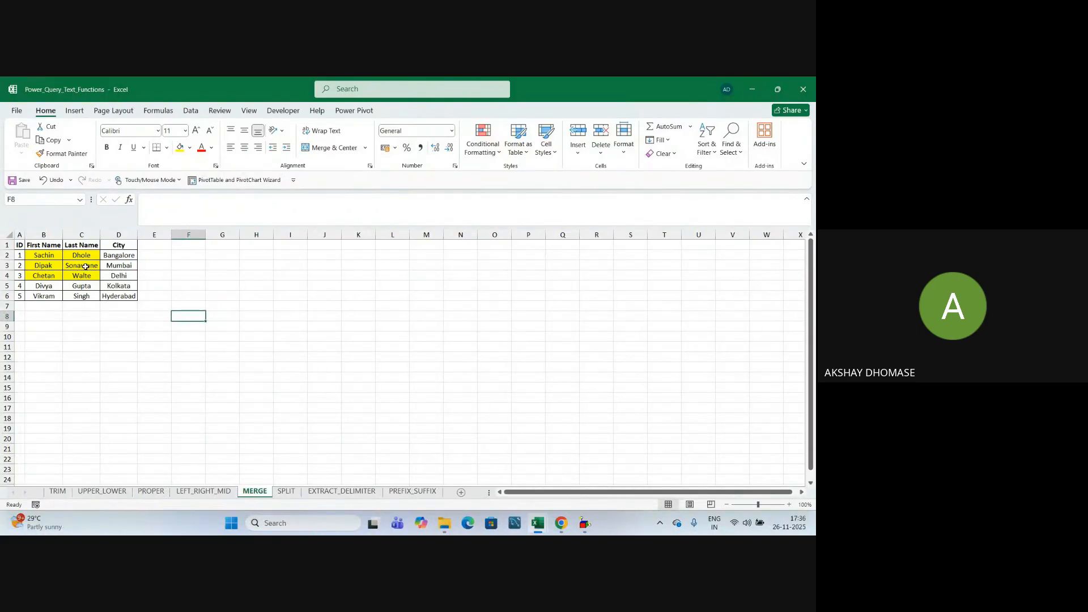
Close Power_Query_Text_Functions, returning to the Power BI Syllabus workbook.
drag(43, 255, 44, 276)
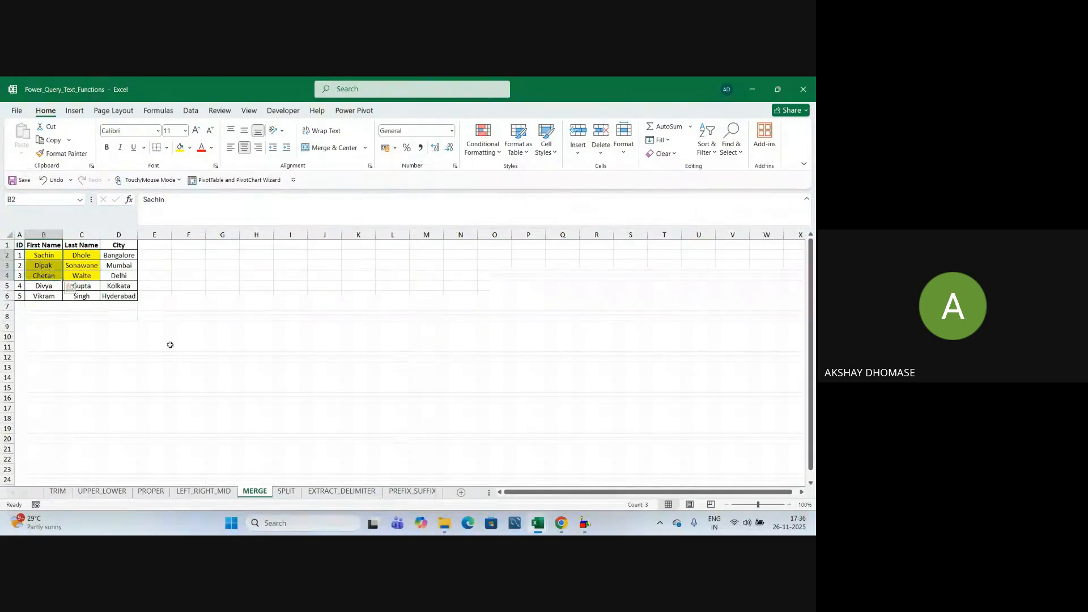
click(173, 363)
click(179, 326)
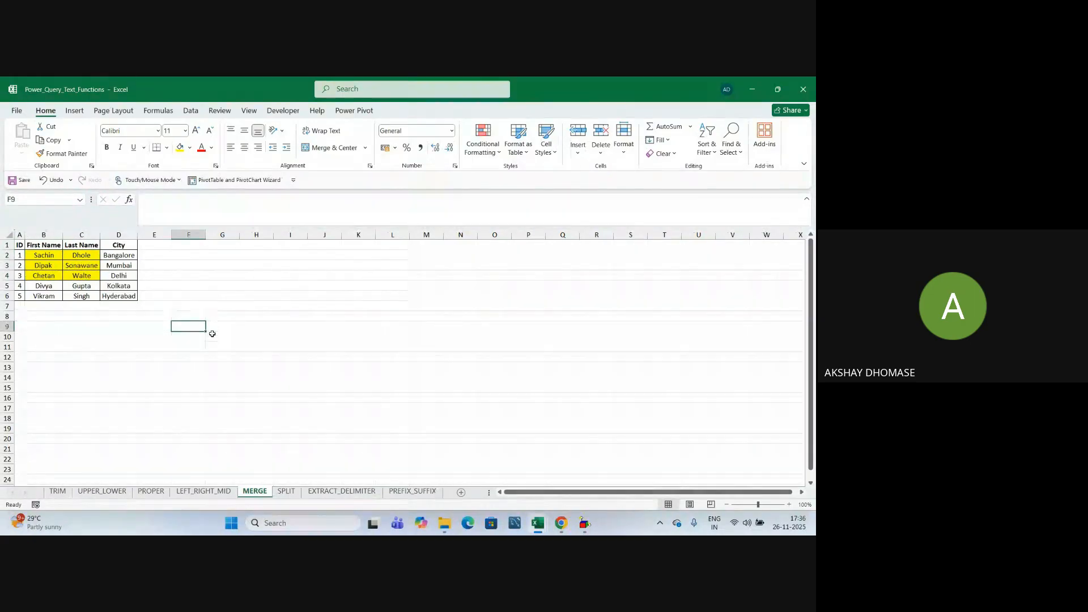
click(238, 370)
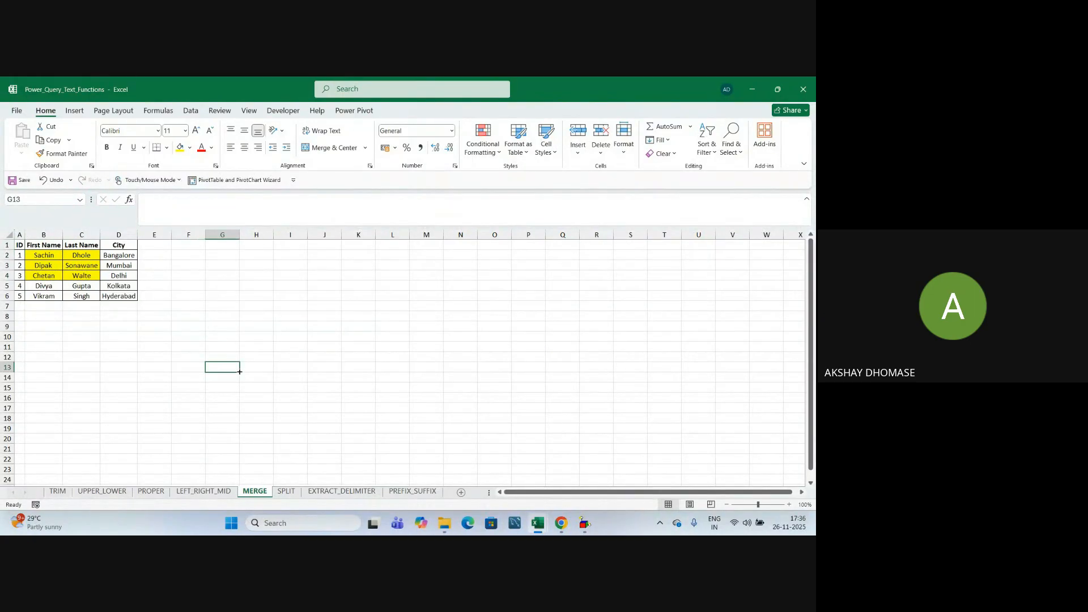
click(803, 89)
click(358, 309)
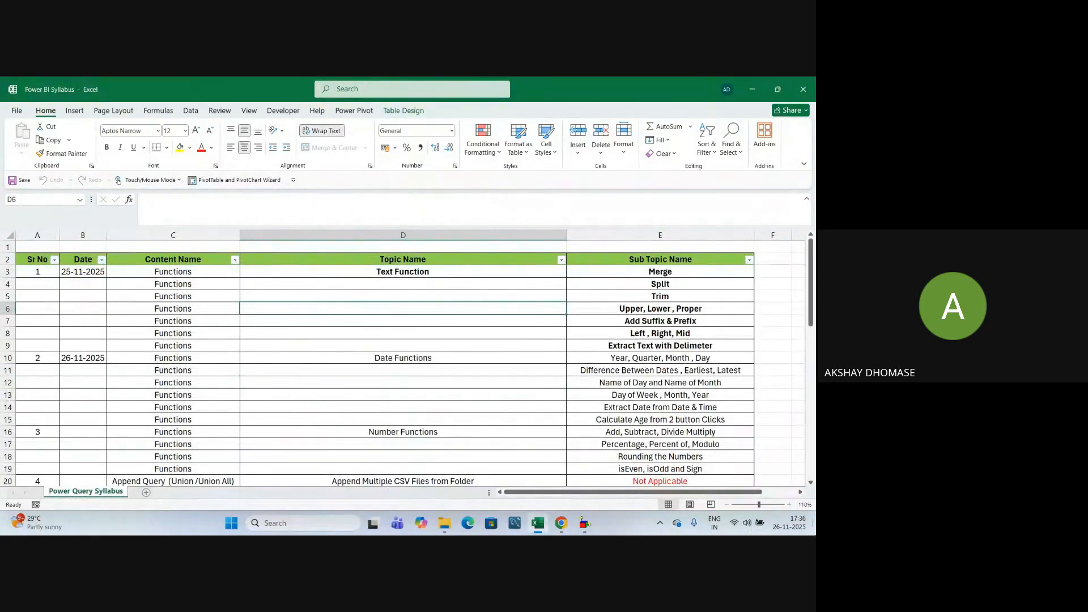
Reopen the saved Text Function Solution workbook from the Desktop folder listing.
key(alt+Tab)
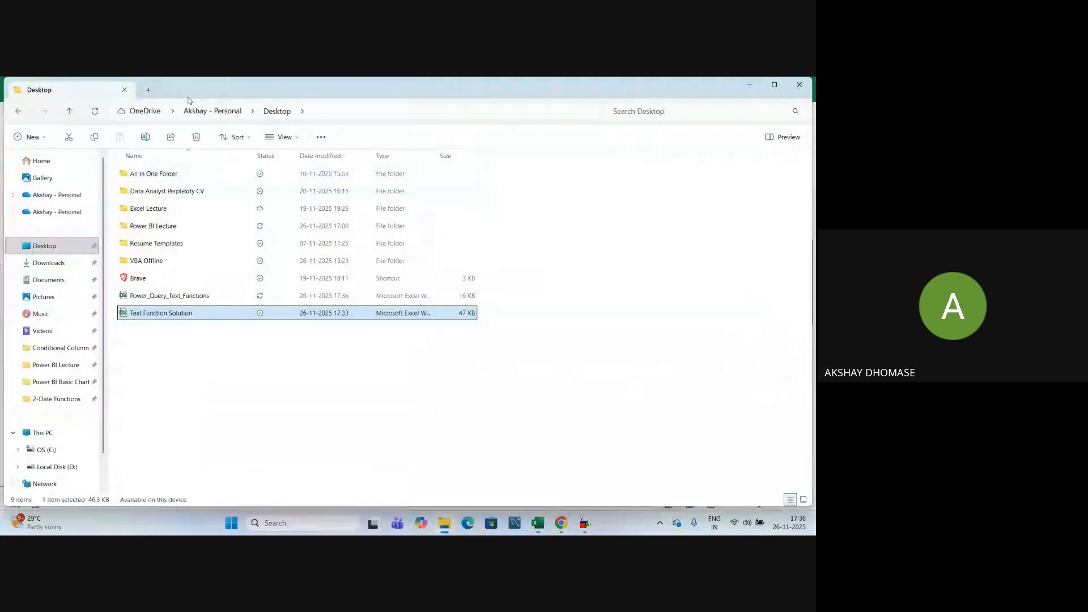
click(193, 350)
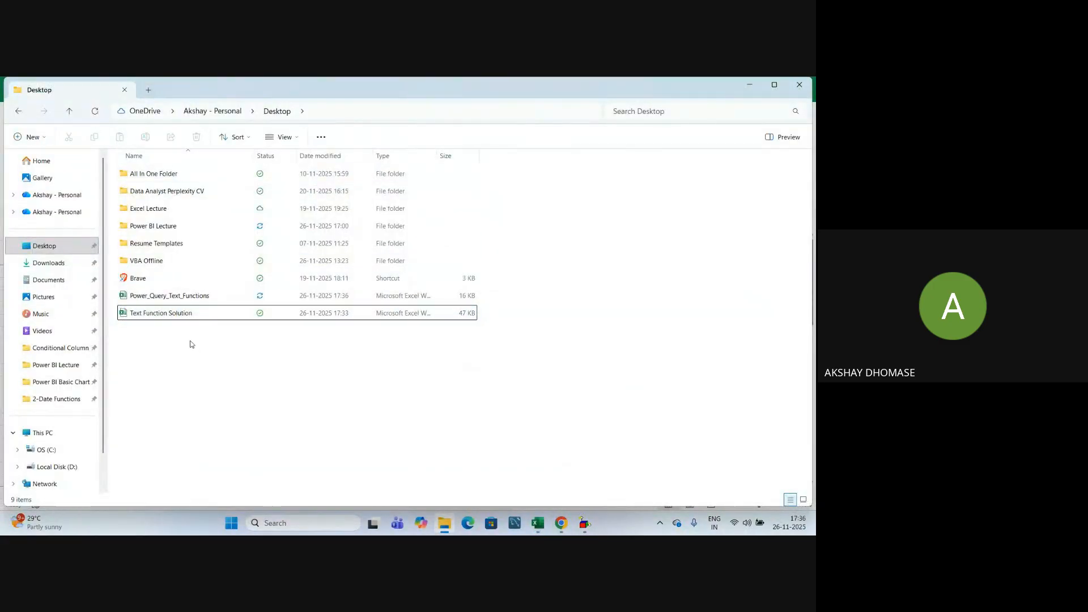
double_click(187, 316)
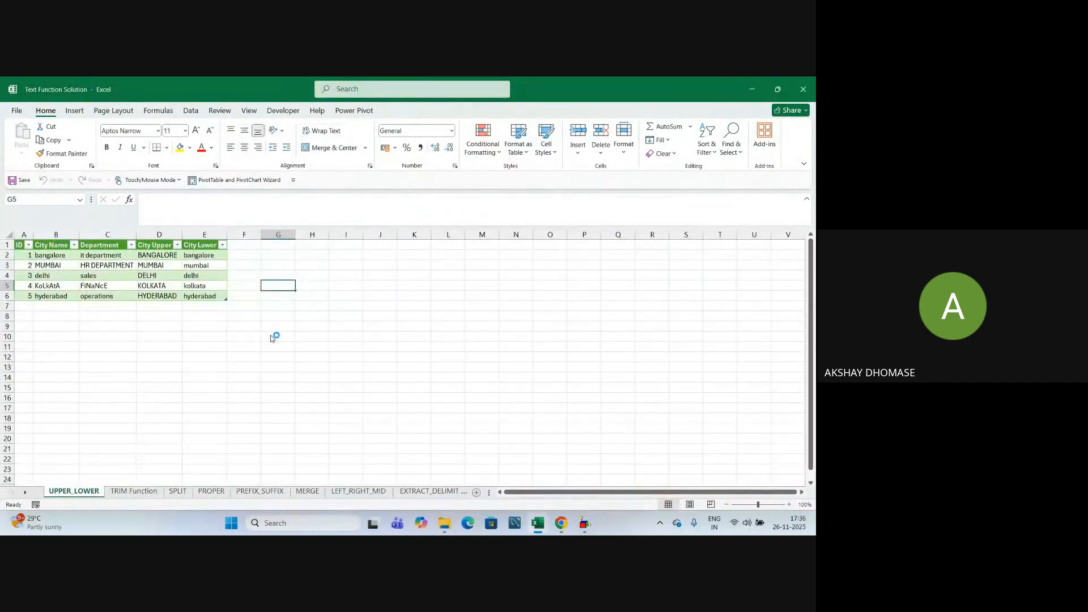
Switch to the MERGE sheet showing the table of combined full names.
click(270, 339)
click(307, 491)
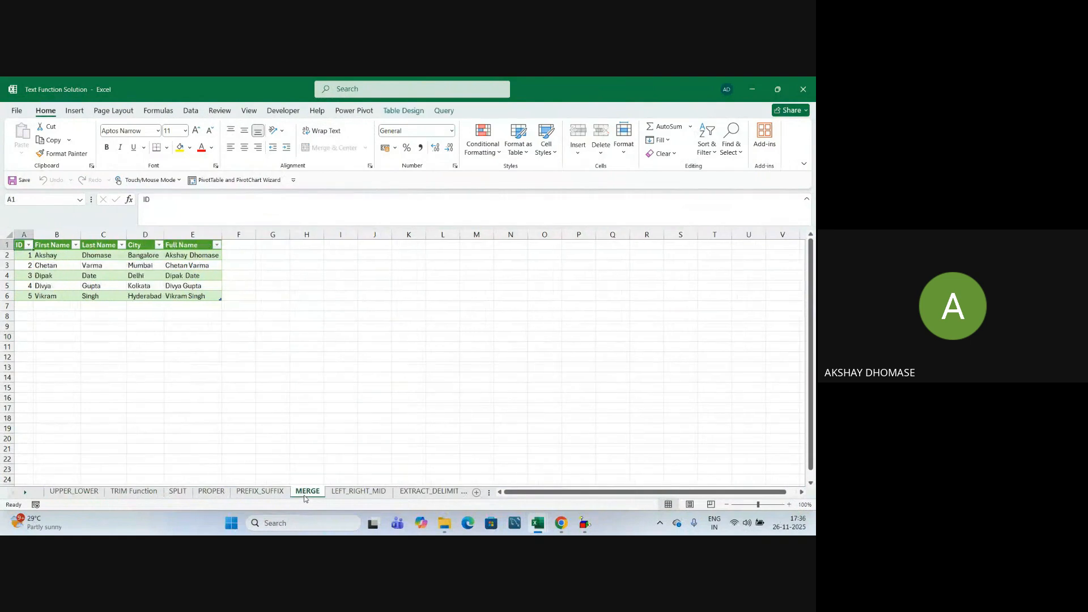
click(276, 395)
click(248, 323)
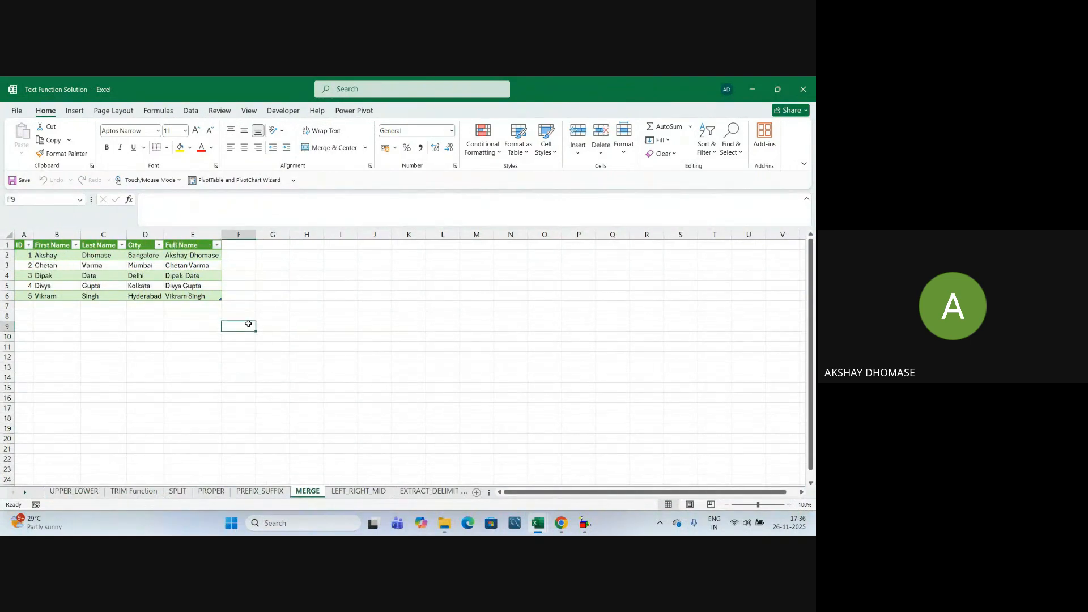
click(267, 343)
click(238, 326)
click(329, 336)
click(299, 366)
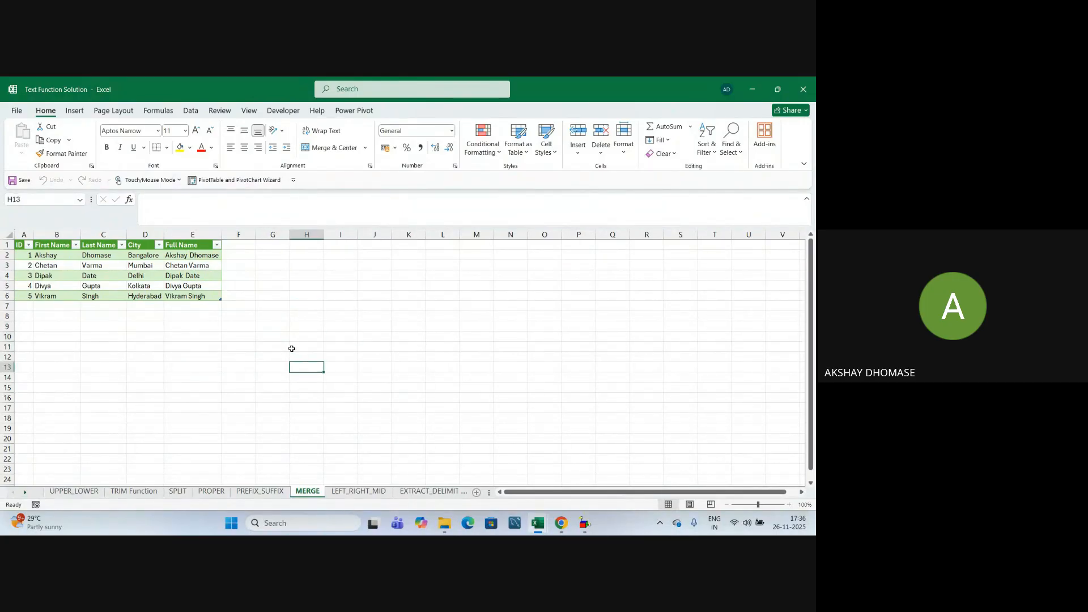
click(275, 332)
click(277, 307)
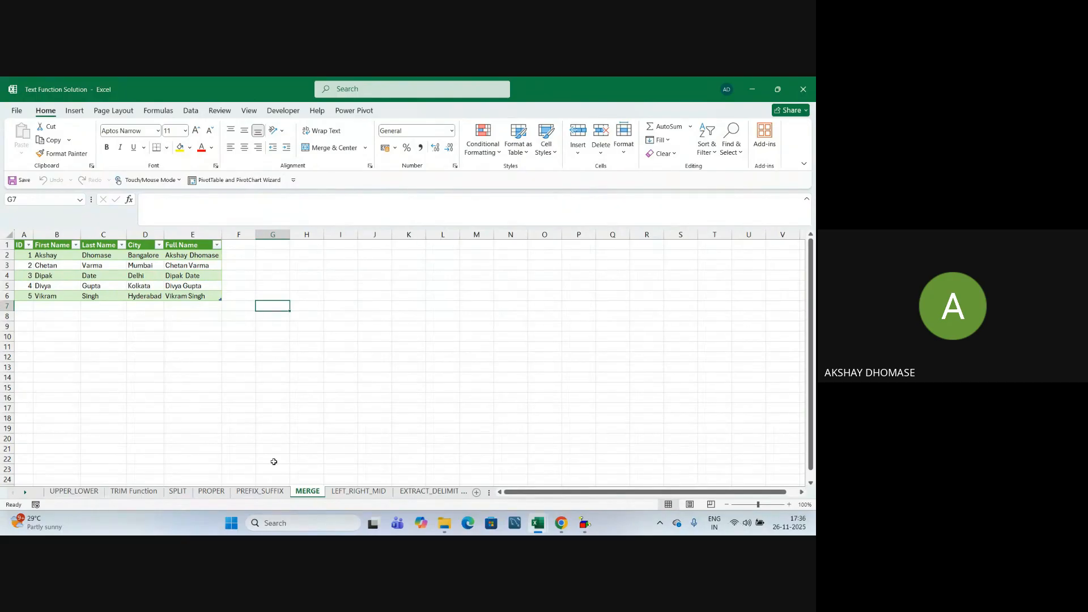
Check the last names Dhomase, Varma and Date in C2–C4 and bring up the table's Query commands.
click(52, 256)
click(86, 257)
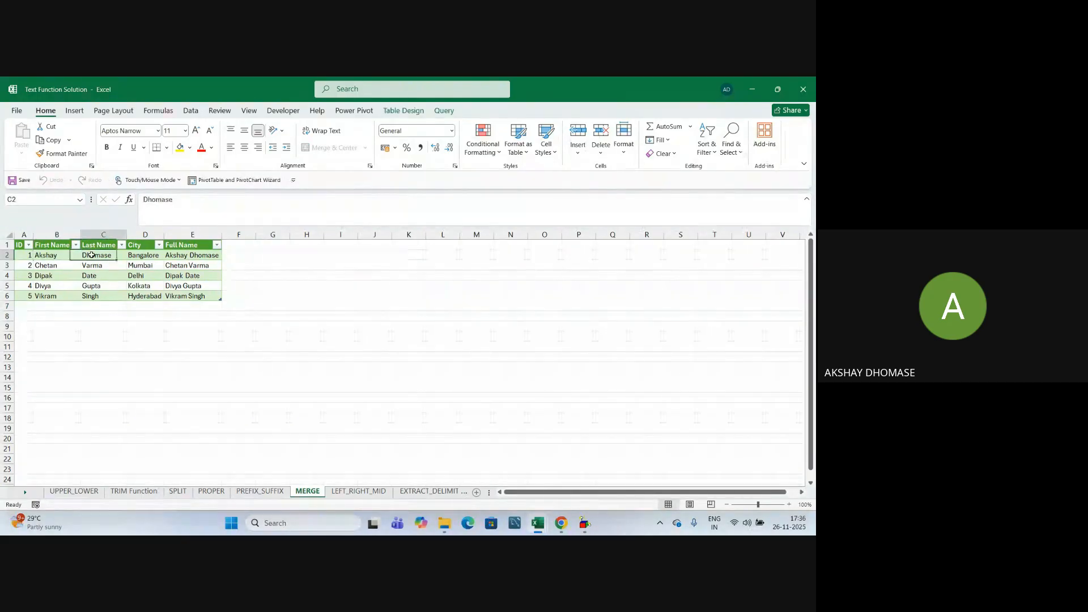
click(91, 266)
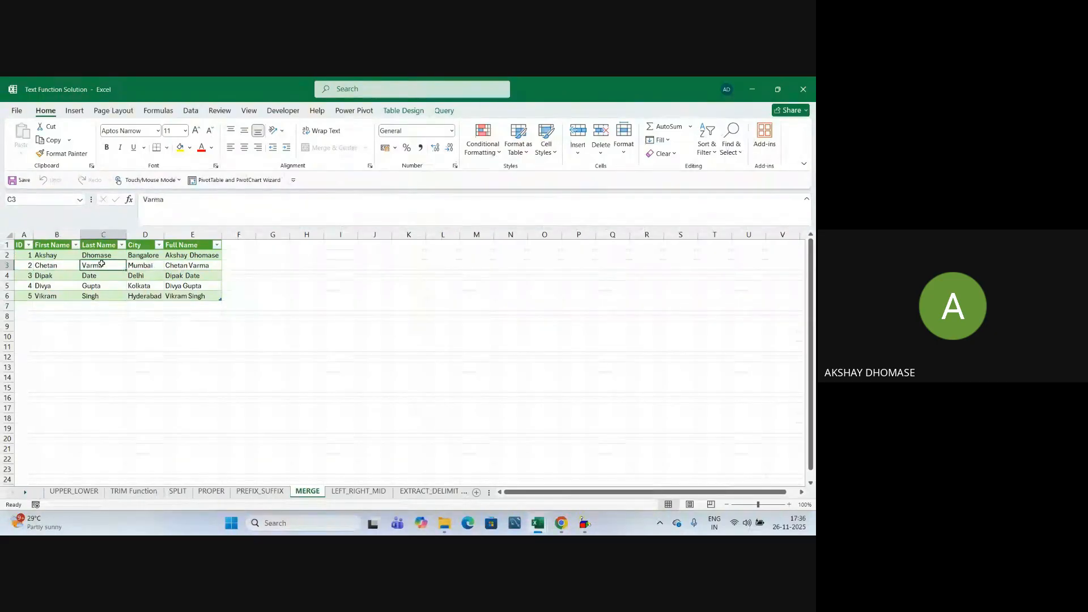
click(99, 275)
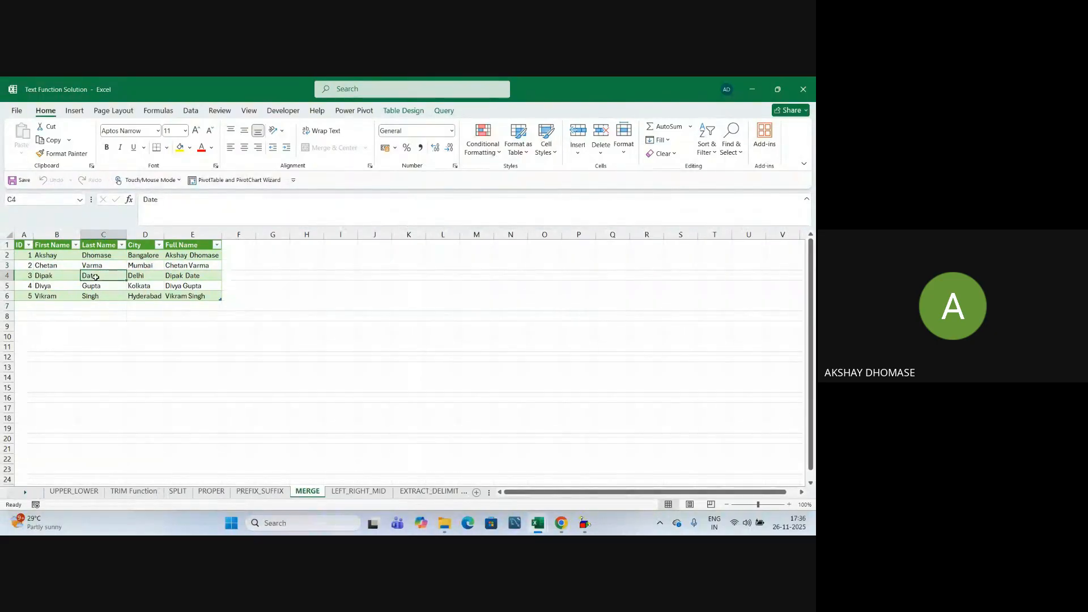
click(118, 354)
click(114, 277)
click(439, 112)
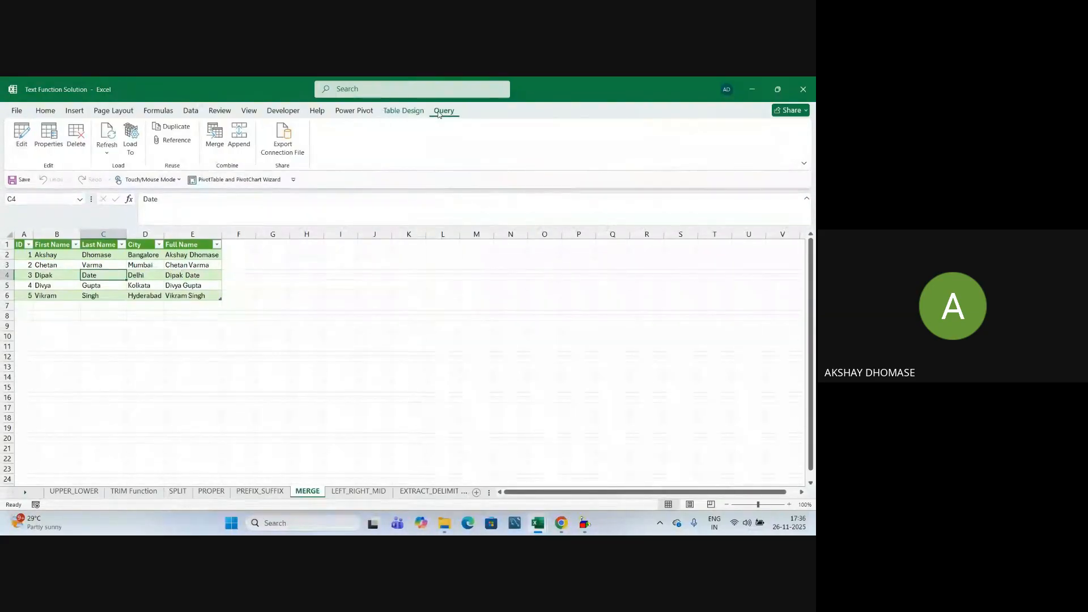
Refresh the MERGE query so it pulls in the edited source names.
click(106, 149)
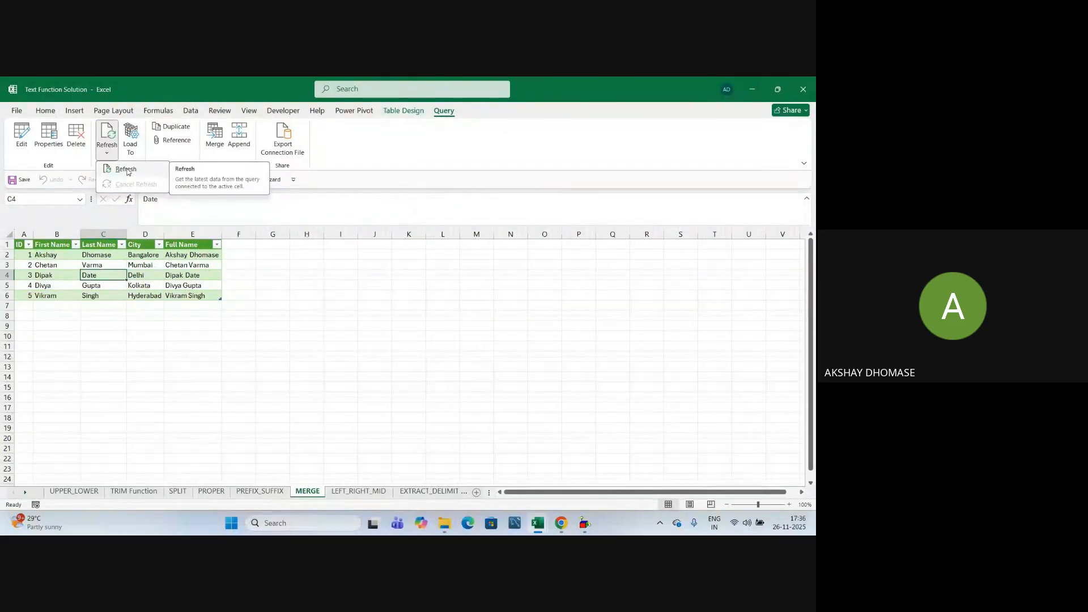
click(126, 170)
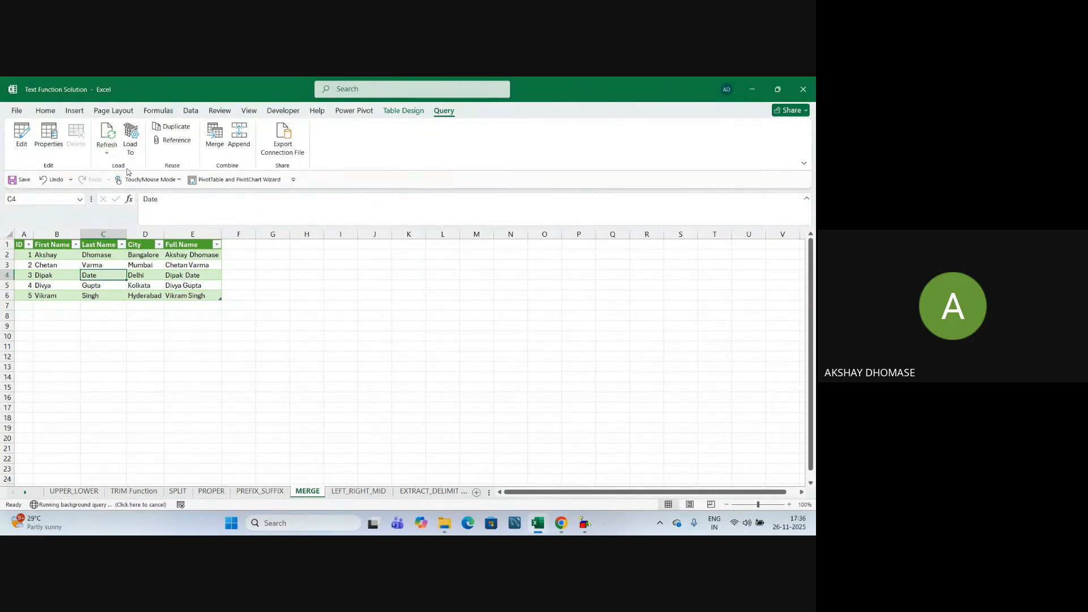
click(275, 338)
click(59, 257)
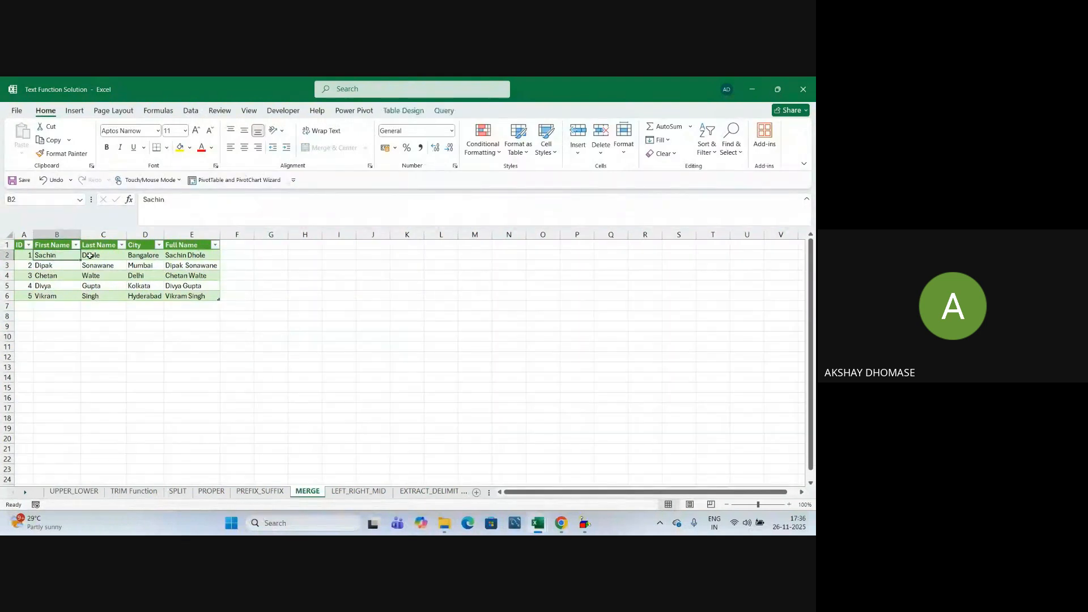
click(89, 256)
click(53, 255)
click(94, 254)
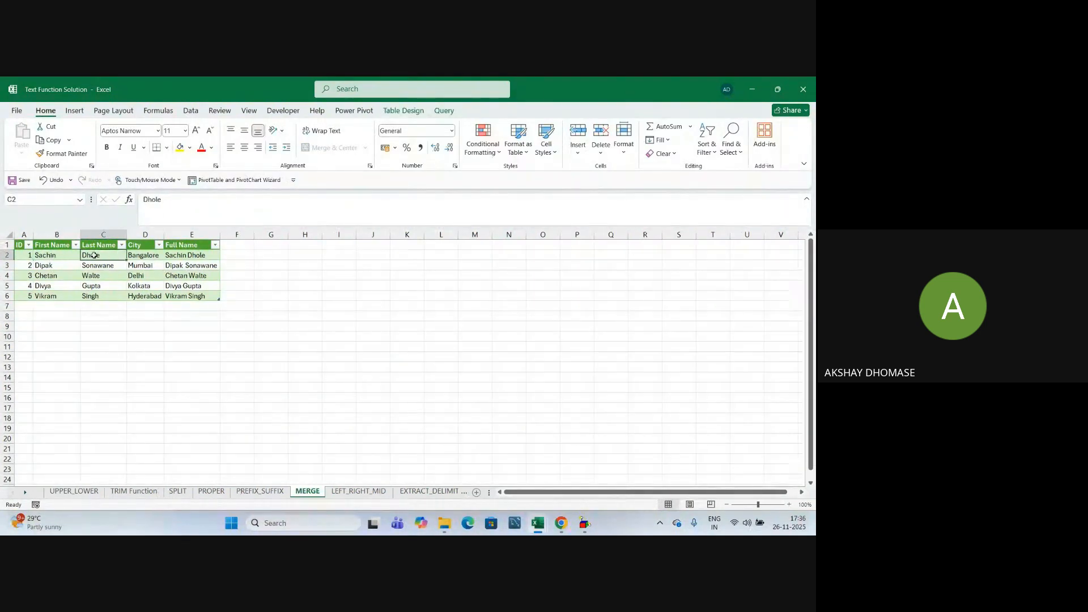
click(48, 268)
click(95, 268)
click(54, 276)
click(89, 277)
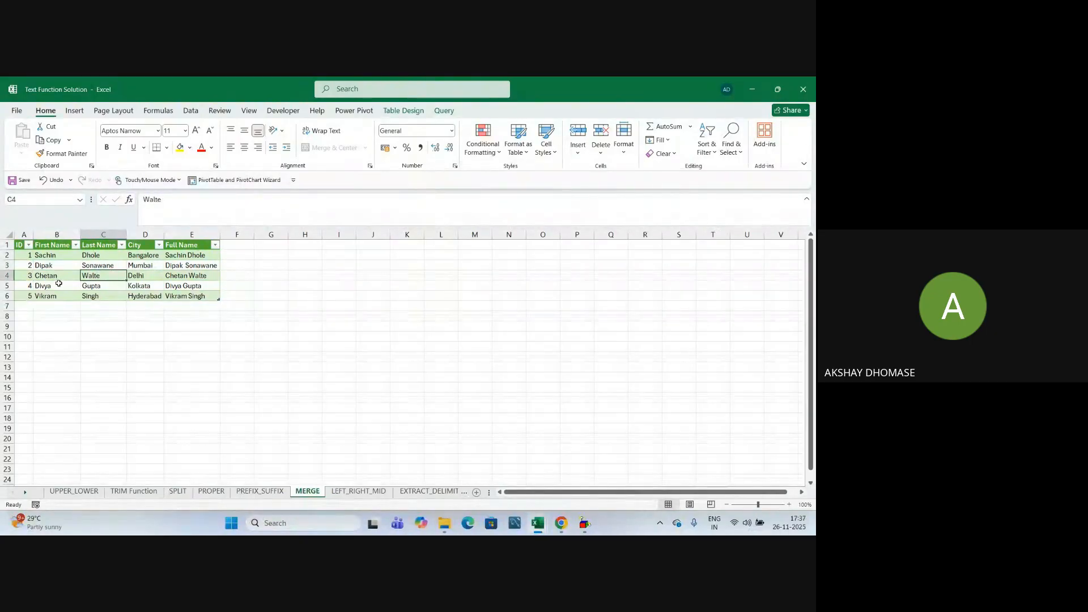
drag(53, 256, 99, 278)
click(102, 316)
click(49, 259)
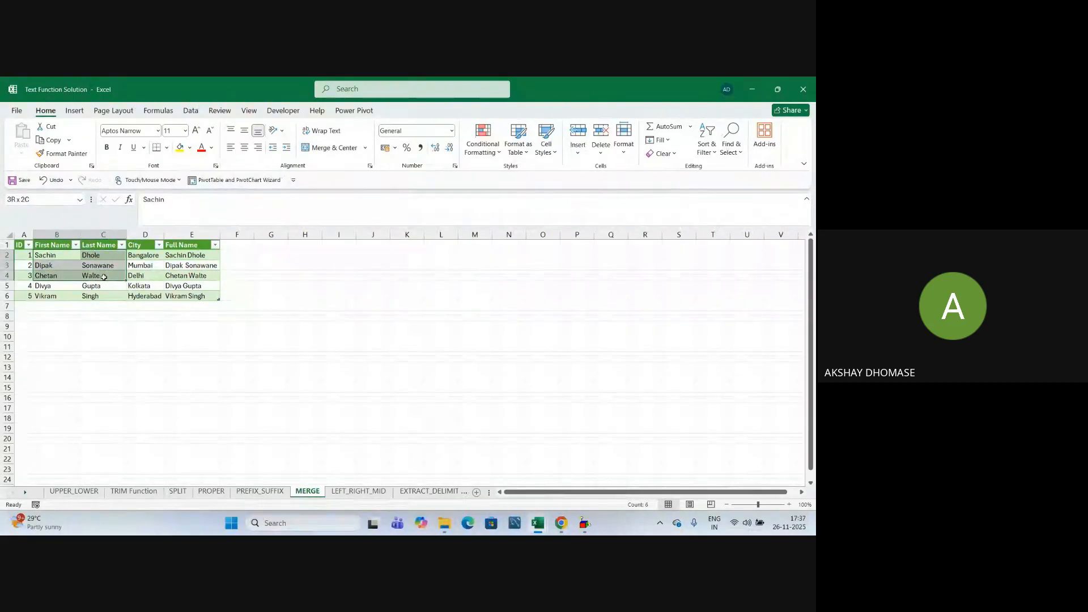
click(145, 336)
drag(175, 256, 176, 272)
click(180, 336)
click(179, 357)
click(187, 265)
click(51, 256)
click(91, 257)
click(186, 257)
click(51, 266)
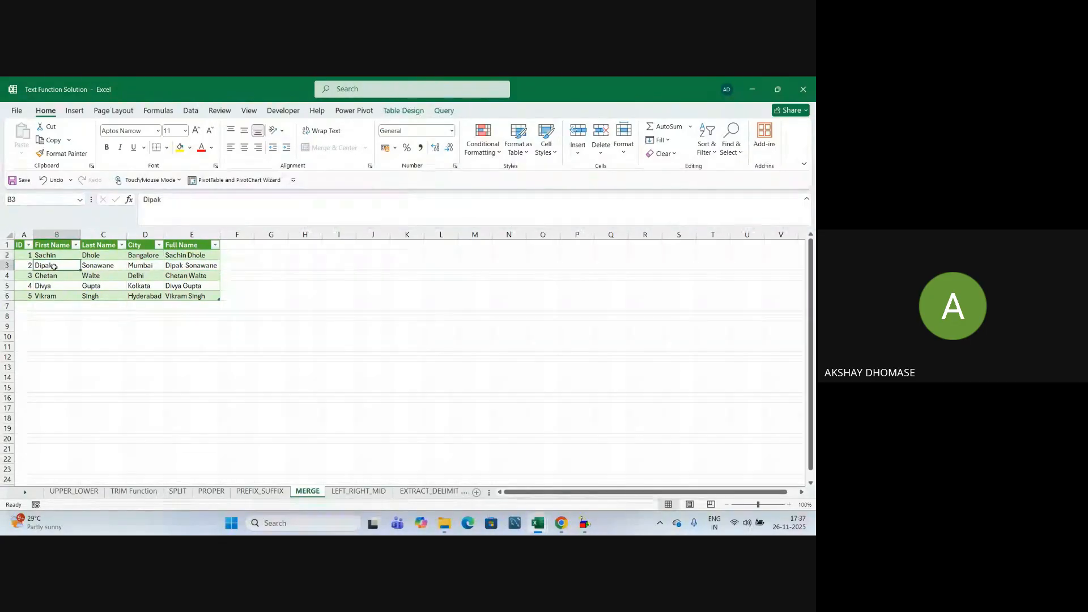
click(94, 265)
click(187, 265)
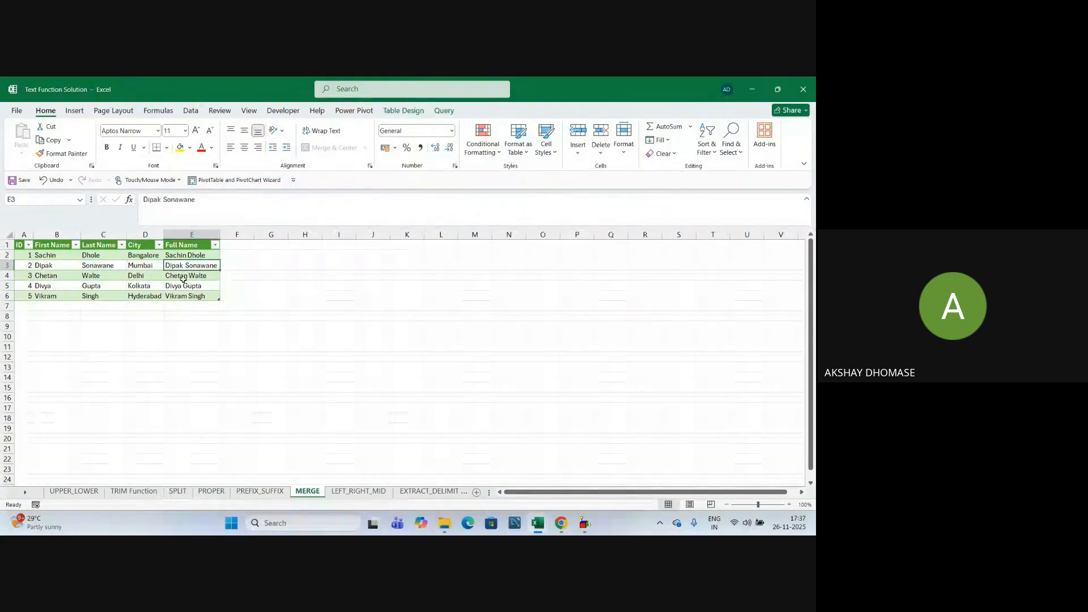
click(51, 276)
click(91, 276)
click(186, 277)
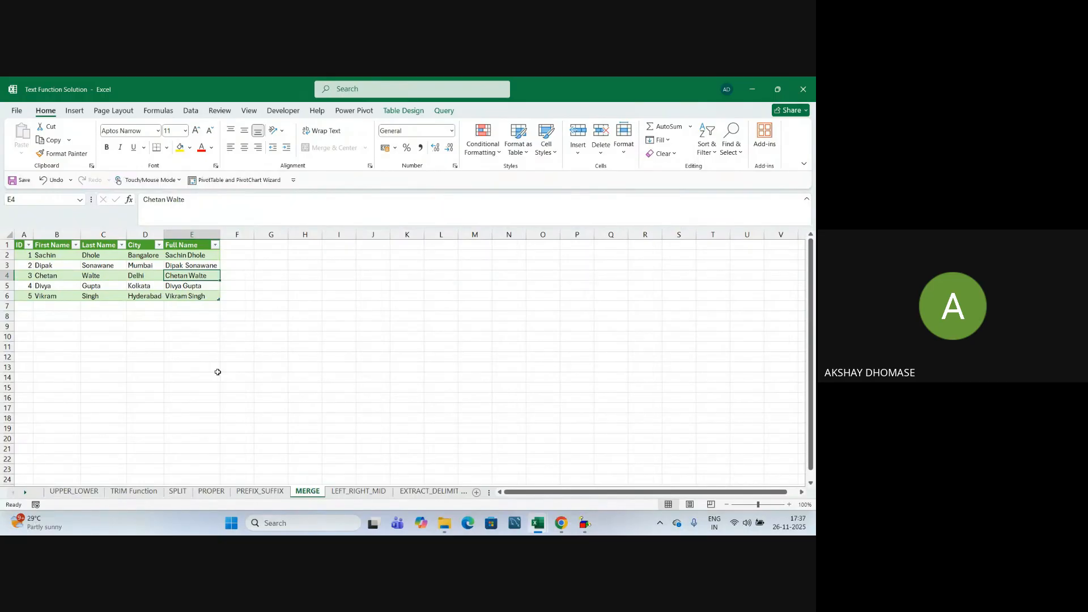
click(55, 256)
drag(55, 257, 193, 464)
click(281, 397)
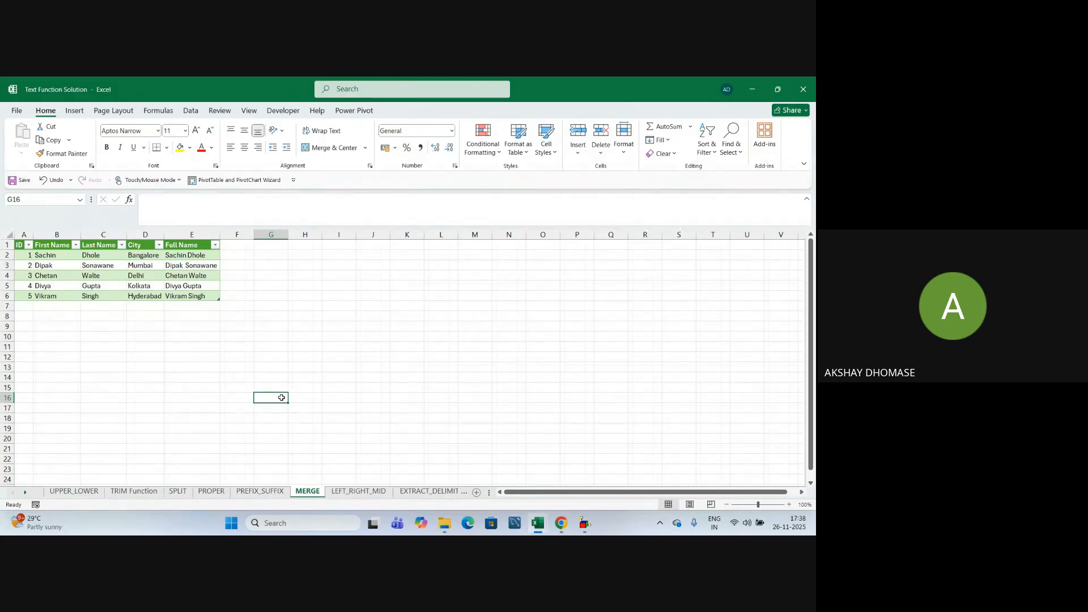
Leave Excel and bring the Chrome Google Meet presentation window to the front with Alt+Tab.
click(310, 357)
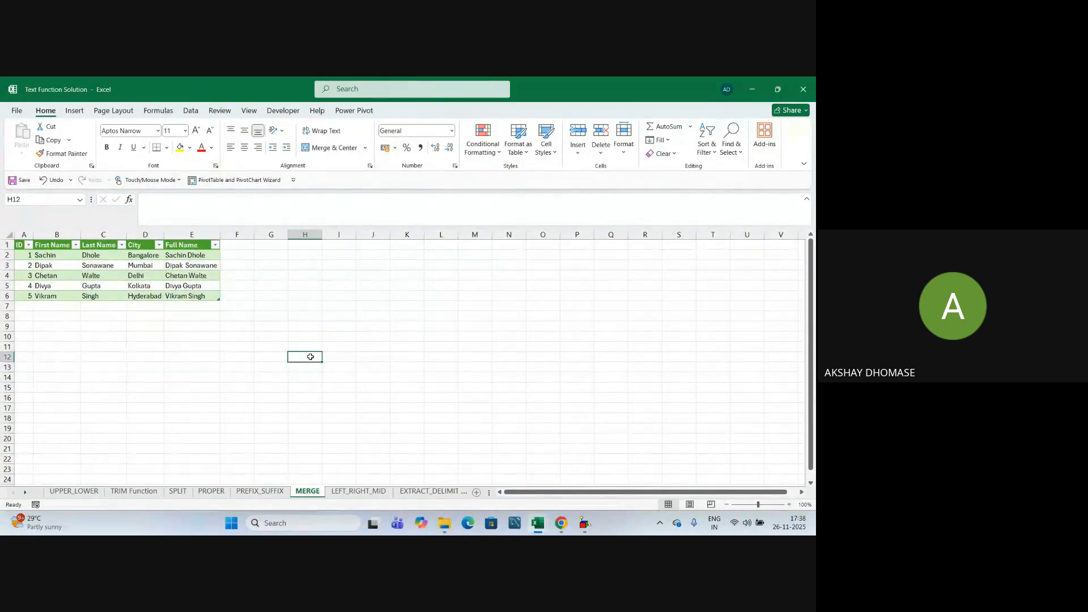
click(316, 334)
click(308, 308)
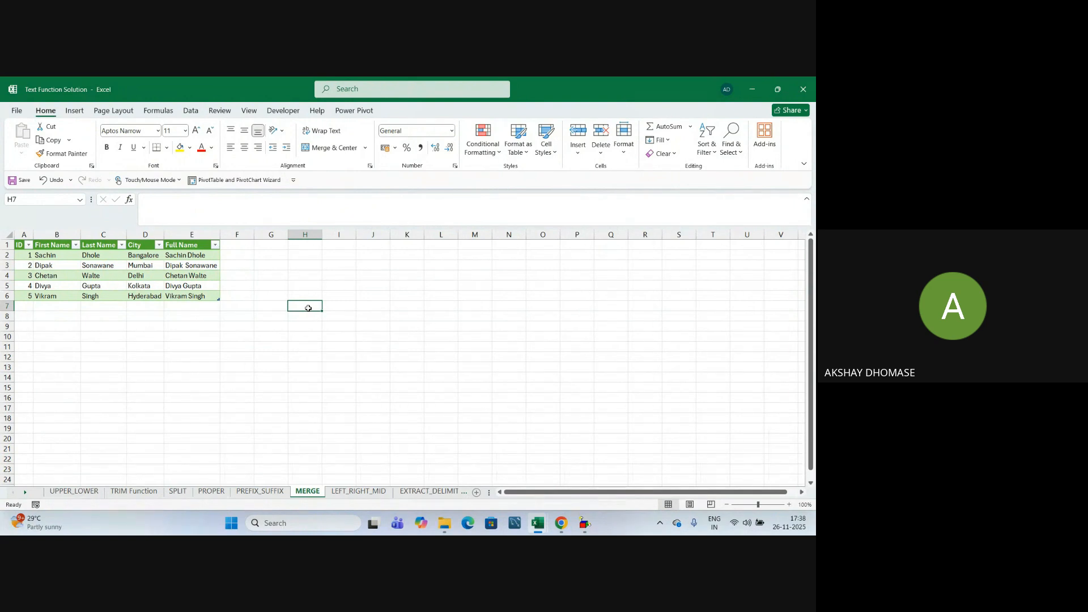
key(alt+Tab)
key(alt+Tab)
key(alt+Tab)
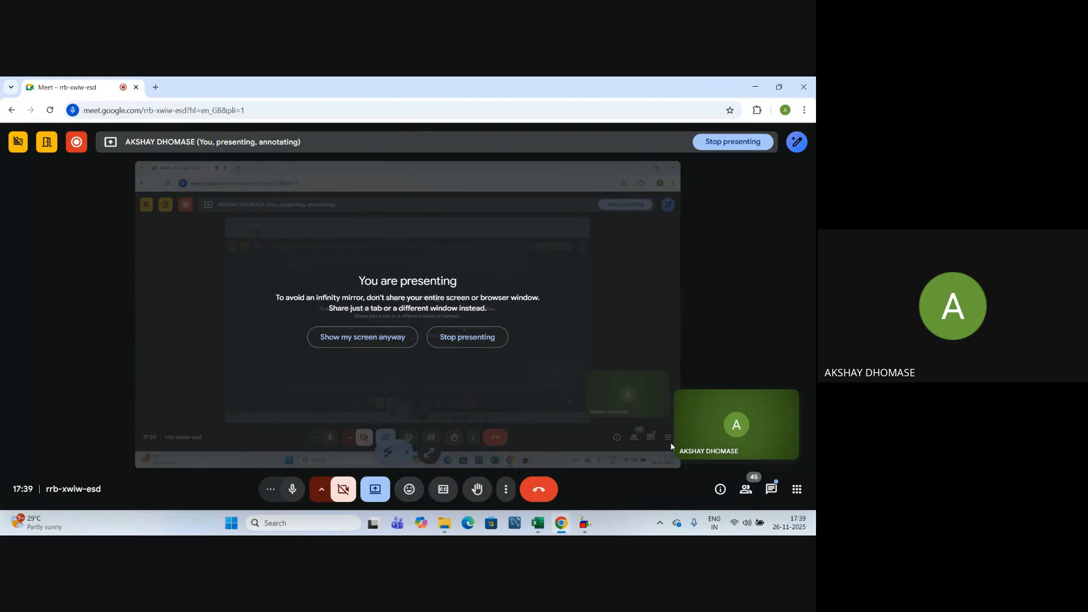
Show the meeting's participant list and scroll through it.
click(745, 496)
scroll(702, 392, down, 5)
scroll(702, 387, down, 10)
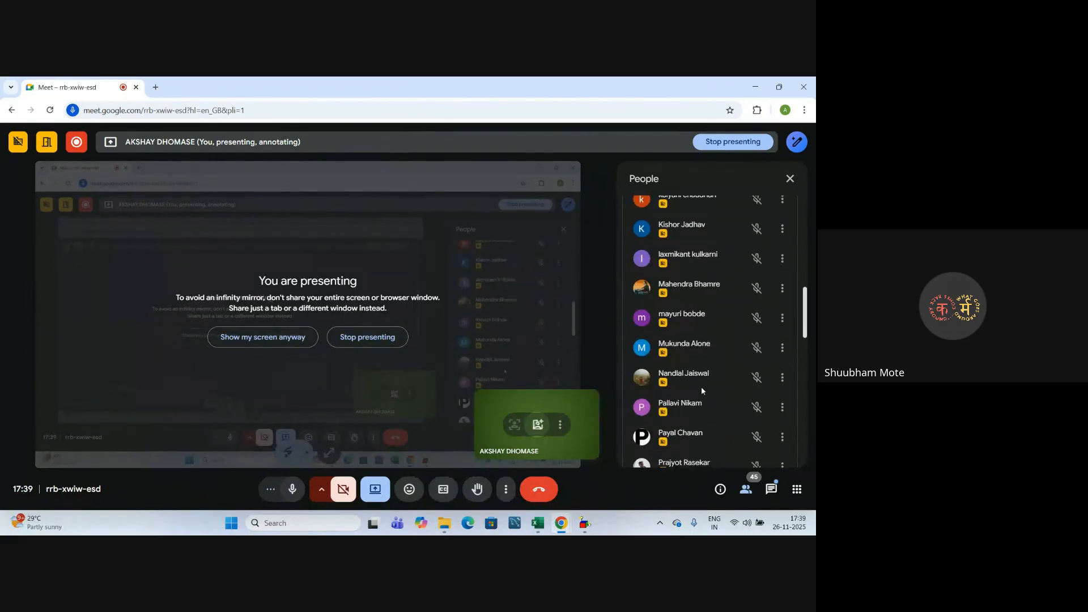
scroll(679, 357, up, 6)
scroll(680, 357, up, 4)
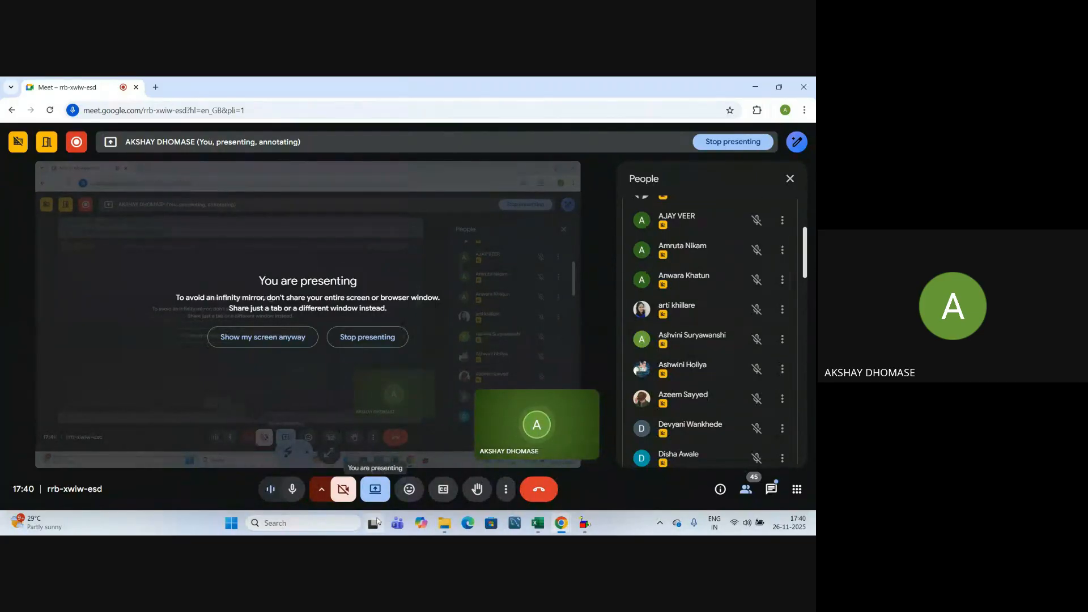
Leave the Google Meet call.
mouse_move(374, 518)
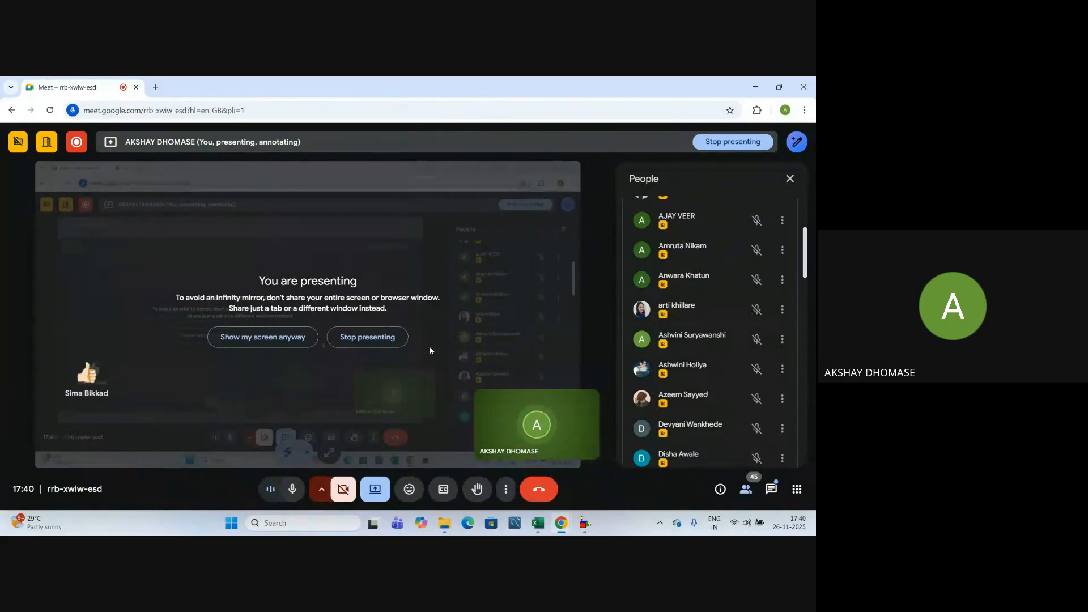
mouse_move(489, 400)
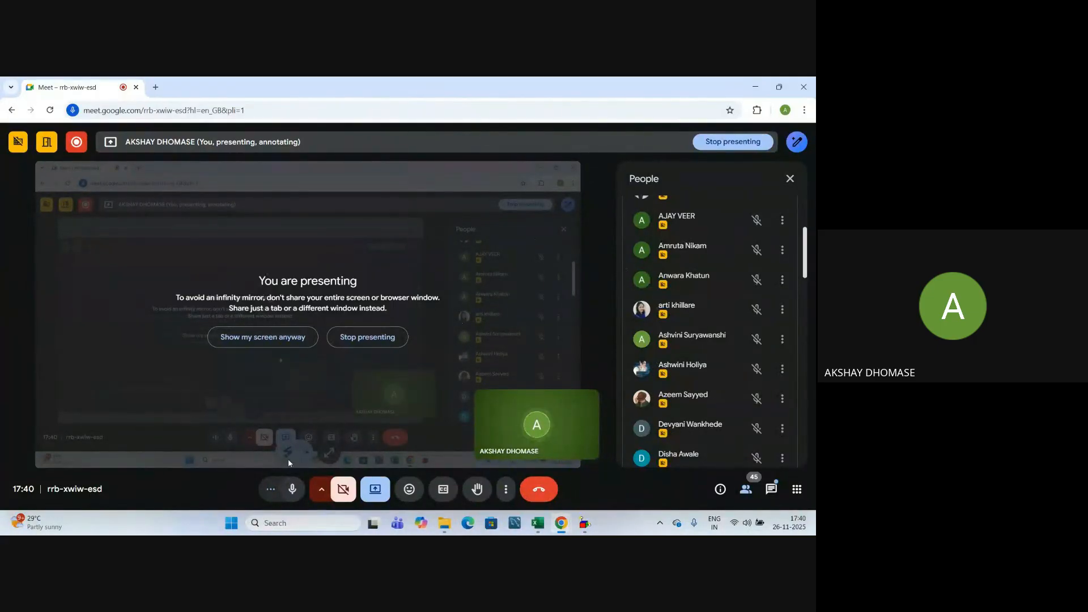
click(535, 492)
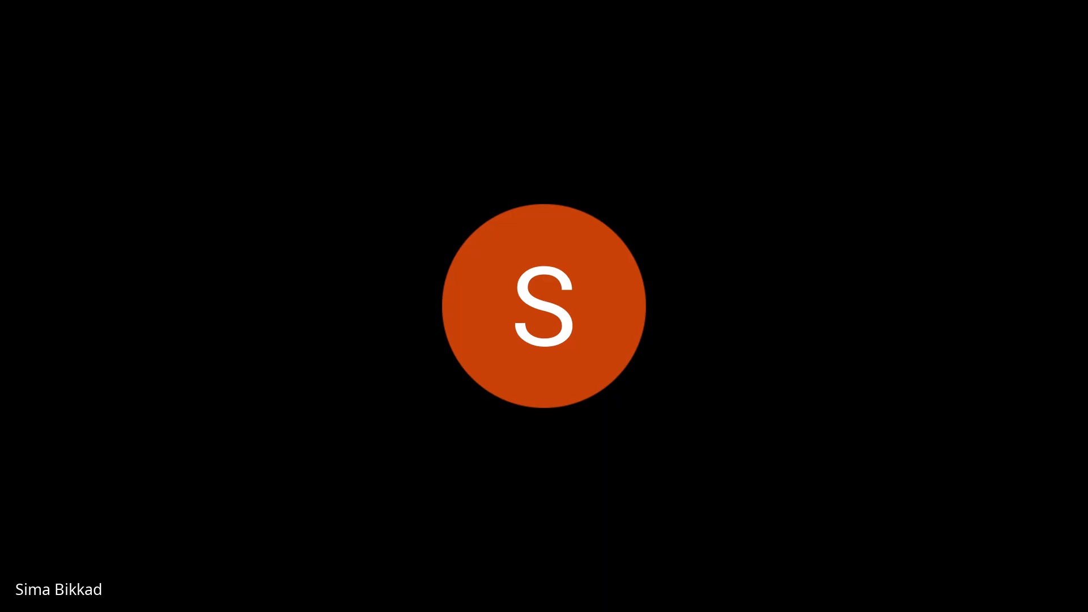
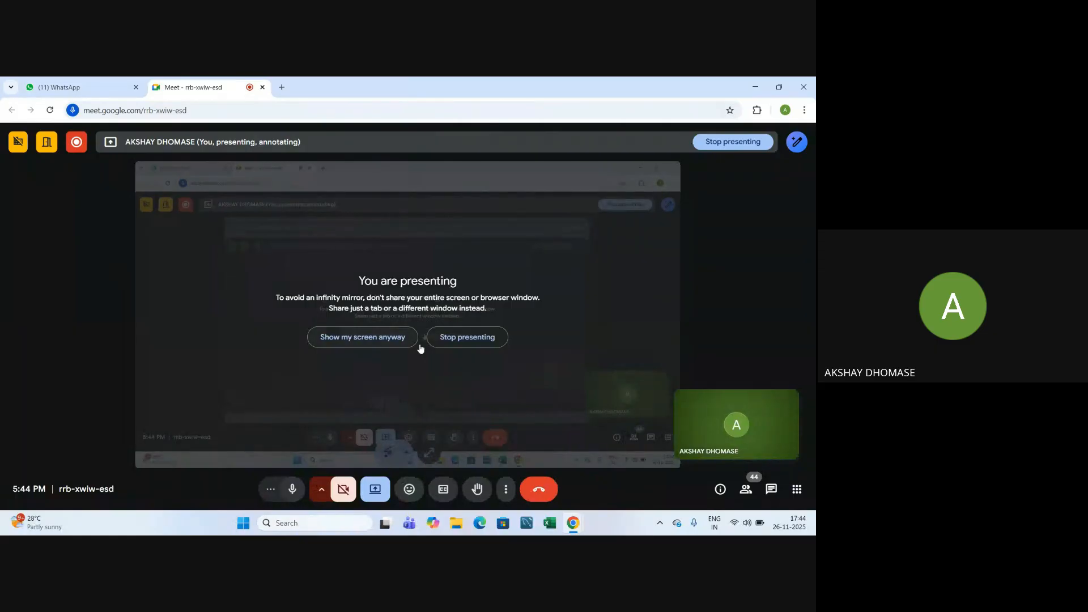
Mute the microphone, dismiss the heavy system load notice, then unmute.
click(293, 490)
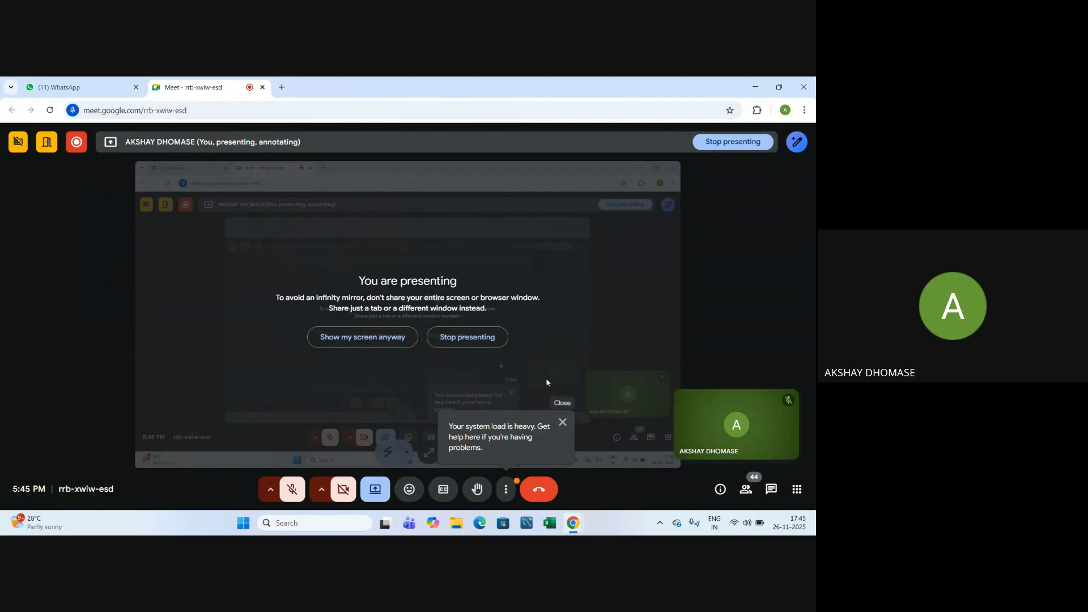
click(563, 422)
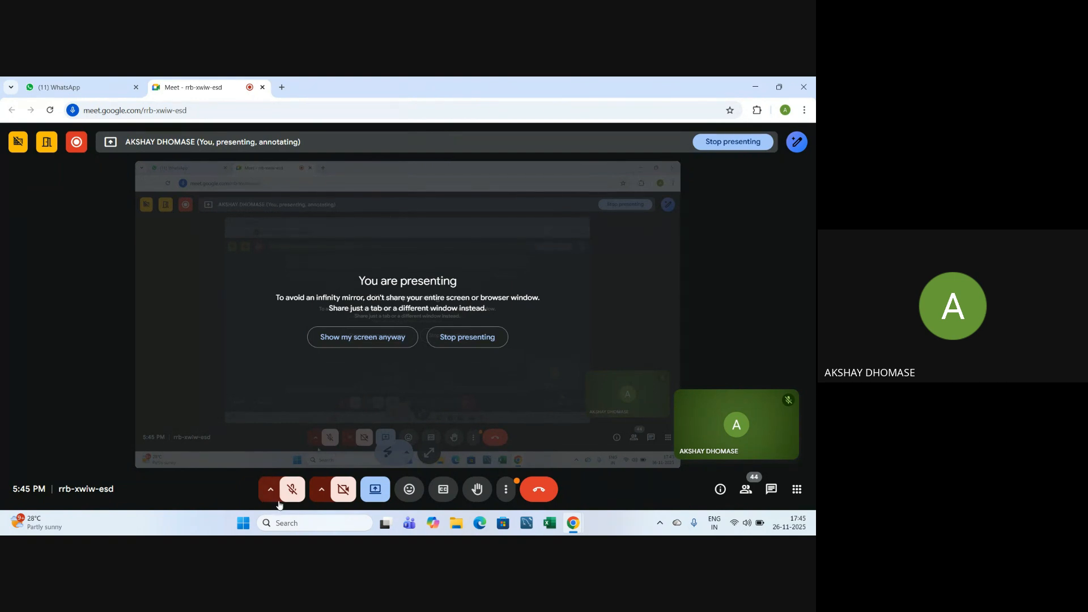
click(292, 489)
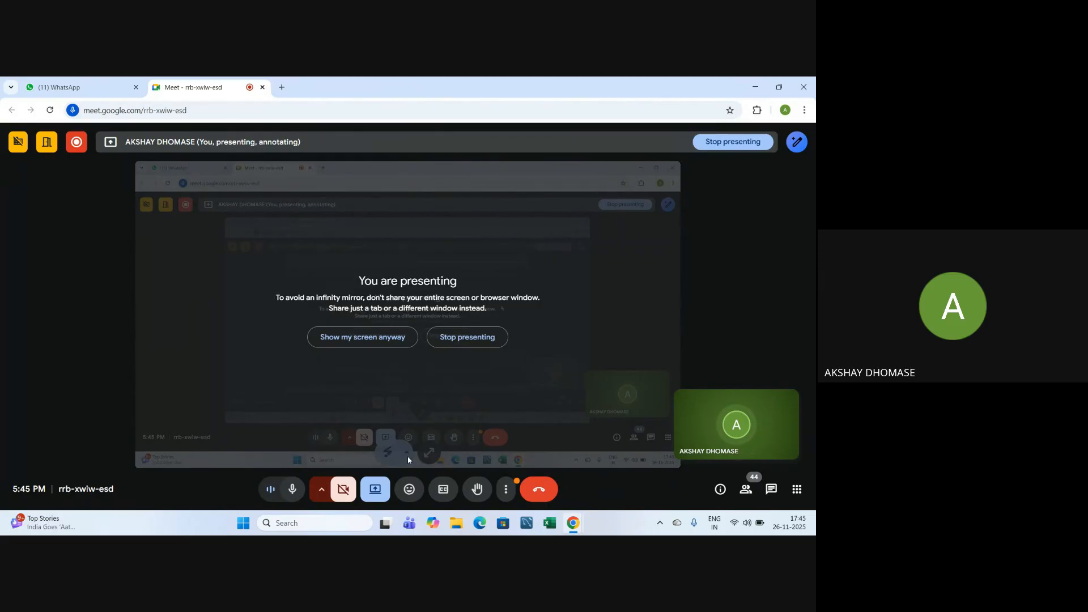
Open the Text Function Solution workbook from the Desktop folder in File Explorer.
click(458, 524)
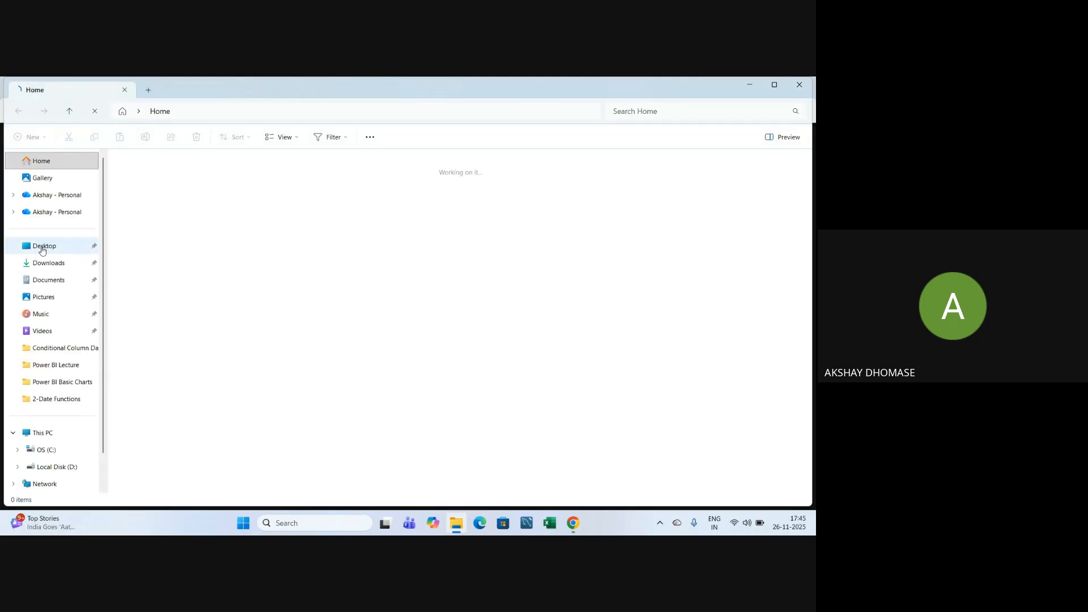
click(42, 250)
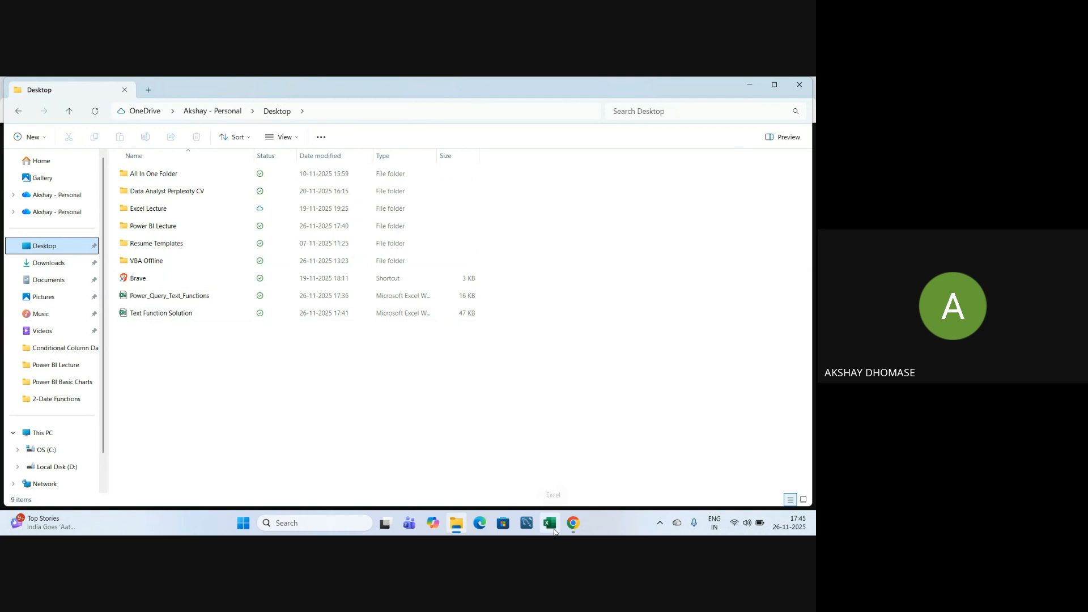
mouse_move(573, 523)
click(531, 463)
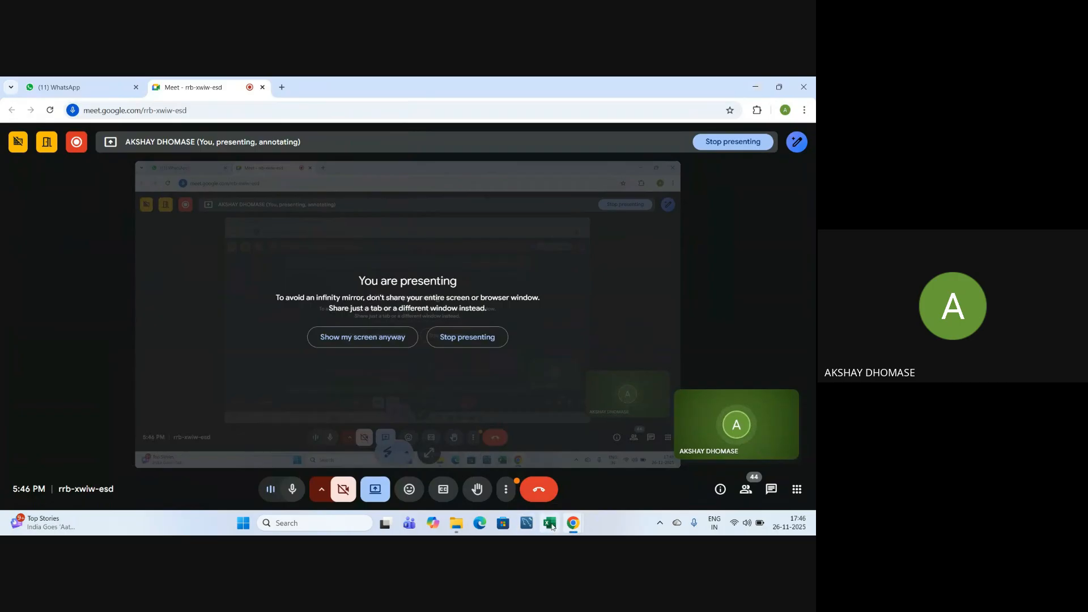
mouse_move(456, 523)
click(457, 468)
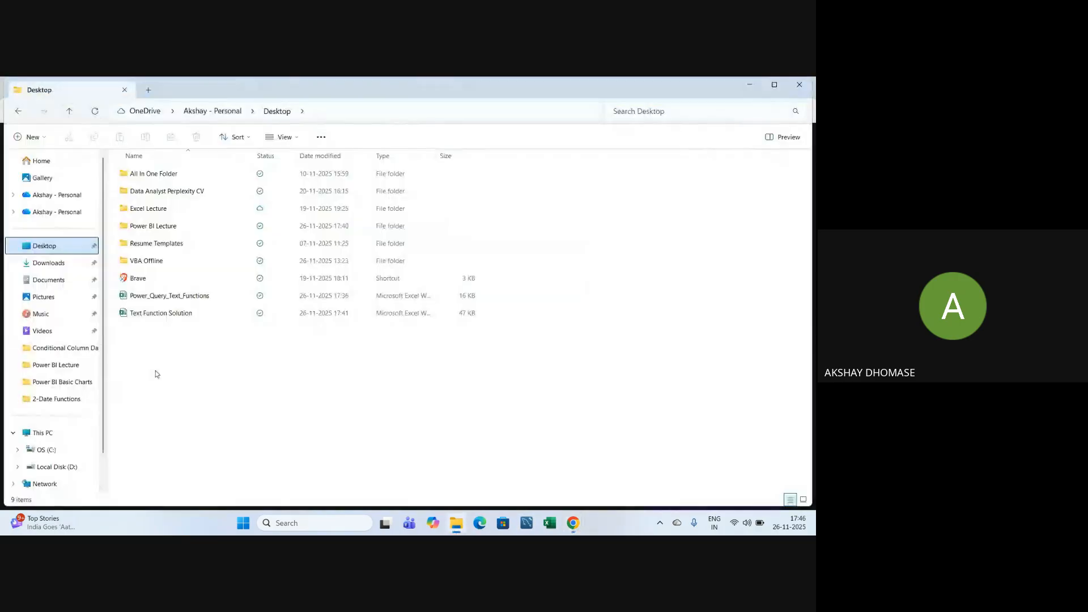
double_click(196, 316)
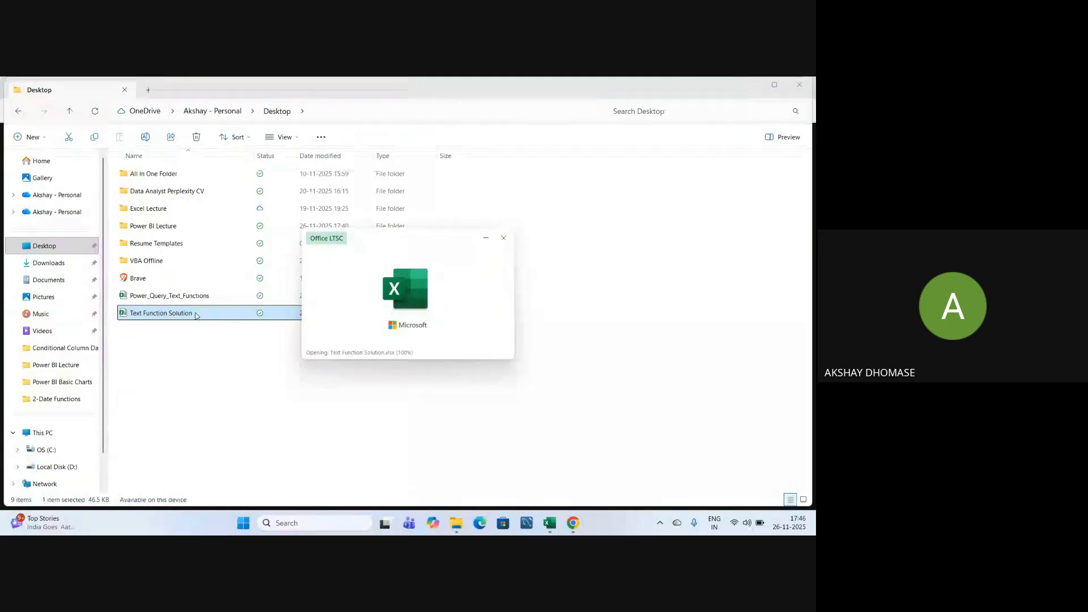
Inspect the MERGE sheet's A1:E6 table, selecting the Kolkata and Sonawane cells.
click(272, 377)
click(185, 409)
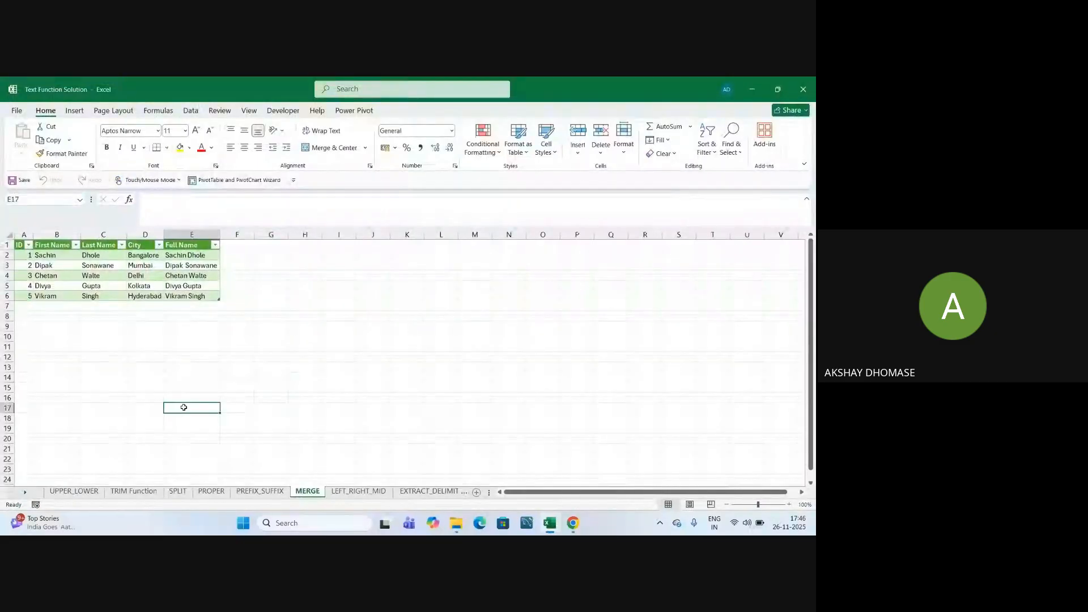
drag(20, 245, 177, 302)
click(158, 286)
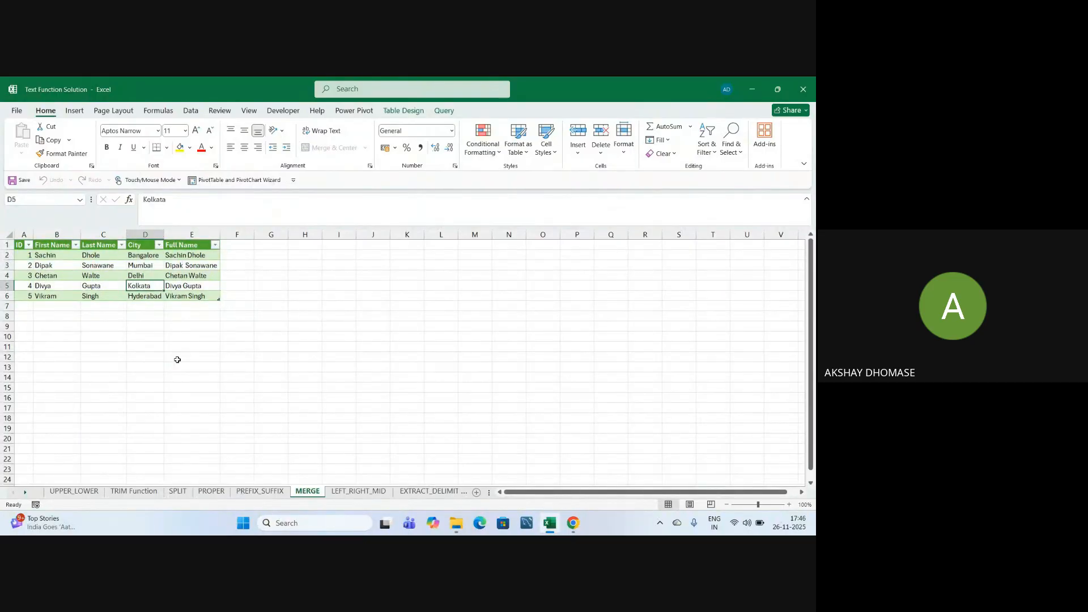
click(193, 348)
click(113, 265)
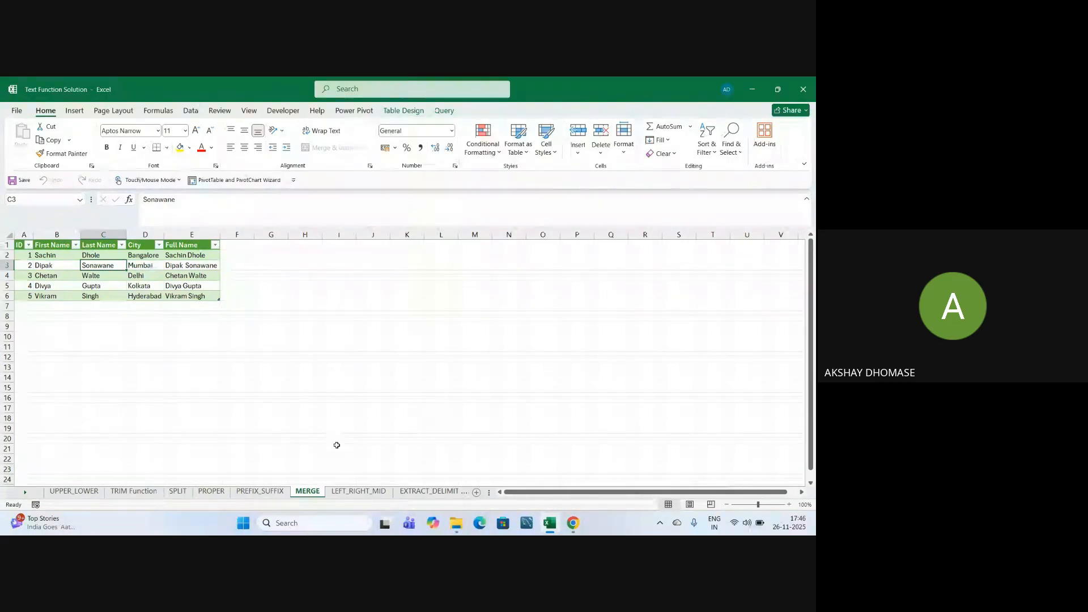
Browse the LEFT_RIGHT_MID, EXTRACT_DELIMITER, Sheet1, MERGE, PREFIX_SUFFIX and PROPER sheets.
click(360, 493)
key(ctrl+Page_Down)
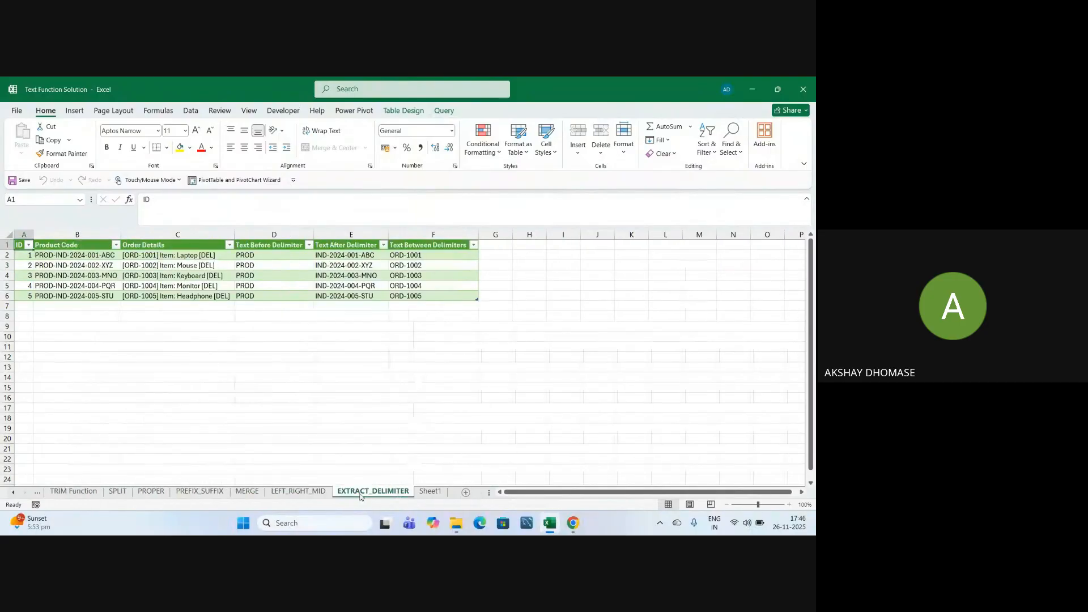
click(430, 492)
click(373, 491)
key(ctrl+Page_Up)
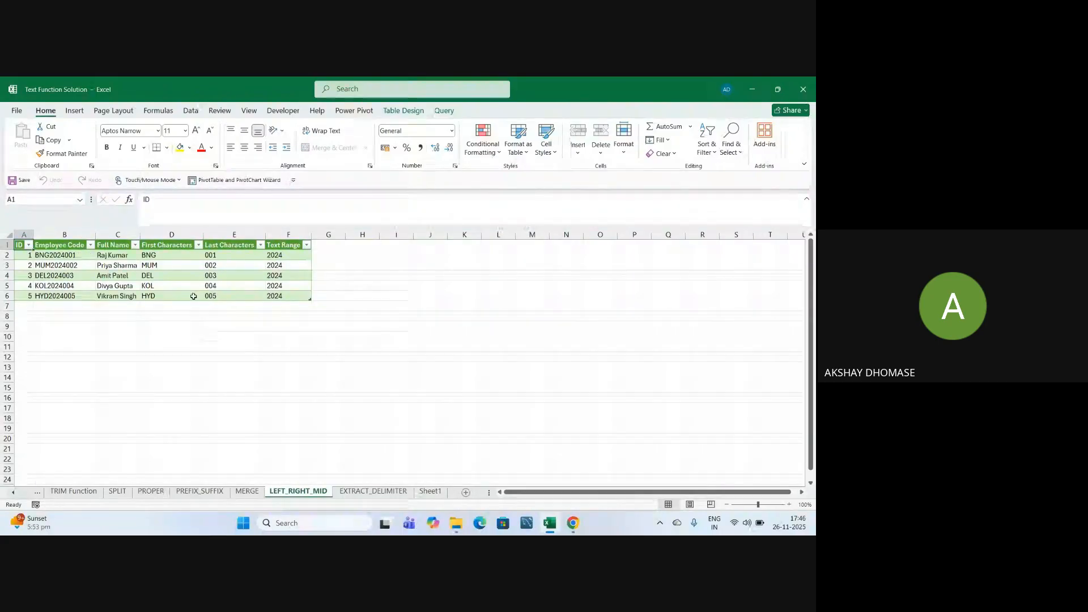
click(248, 492)
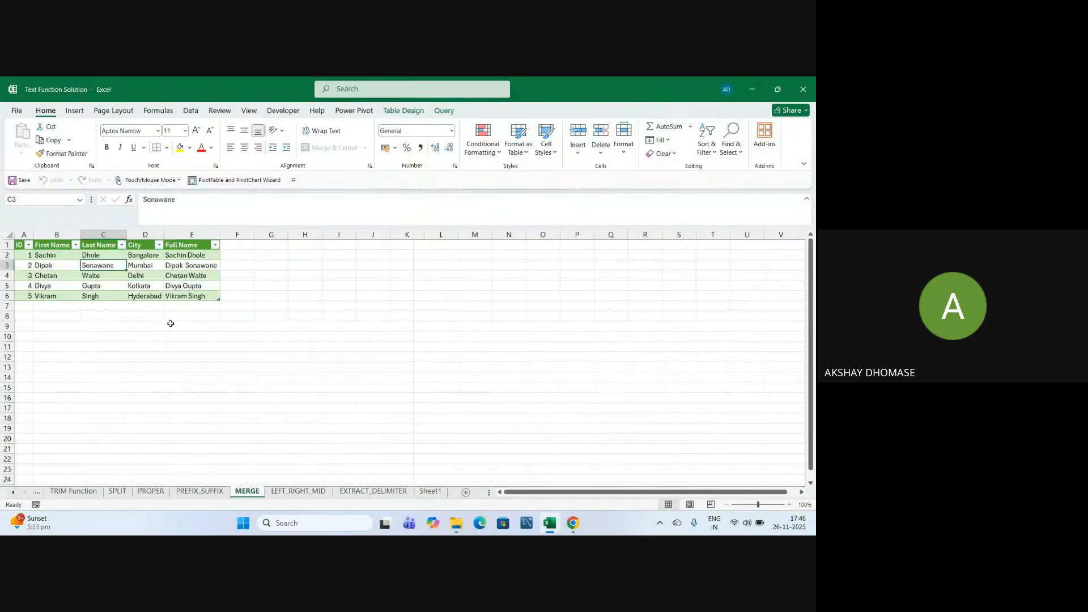
click(199, 491)
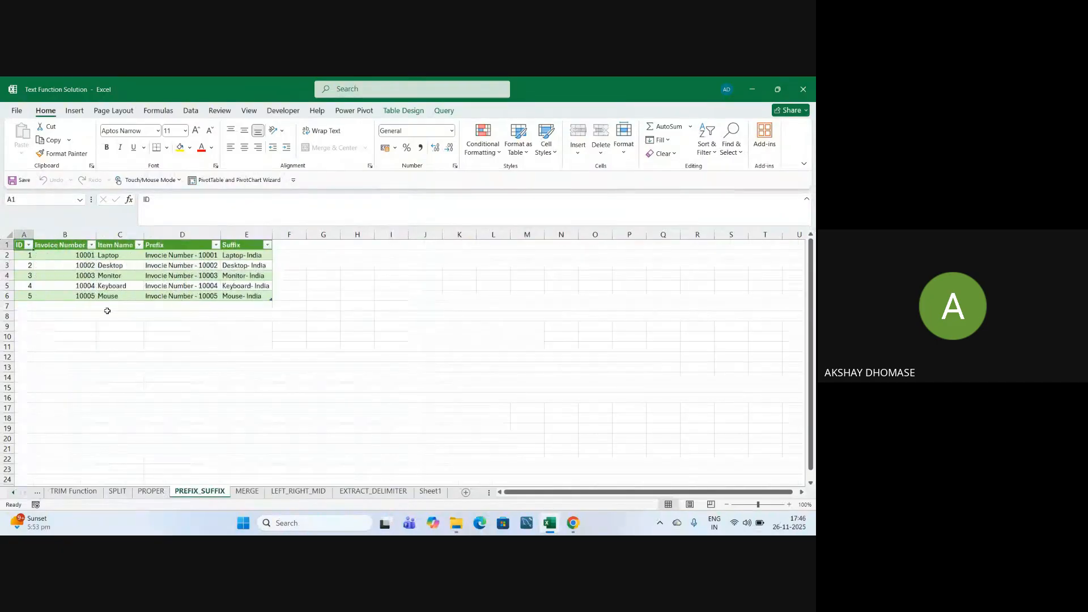
click(133, 278)
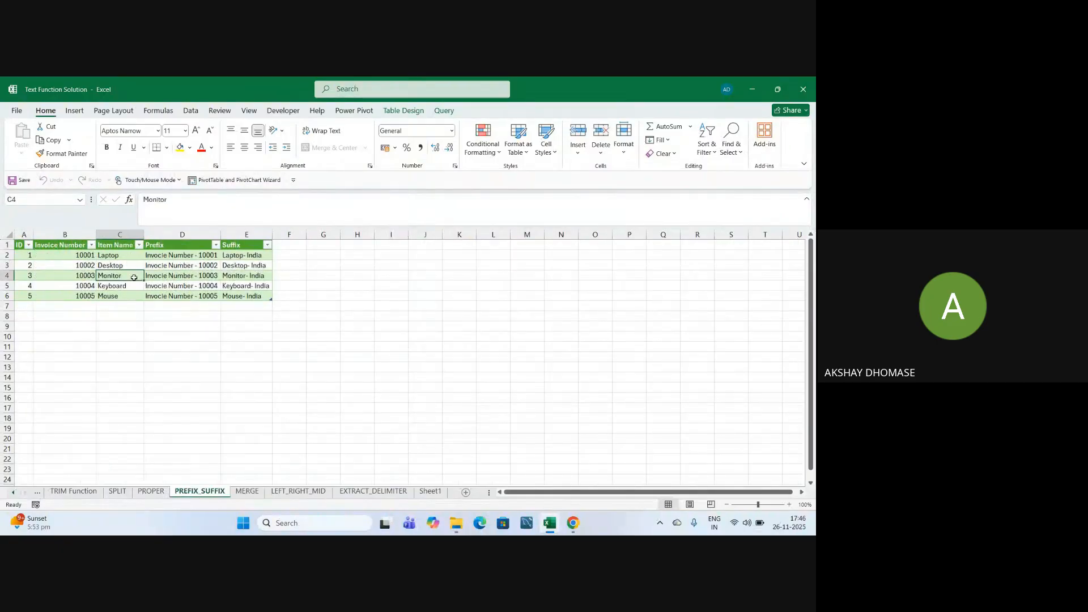
click(151, 492)
Settle on the SPLIT sheet's email table, selecting B3, and show the Data tab.
click(117, 492)
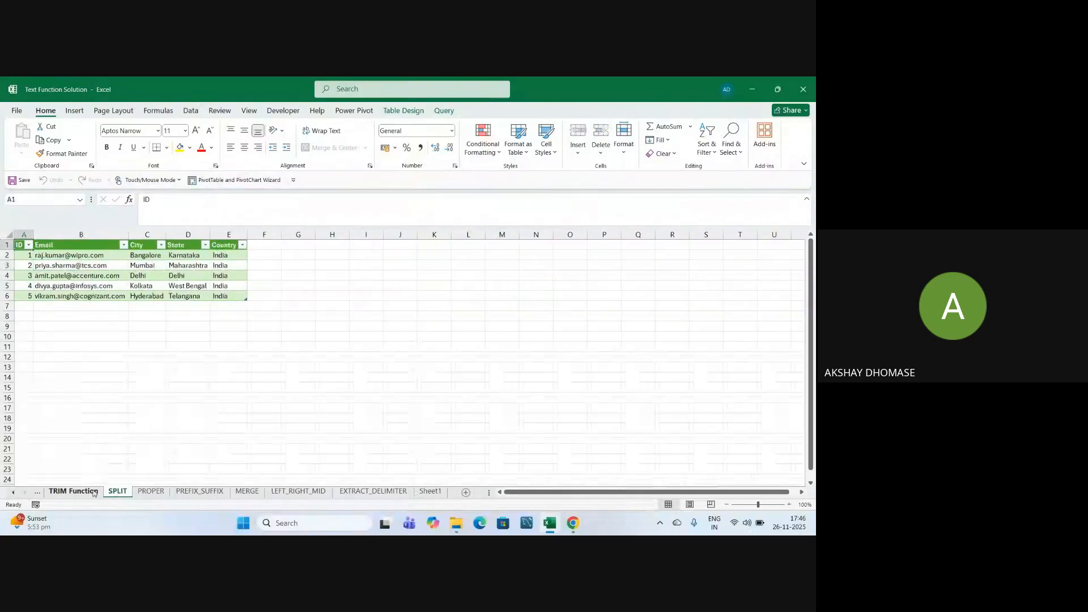
click(74, 491)
click(117, 491)
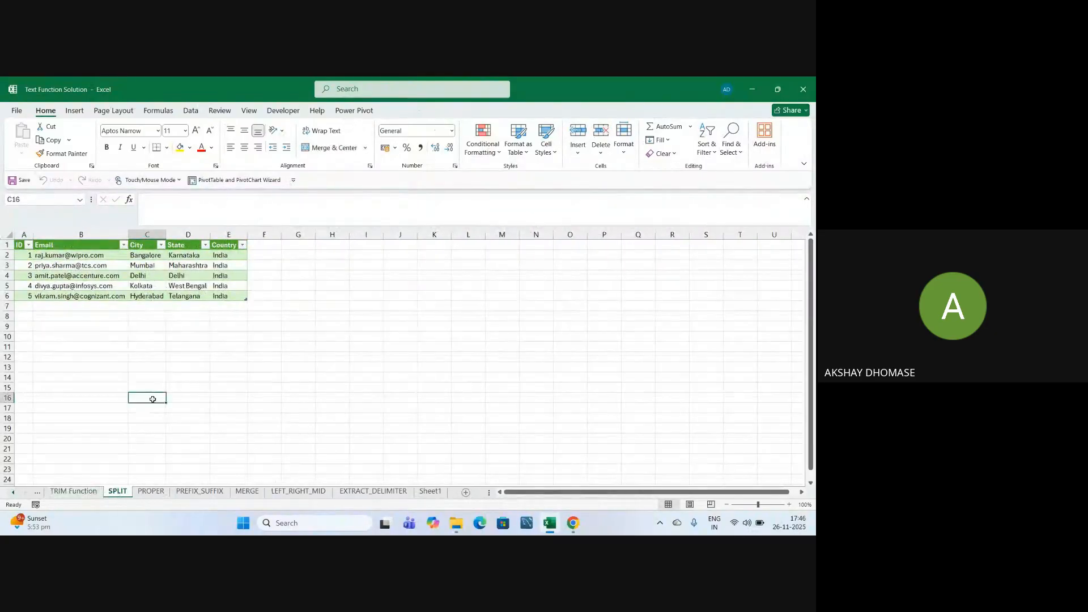
click(201, 347)
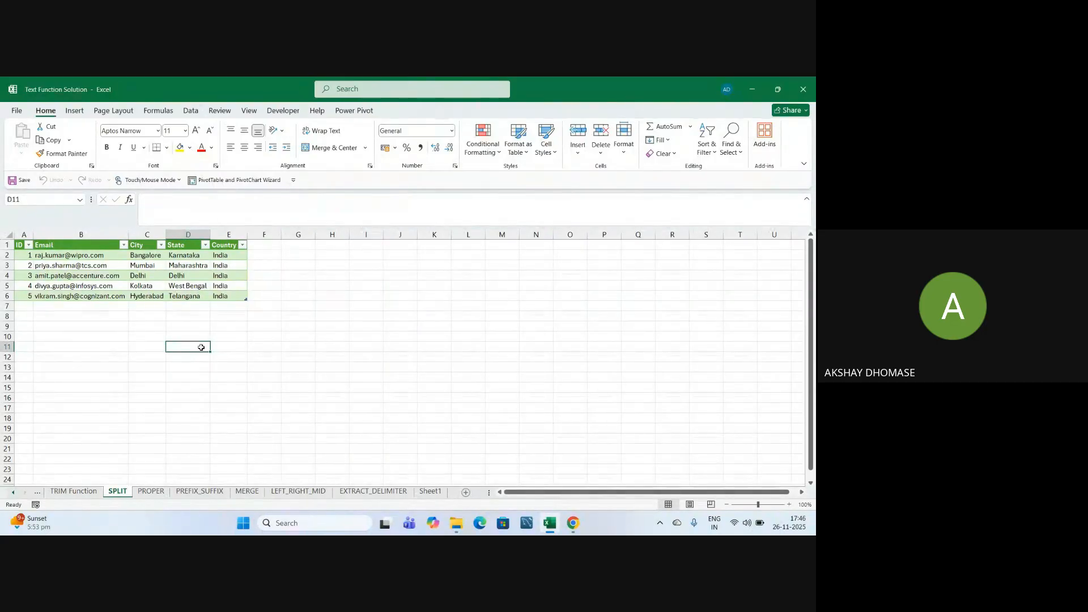
click(117, 265)
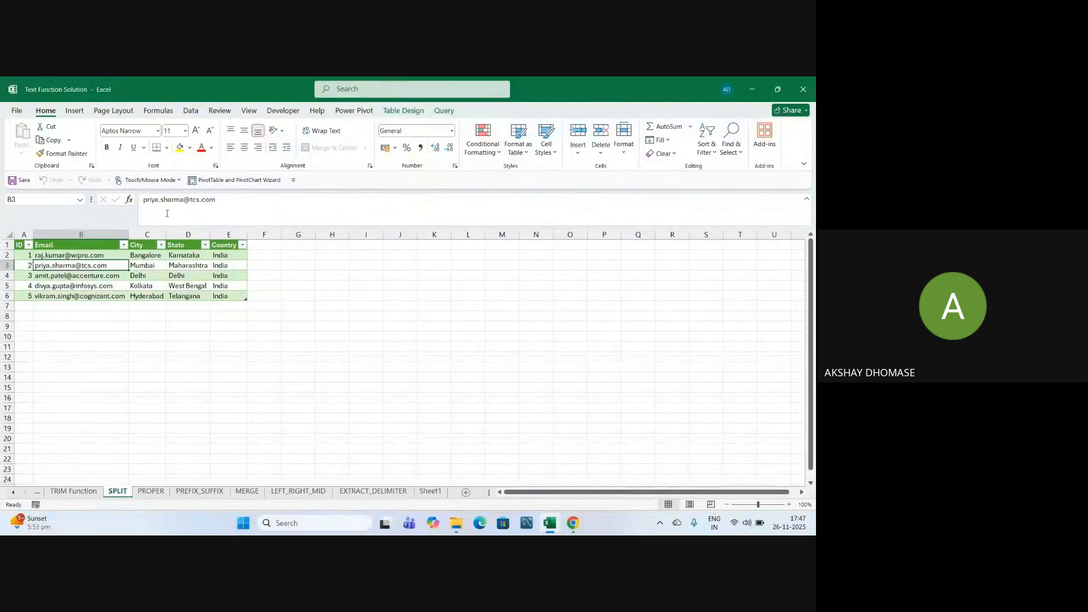
click(195, 114)
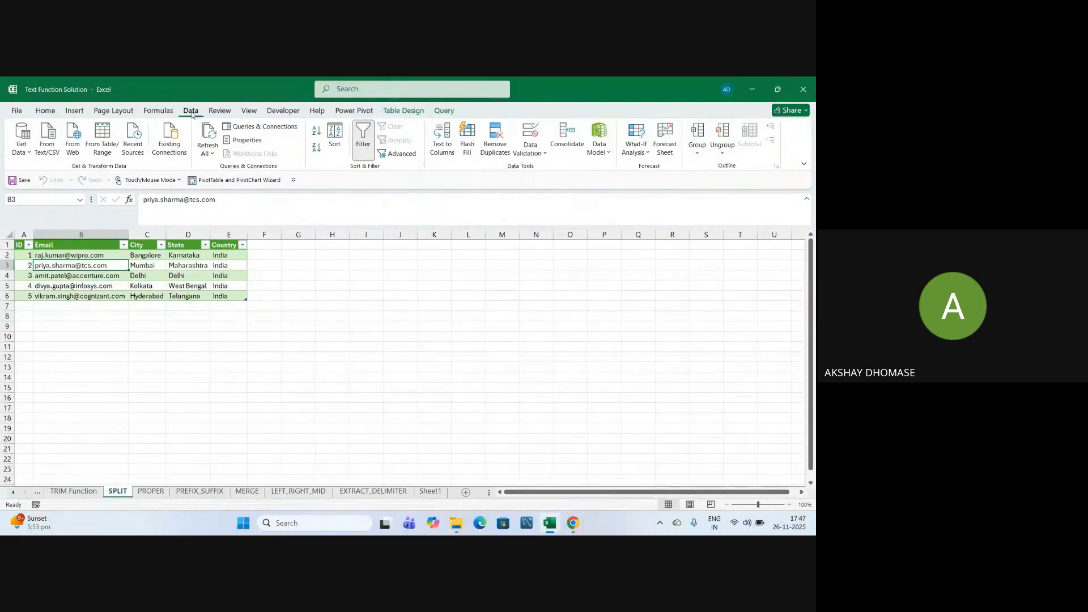
List the workbook's 8 queries and preview SPLIT's five columns, loaded to worksheet.
click(256, 127)
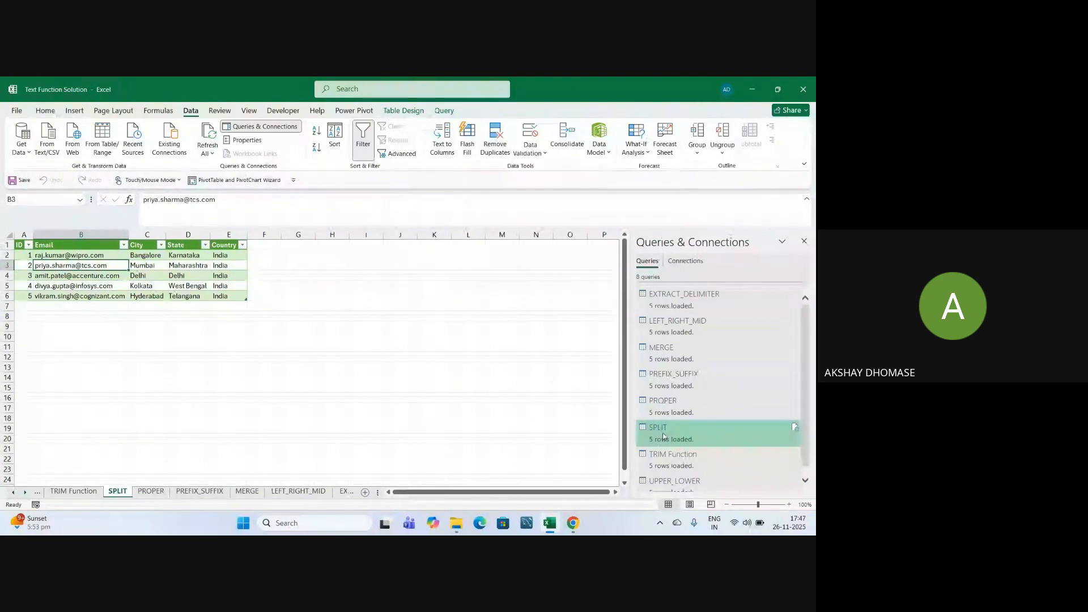
mouse_move(656, 436)
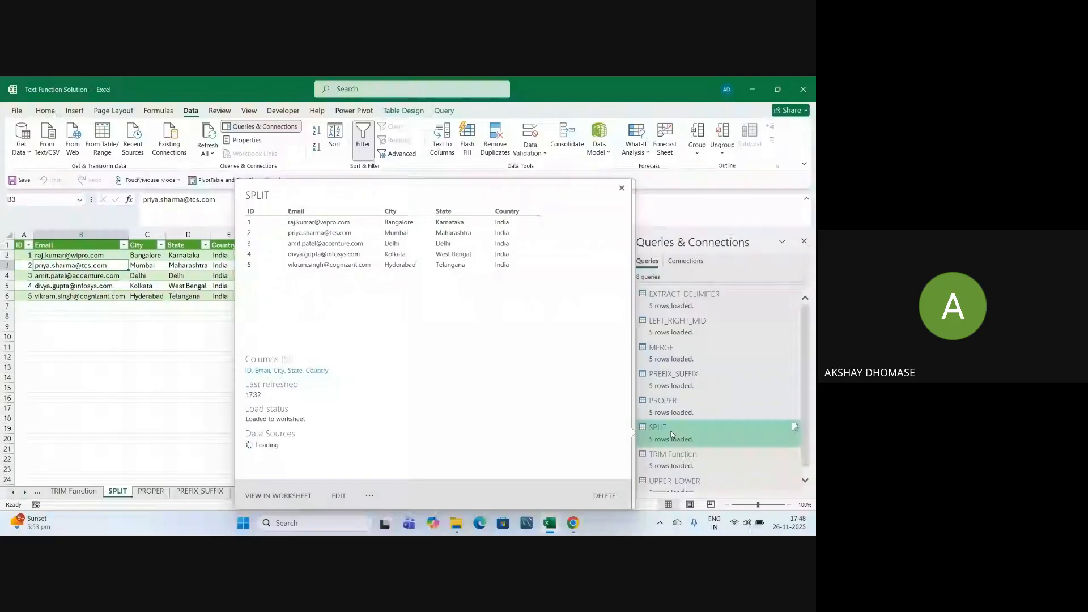
Open the SPLIT query's steps, through Split Column by Delimiter and Renamed Columns.
click(671, 432)
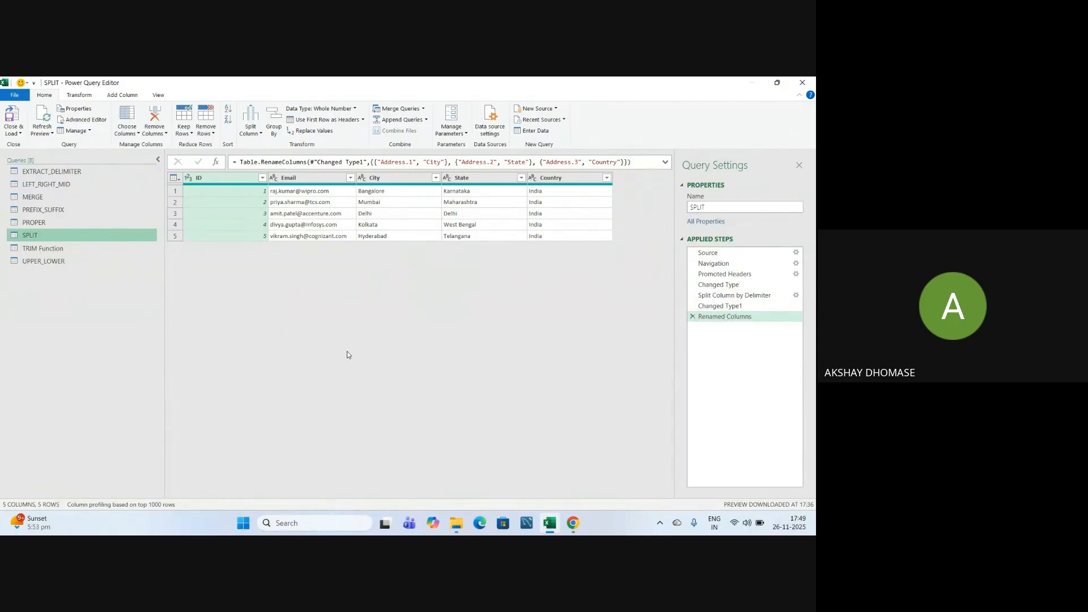
mouse_move(573, 524)
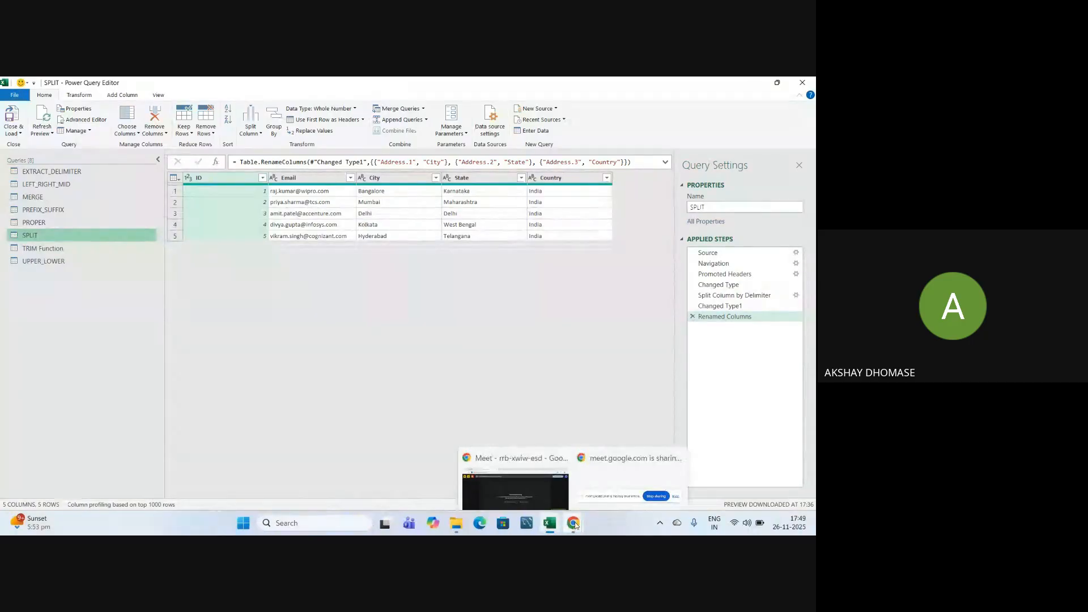
click(528, 467)
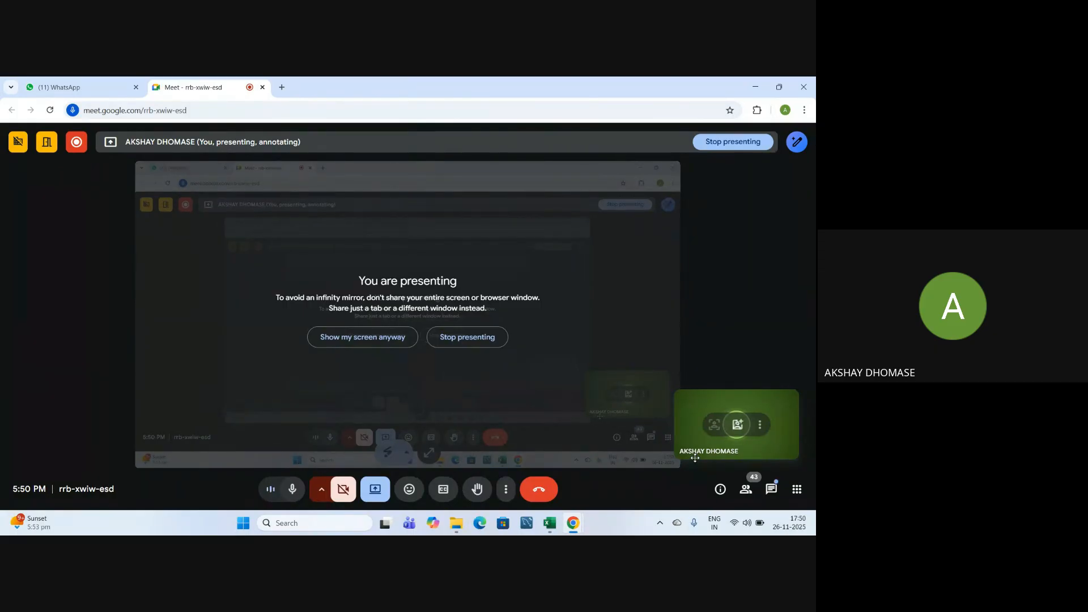
key(alt+Tab)
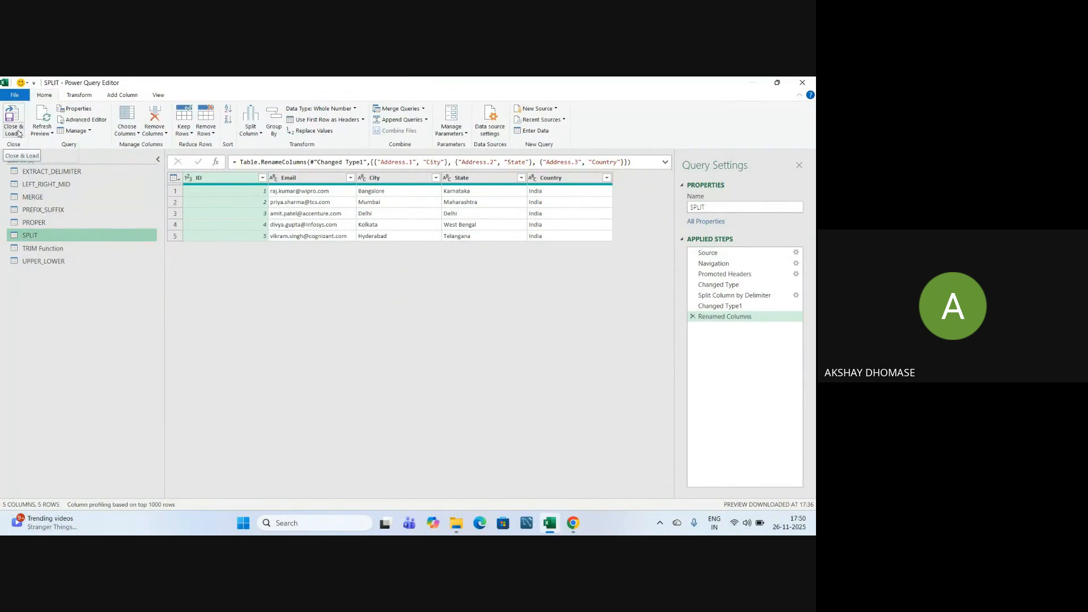
Close & Load the SPLIT query so its 5 rows load into the sheet.
click(18, 133)
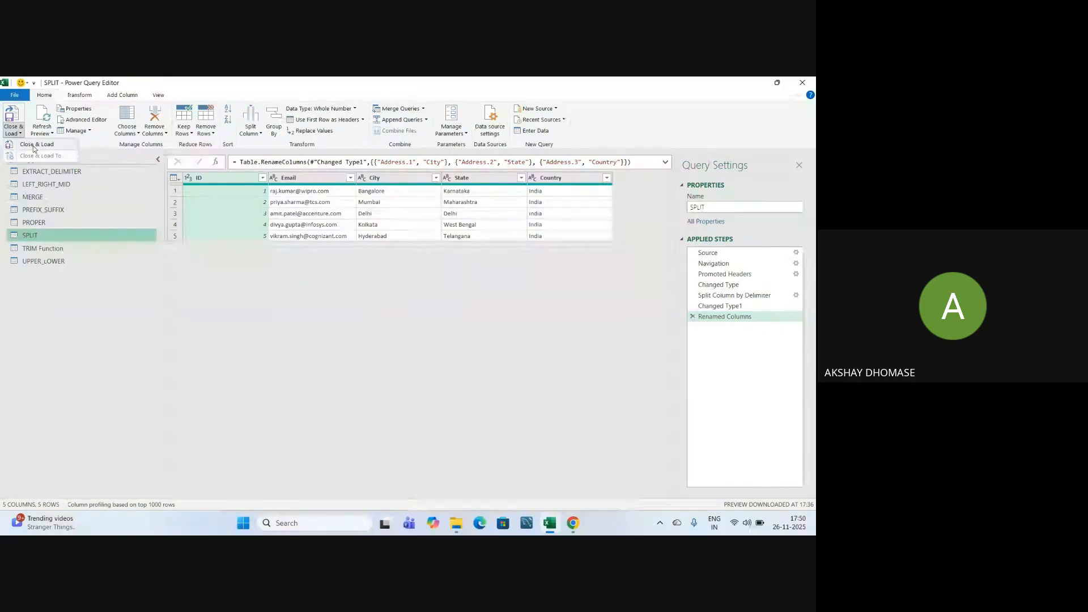
click(45, 96)
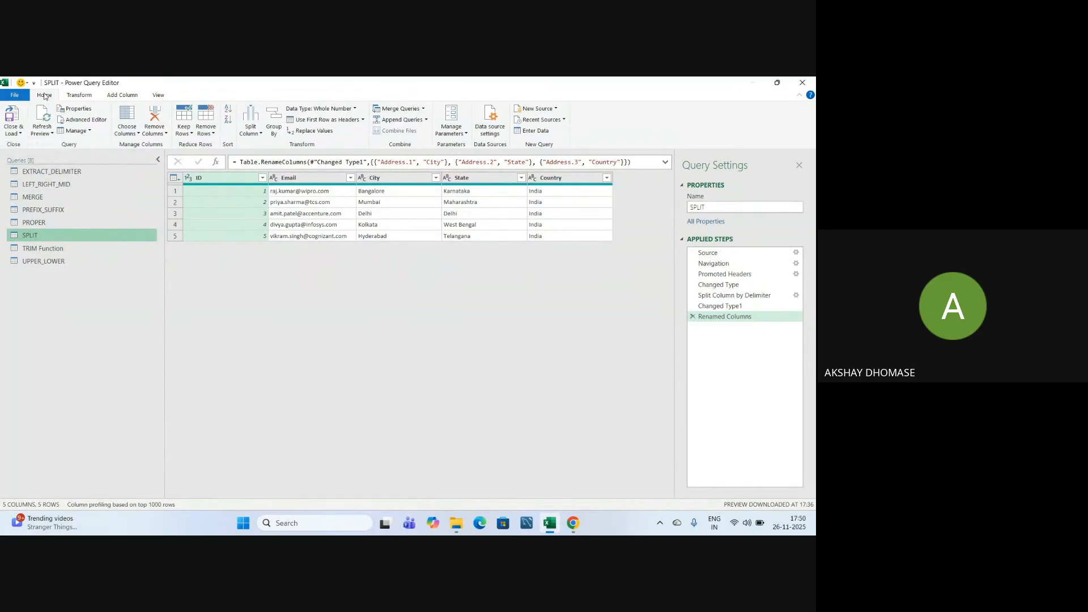
click(18, 133)
click(46, 146)
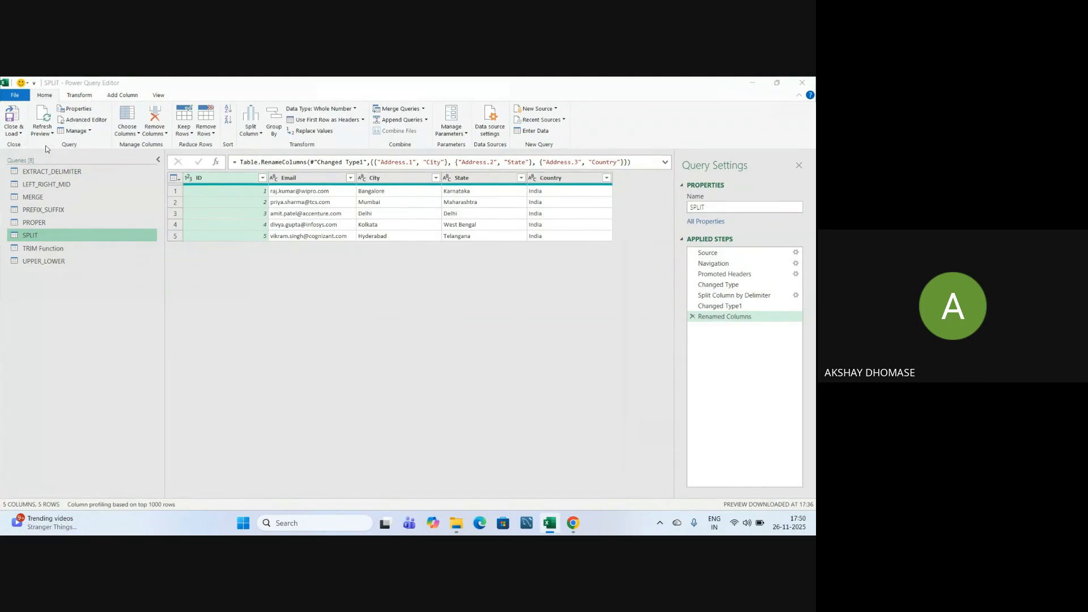
click(194, 345)
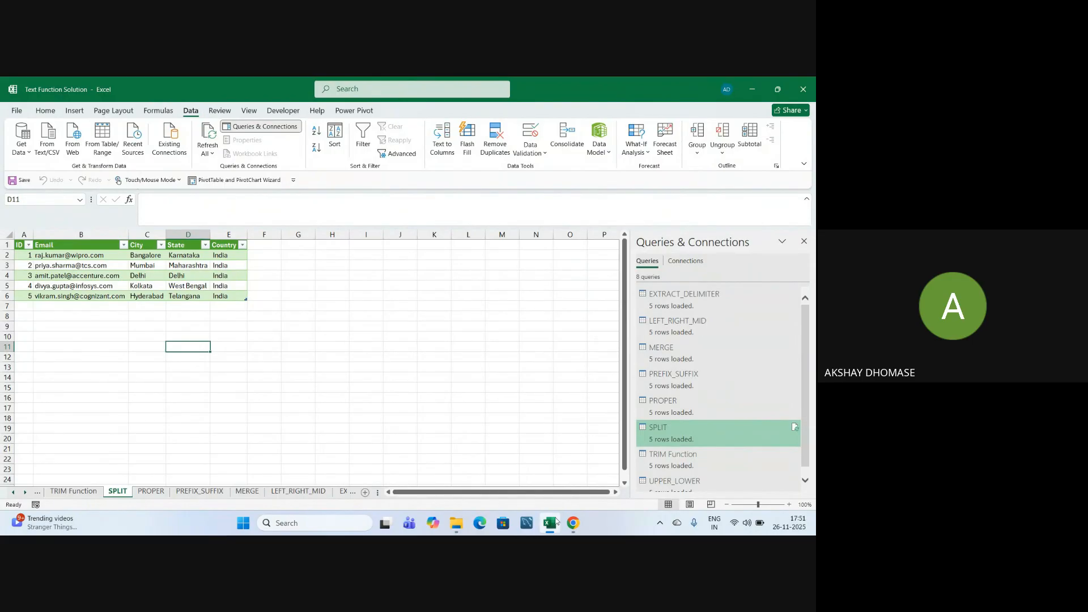
Reopen Queries & Connections to show SPLIT's preview card with its five columns again.
click(379, 345)
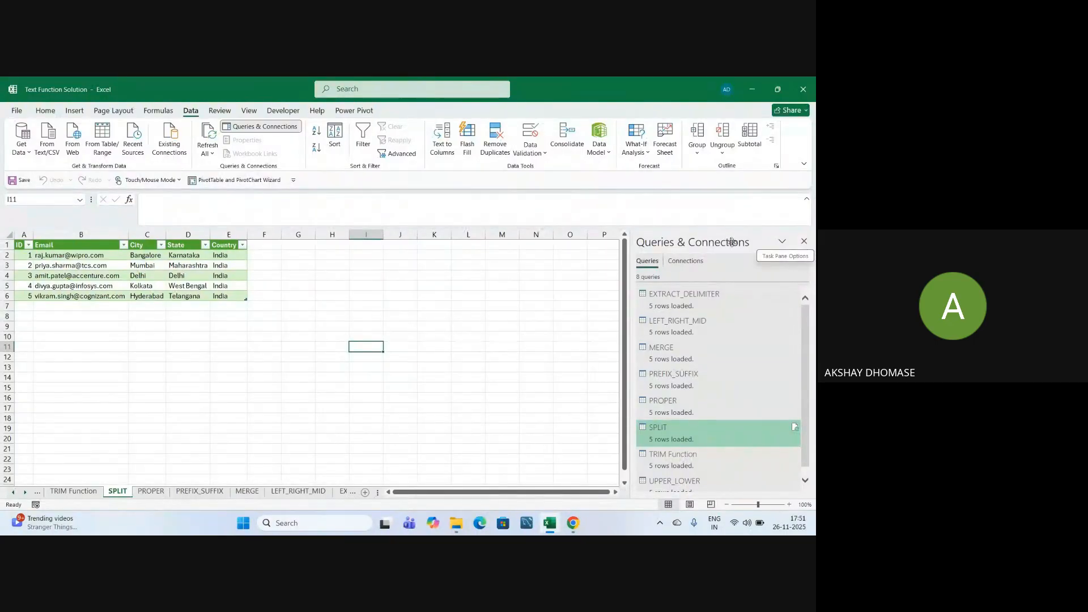
click(803, 241)
click(601, 304)
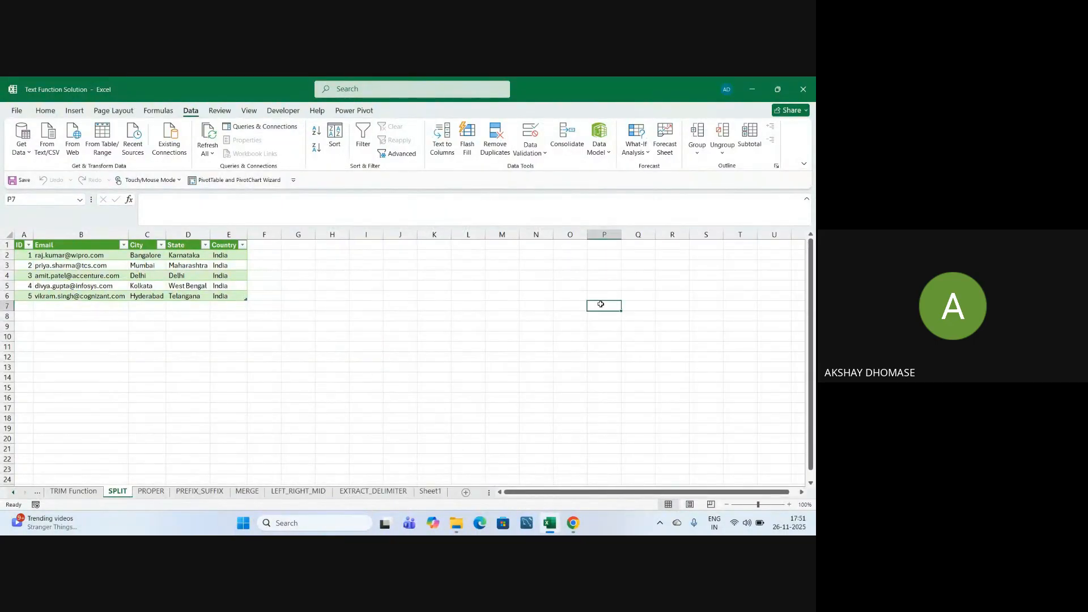
click(240, 127)
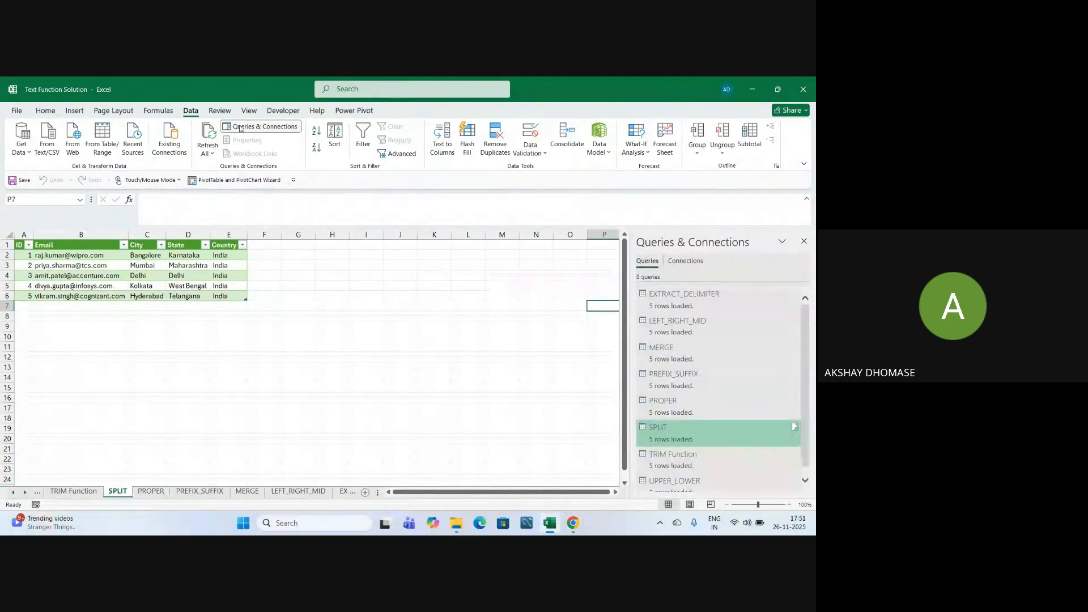
Open SPLIT in Power Query Editor, view MERGE's Full Name column, then Close & Load.
mouse_move(678, 435)
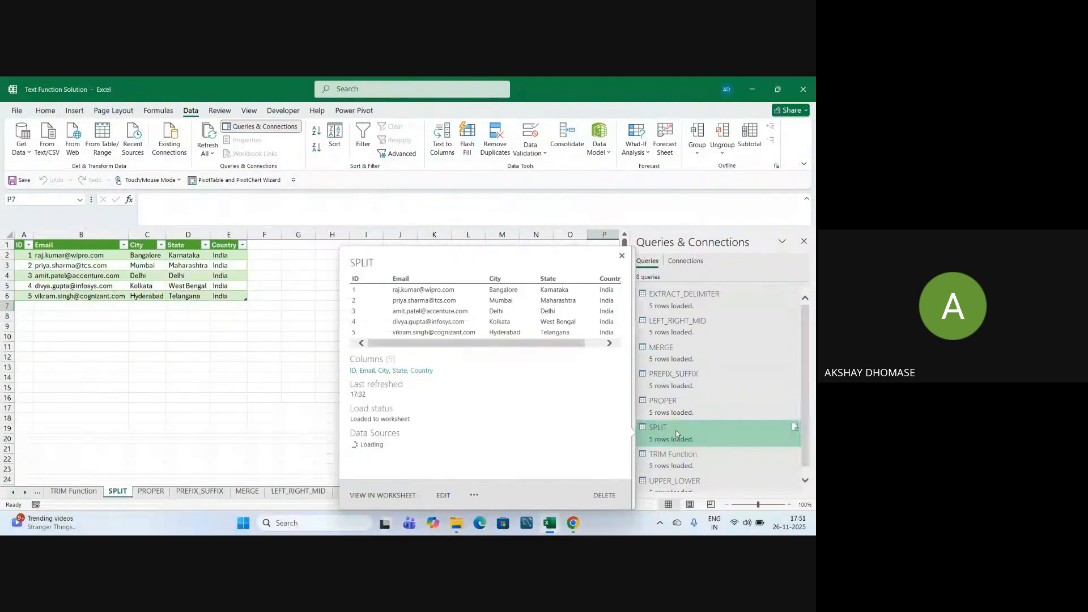
double_click(679, 434)
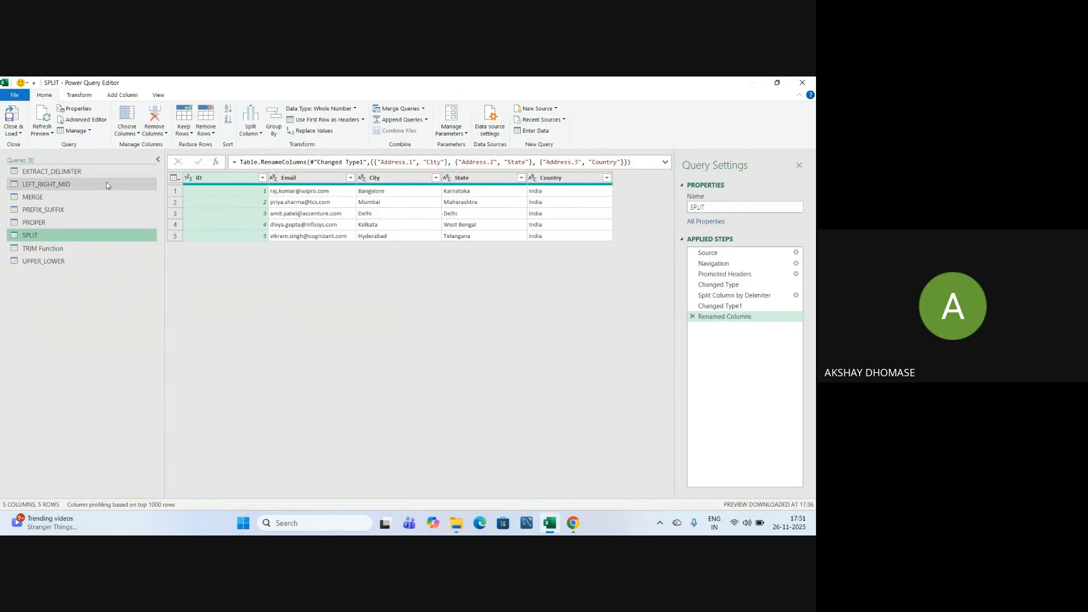
click(32, 199)
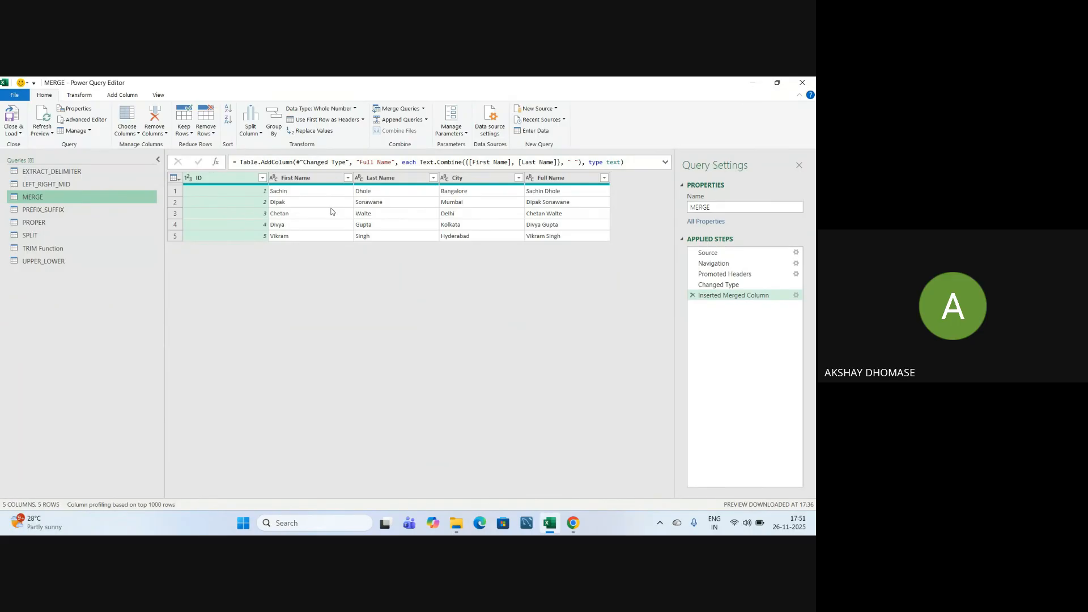
click(19, 133)
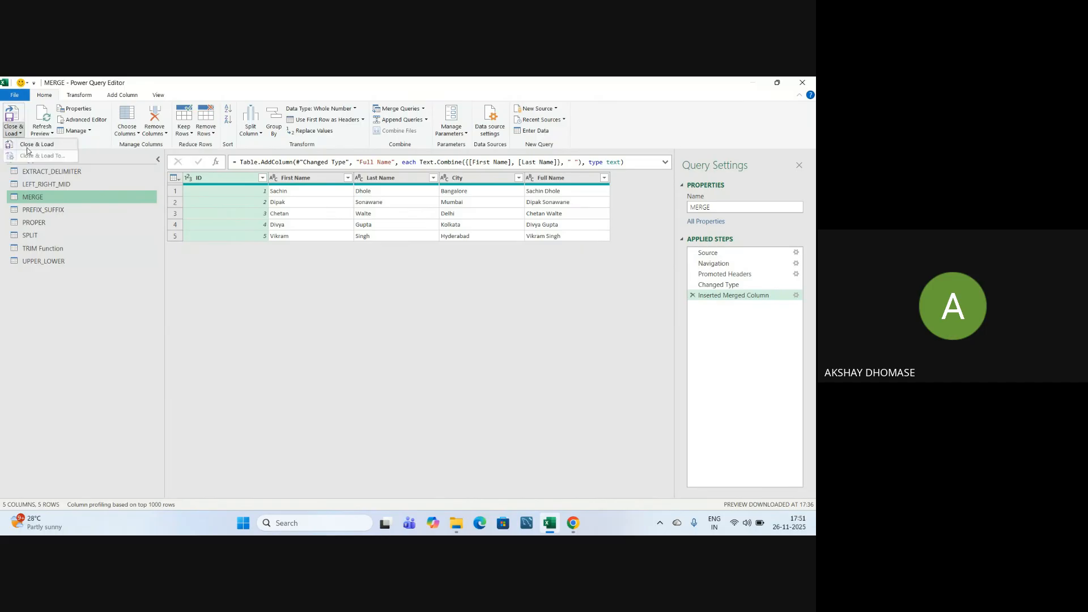
click(30, 149)
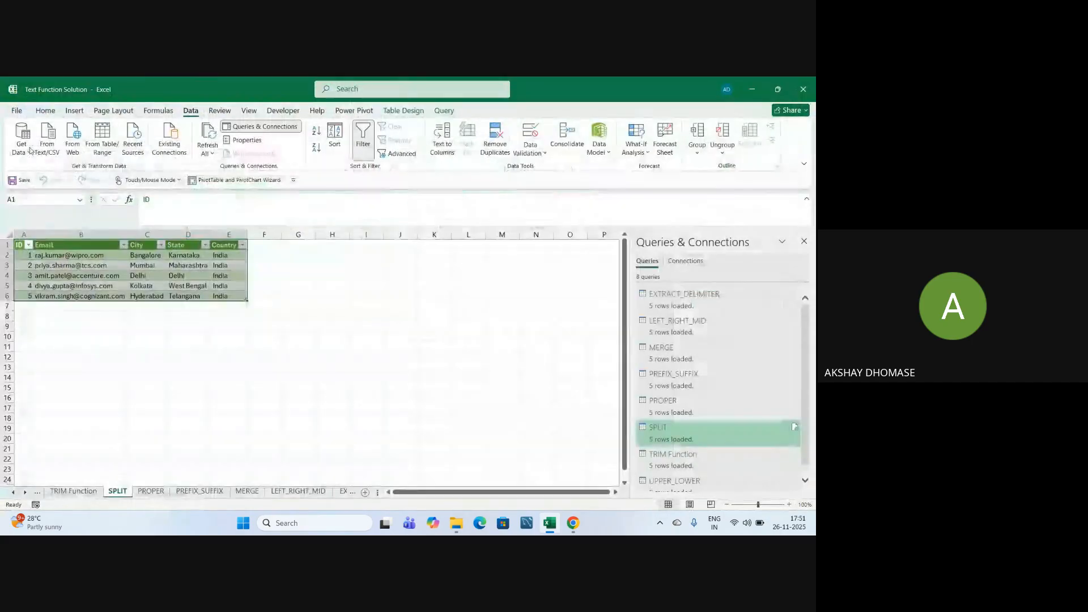
Hide the Queries & Connections pane and review the five-row ID, Email, City, State, Country table.
click(139, 358)
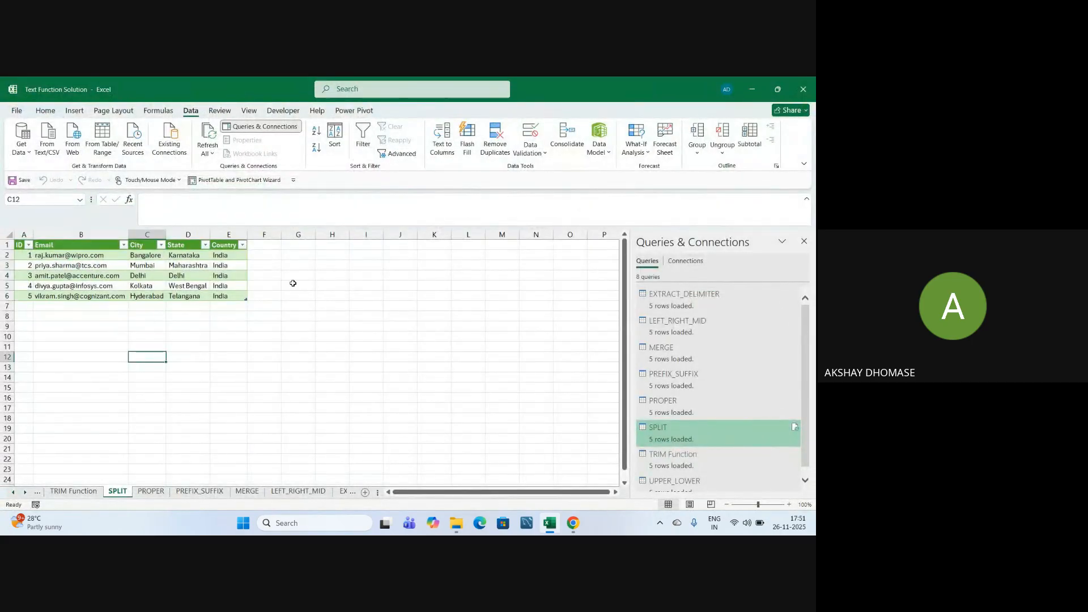
click(212, 372)
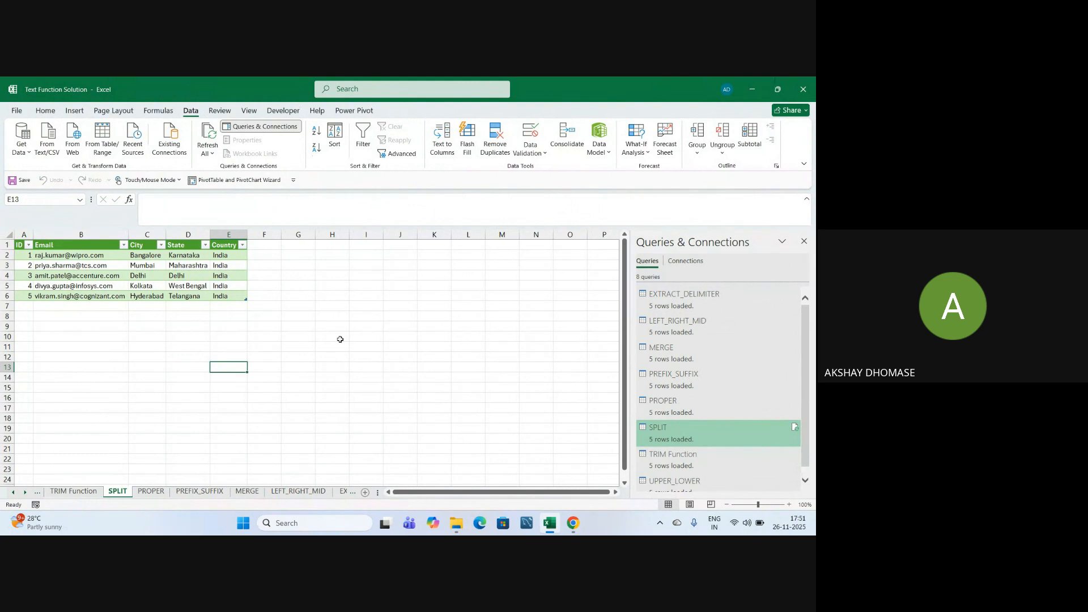
click(432, 346)
click(803, 241)
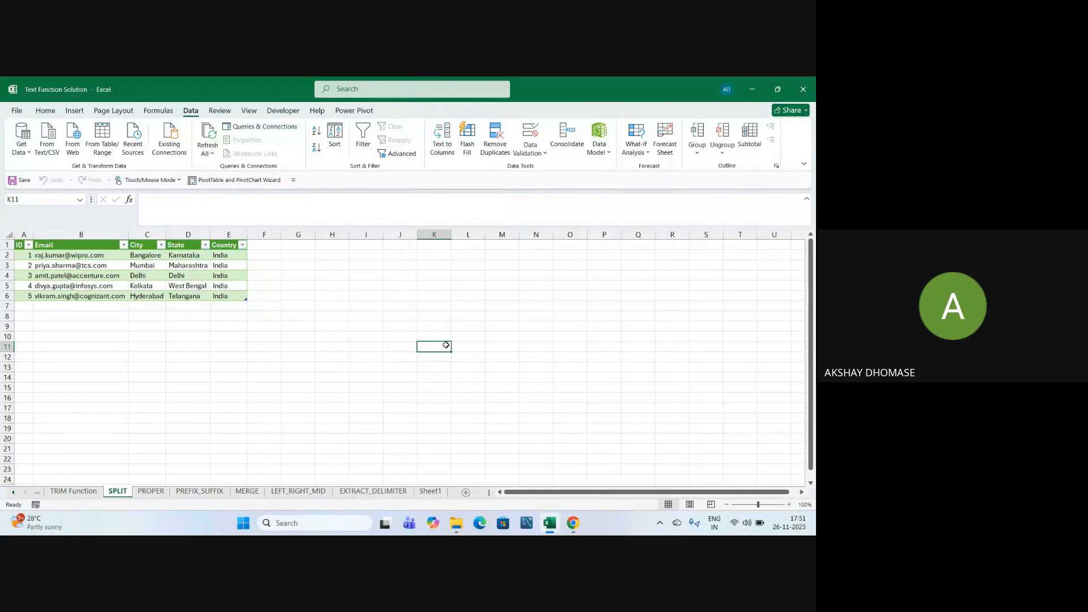
click(380, 306)
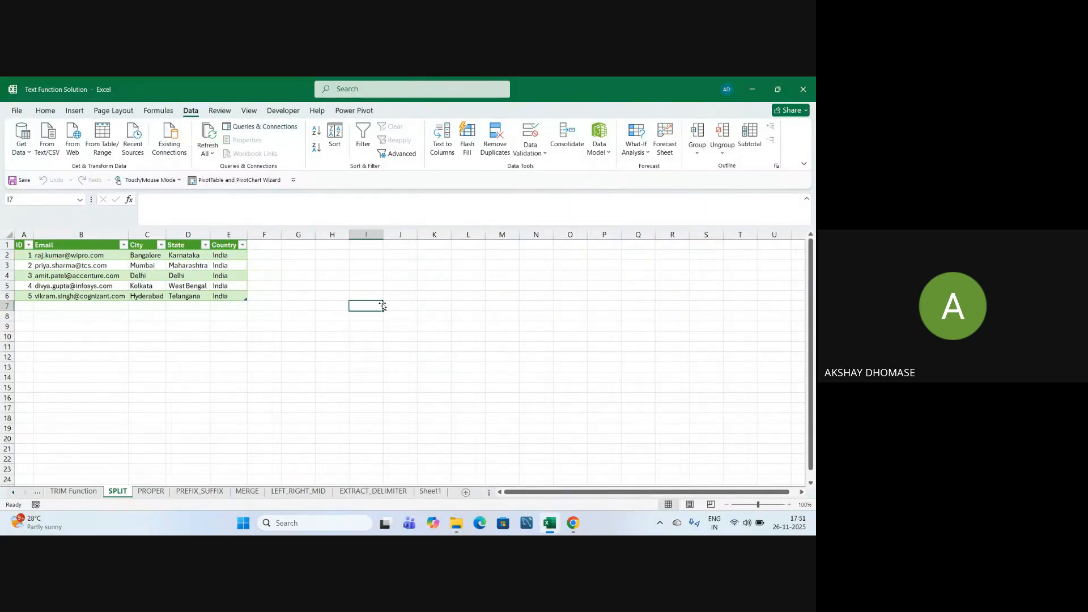
click(292, 336)
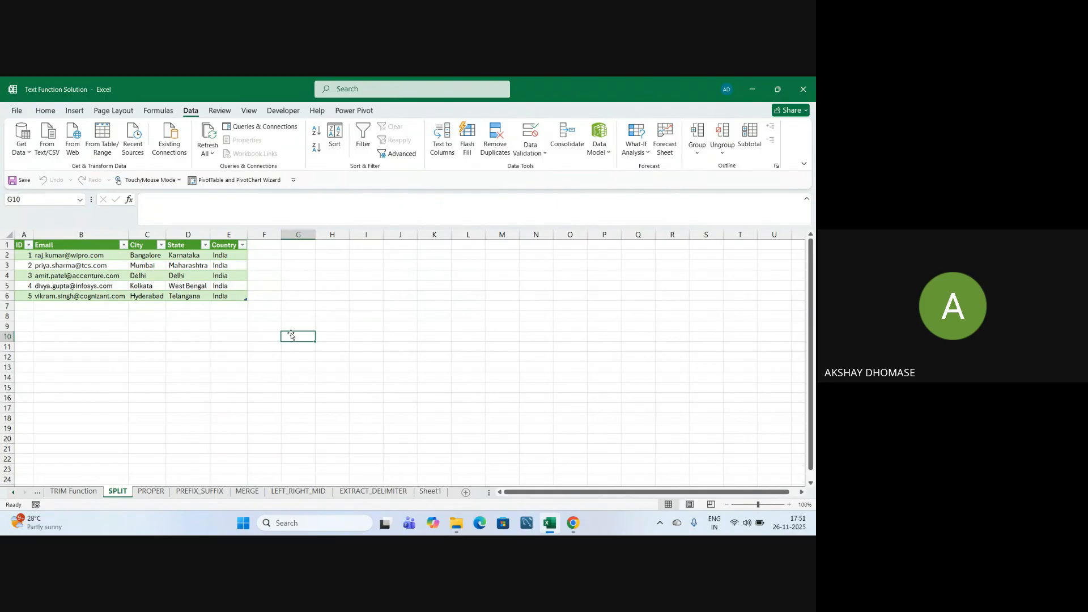
click(310, 382)
click(190, 326)
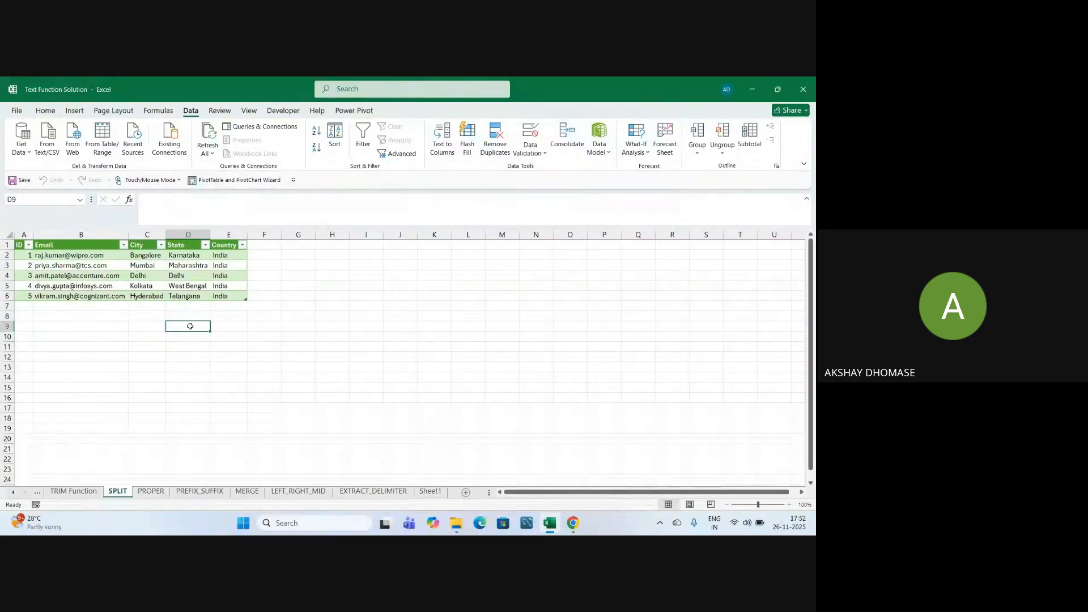
click(207, 357)
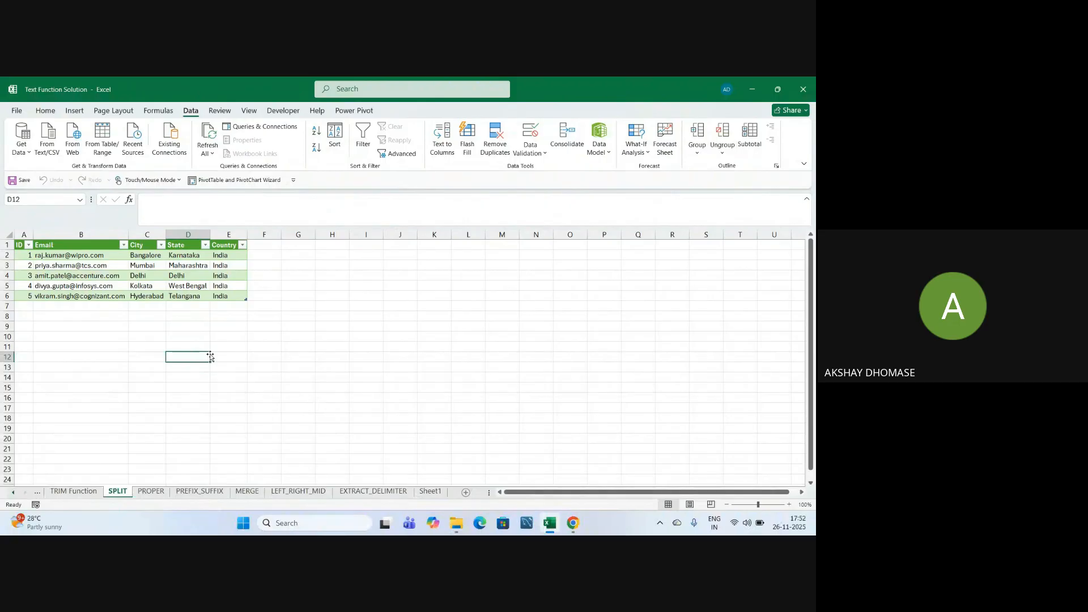
click(260, 348)
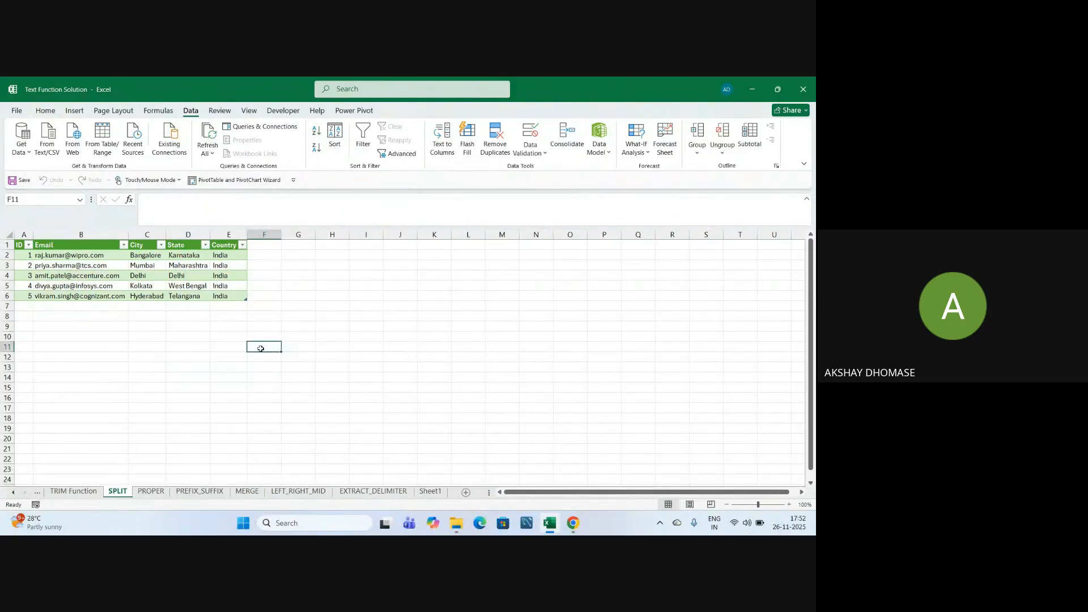
click(299, 367)
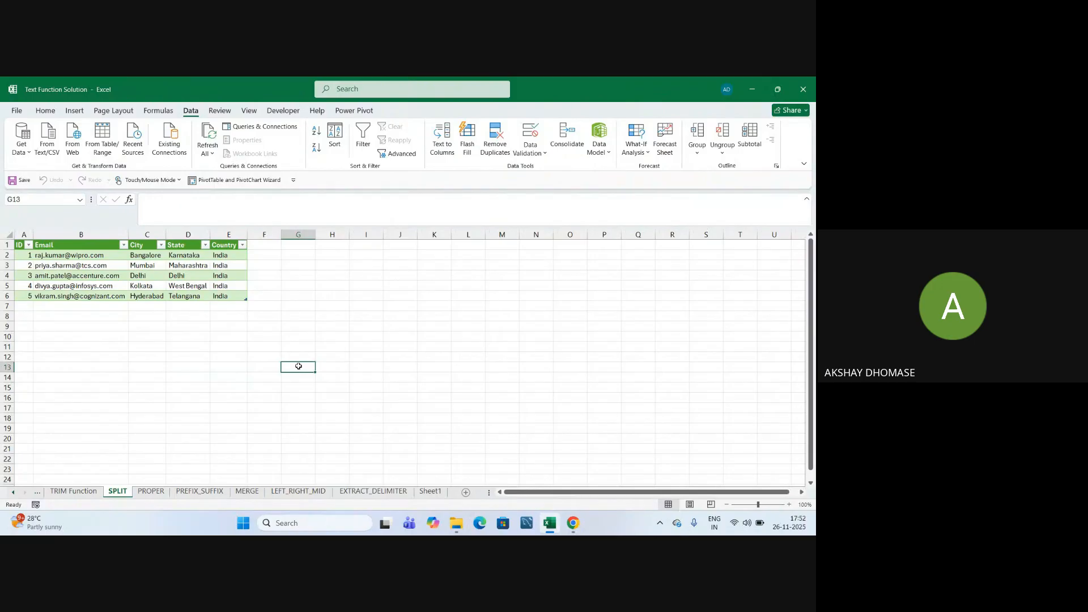
click(229, 358)
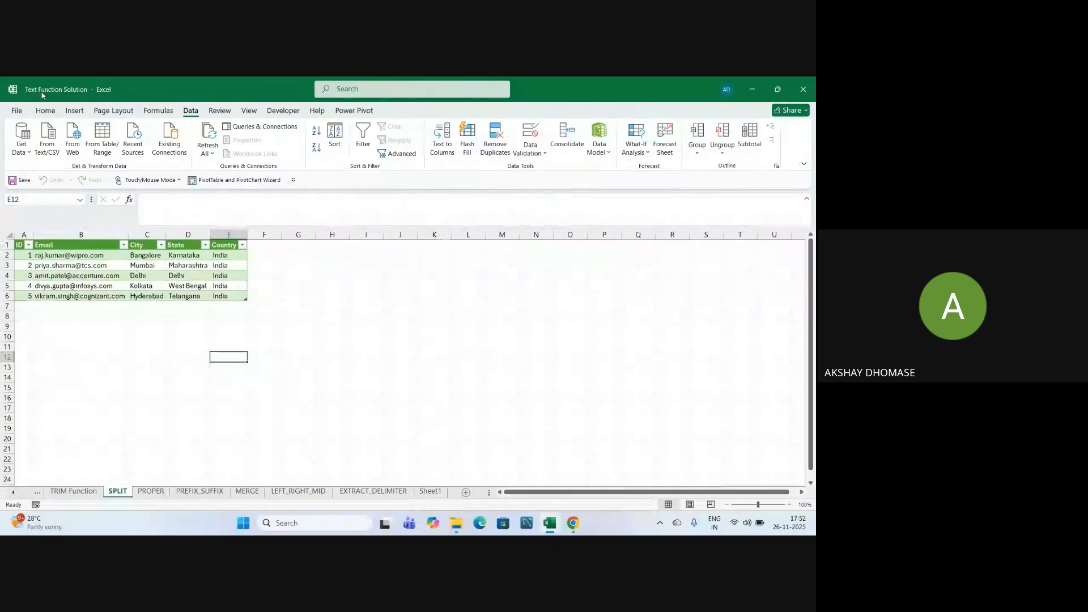
Close Text Function Solution and open Power_Query_Text_Functions from the Desktop folder.
click(808, 93)
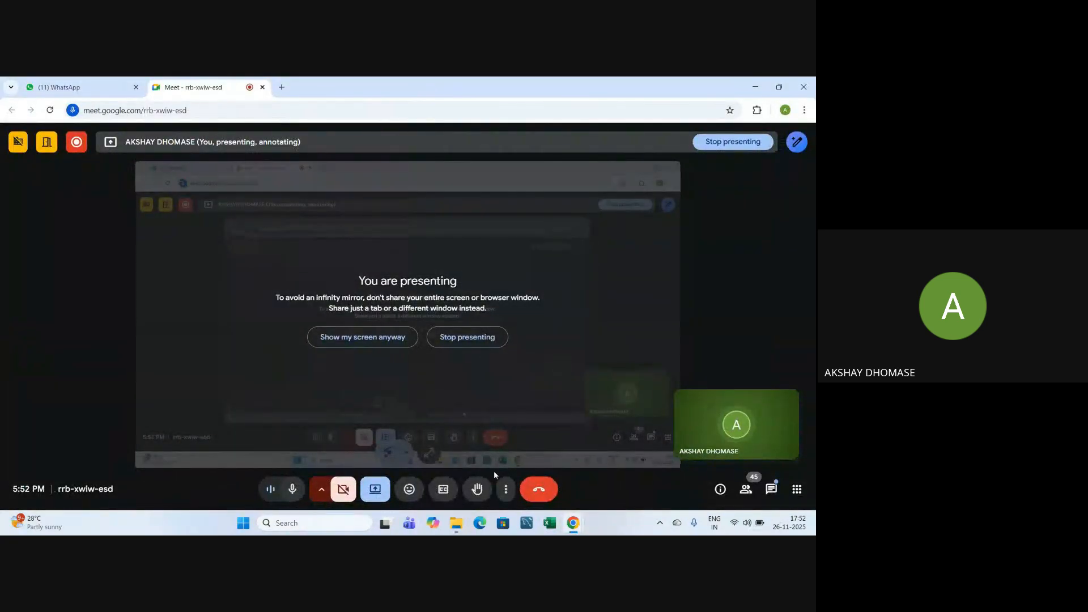
mouse_move(459, 527)
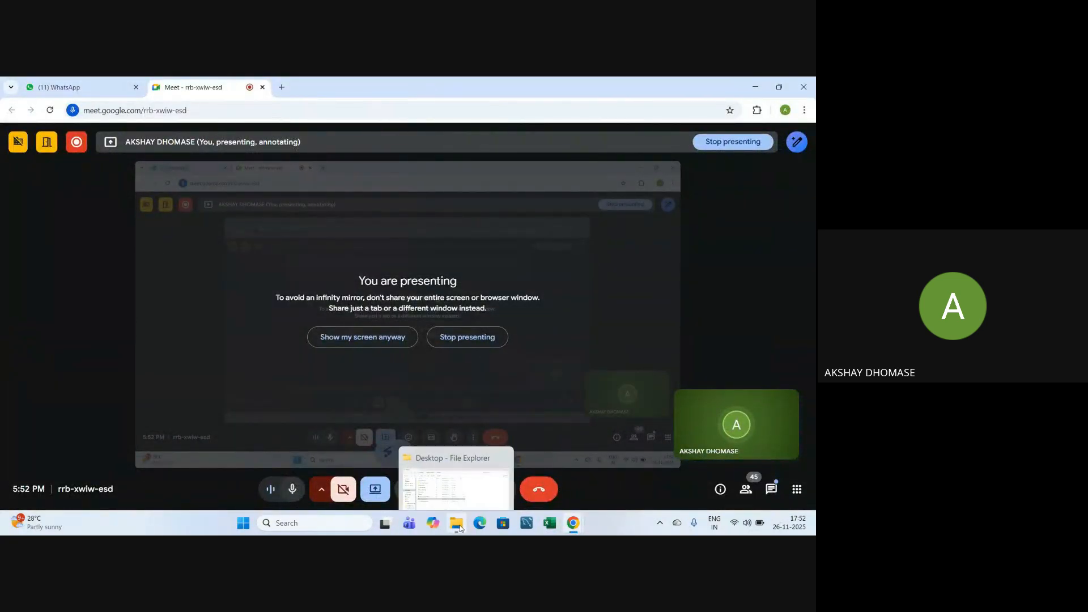
click(466, 472)
click(165, 298)
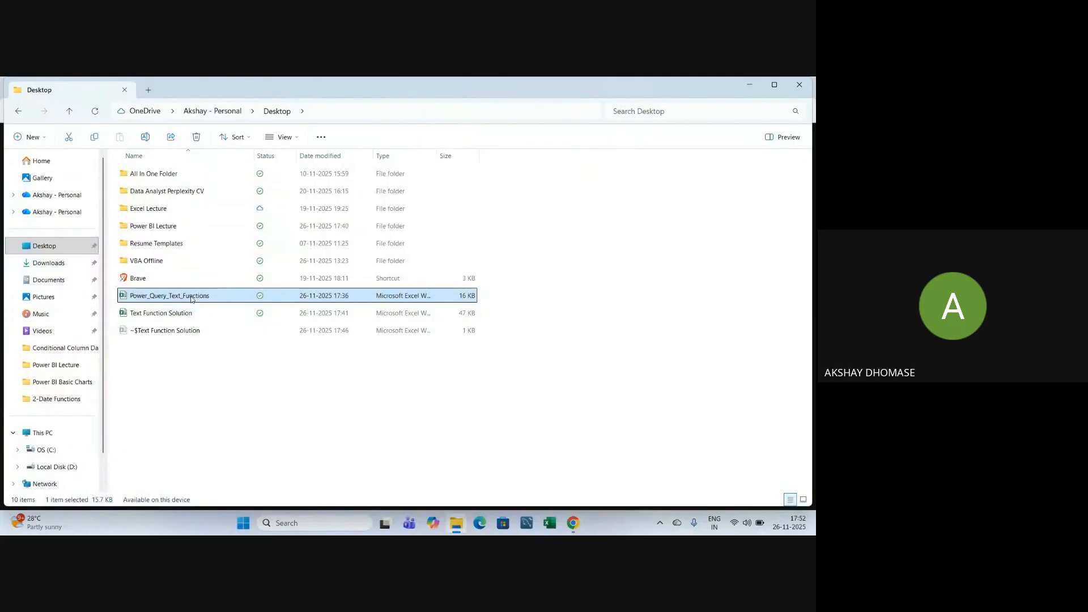
double_click(191, 297)
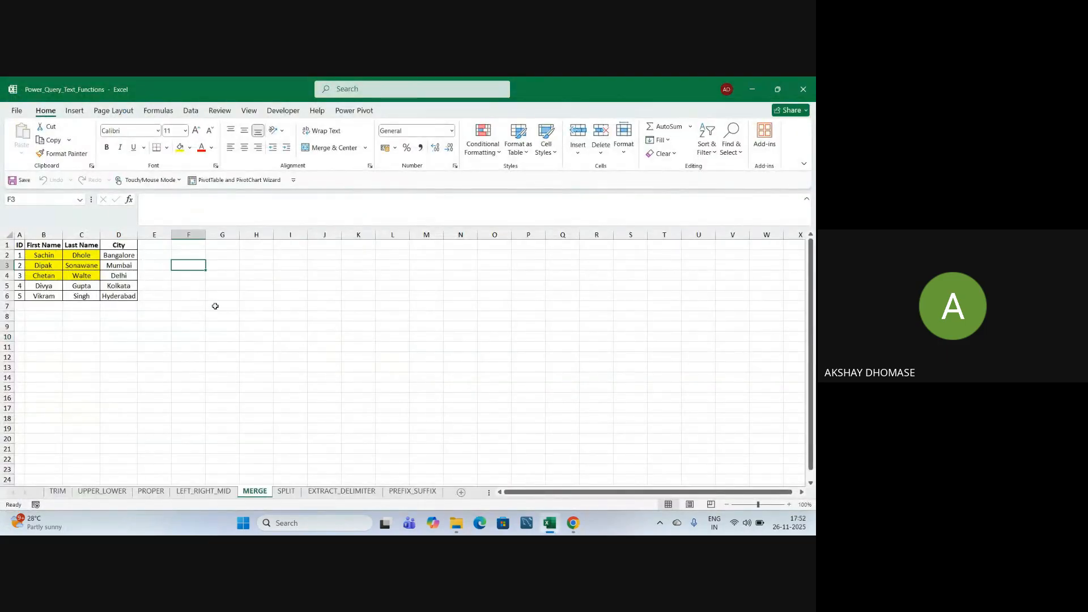
Move from the MERGE sheet to the SPLIT sheet in the source workbook.
click(286, 308)
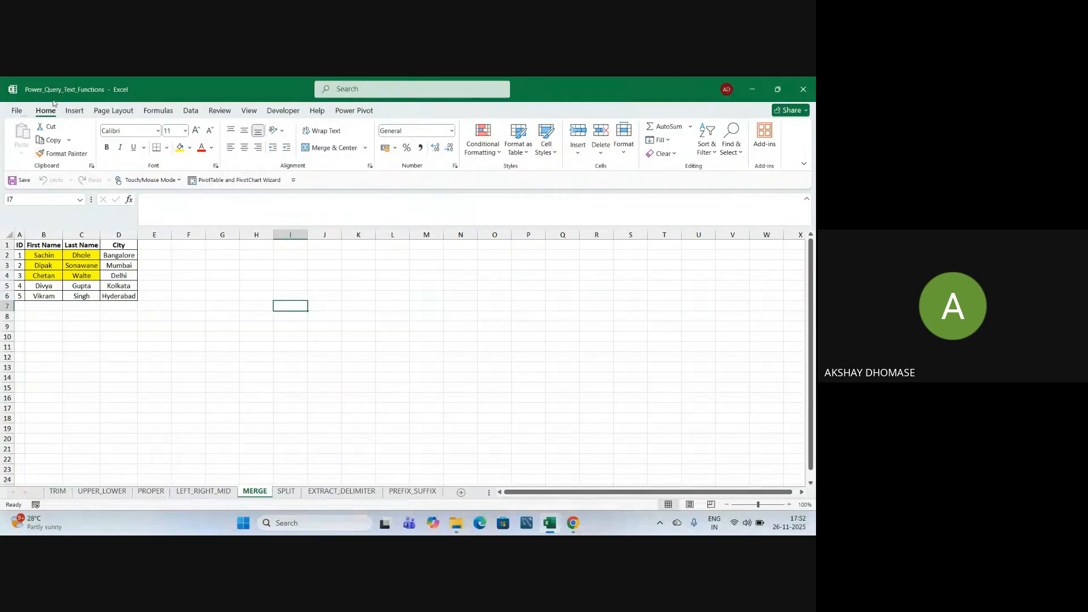
click(219, 317)
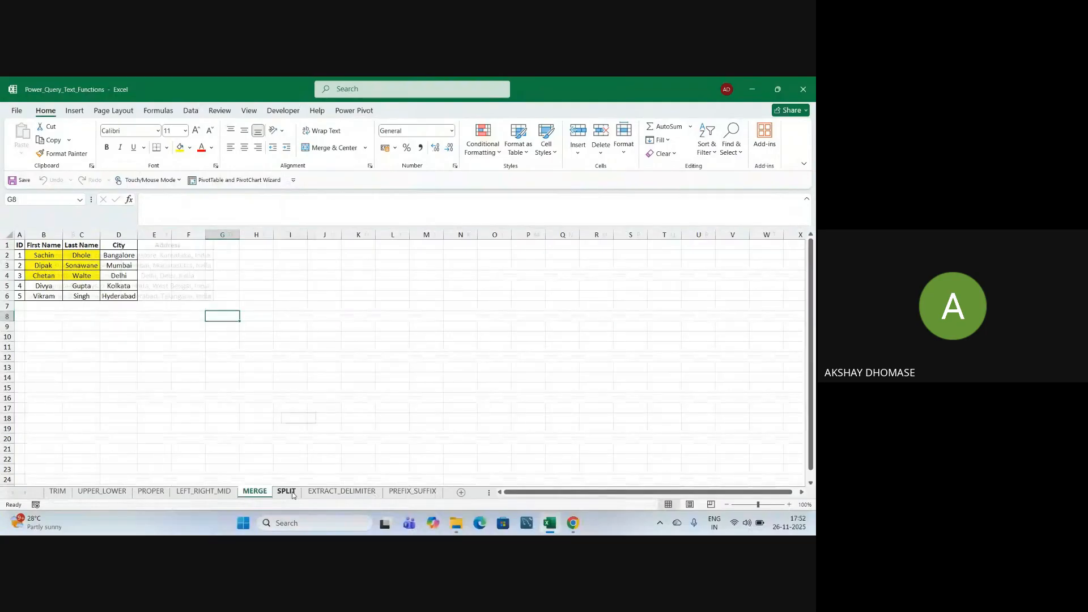
click(291, 493)
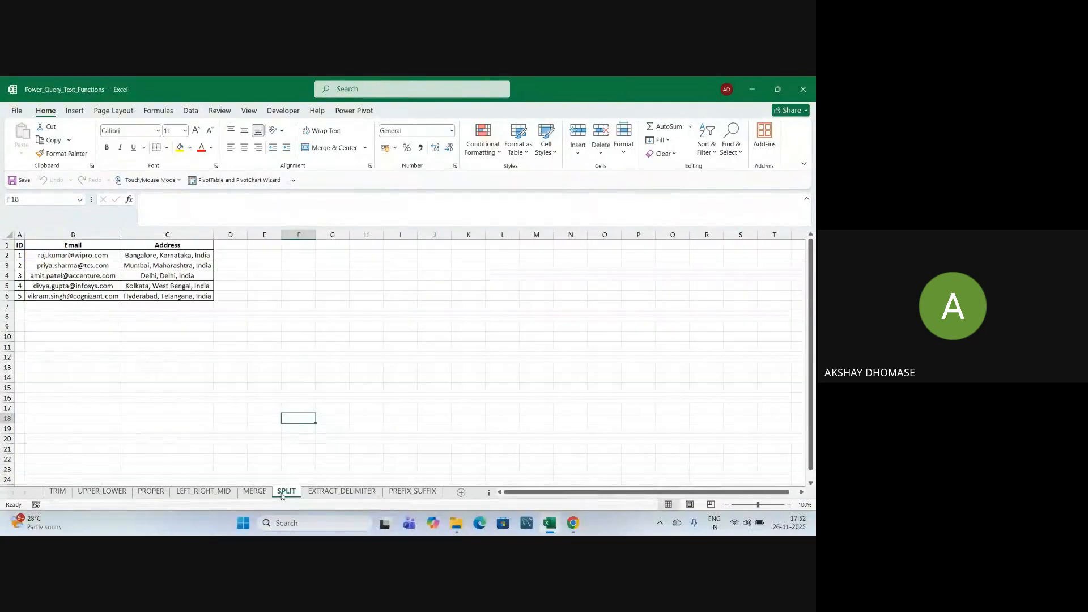
click(273, 342)
click(227, 356)
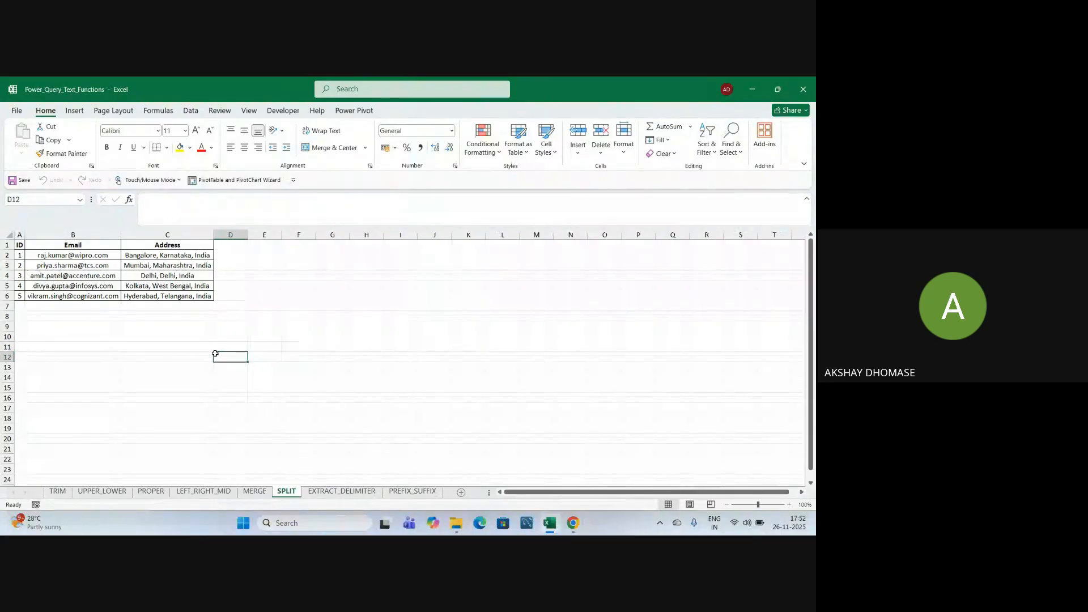
Replace the address in C2 with 'Pune, Maharashtra, India'.
click(210, 255)
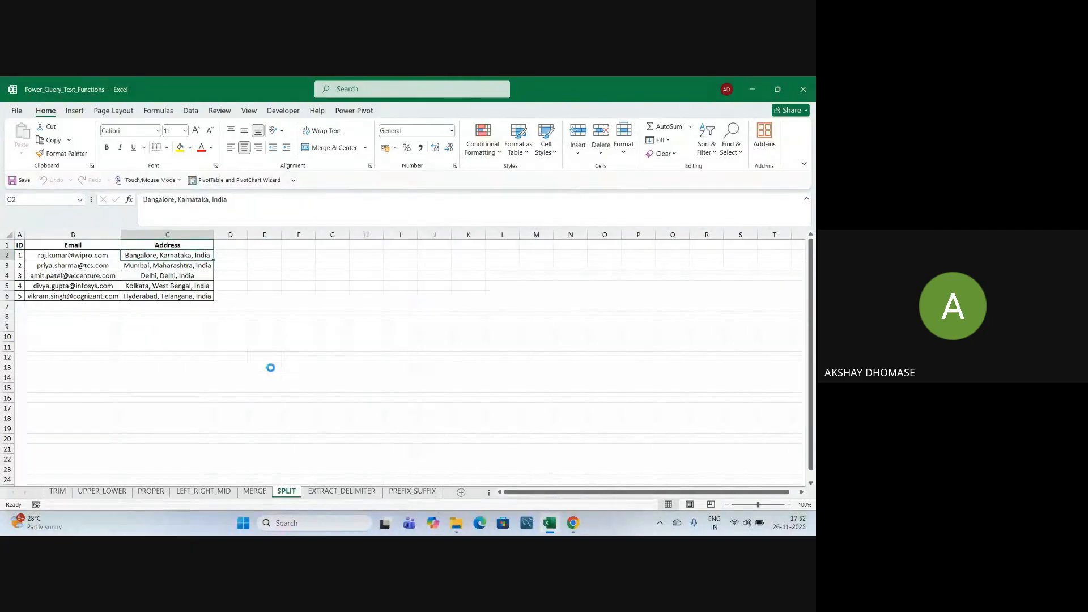
key(Delete)
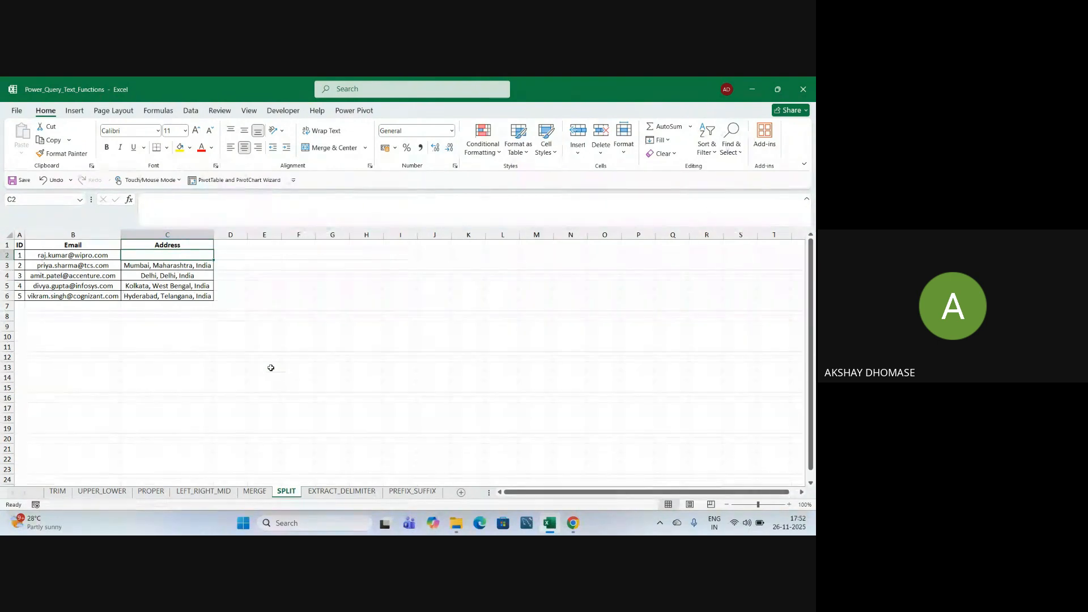
text(Pune,)
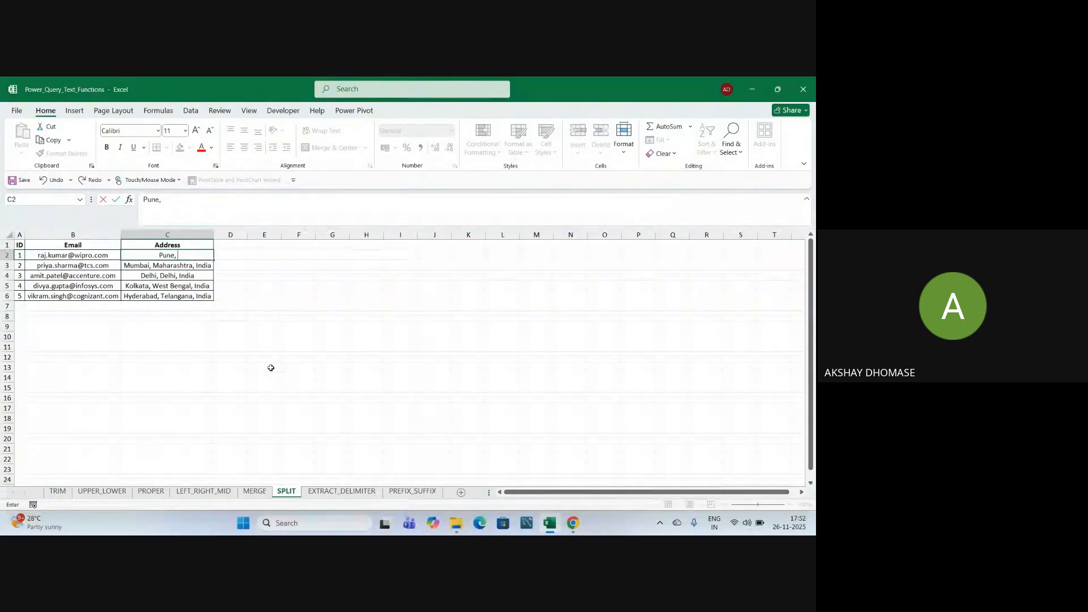
text( Muma)
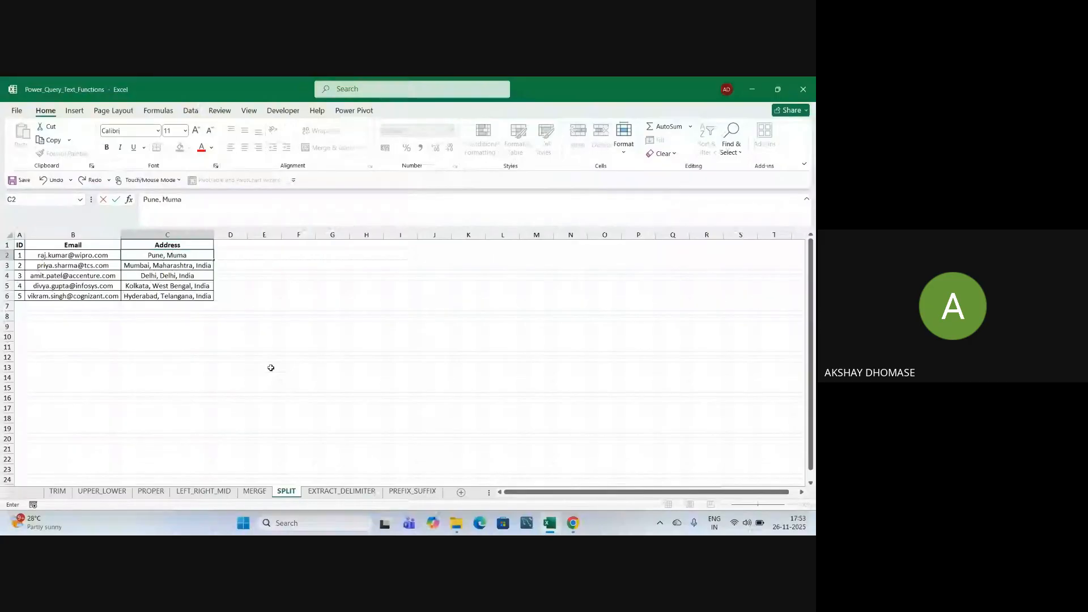
key(BackSpace)
text(b)
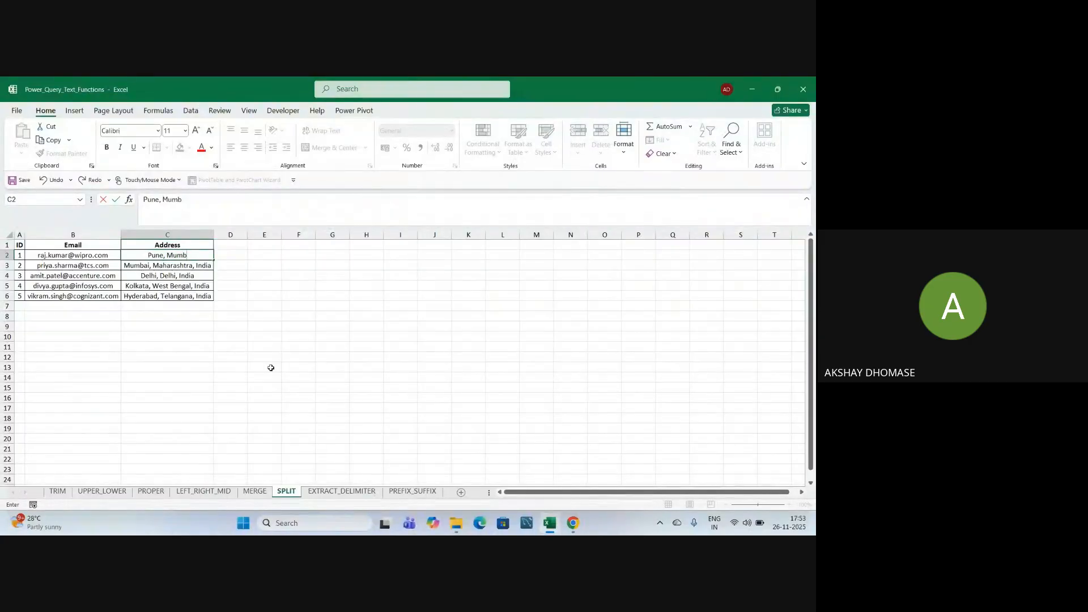
key(BackSpace)
key(BackSpace)
key(BackSpace)
key(BackSpace)
text(Maharashtra, India)
click(367, 276)
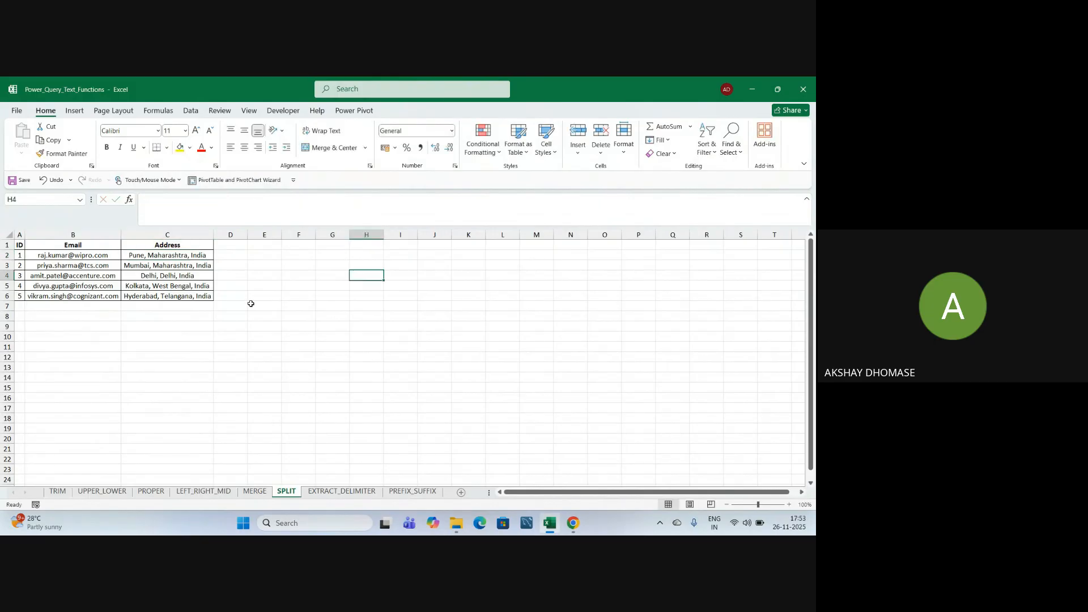
Fill cell C2 yellow, then select the Kolkata address in C5.
click(201, 253)
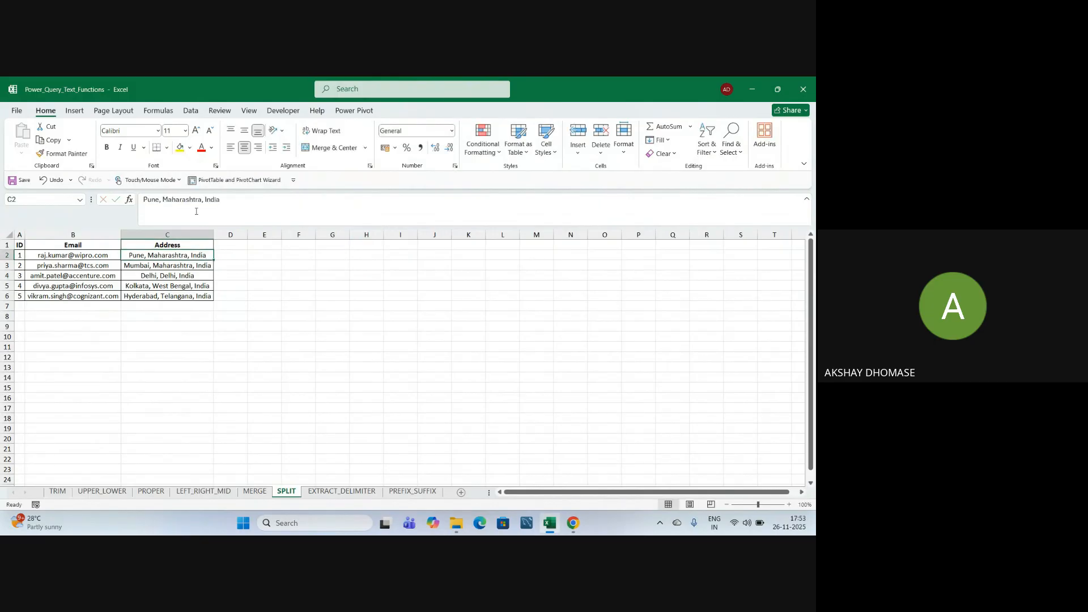
click(179, 148)
click(287, 297)
click(162, 288)
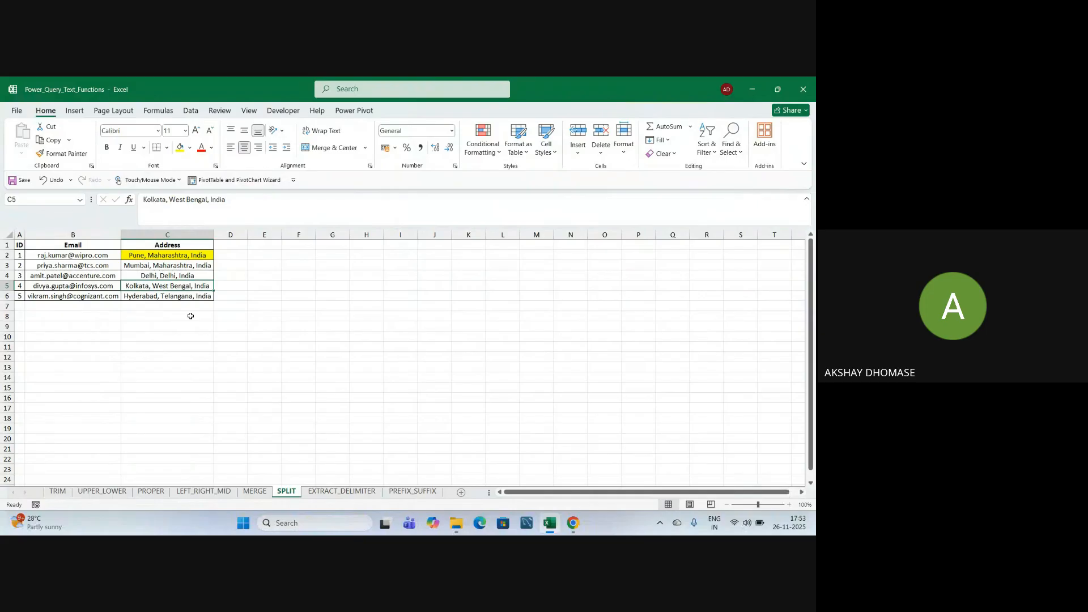
Replace the Kolkata address in C5 with 'Siligudi, West Bengal, India'.
key(Delete)
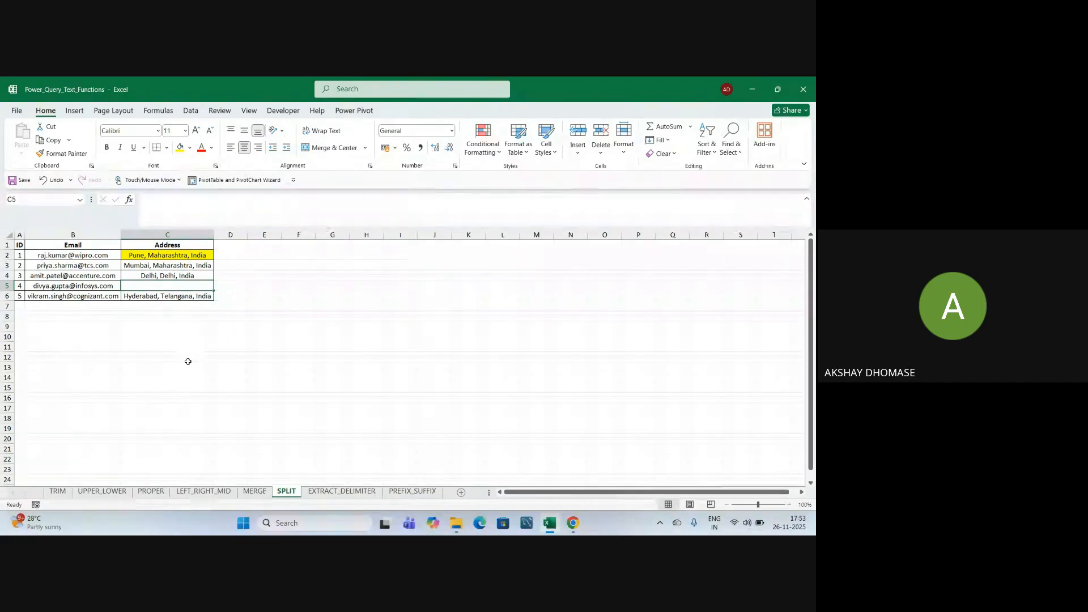
text(Sil)
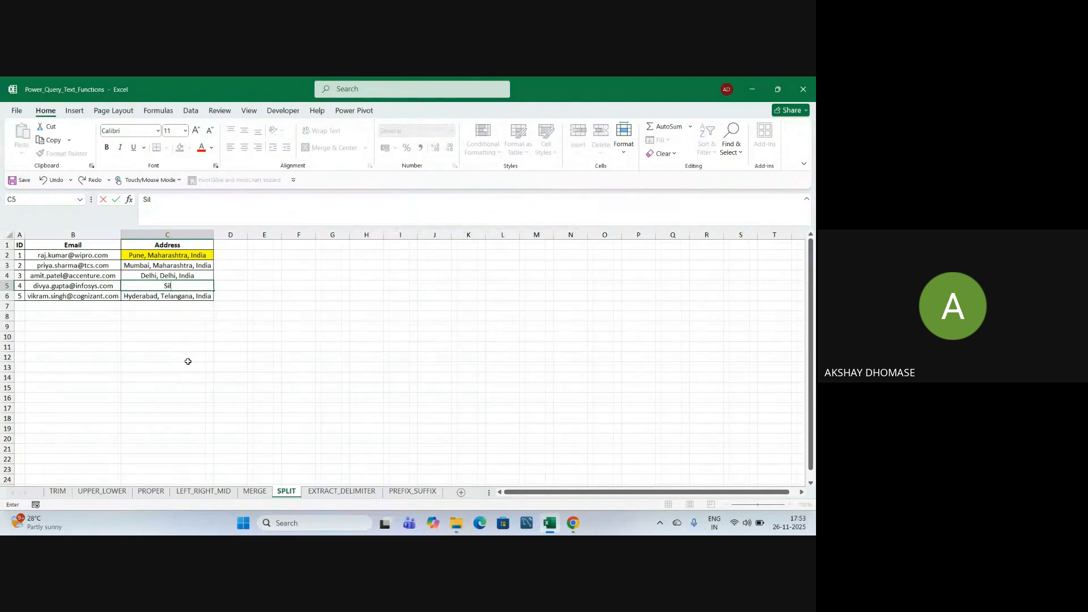
text(igudi, Westben)
key(BackSpace)
key(BackSpace)
key(BackSpace)
text(Benga)
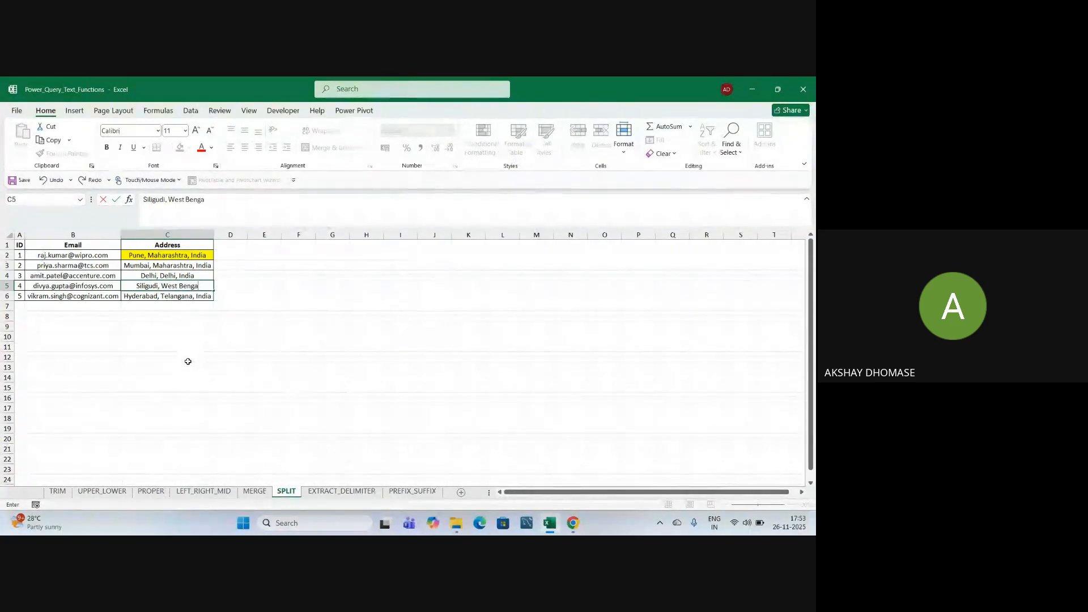
text(l, India)
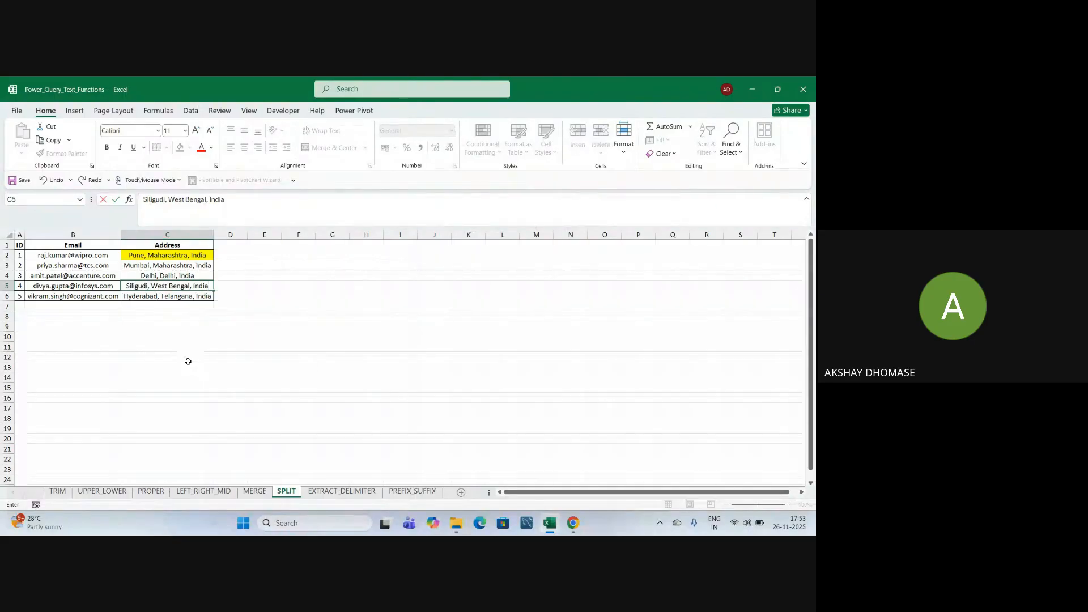
click(229, 377)
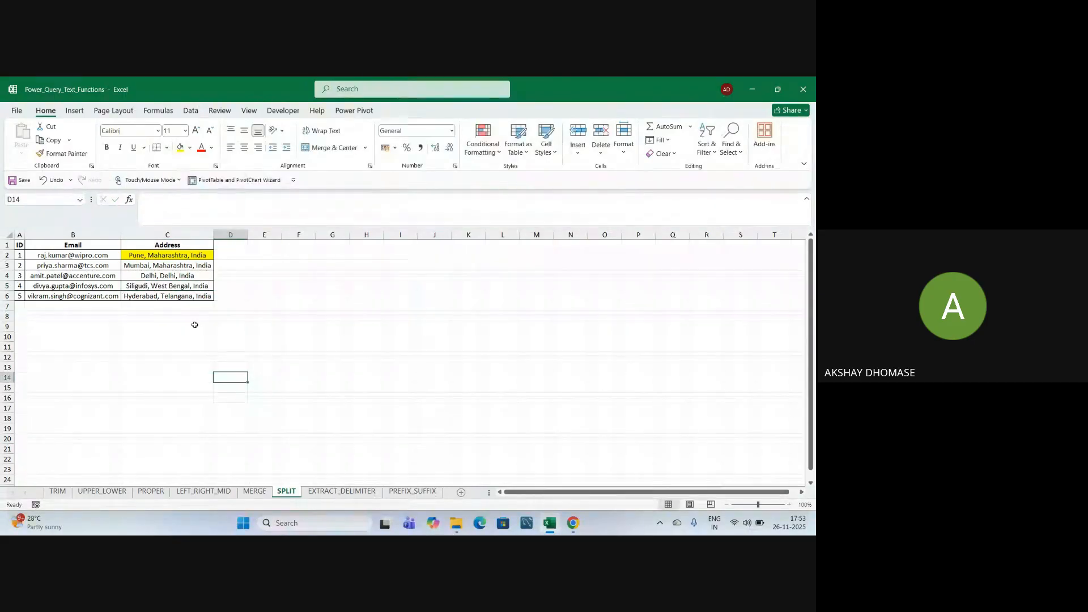
Fill C5 yellow and recheck the edited Pune (C2) and Siligudi (C5) addresses.
click(167, 286)
click(181, 148)
click(340, 378)
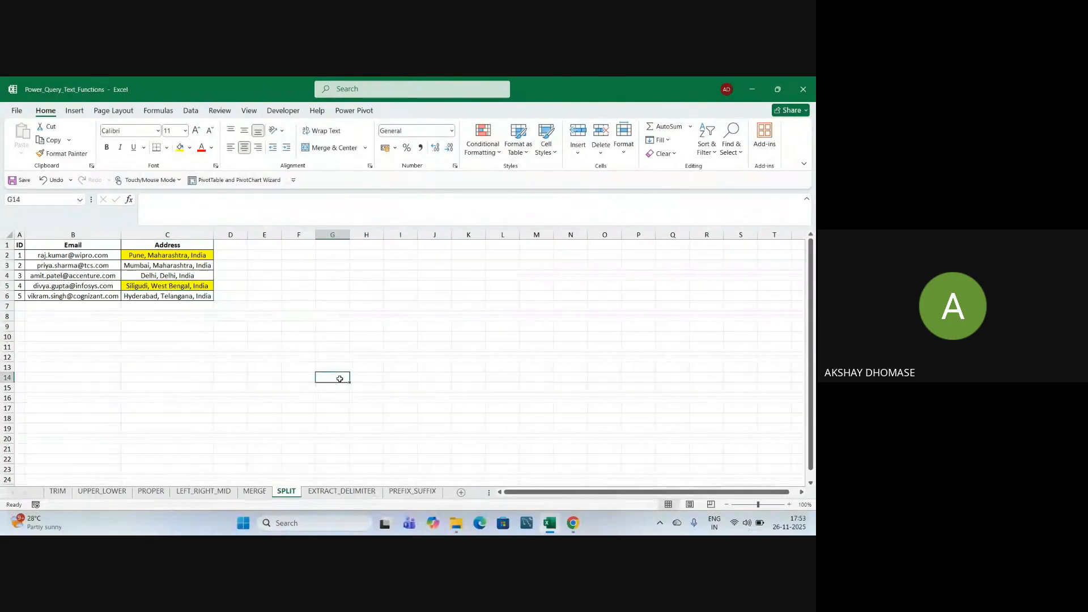
click(170, 256)
click(170, 285)
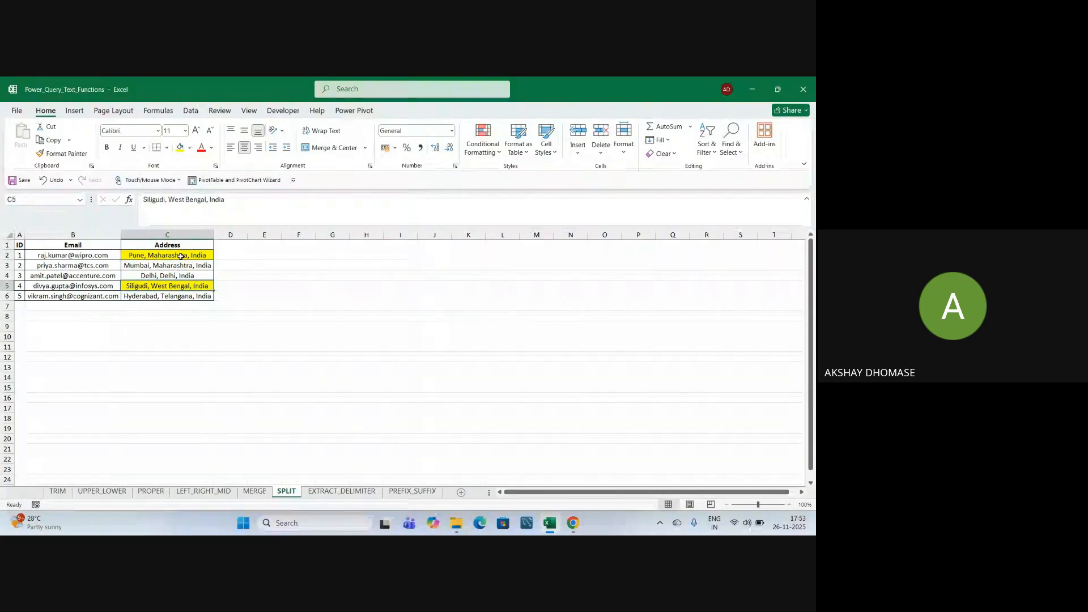
click(180, 256)
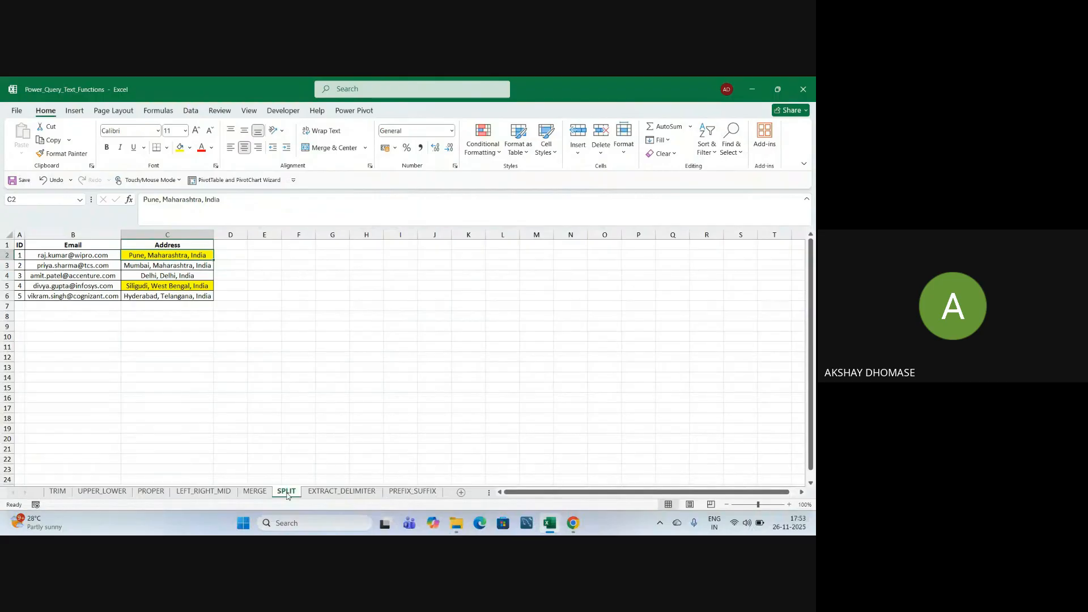
click(252, 410)
click(231, 363)
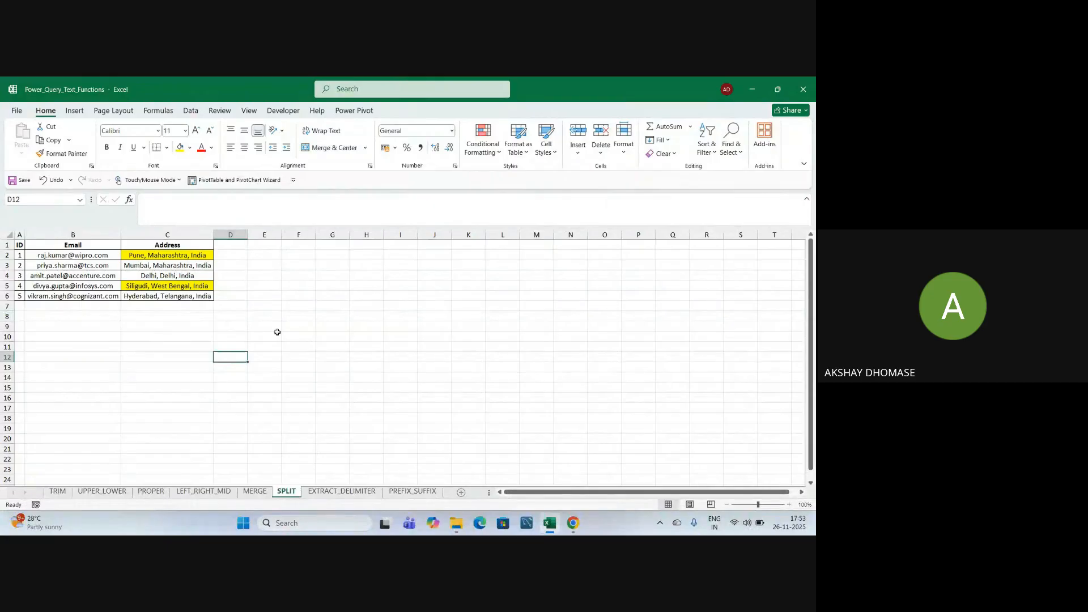
click(233, 315)
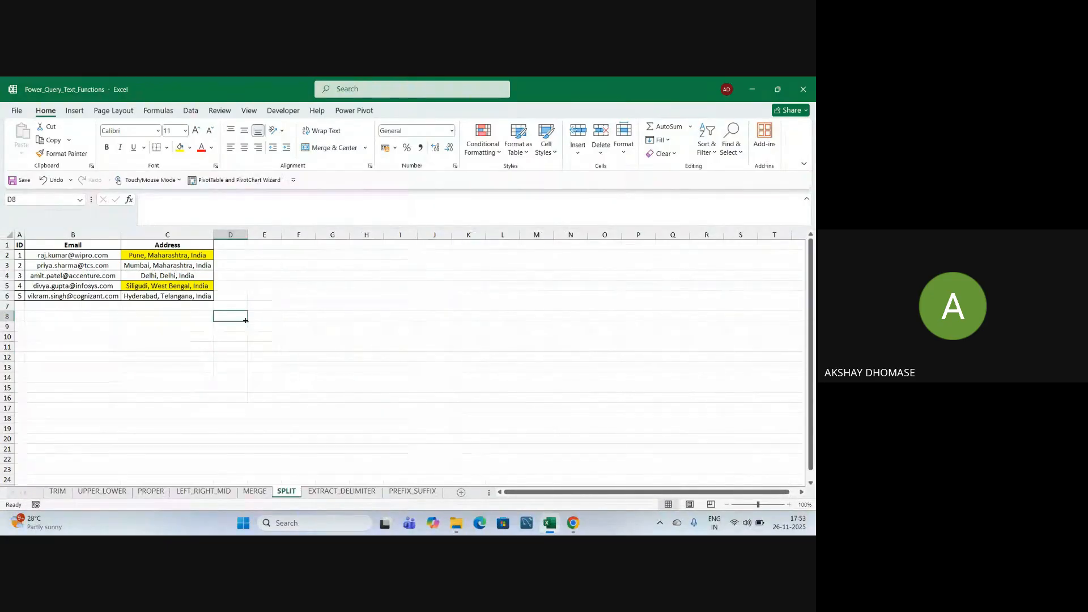
Close Power_Query_Text_Functions and reopen Text Function Solution from the Desktop folder.
click(804, 90)
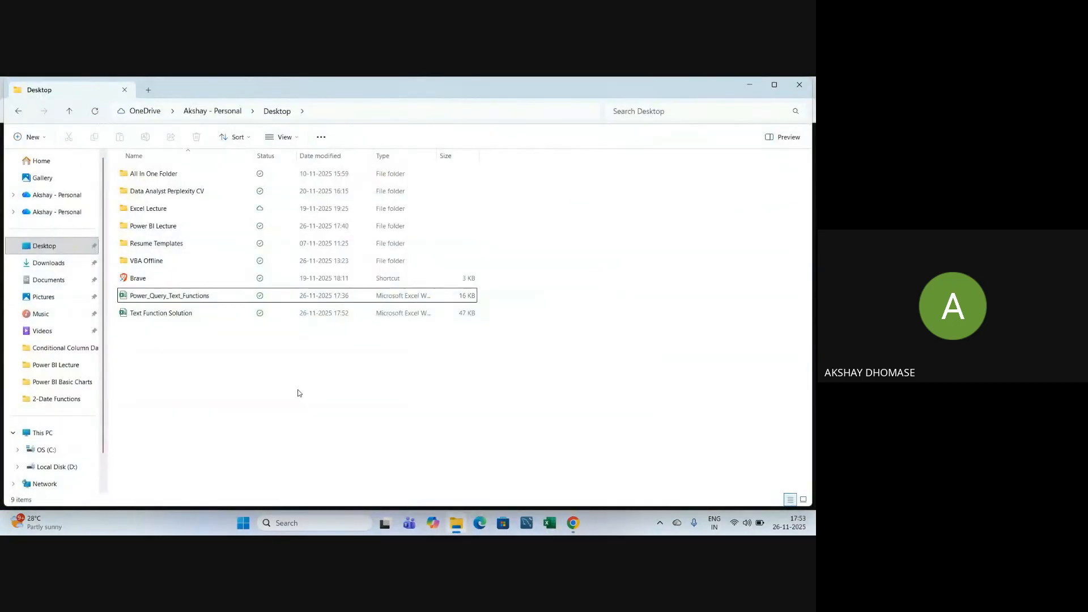
double_click(164, 318)
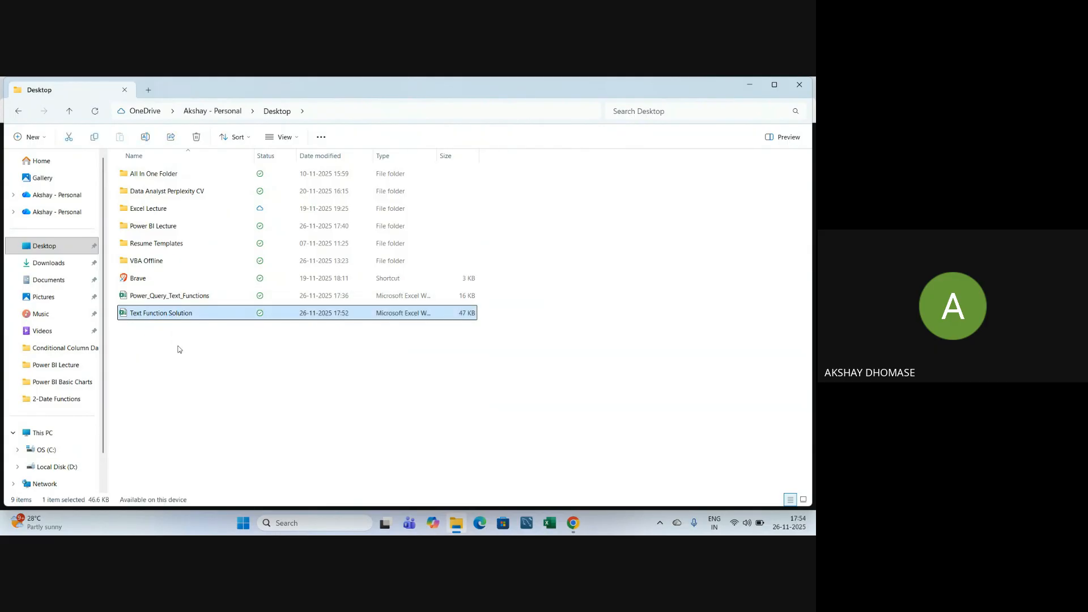
click(229, 397)
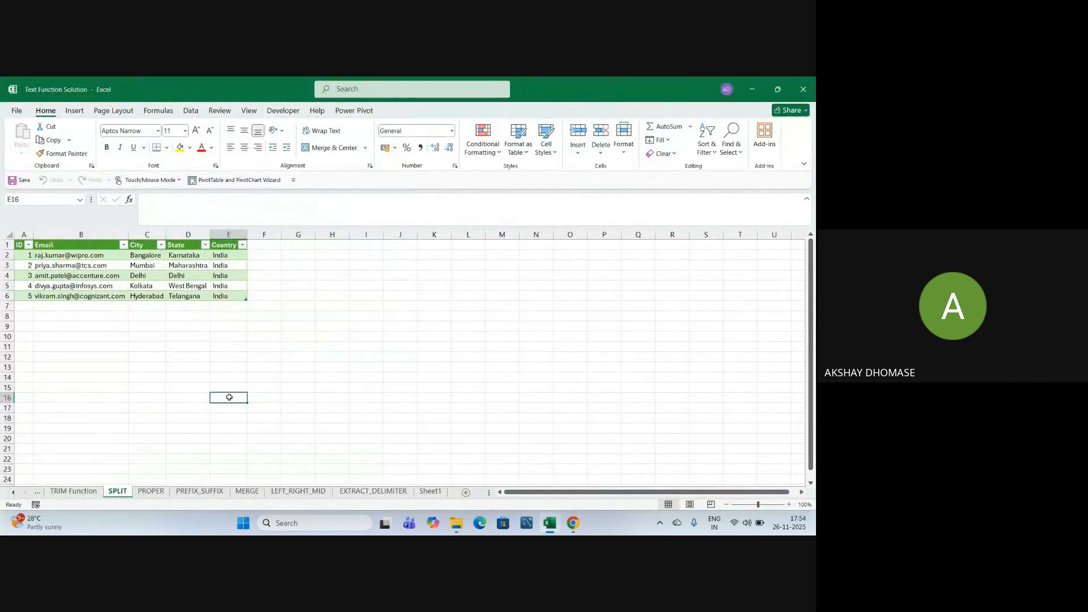
Browse the TRIM Function and PROPER sheets, then return to the SPLIT sheet.
click(338, 360)
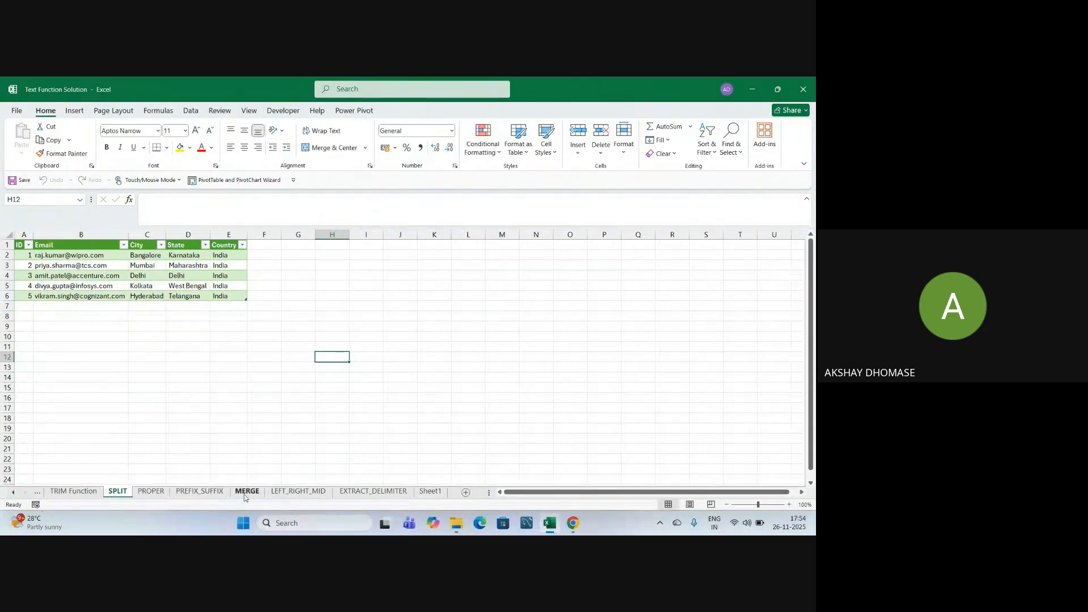
click(59, 493)
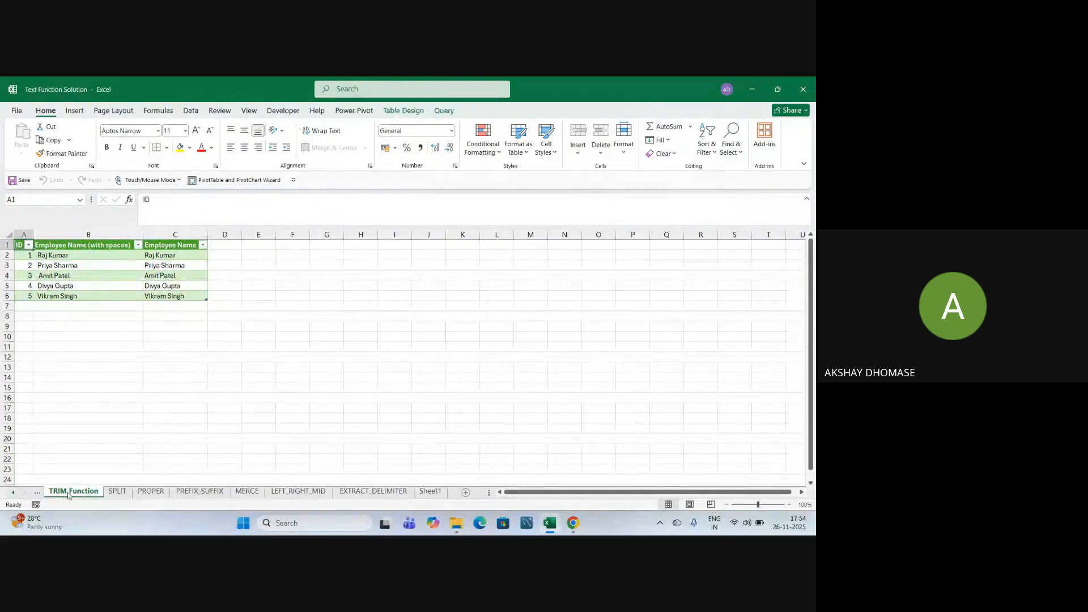
click(117, 491)
click(142, 492)
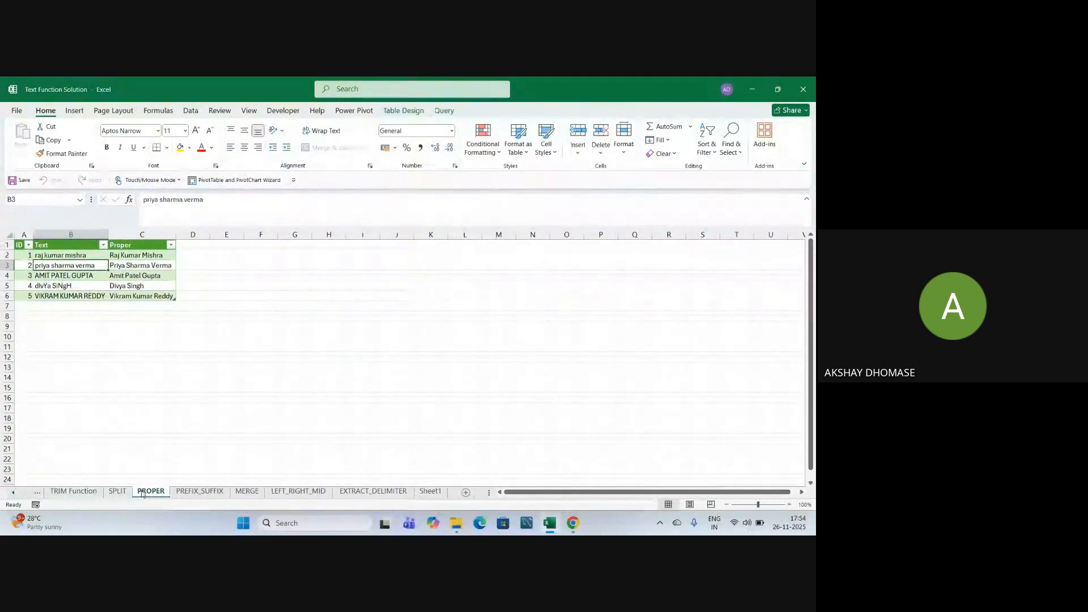
click(118, 492)
Inspect the SPLIT table's Bangalore, Delhi and Kolkata rows, then bring up the Data ribbon.
click(146, 377)
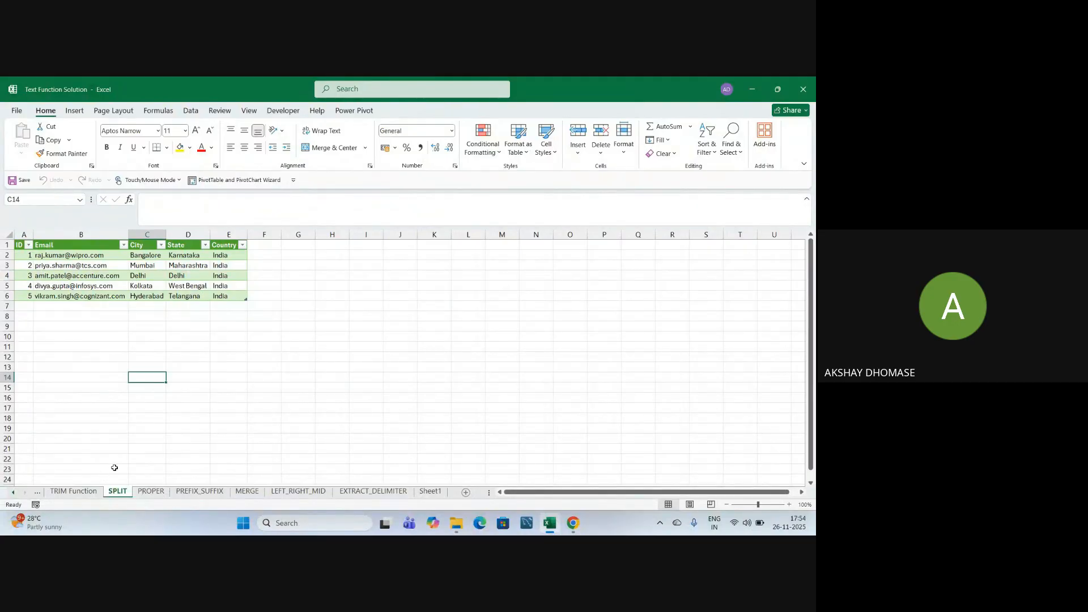
click(123, 448)
click(152, 401)
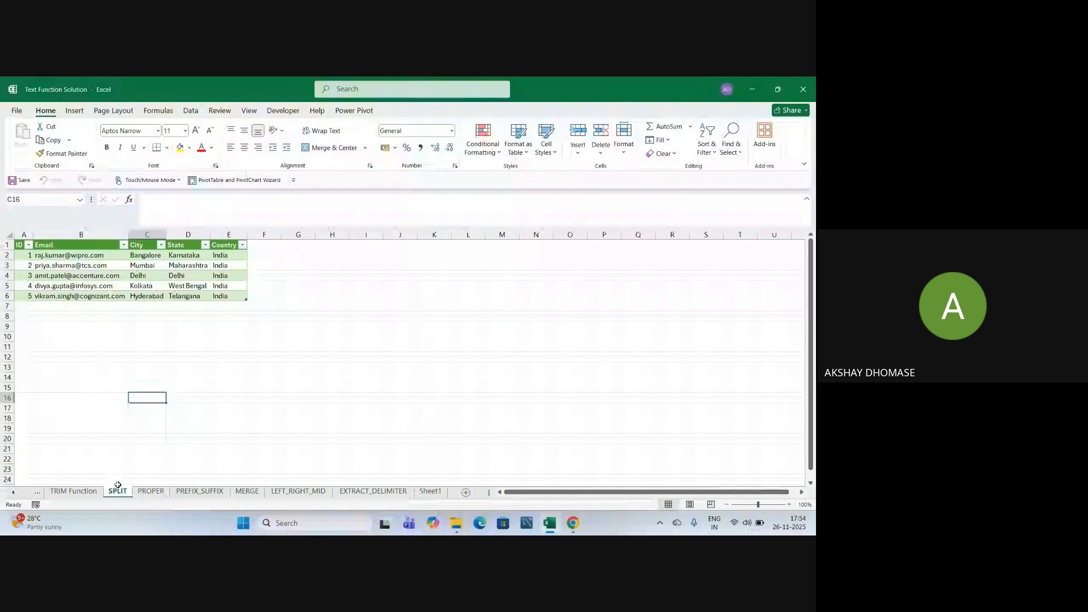
click(118, 378)
click(154, 329)
click(139, 258)
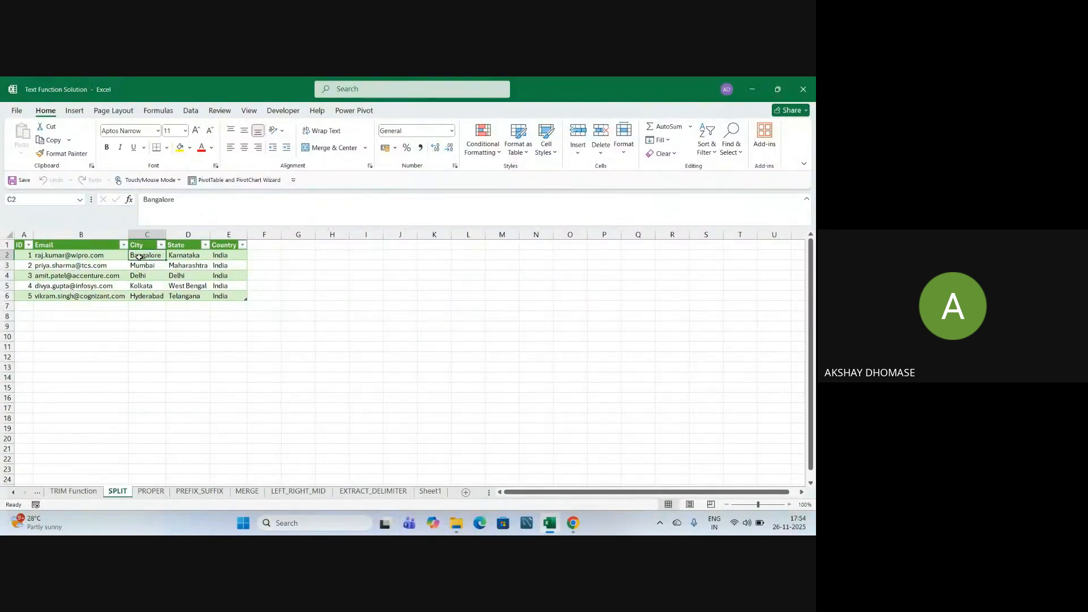
click(160, 347)
drag(143, 256, 228, 256)
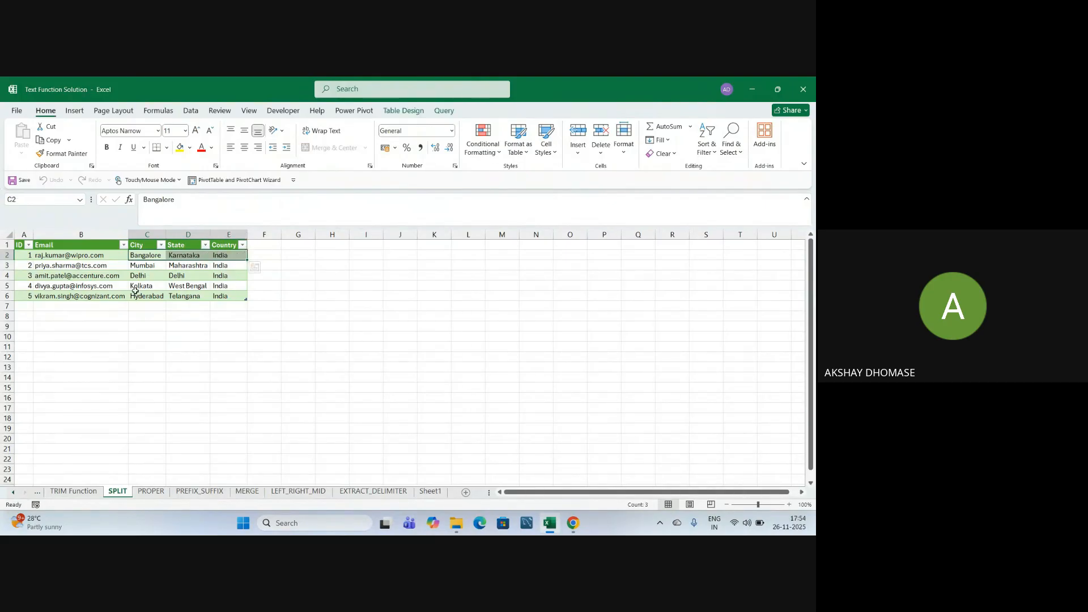
drag(141, 286, 216, 287)
click(188, 367)
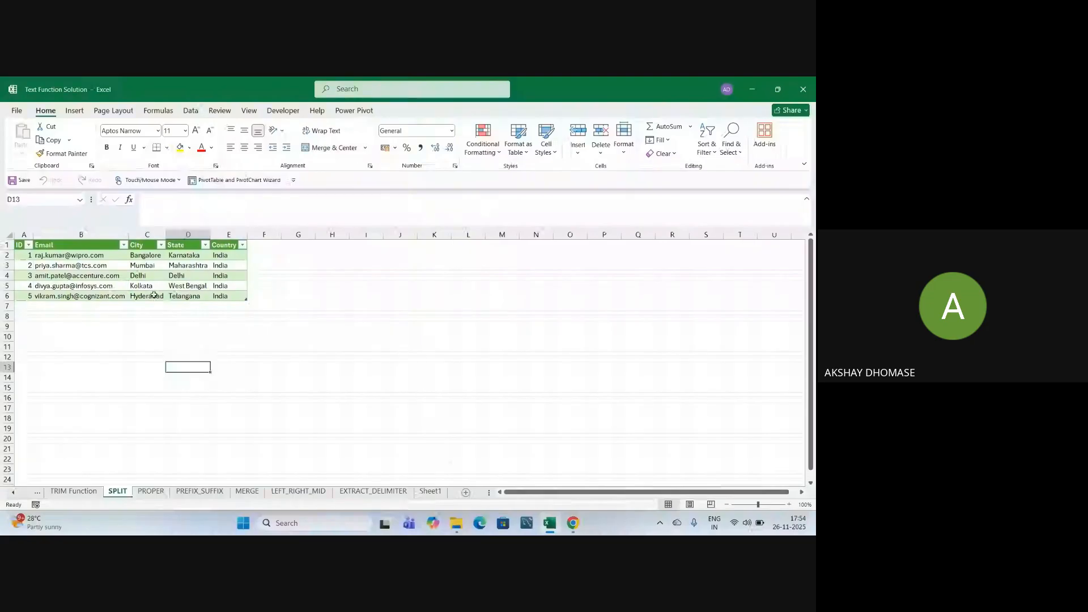
click(155, 276)
click(157, 288)
click(195, 375)
click(196, 344)
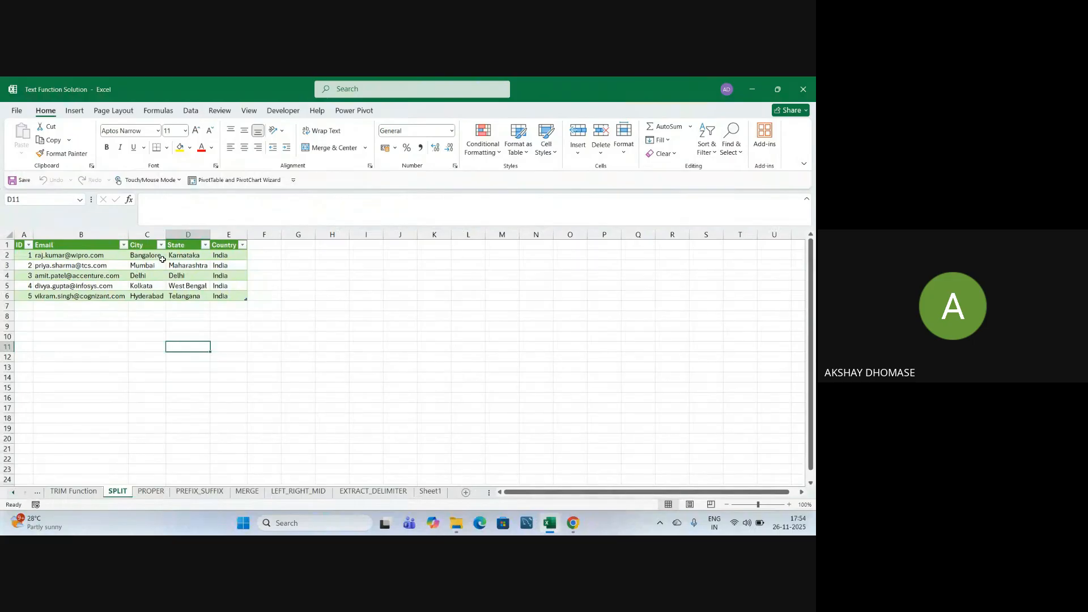
click(195, 113)
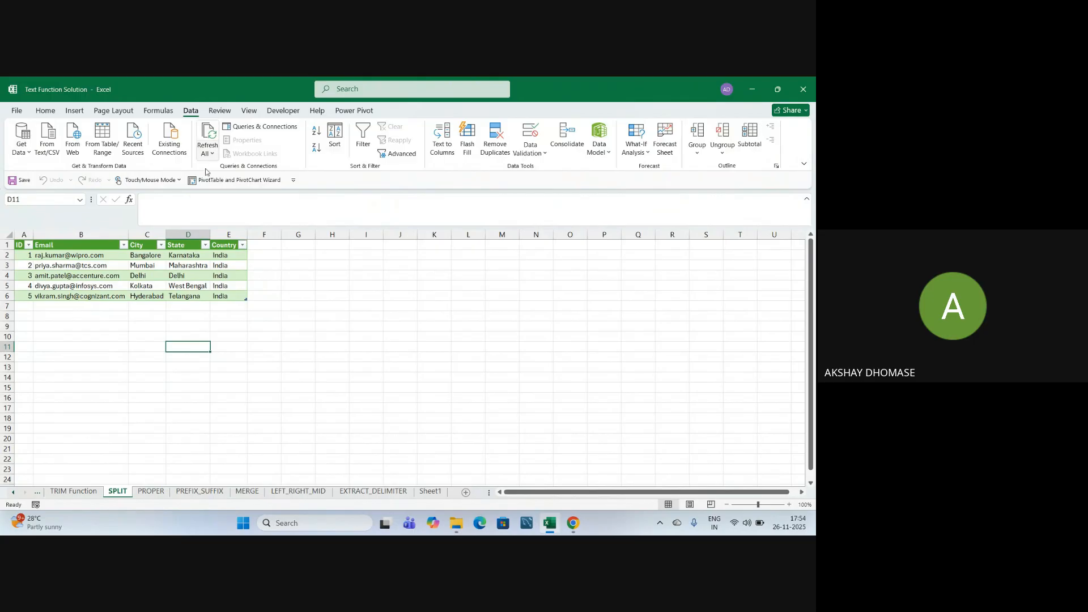
Run Refresh All from a SPLIT table cell to reload every query.
click(176, 276)
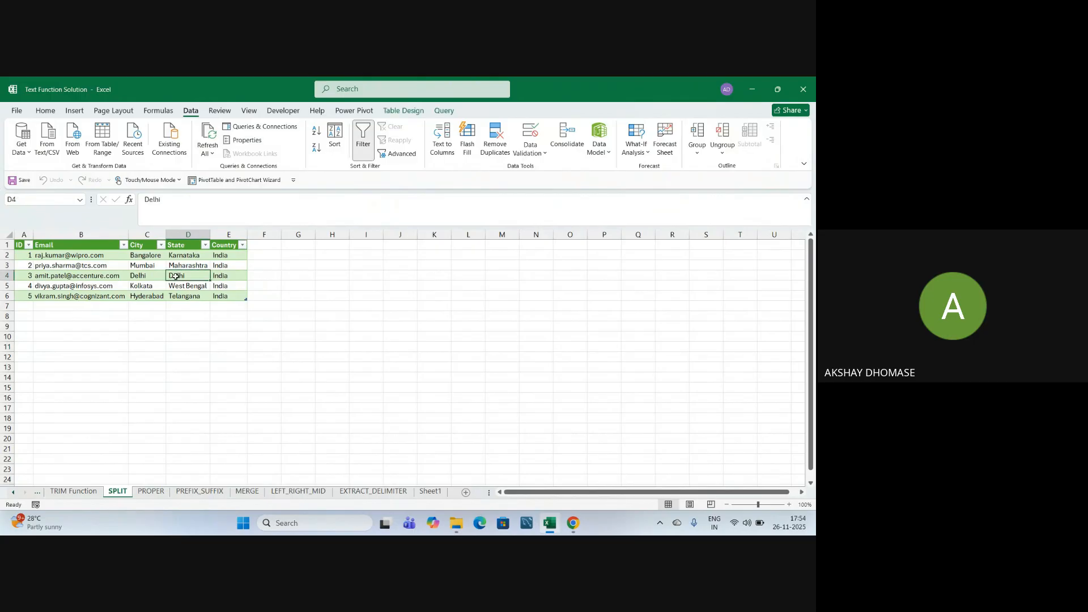
click(211, 154)
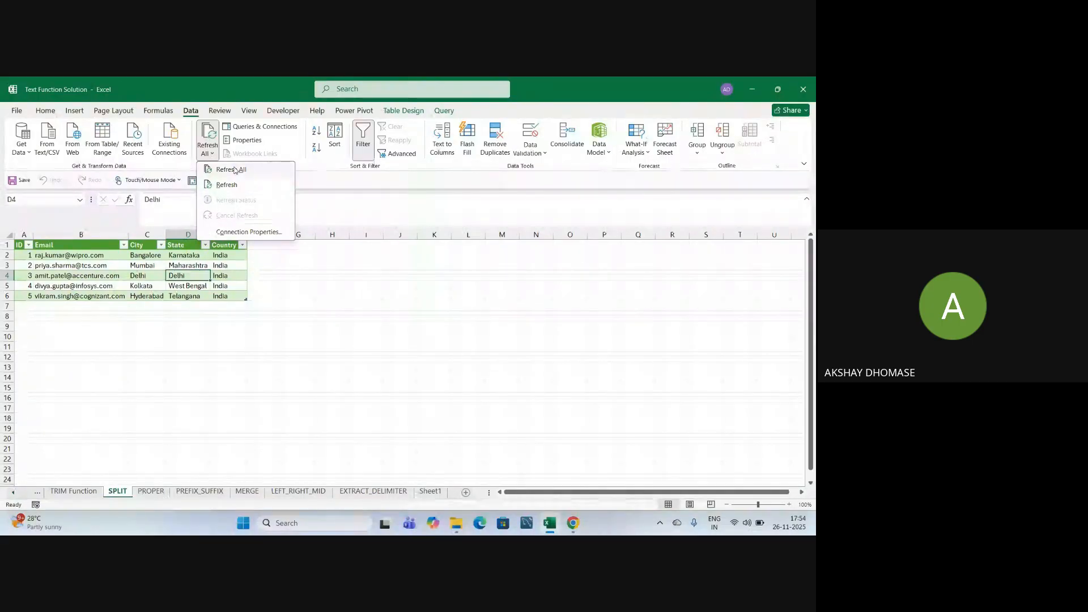
click(231, 169)
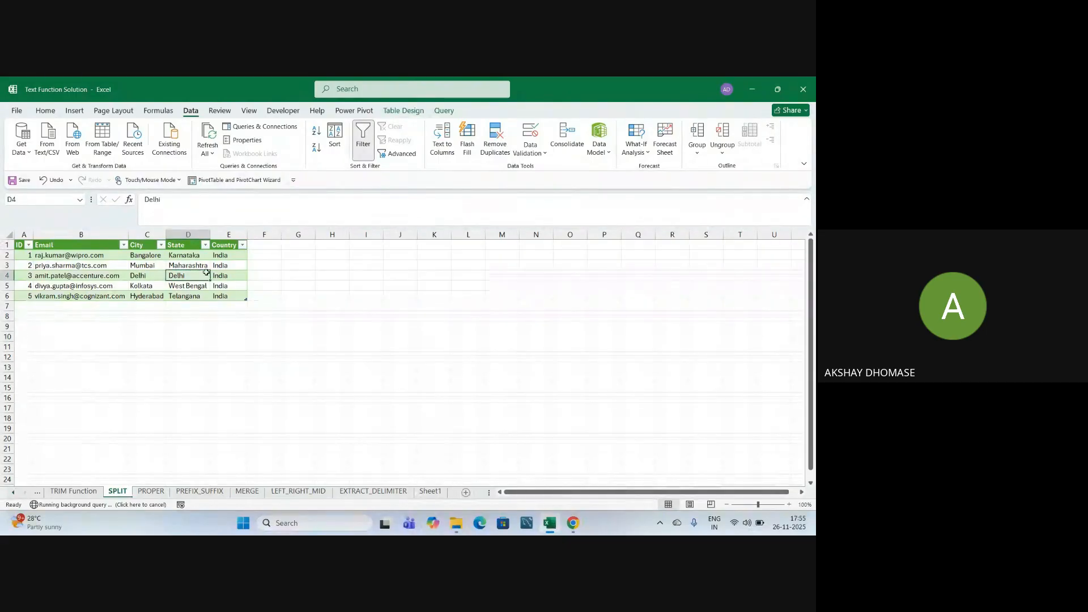
click(300, 347)
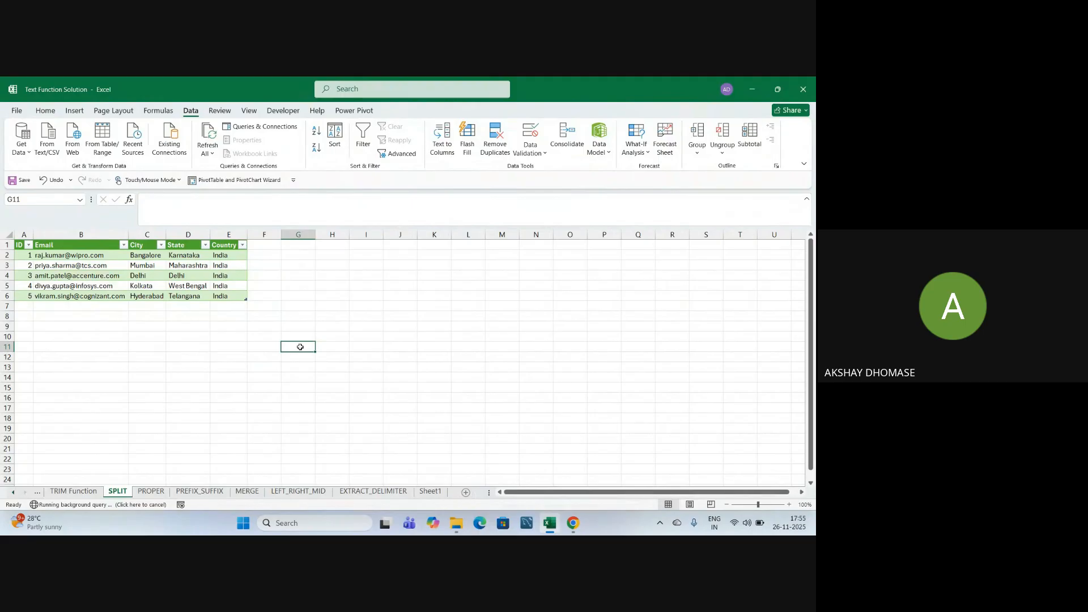
click(248, 356)
Switch to File Explorer and open Power_Query_Text_Functions from the Desktop.
key(alt+Tab)
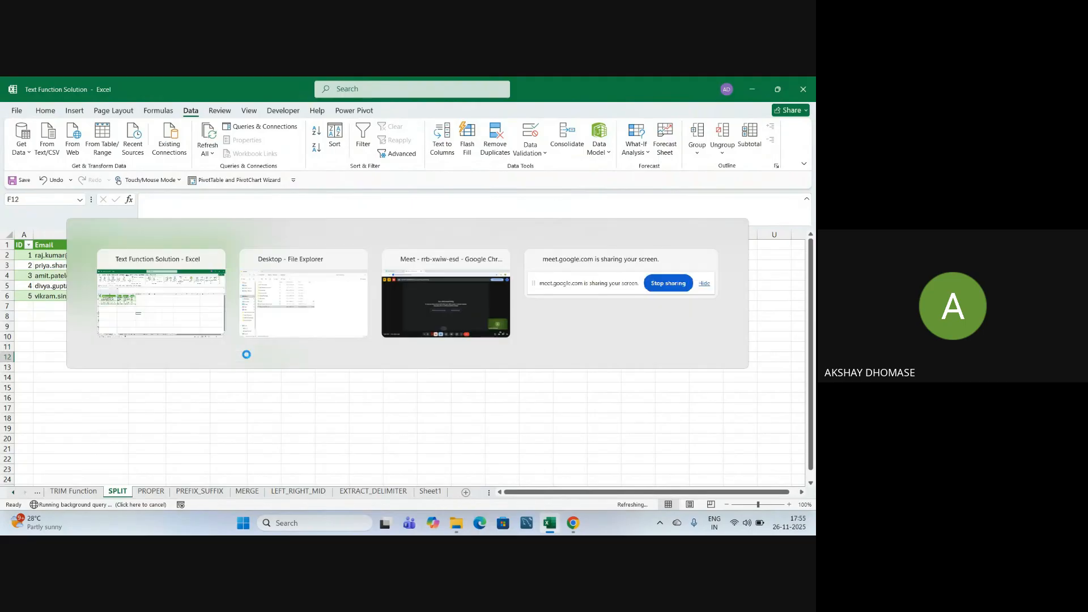
double_click(187, 296)
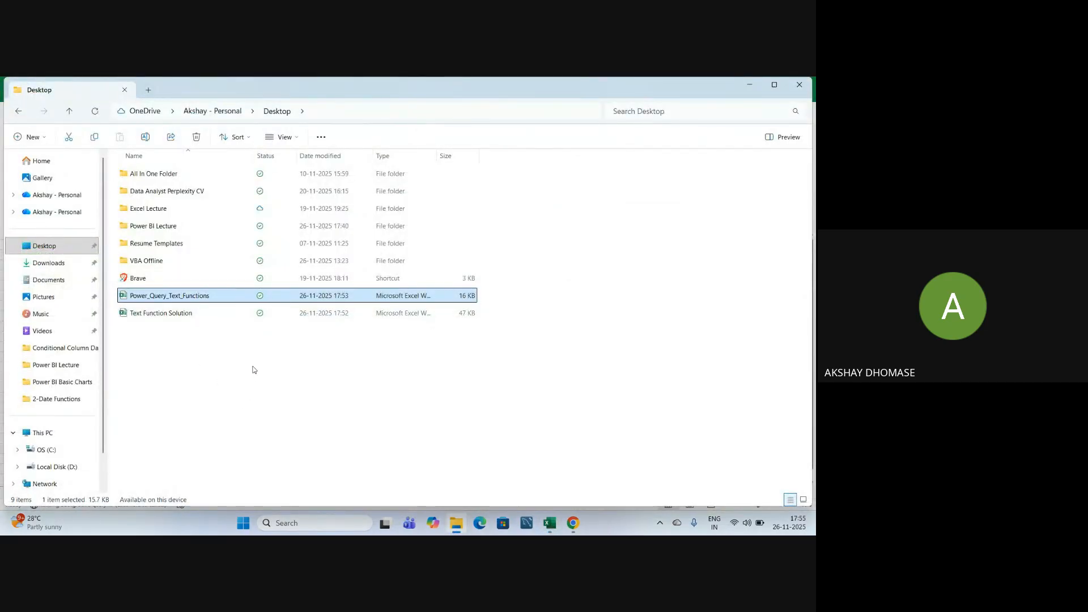
click(238, 355)
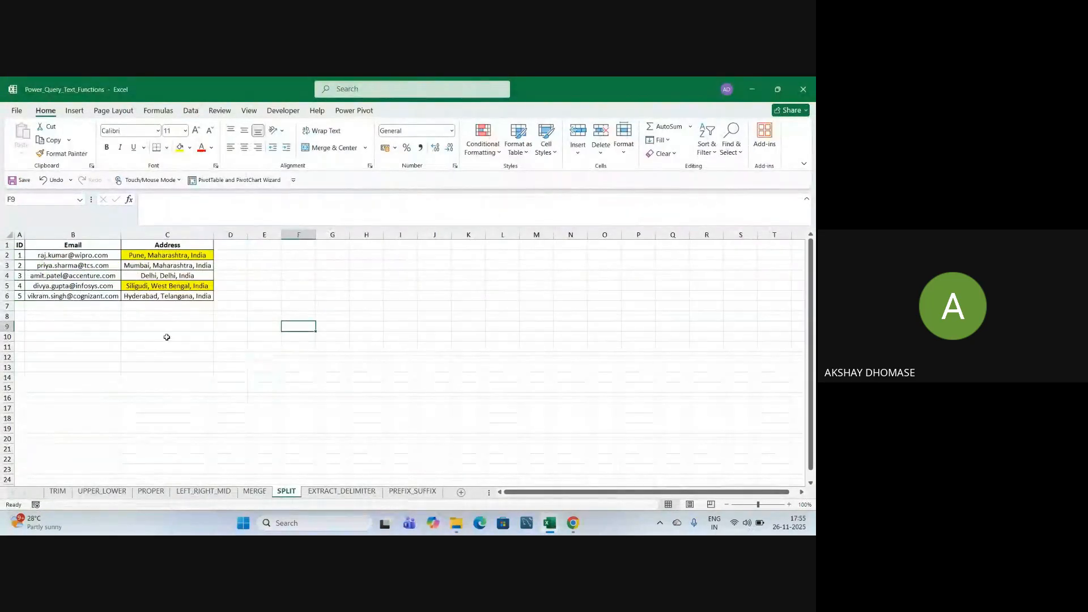
Verify the Pune (C2) and Siligudi (C5) source addresses, then close Power_Query_Text_Functions.
click(252, 349)
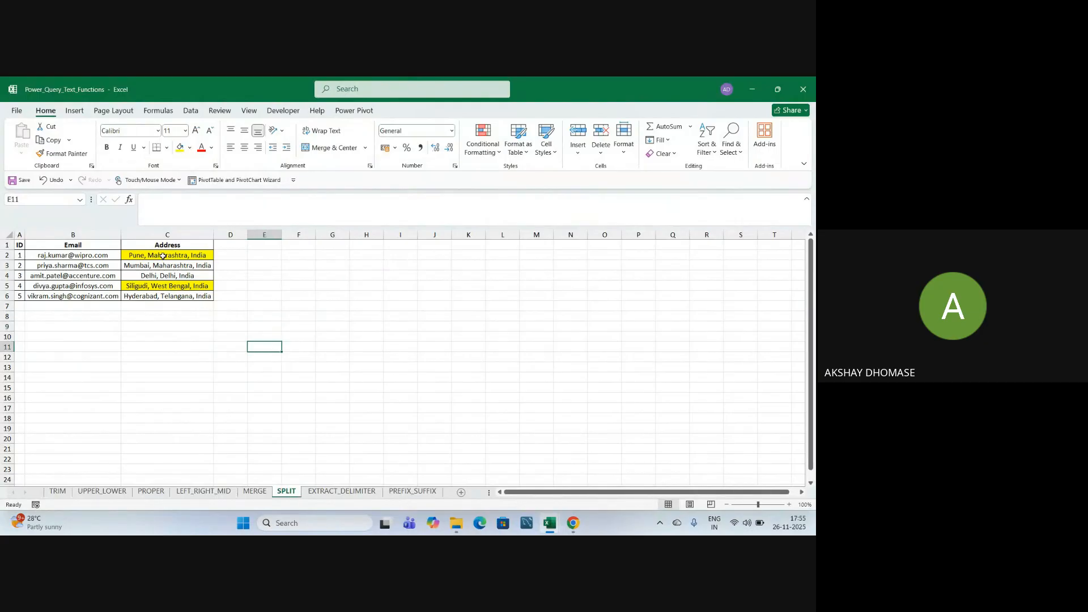
click(164, 256)
click(159, 287)
click(176, 345)
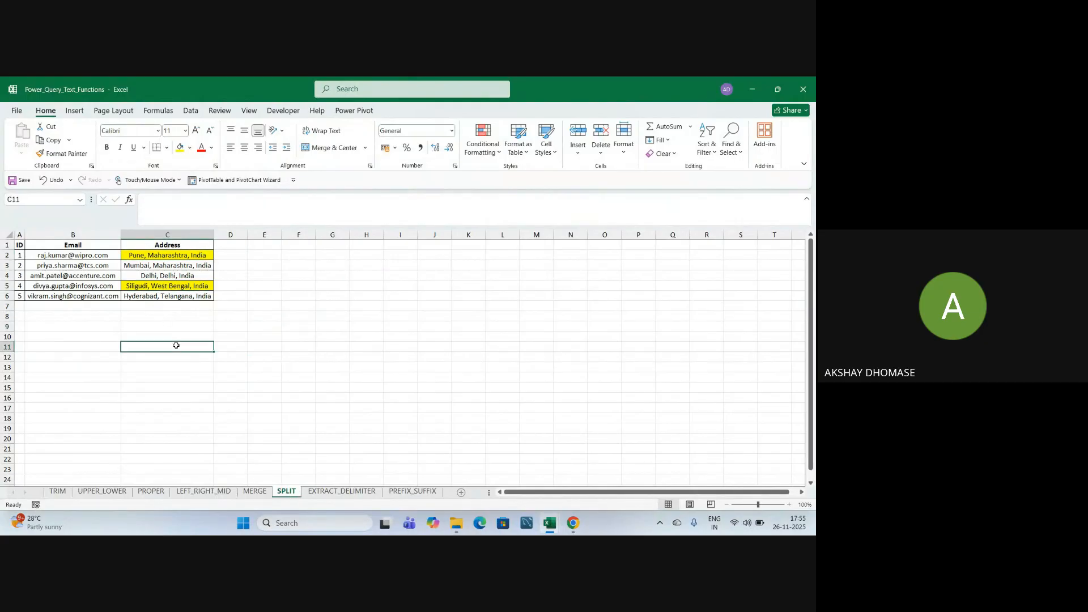
click(177, 334)
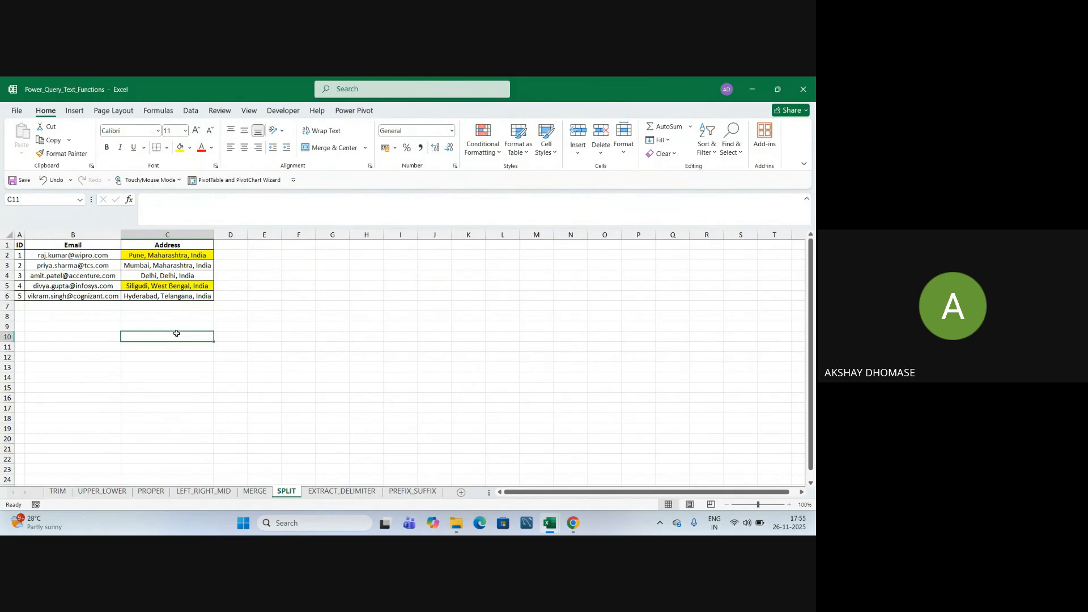
click(170, 286)
click(175, 256)
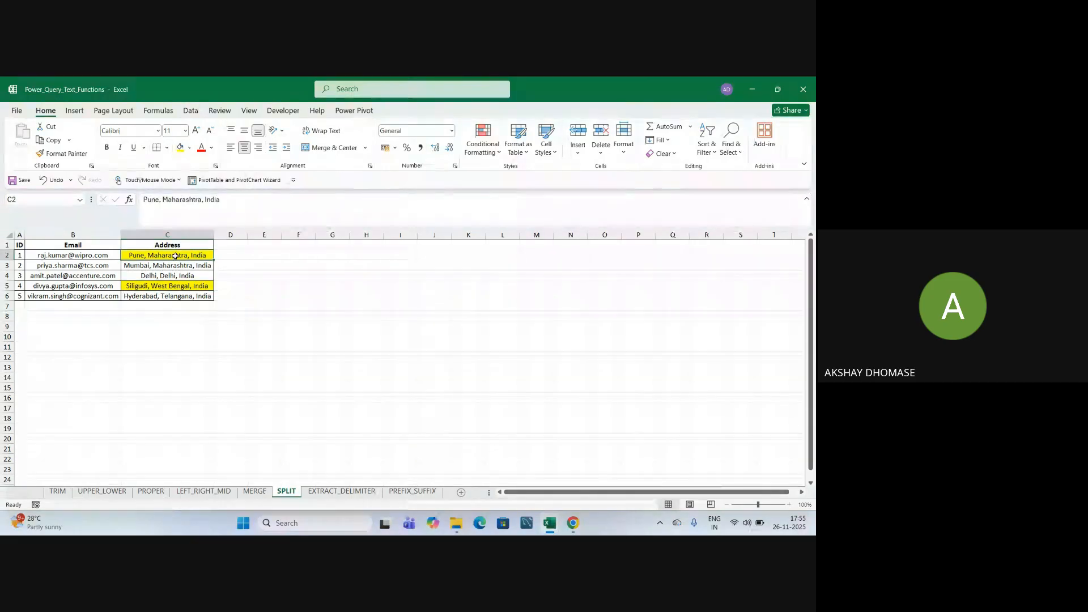
click(229, 349)
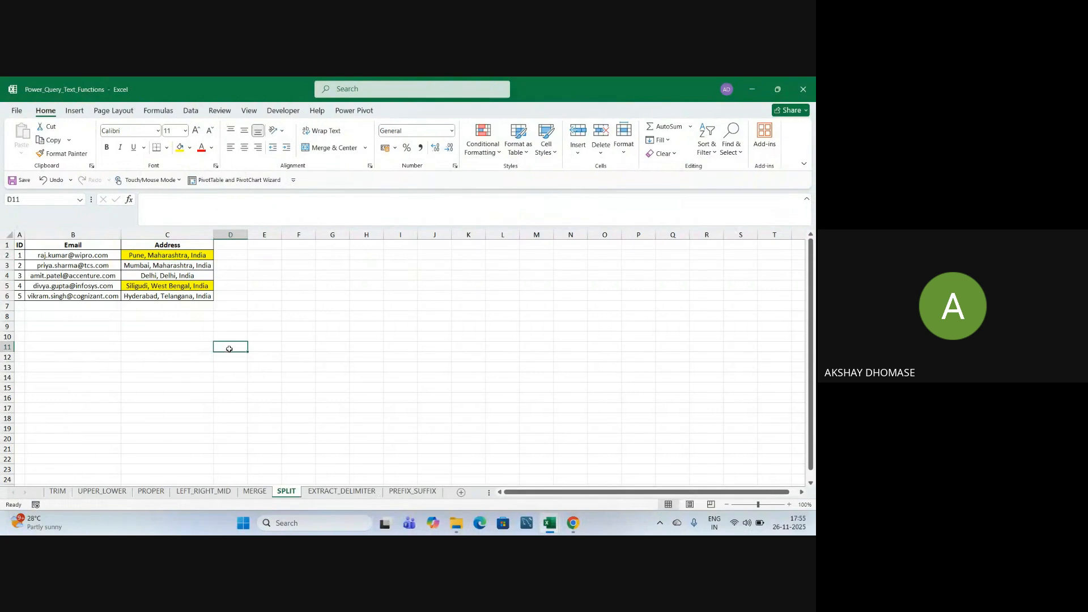
click(299, 327)
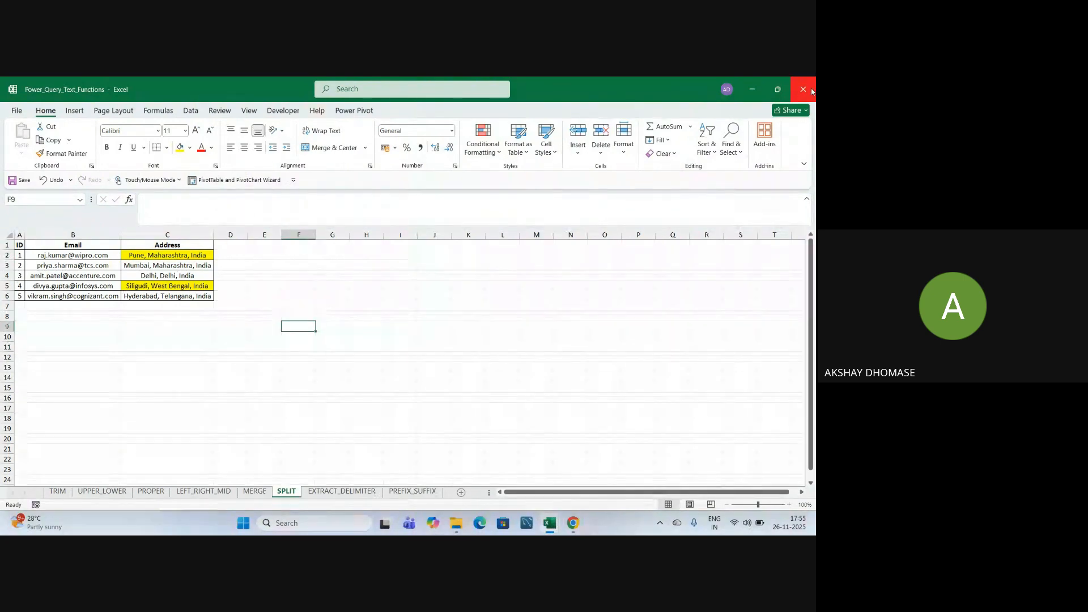
click(805, 89)
click(140, 400)
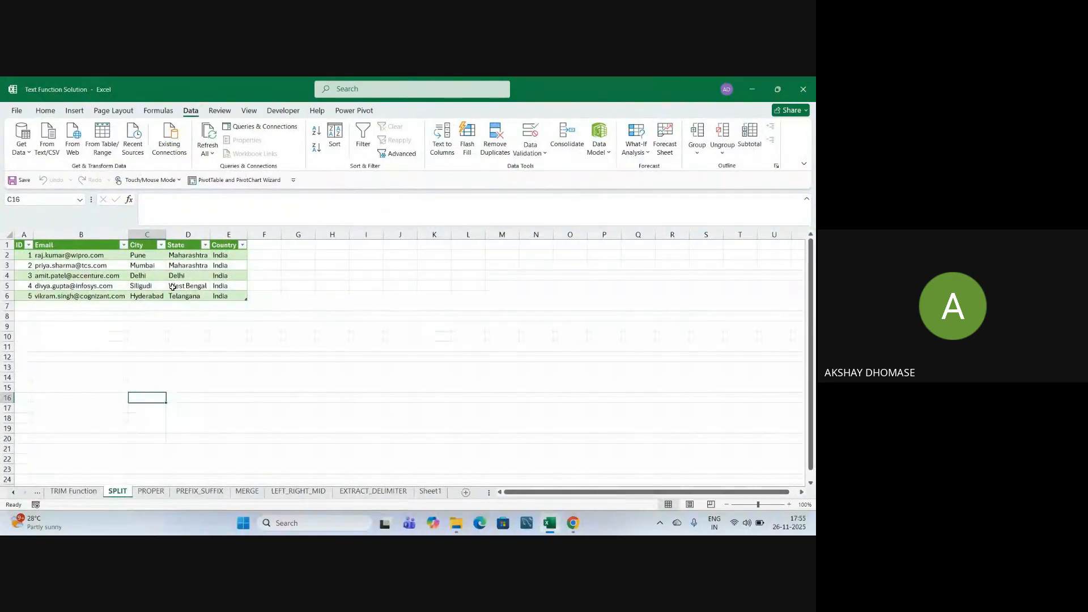
Check the refreshed Pune row's City, State and Country values on SPLIT.
click(201, 355)
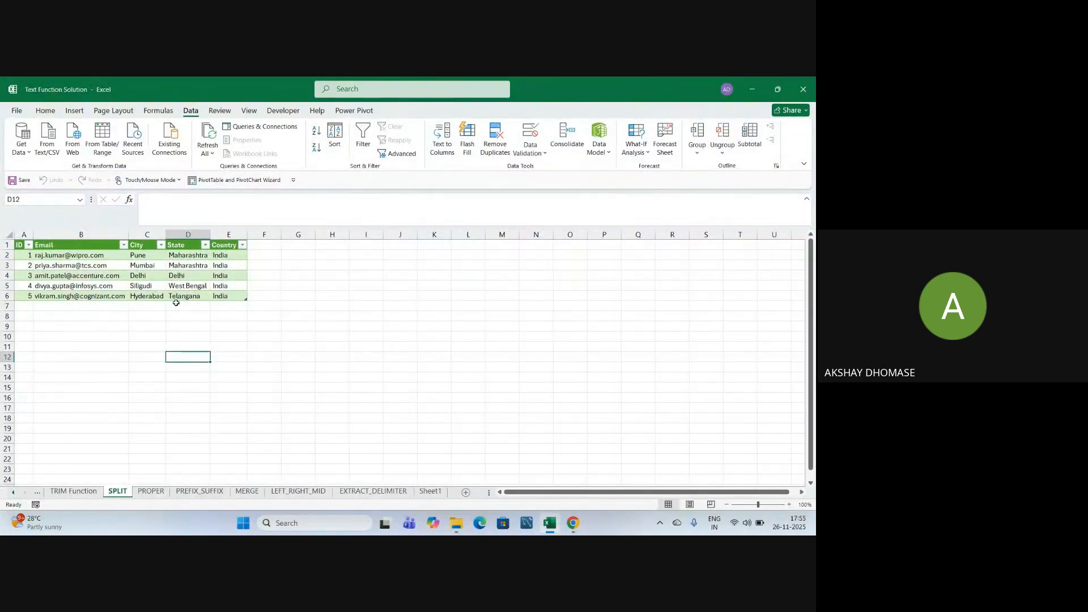
click(225, 364)
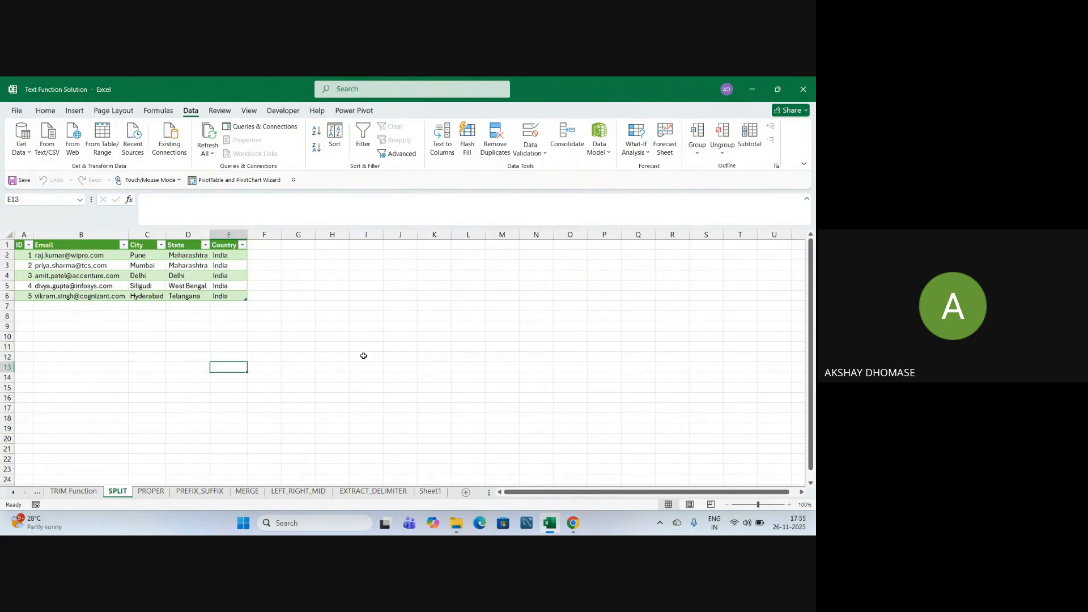
click(147, 257)
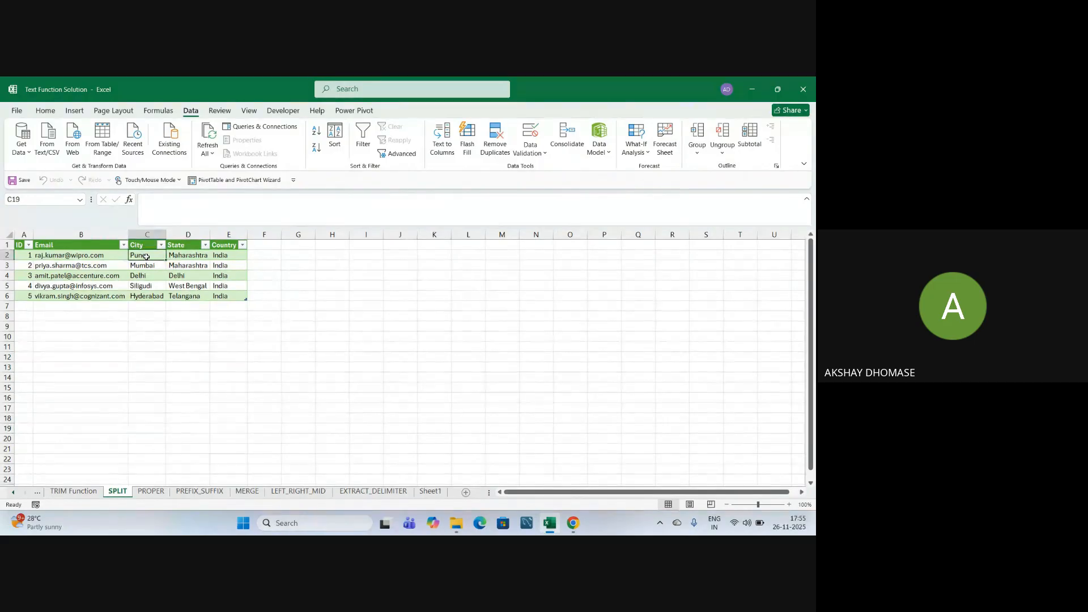
click(184, 257)
click(232, 256)
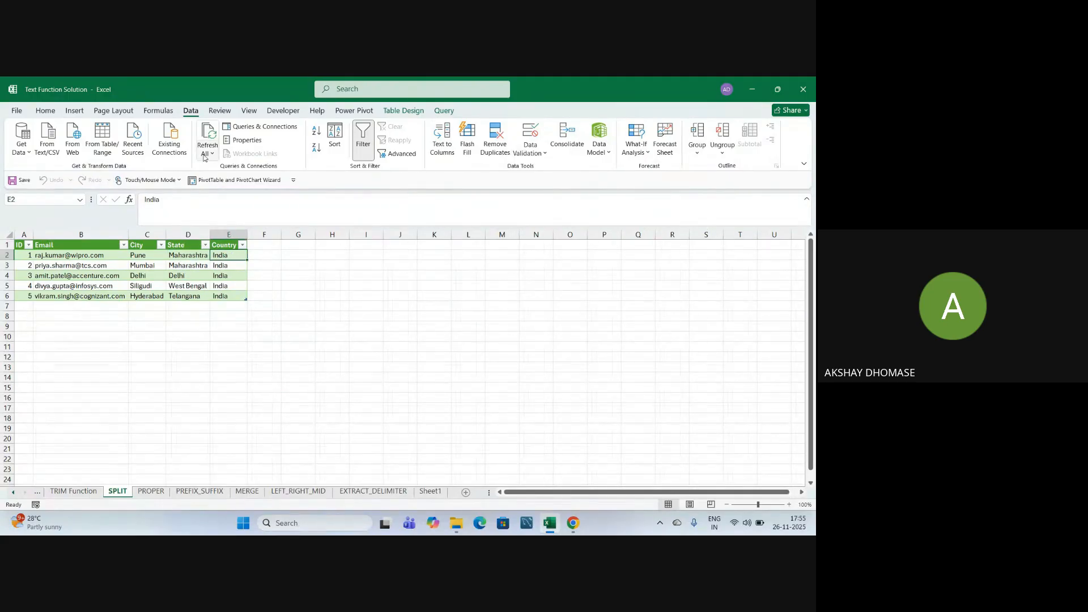
Fill the Pune (C2:E2) and Siligudi (C5:E5) row cells yellow, then return to File Explorer.
click(187, 356)
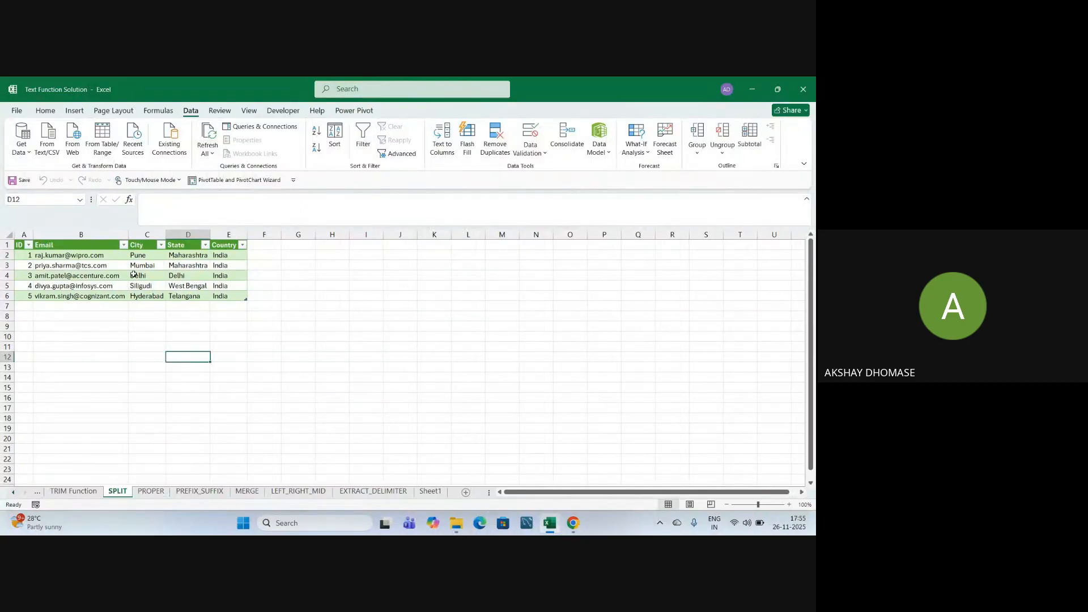
drag(132, 256, 229, 256)
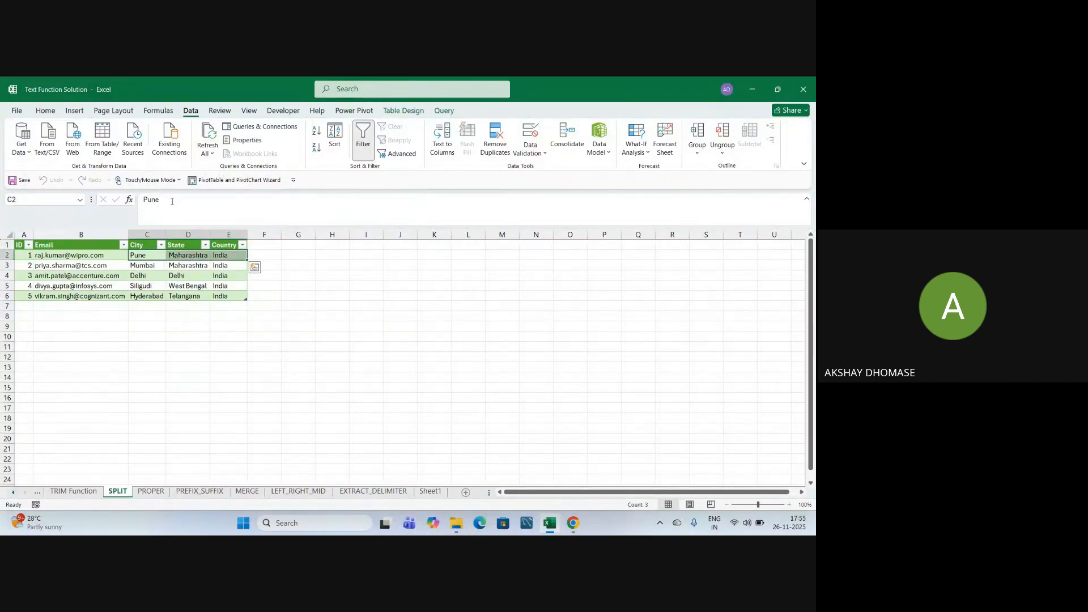
click(74, 111)
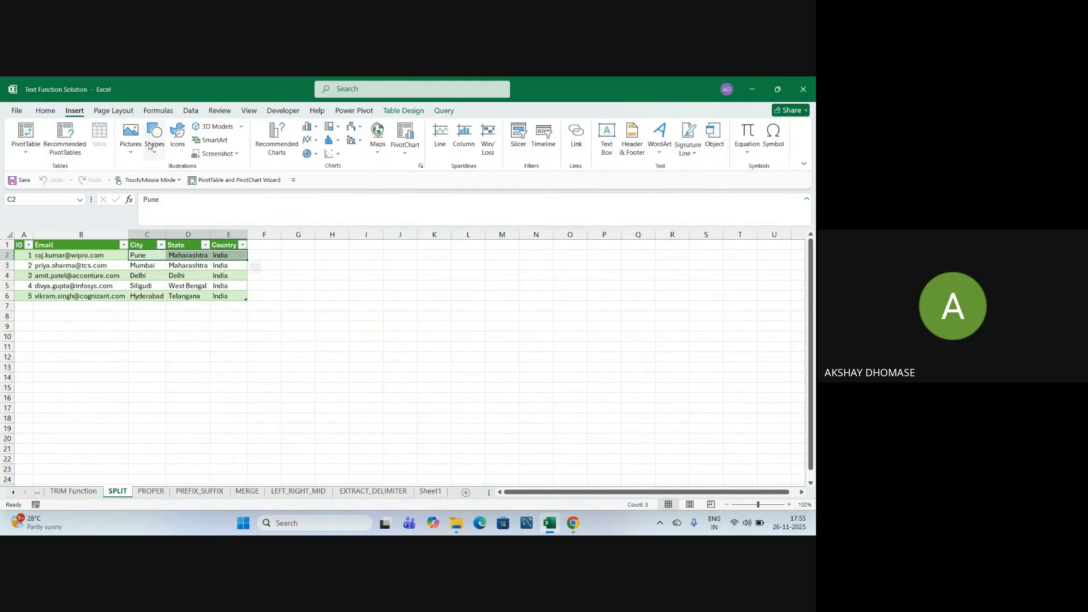
click(44, 112)
click(180, 147)
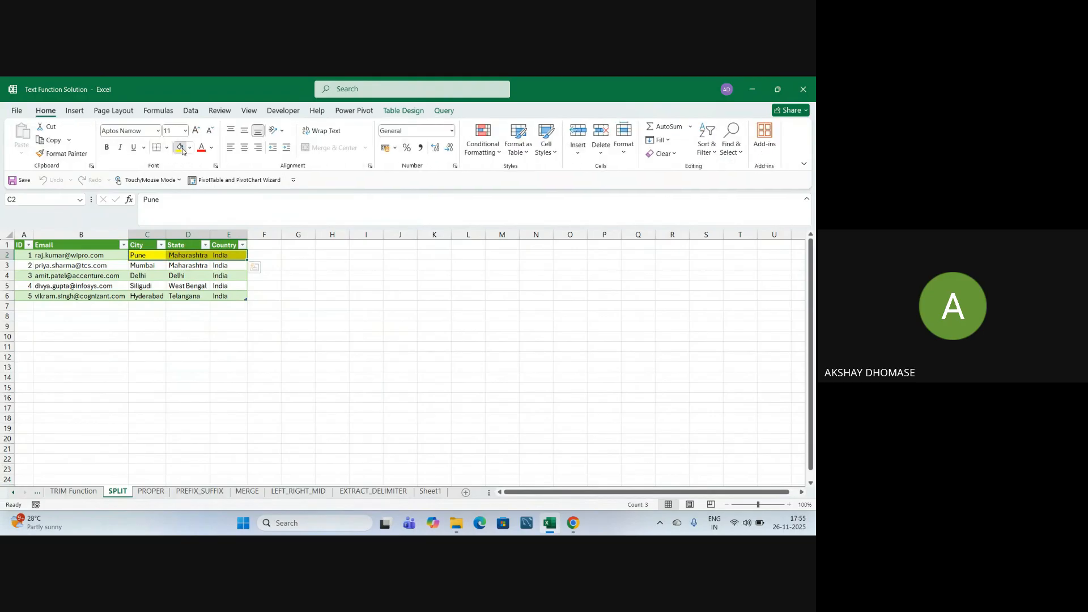
click(260, 366)
drag(141, 288, 218, 290)
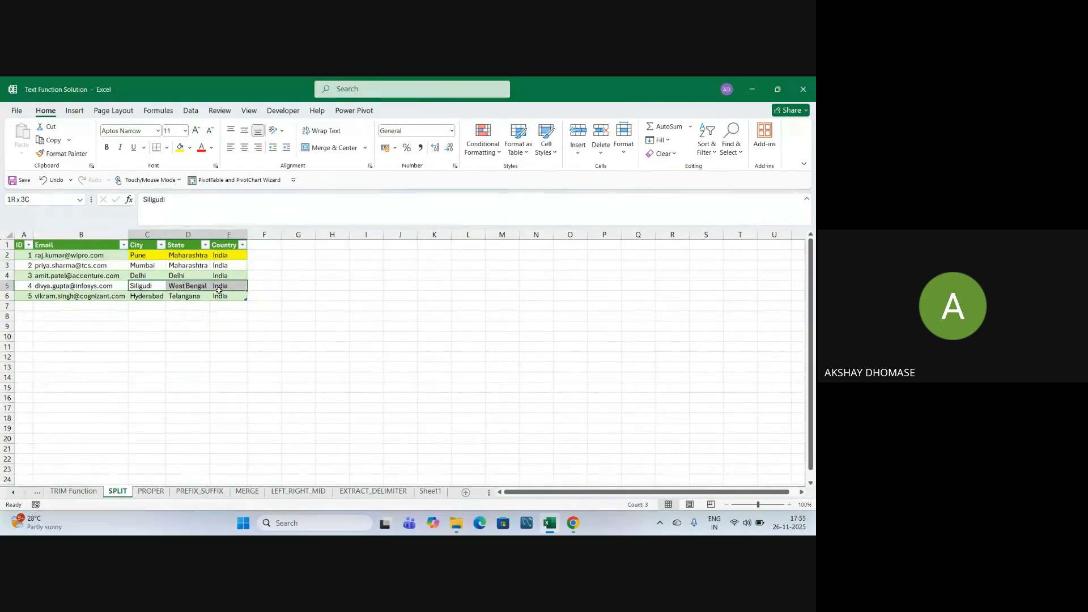
click(180, 147)
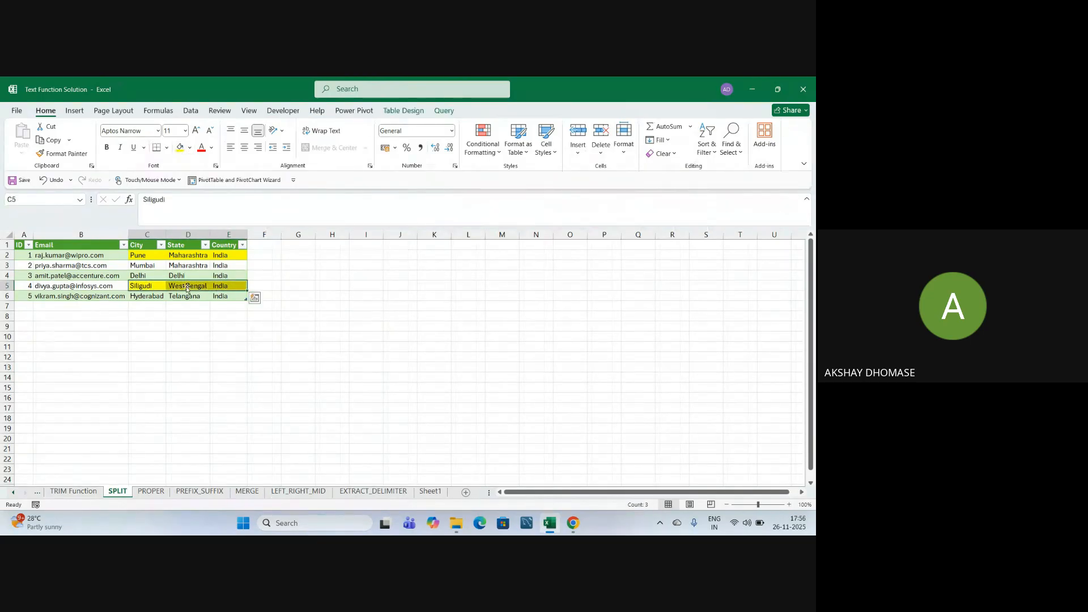
click(188, 367)
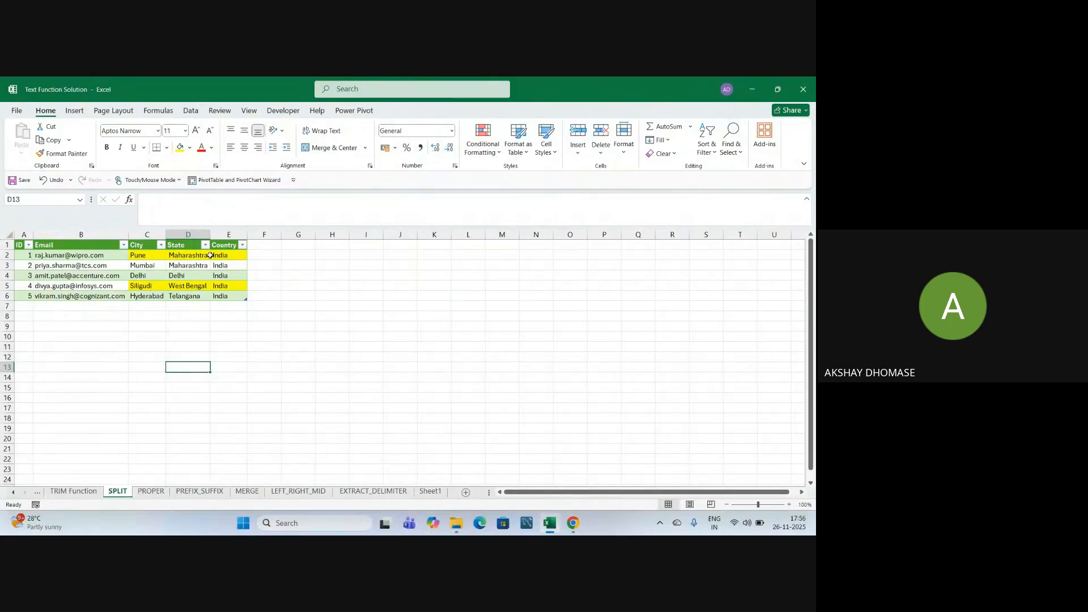
click(254, 351)
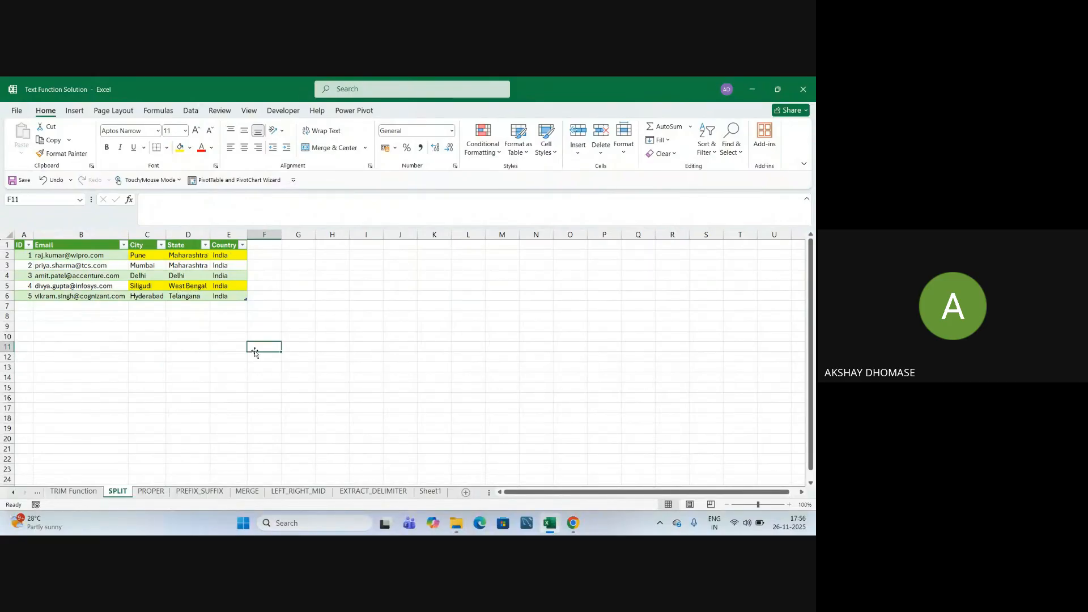
key(alt+Tab)
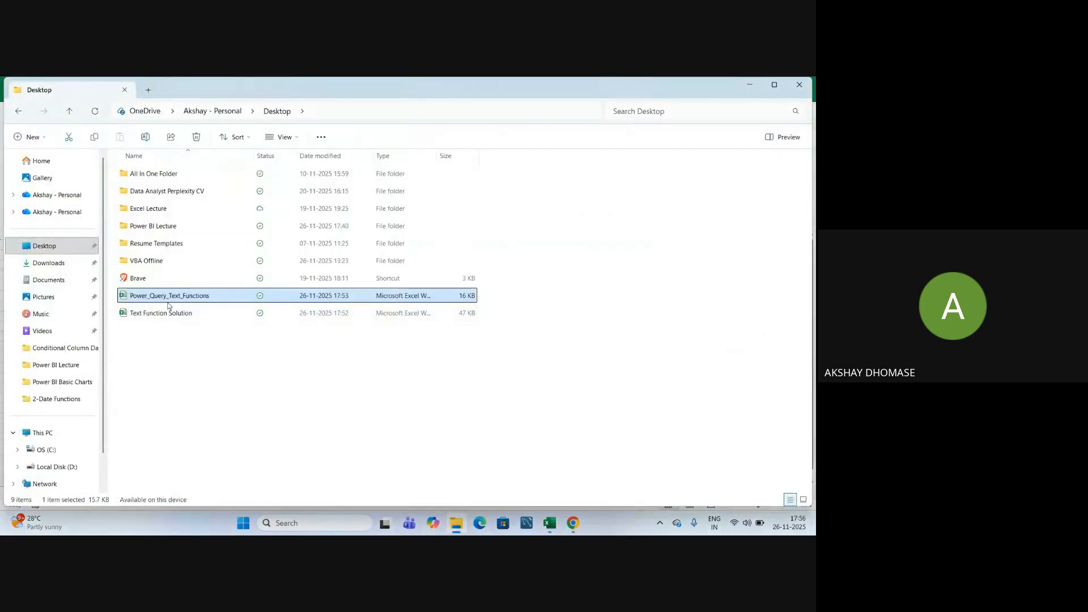
Reopen Text Function Solution, review the yellow Pune and Siligudi rows, then switch to Google Meet.
double_click(175, 314)
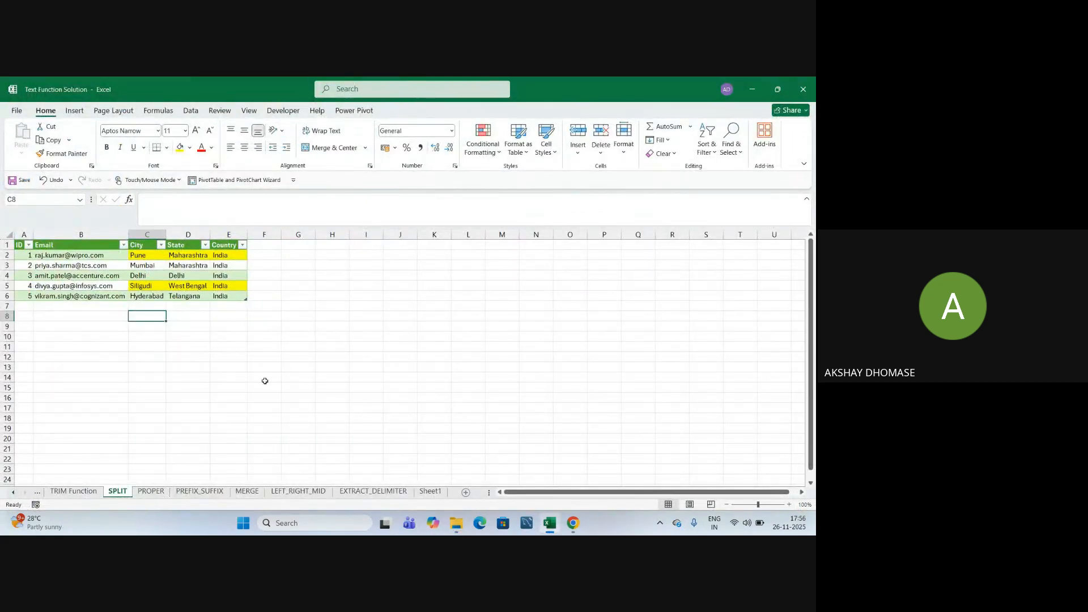
drag(153, 285, 225, 285)
drag(149, 256, 219, 258)
click(188, 367)
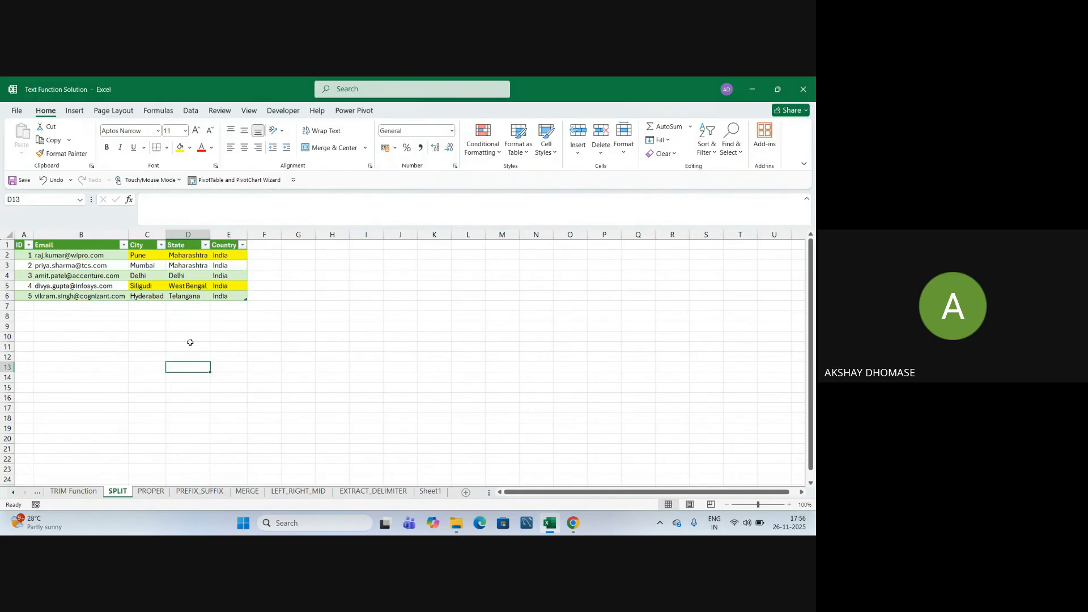
click(190, 343)
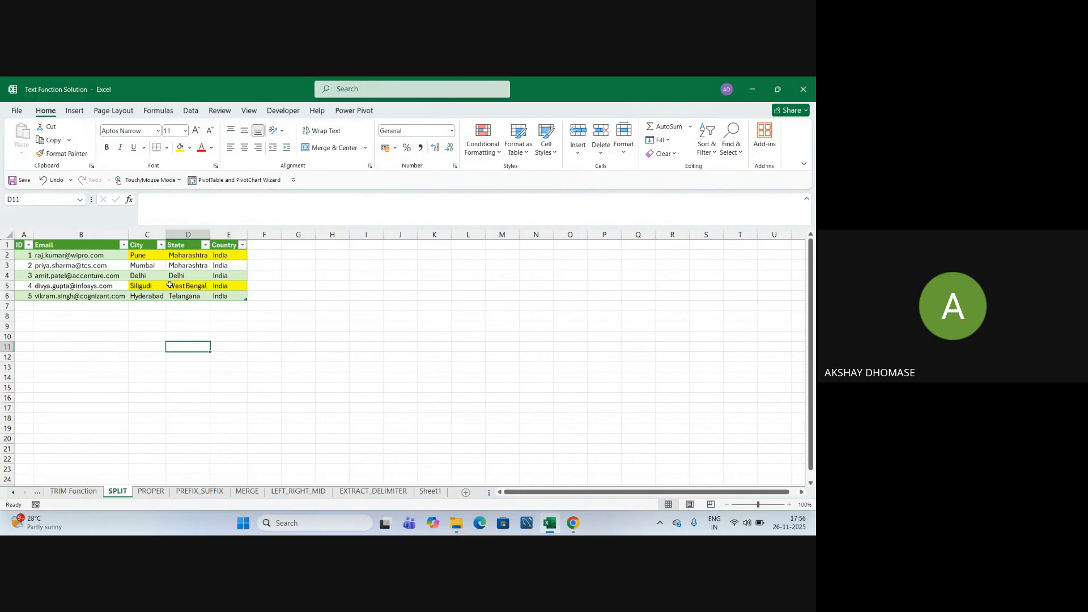
click(228, 344)
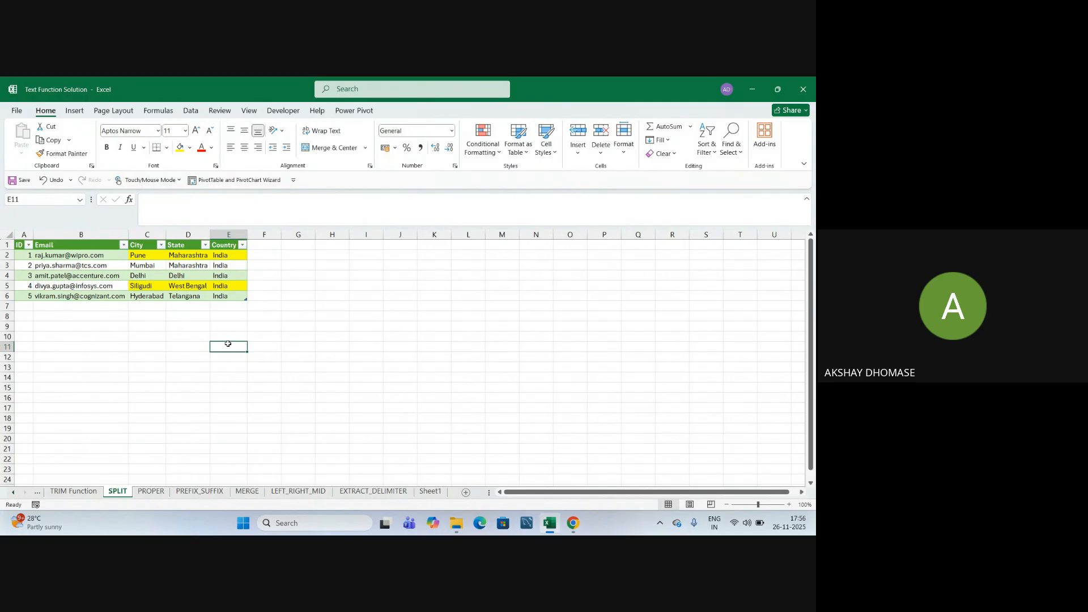
click(234, 335)
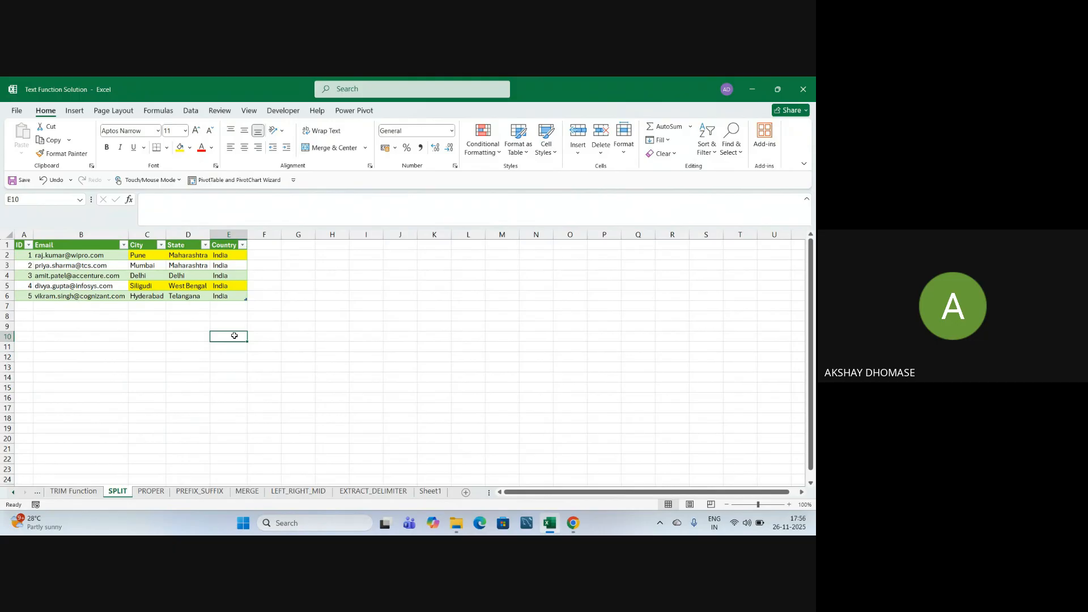
click(188, 315)
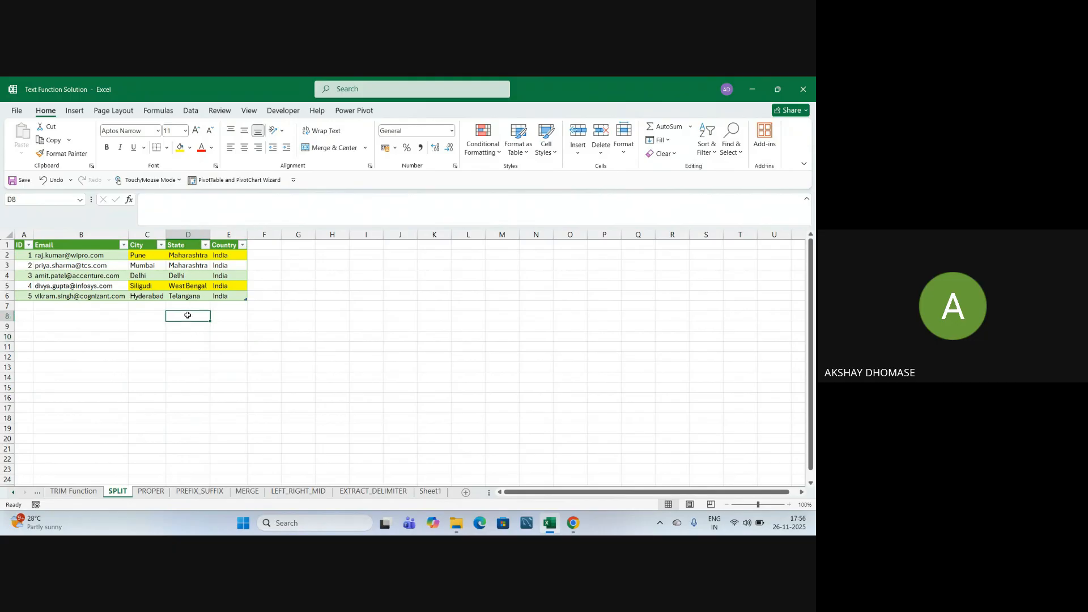
key(alt+Tab)
key(alt+Tab)
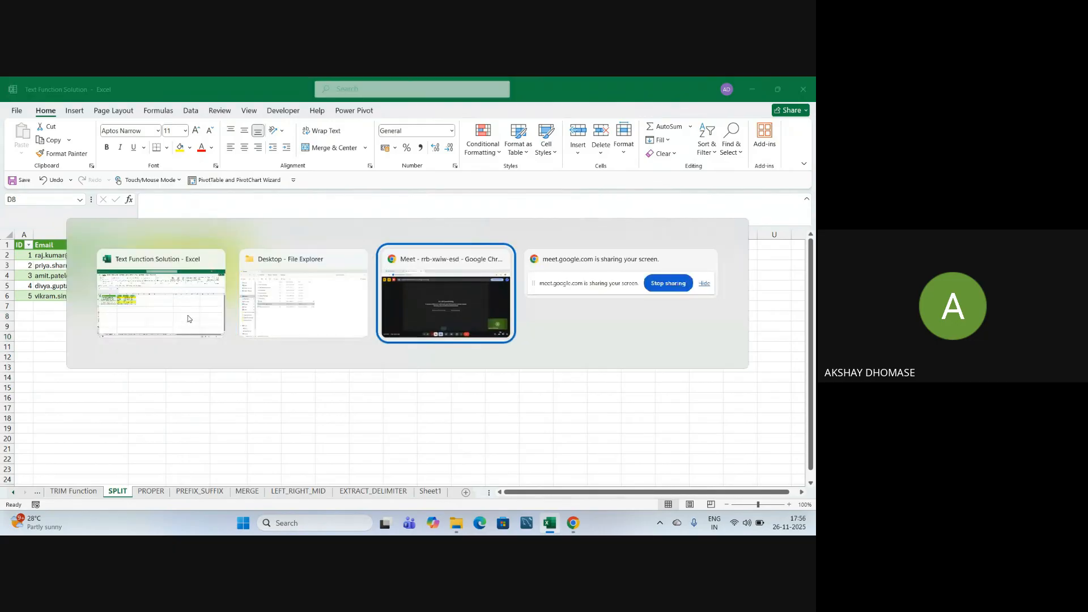